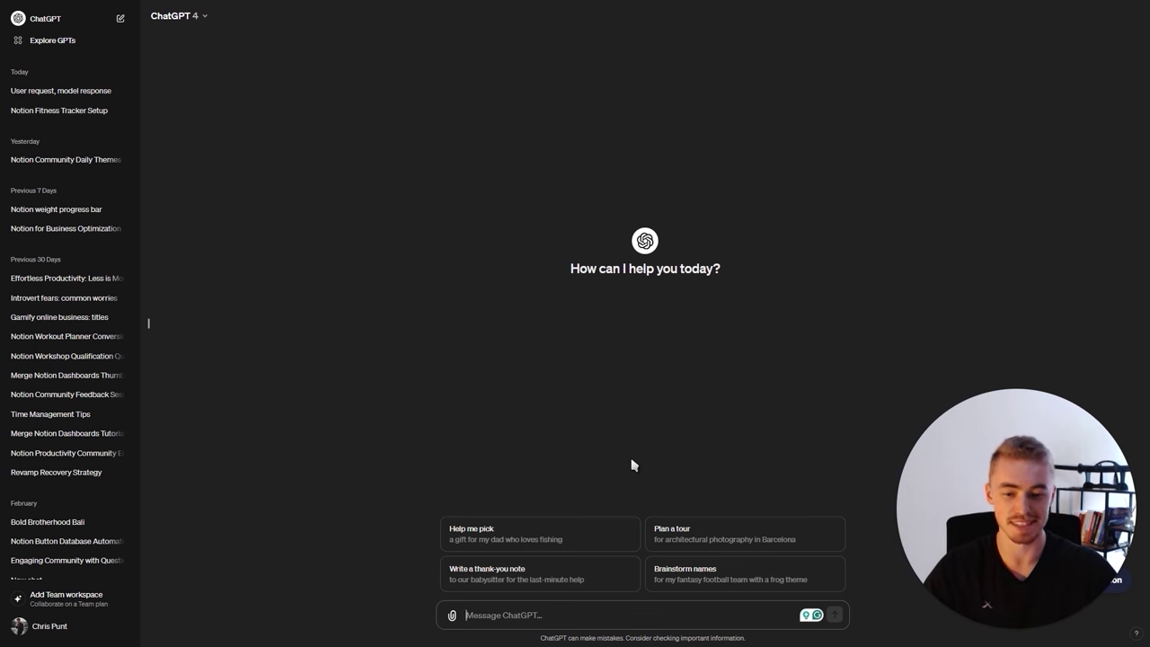
Check which GPT versions the model selector offers, keeping the current model
left_click(206, 17)
left_click(206, 20)
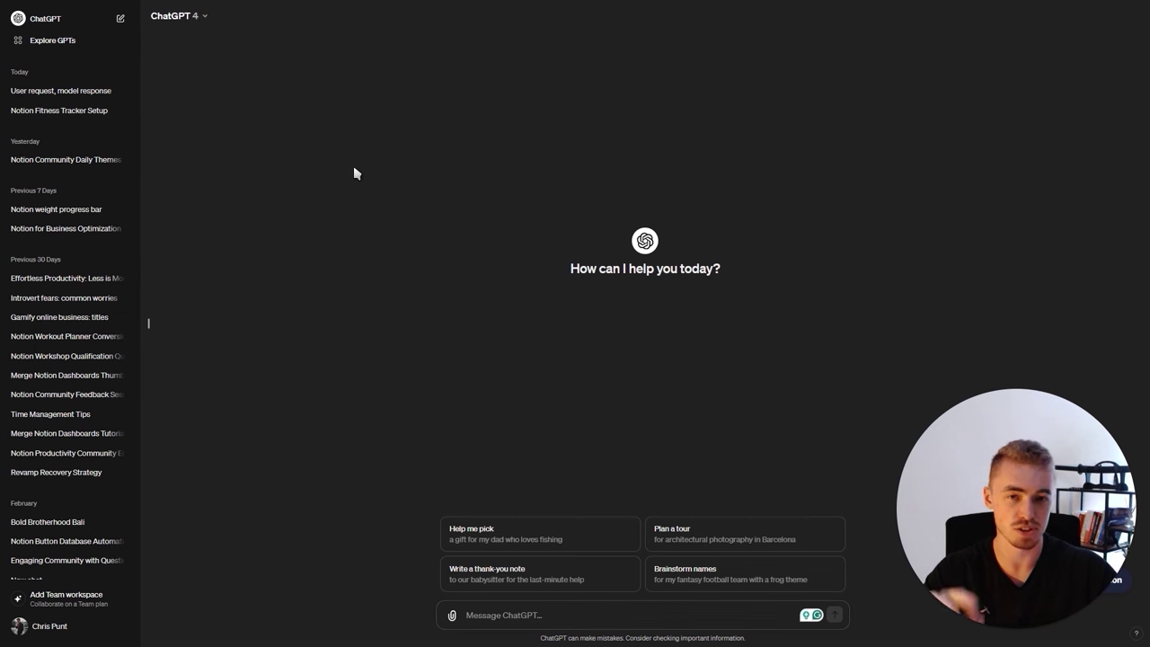
left_click(199, 18)
left_click(198, 18)
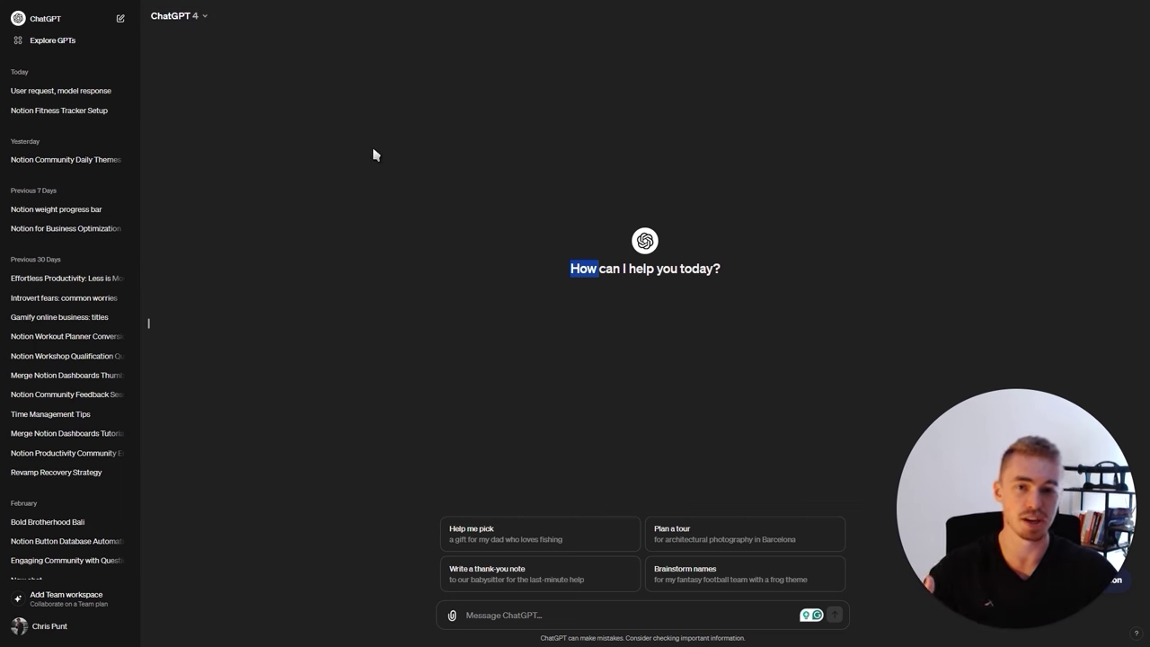
left_click(197, 17)
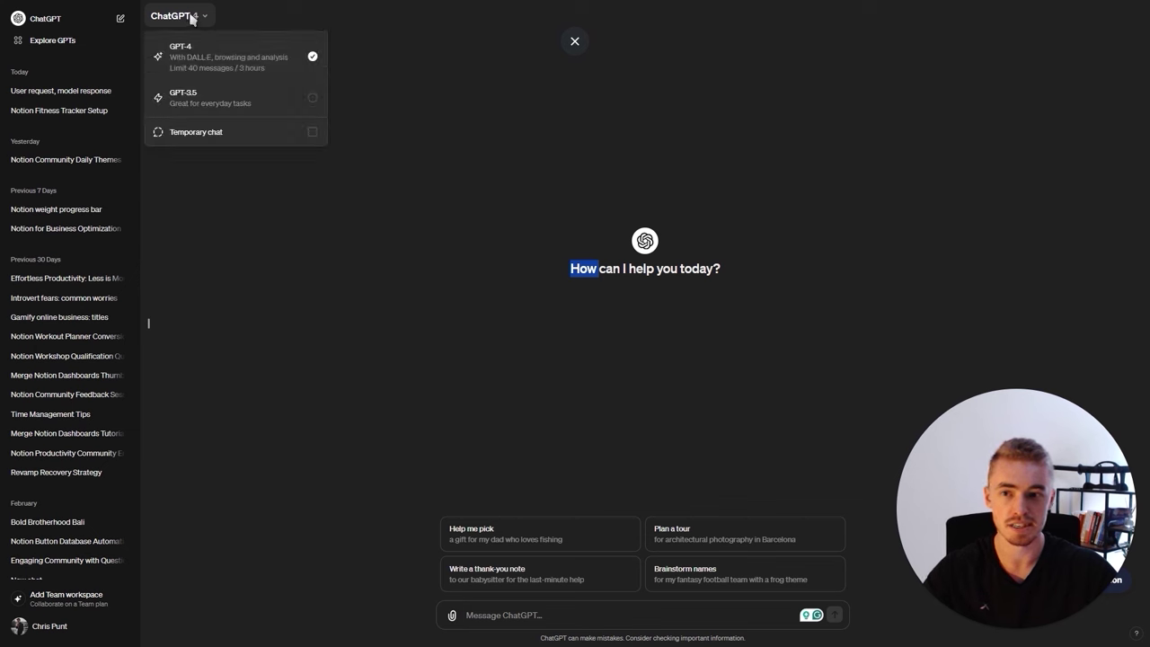
left_click(203, 22)
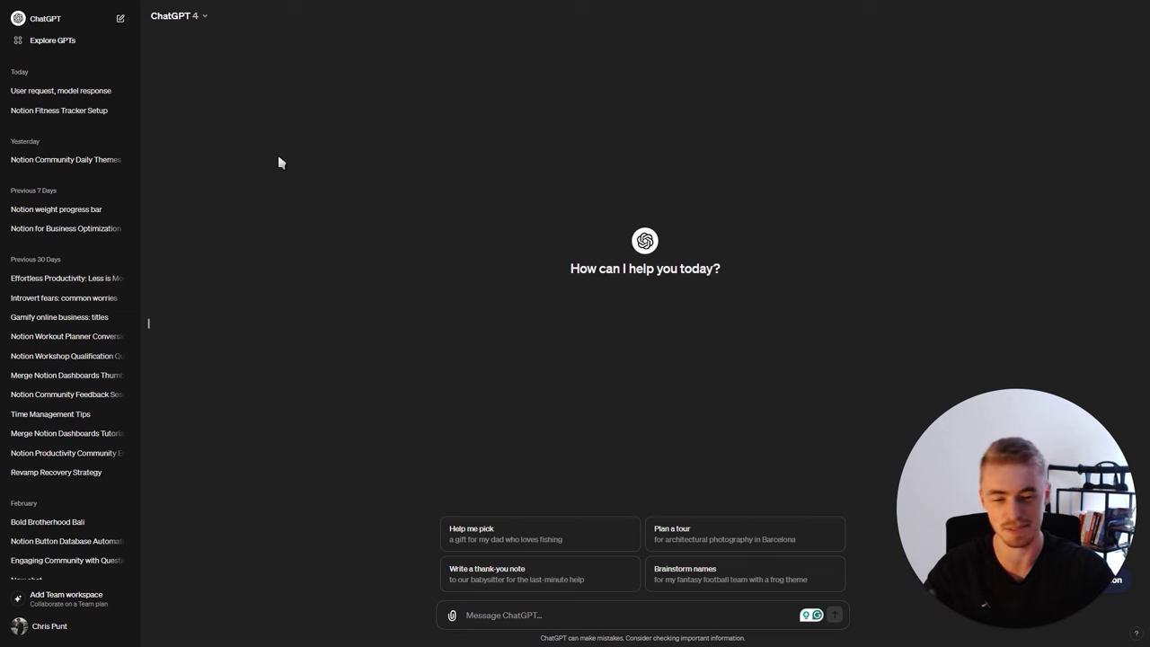
Send the chat message "Hi how are you?"
left_click(539, 611)
type("Hi how are you?")
key("Return")
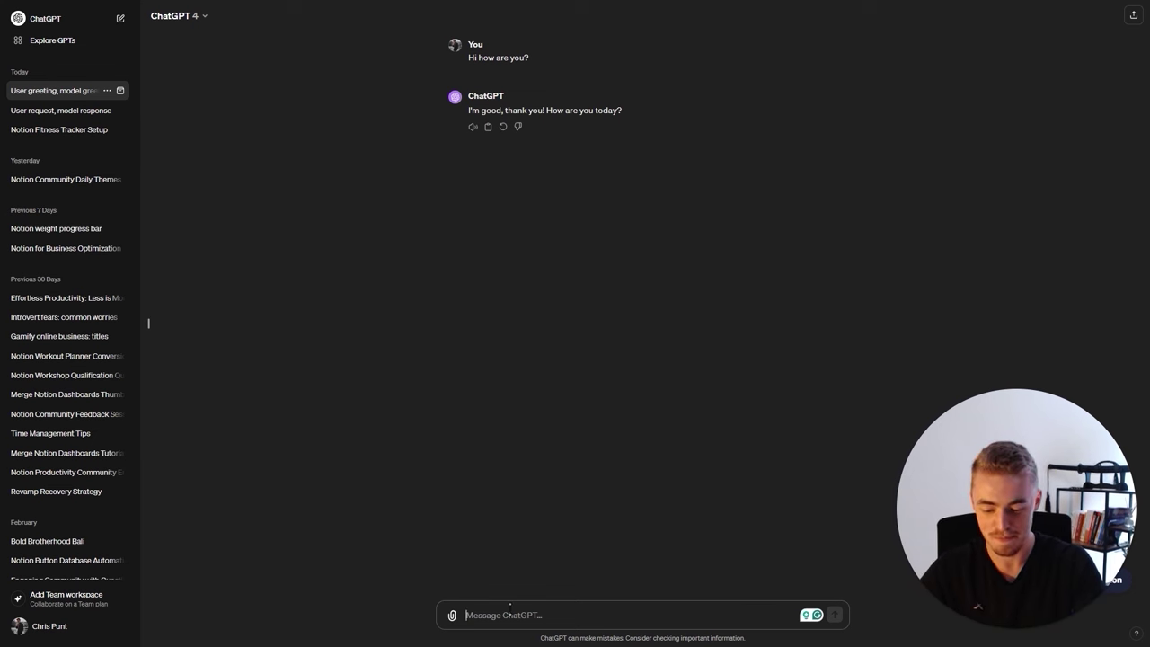
Write the prompt "Hey can you help me with Notion template, I'm looking to build a Notion dashboard around fitness and need 10 Notion template ideas."
type("Hey ca")
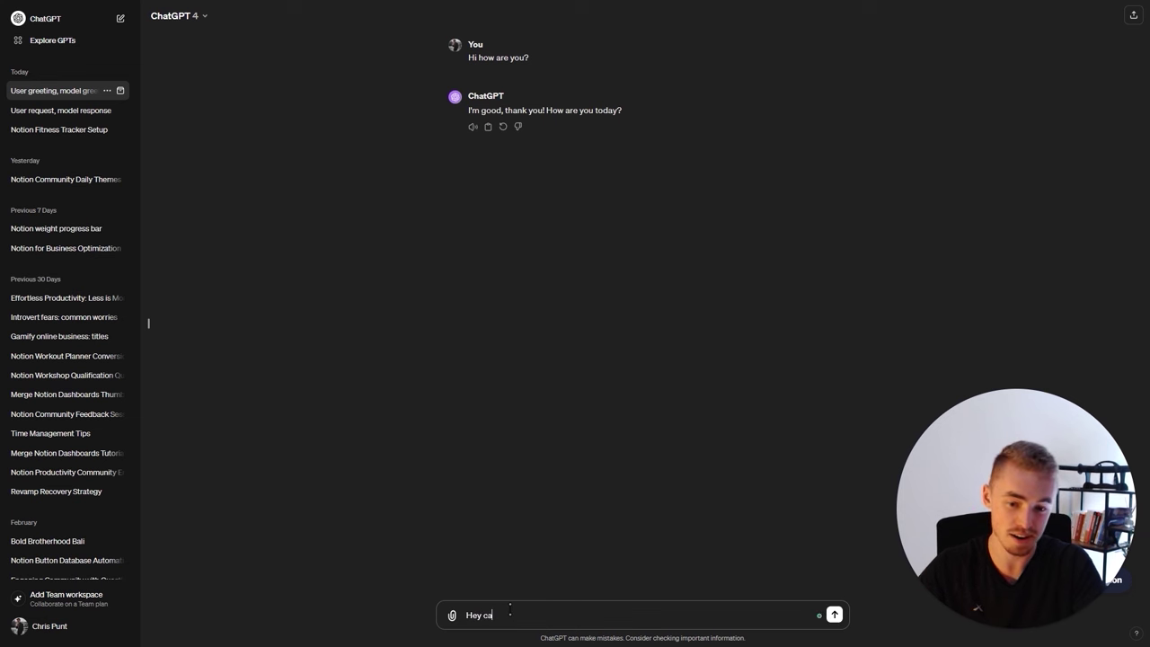
type("n you help m")
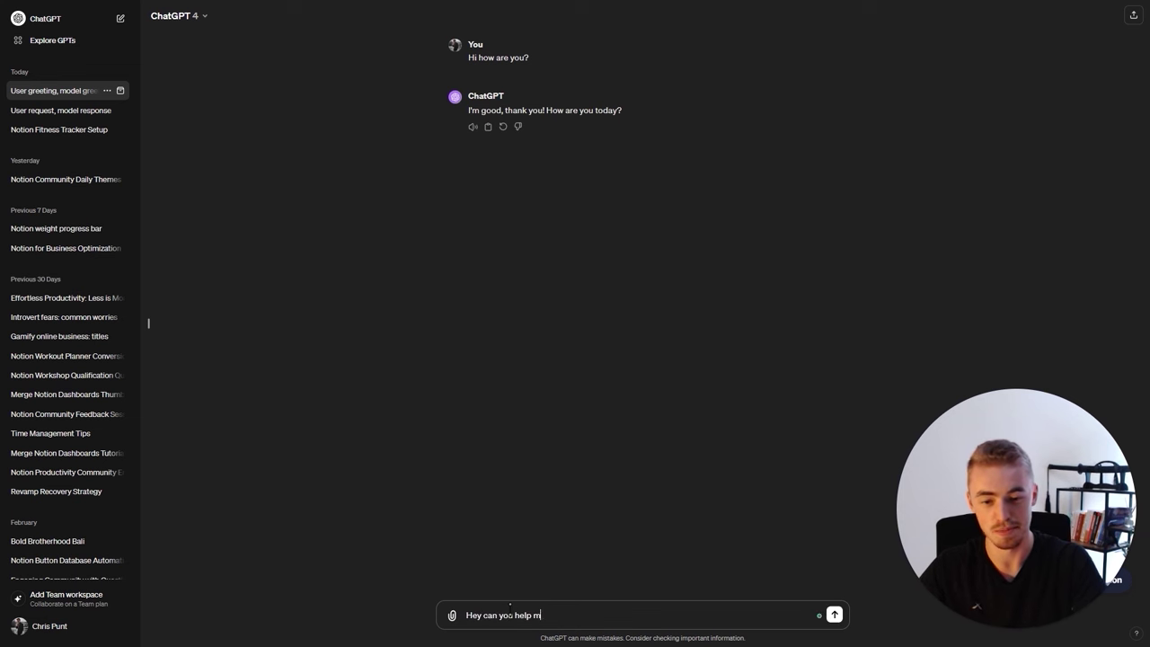
type("e with Notion")
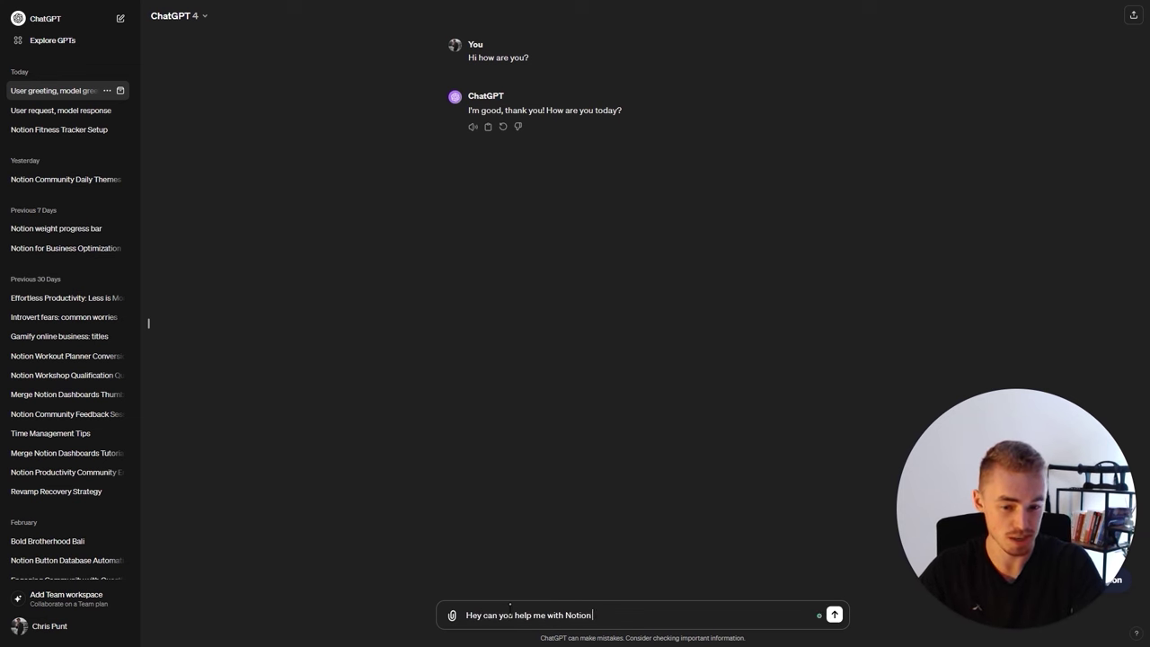
type(" template, I'm lo")
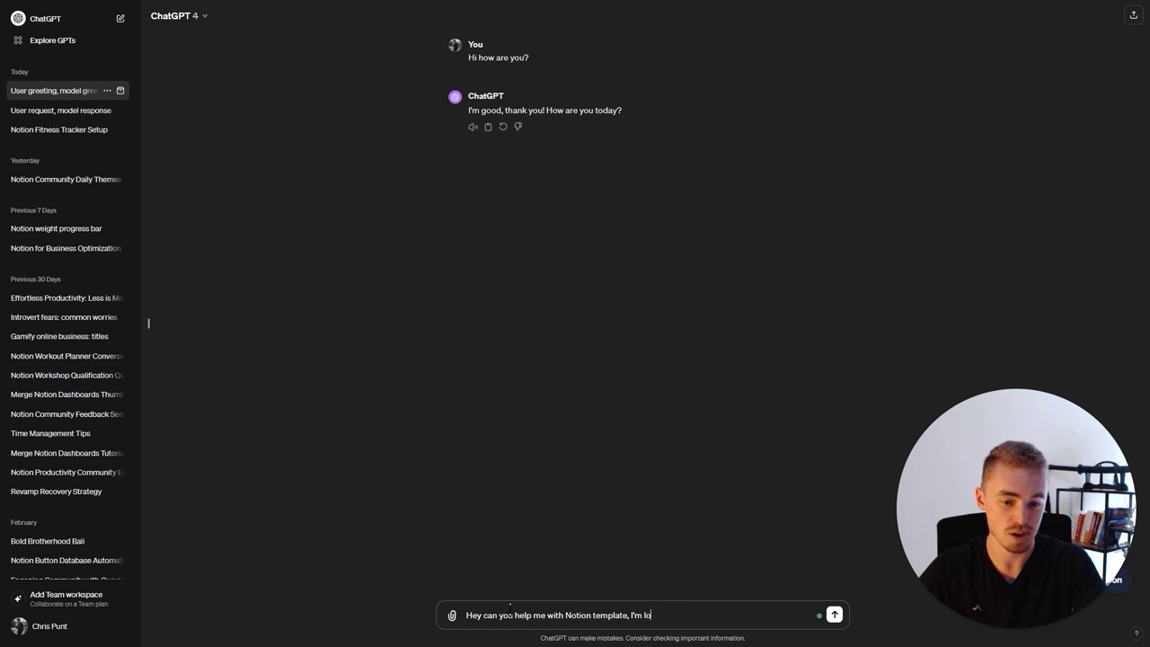
type("oking to build")
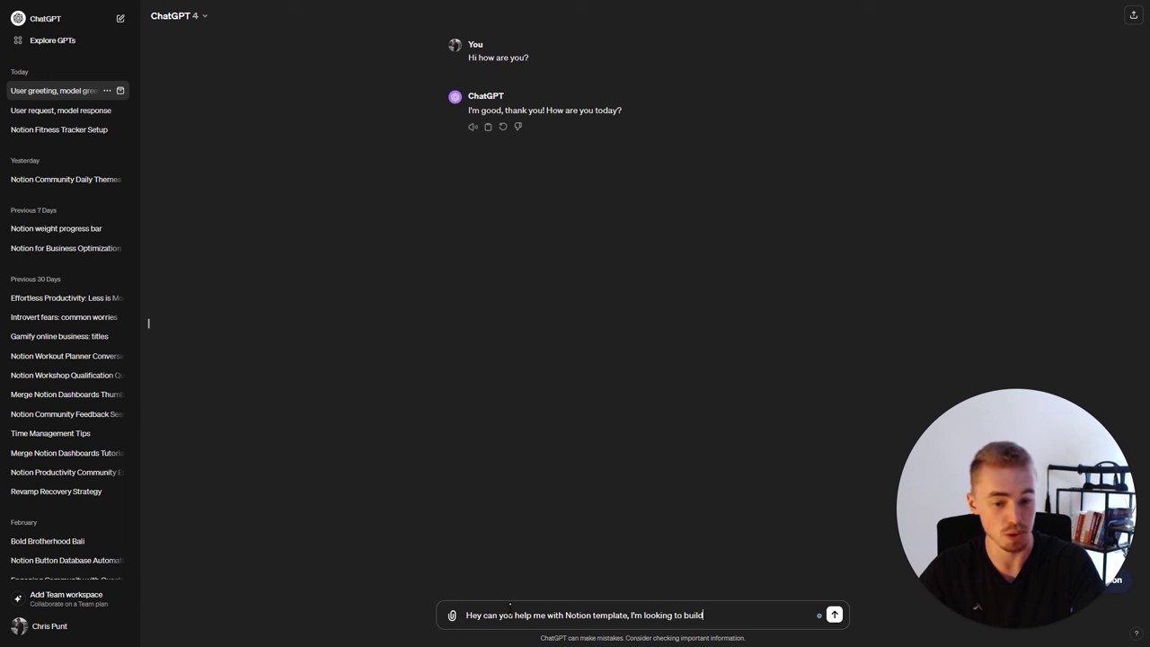
type(" a Notion dashboard")
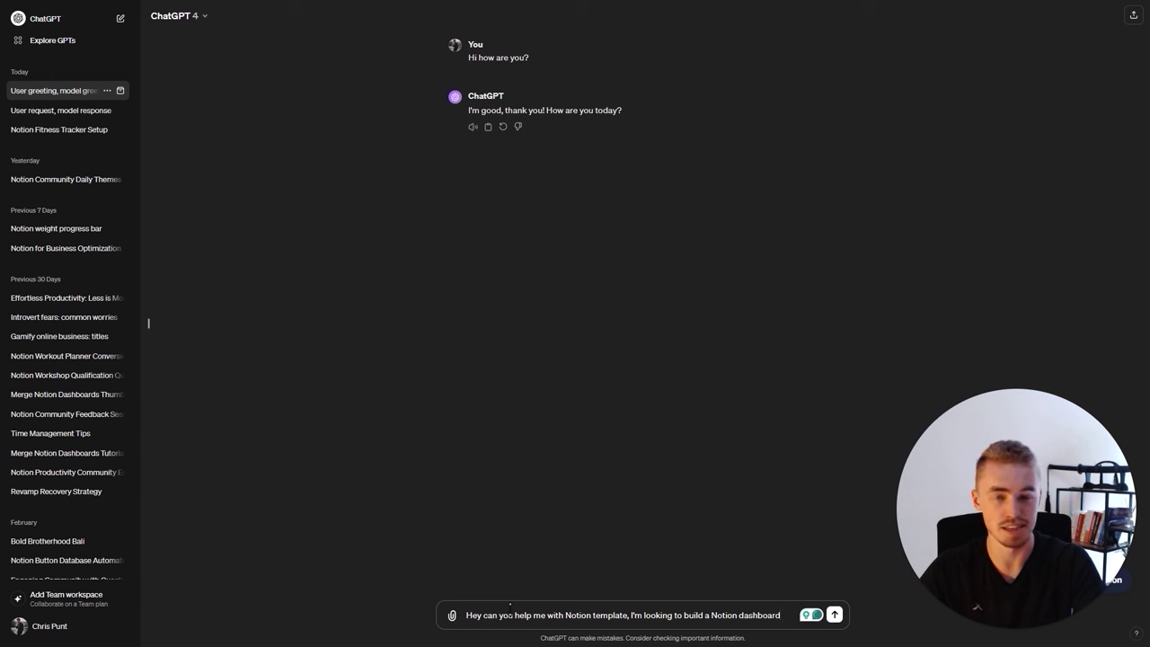
type(" ar")
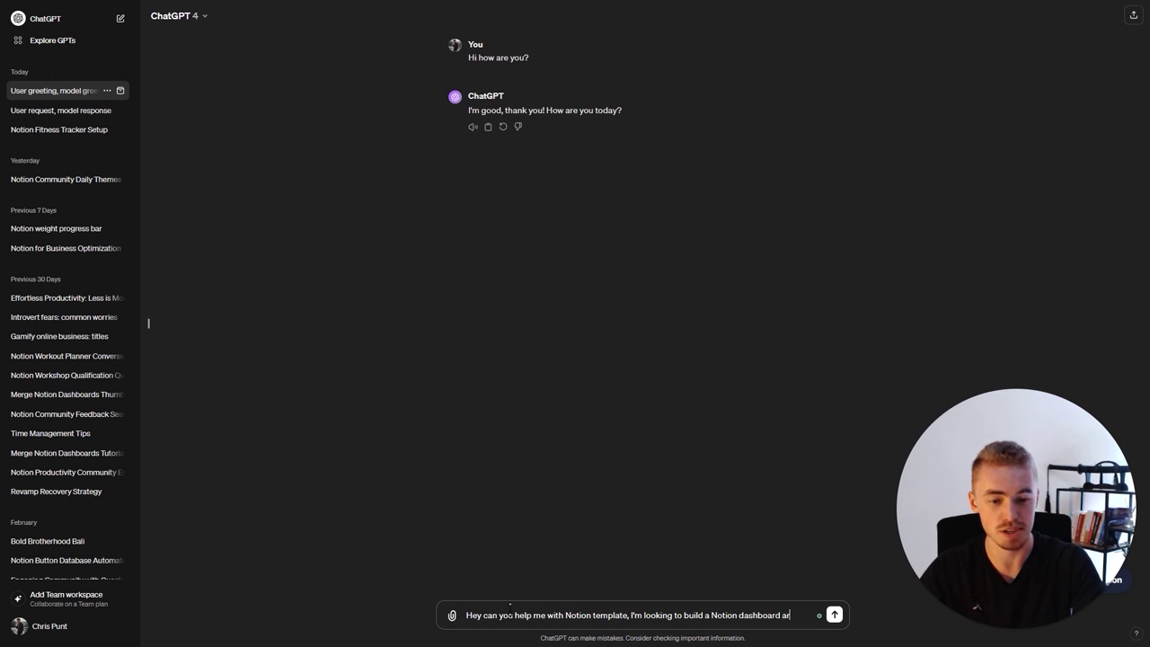
type("ound fitness an")
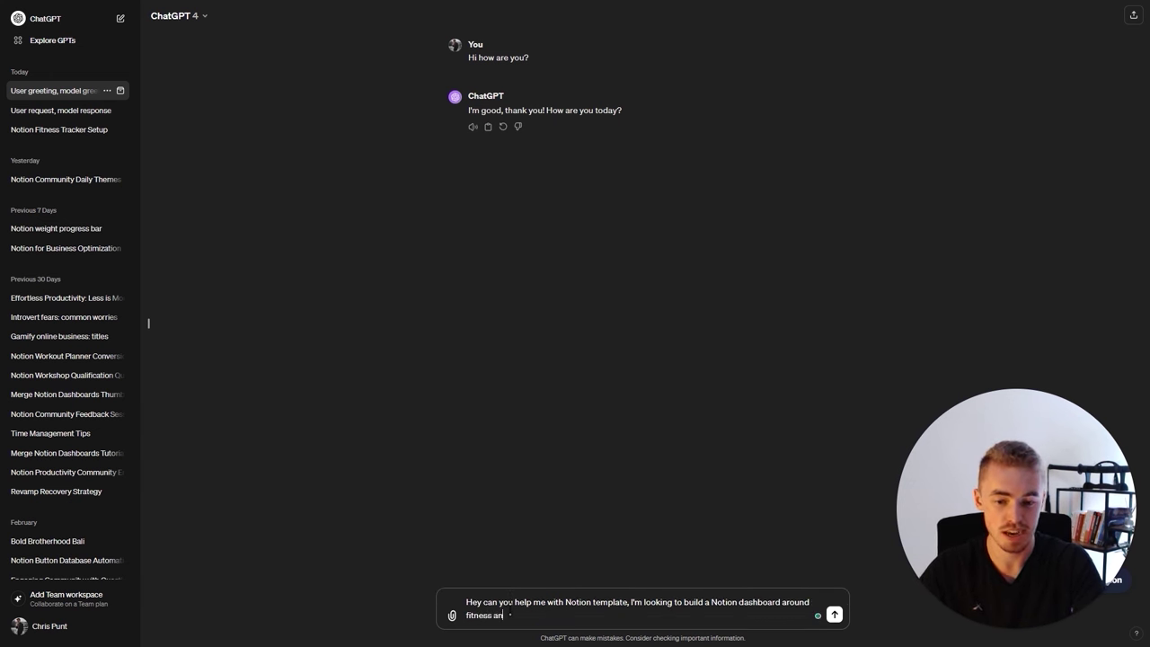
type("d medd 10 No")
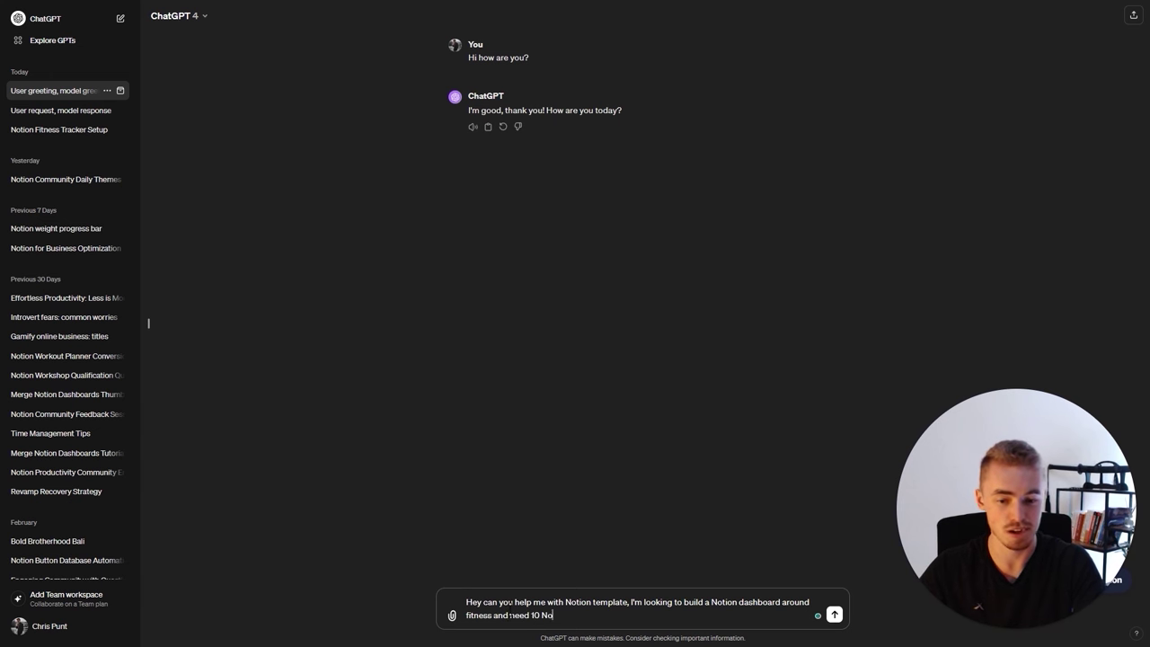
type("tion template ideas.")
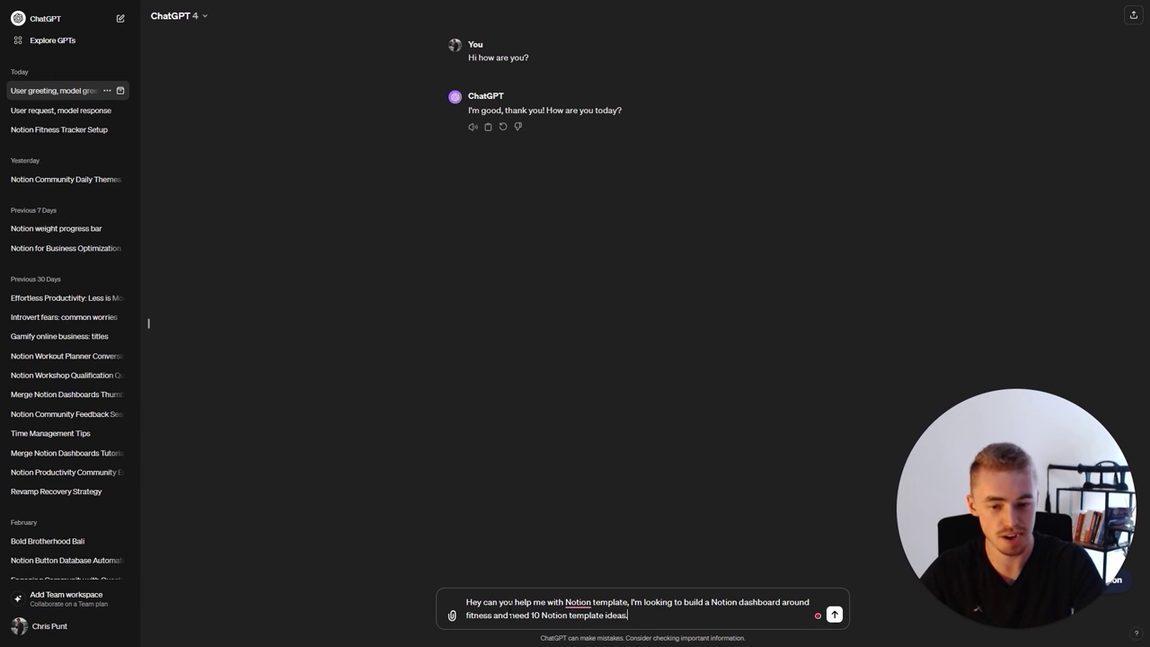
Add "I am a personal fitness coach and I would like to use this dashboard for my clients." and send the prompt
type(" I am")
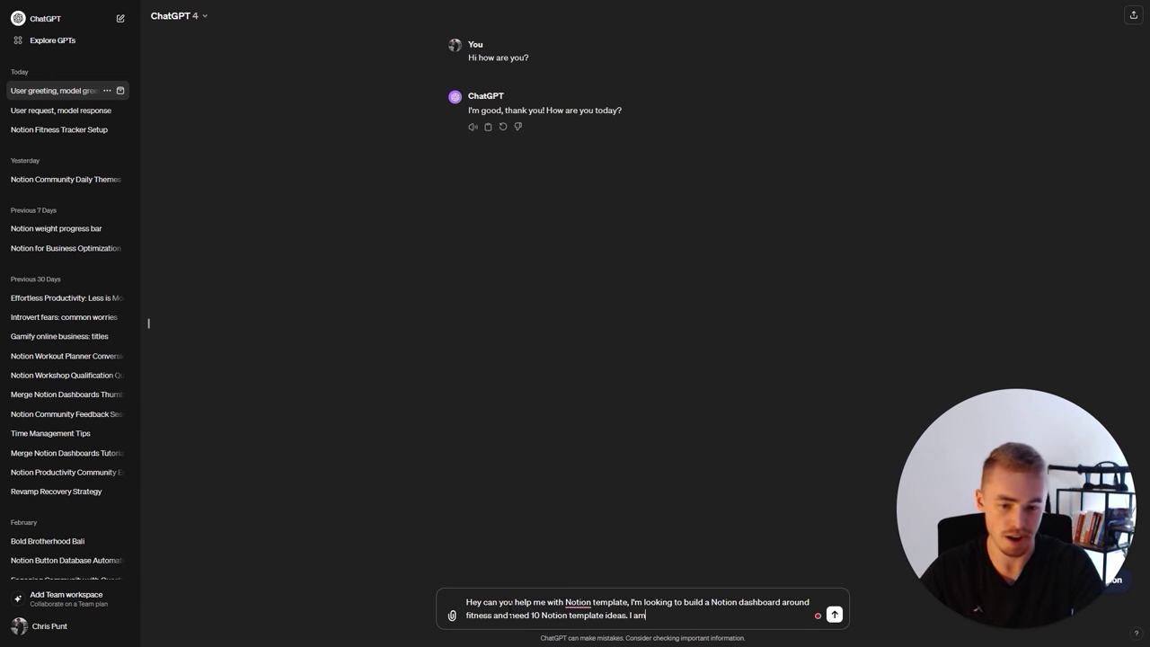
type(" a personal titnes")
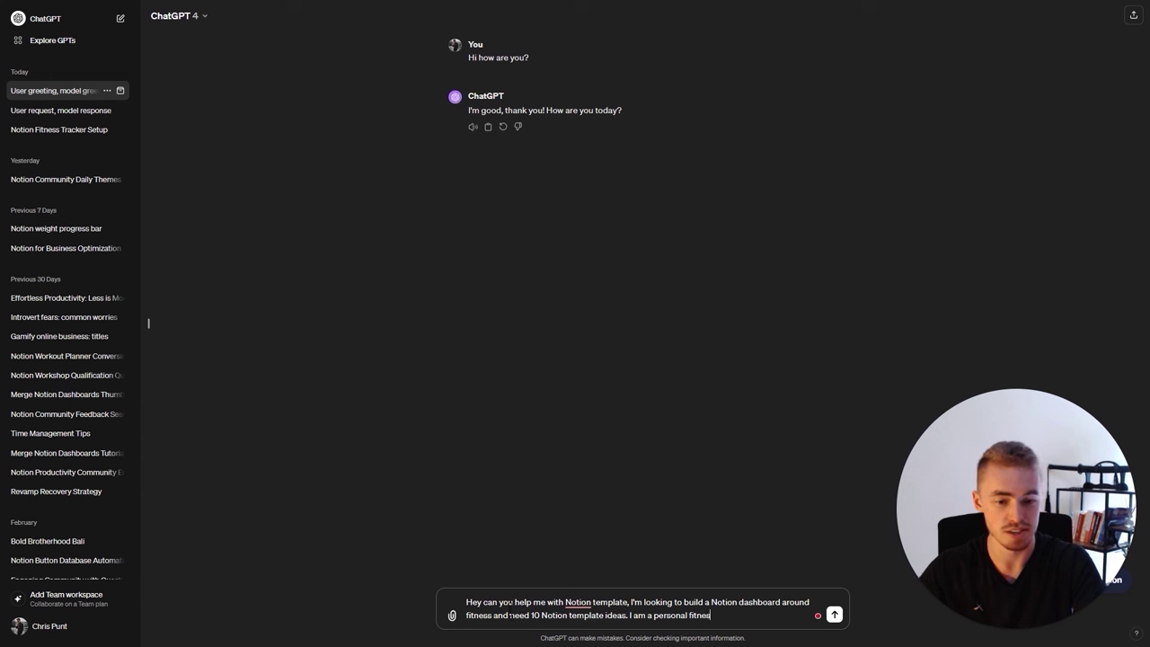
type("s coach and I would like to")
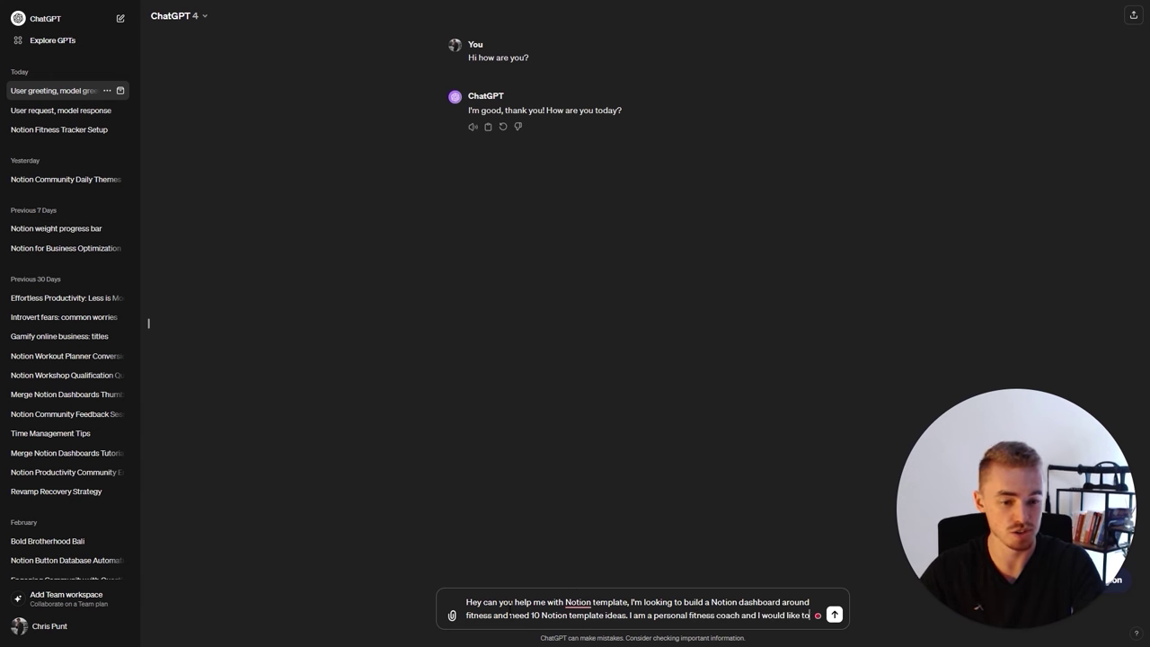
type(" use this dashboard for my clients.")
key("Return")
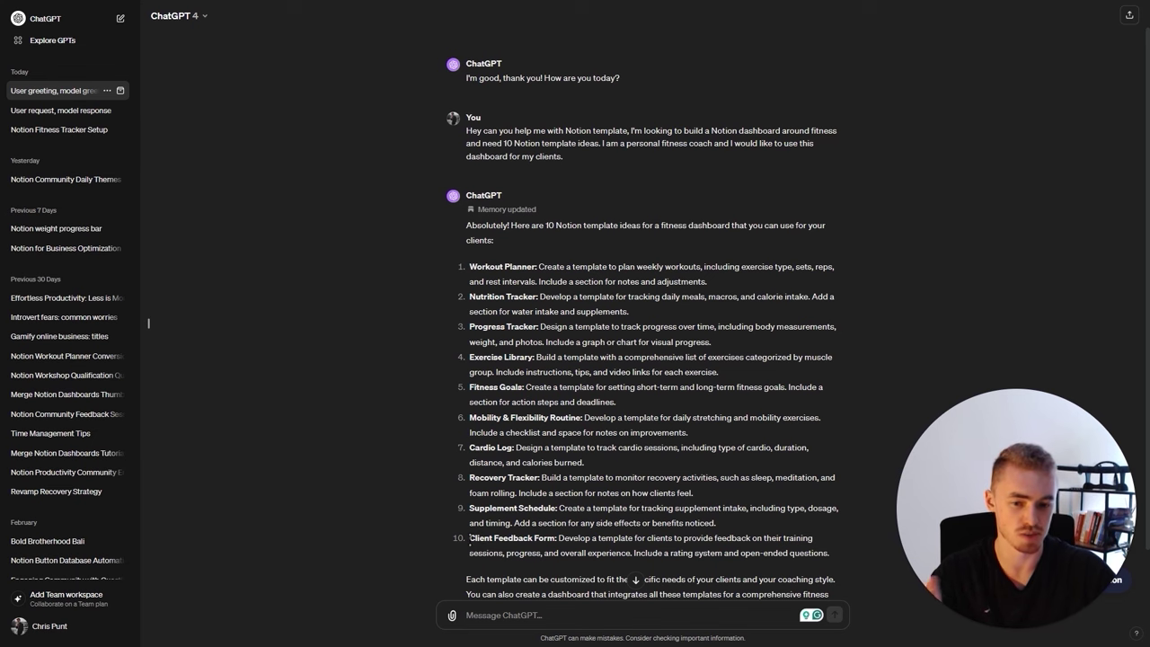
Send the message "I really like nr 10, can you give a step by step process and outline for creating this Notion template"
scroll(518, 541, "down", 1)
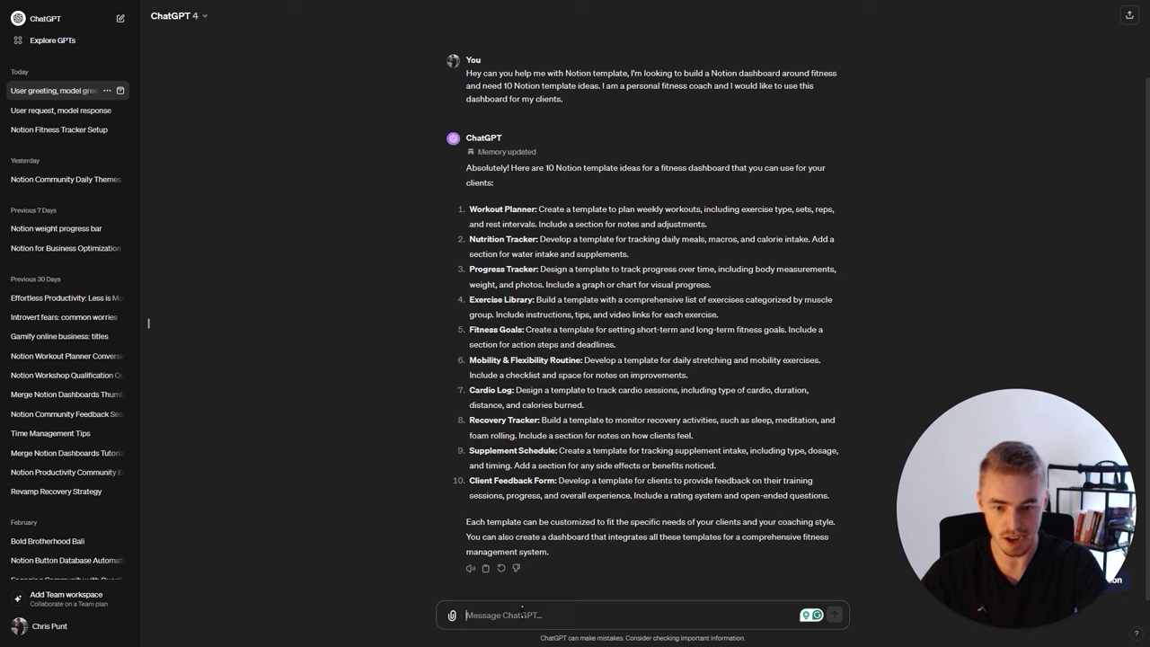
type("I really like nr")
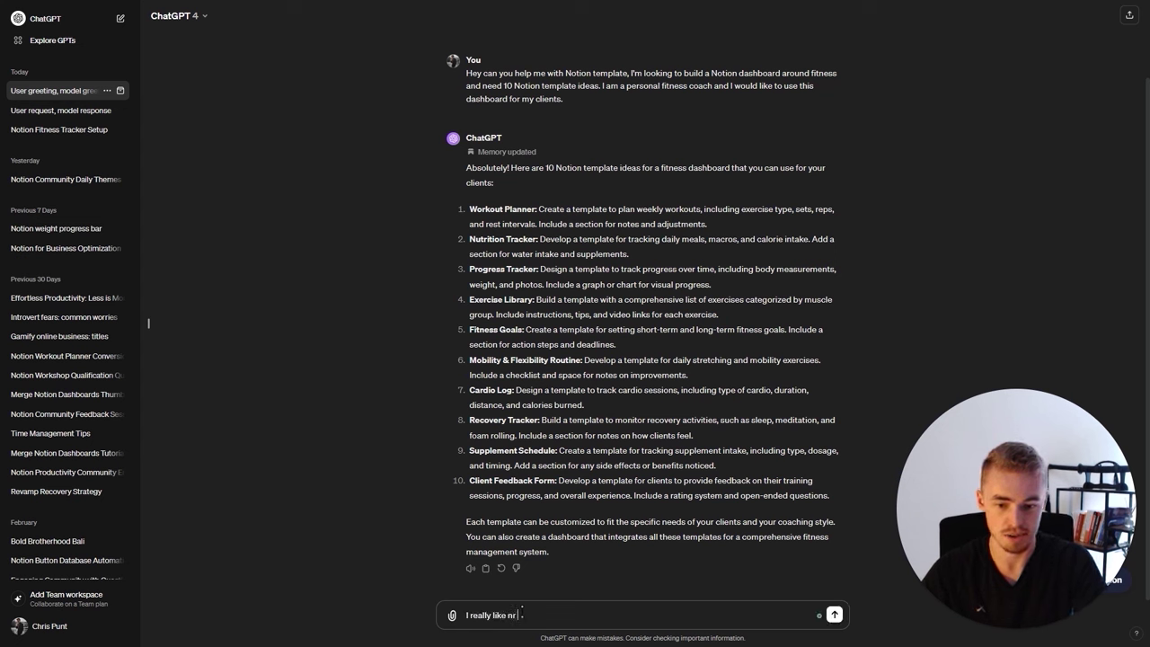
type(" 10, cna")
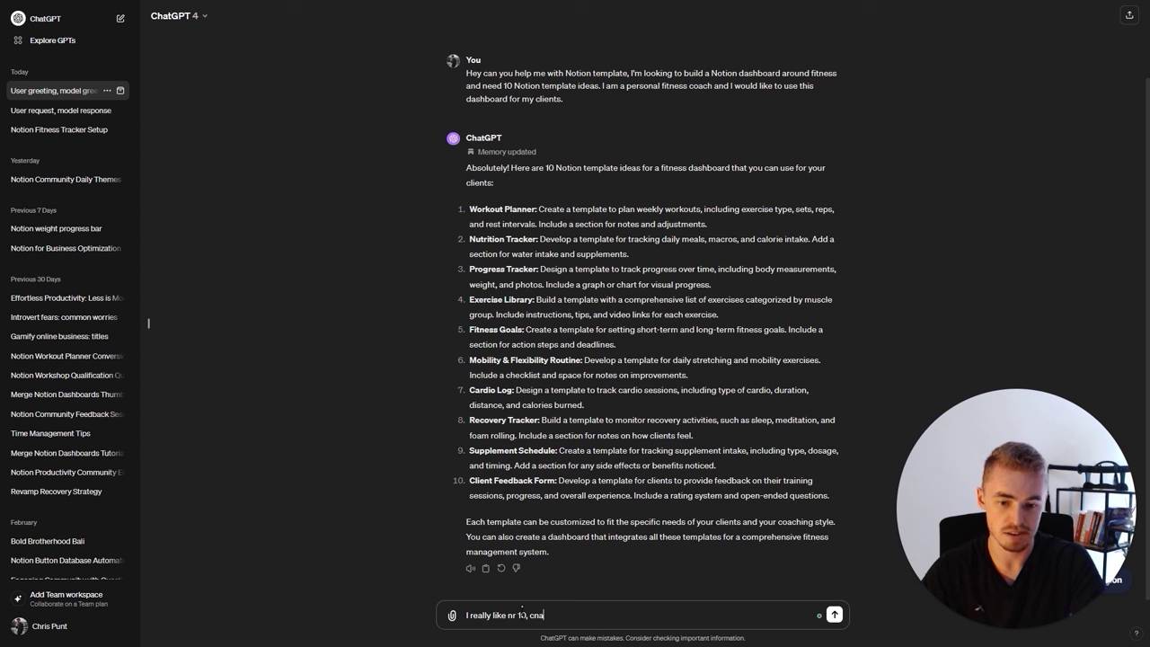
key("BackSpace")
key("BackSpace")
key("BackSpace")
key("BackSpace")
key("BackSpace")
key("BackSpace")
key("BackSpace")
type("can you")
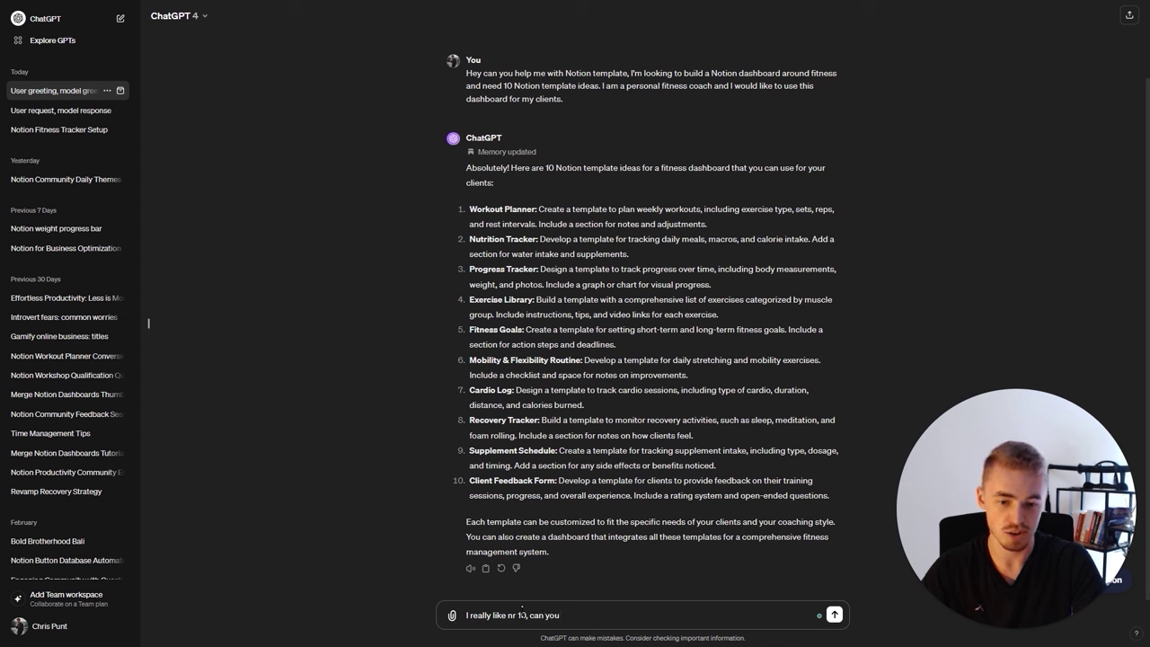
type(" give a ste")
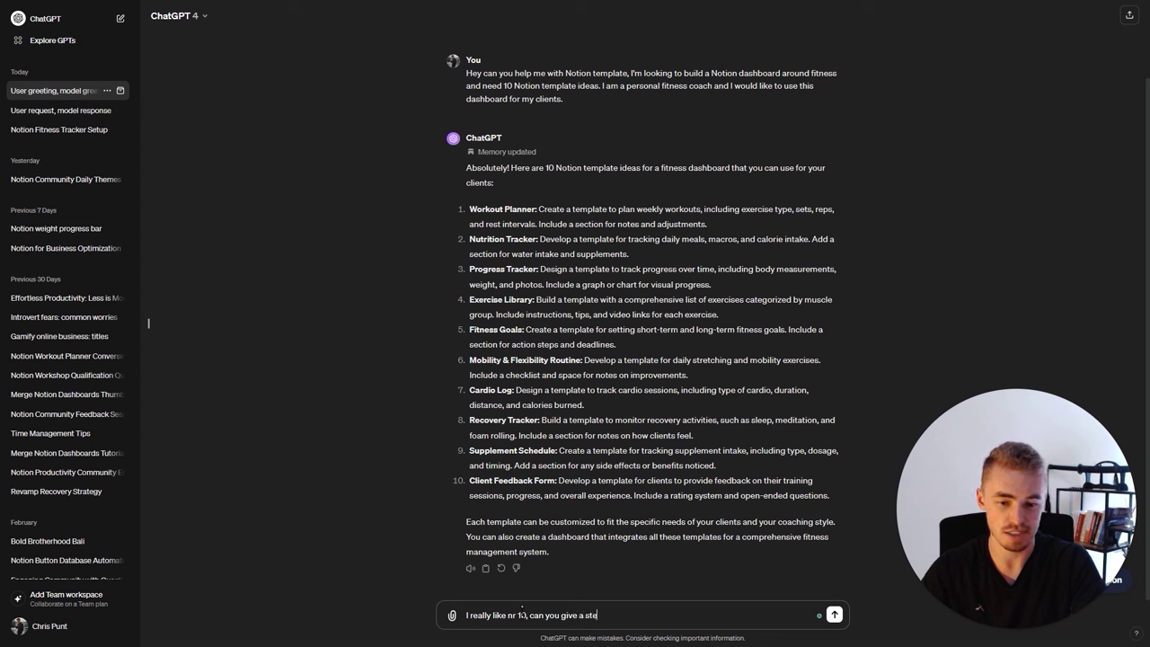
type("p by step process and outline")
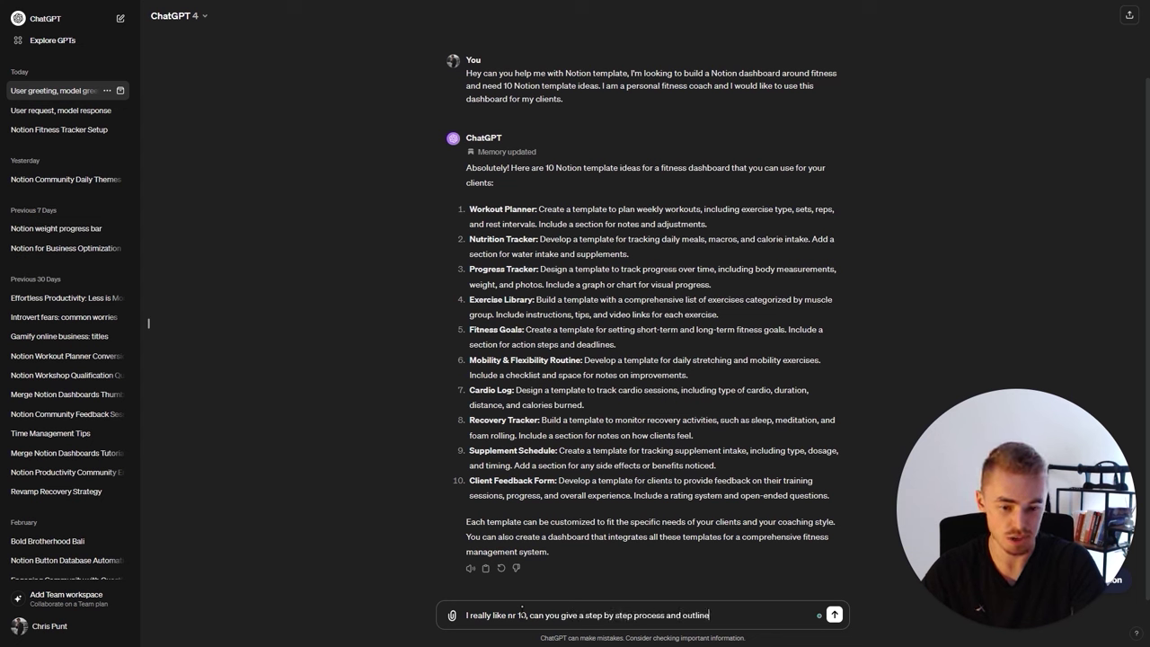
type(" for creating")
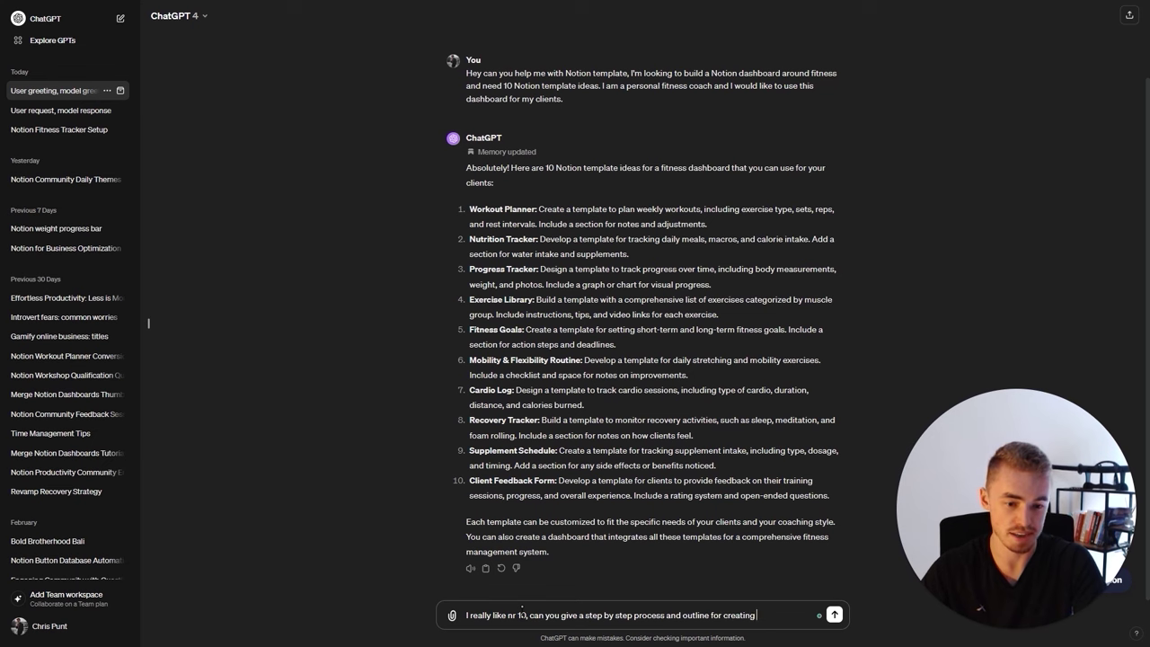
type(" this Notion template")
key("Return")
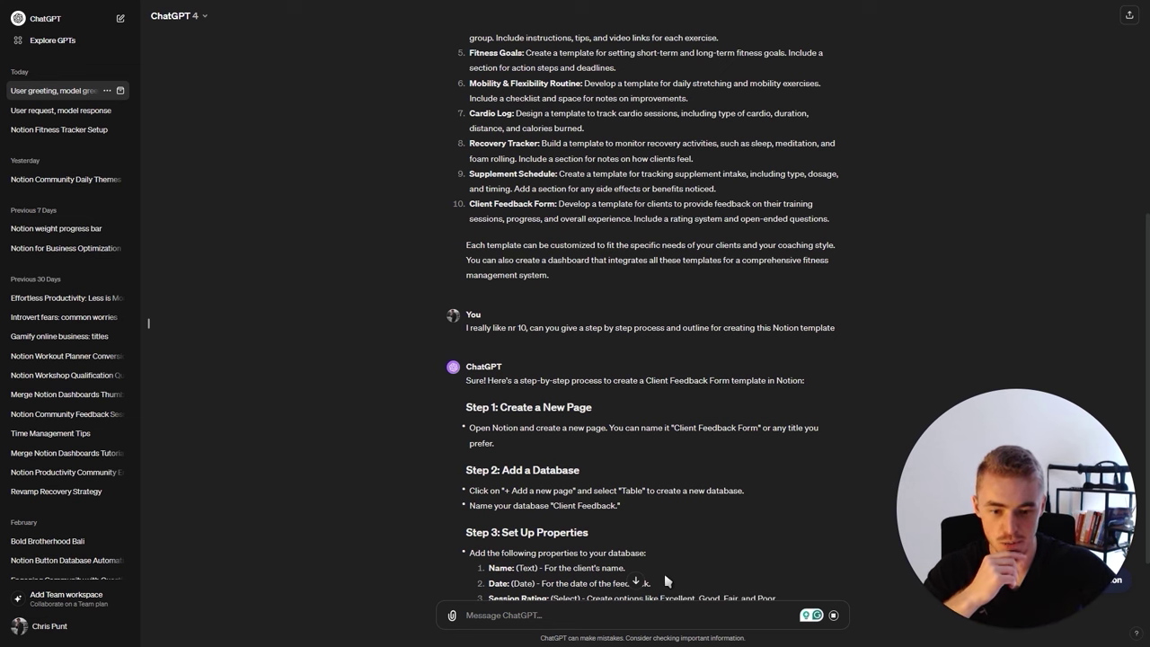
Read through the step-by-step process for building the Client Feedback Form template in the reply
left_click(637, 581)
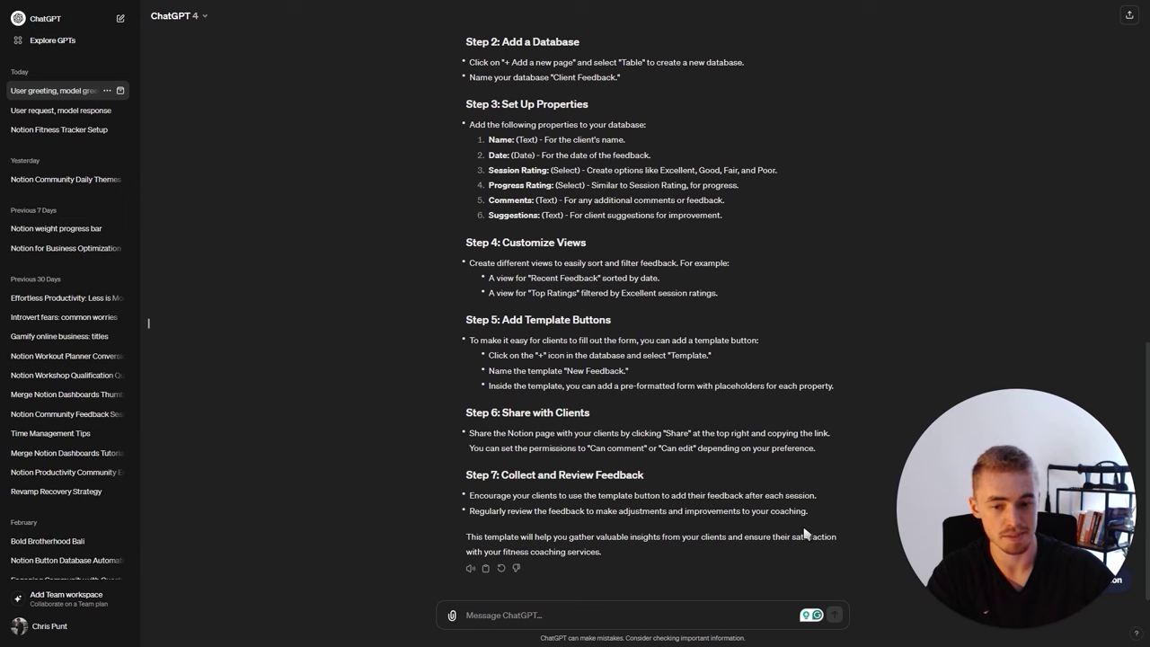
scroll(803, 530, "up", 3)
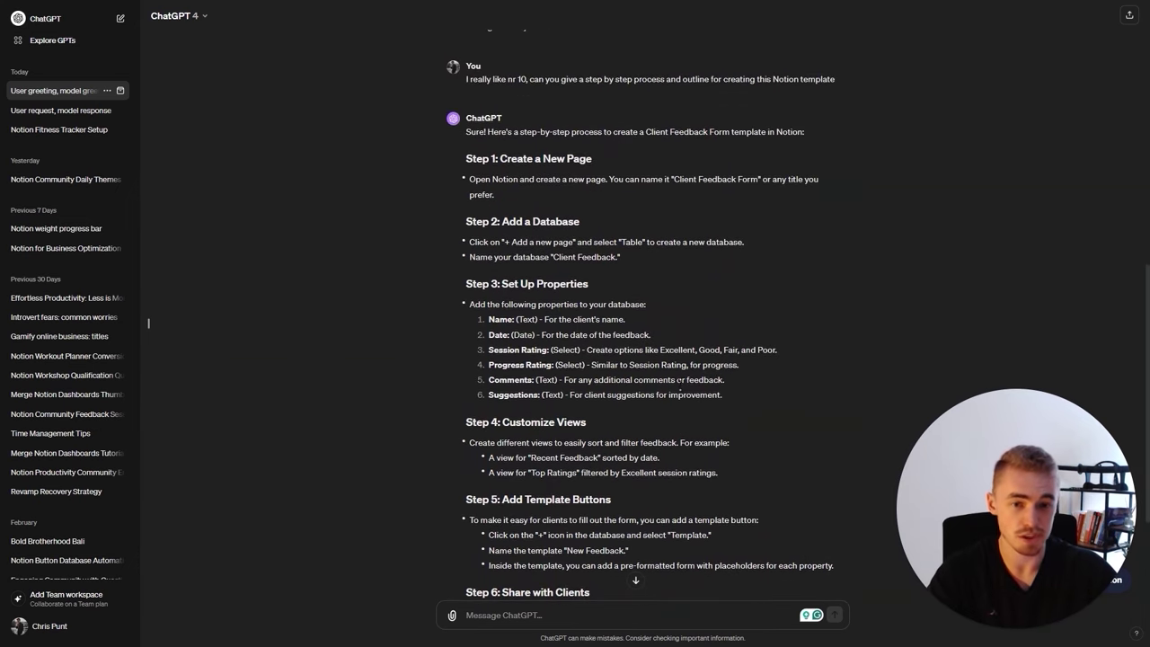
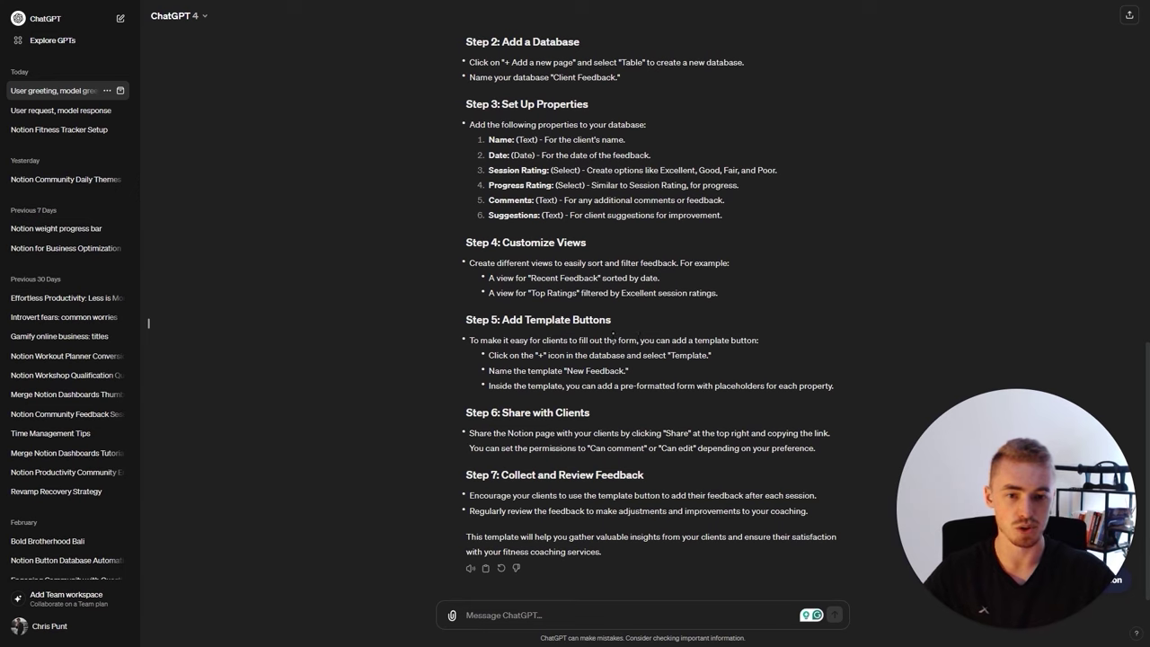
scroll(613, 335, "up", 5)
scroll(668, 353, "down", 6)
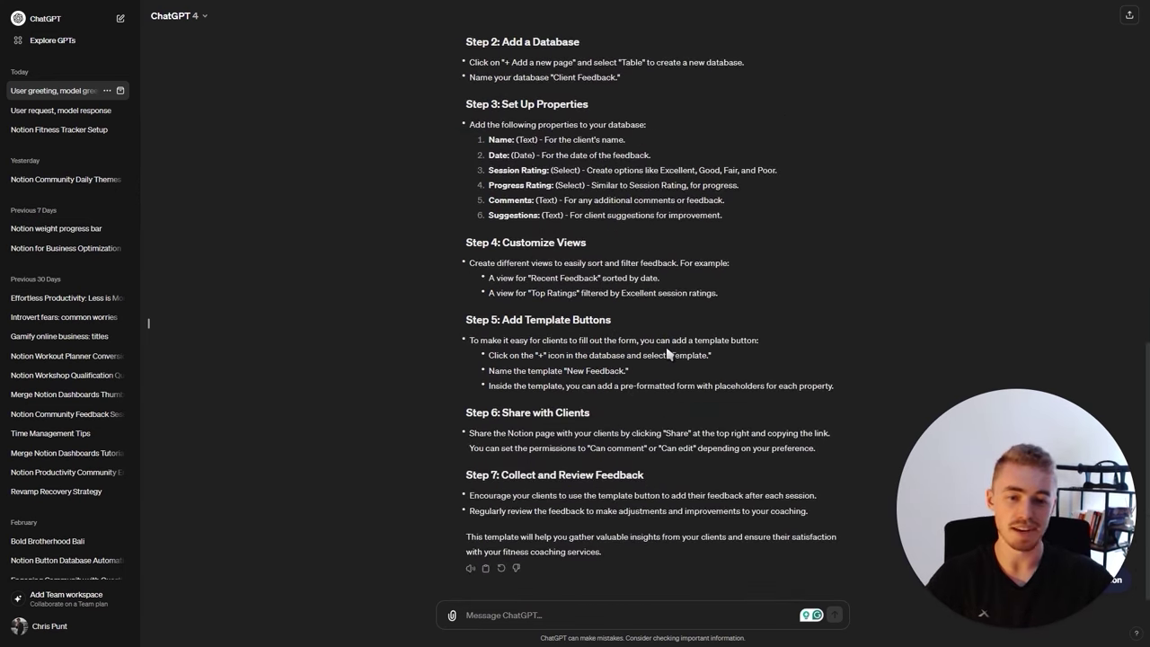
scroll(668, 353, "up", 3)
scroll(669, 353, "down", 3)
scroll(668, 353, "up", 2)
scroll(668, 353, "down", 2)
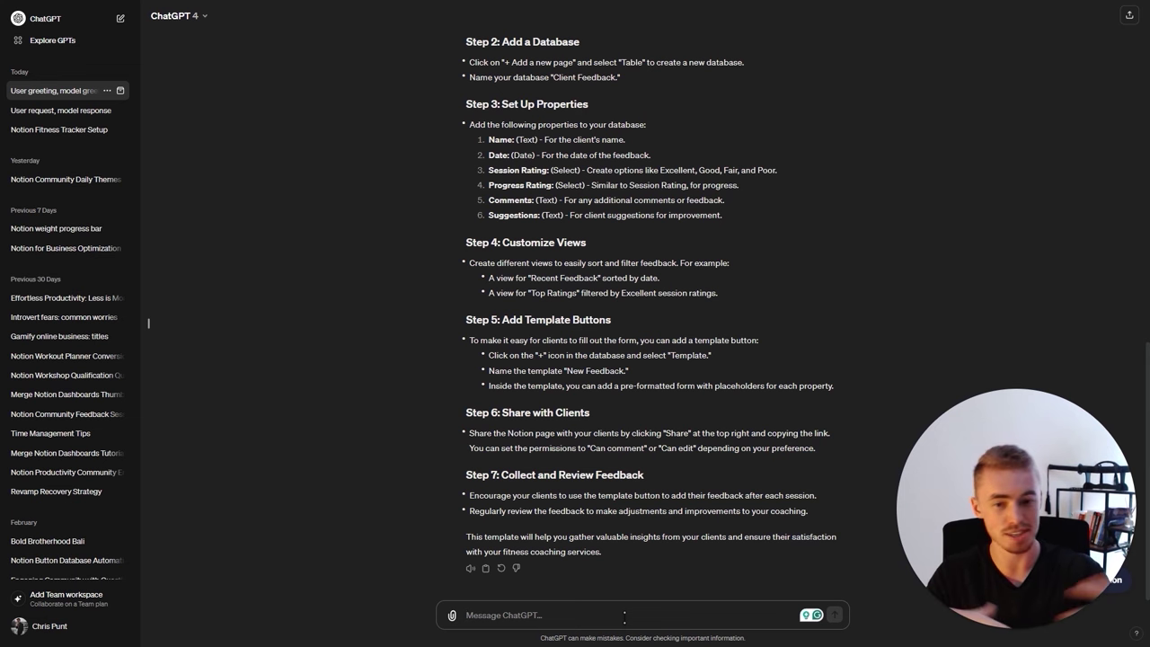
scroll(578, 442, "up", 3)
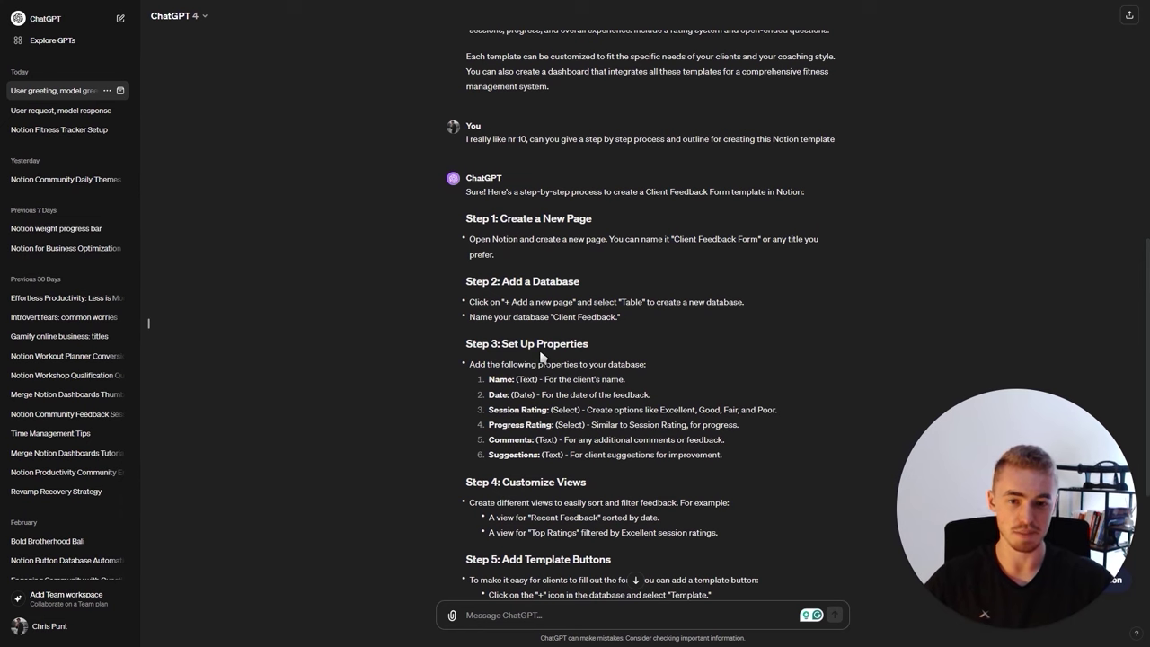
Switch to Notion and title the untitled page "Client Feedback Form"
key("alt+Tab")
mouse_move(2, 177)
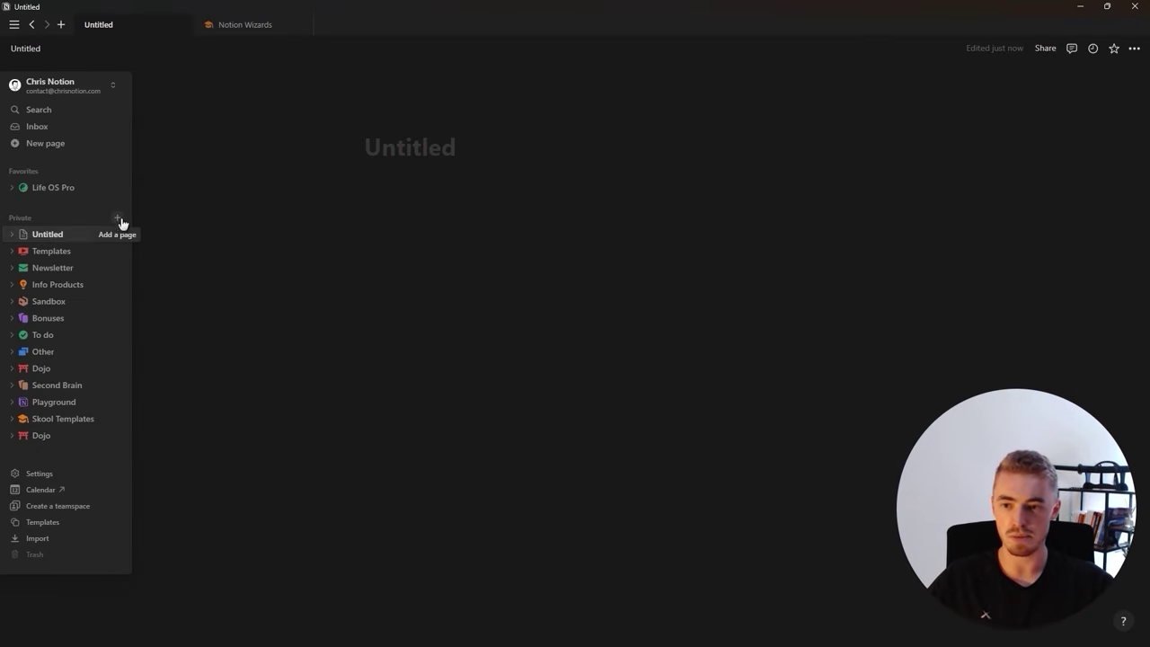
left_click(388, 150)
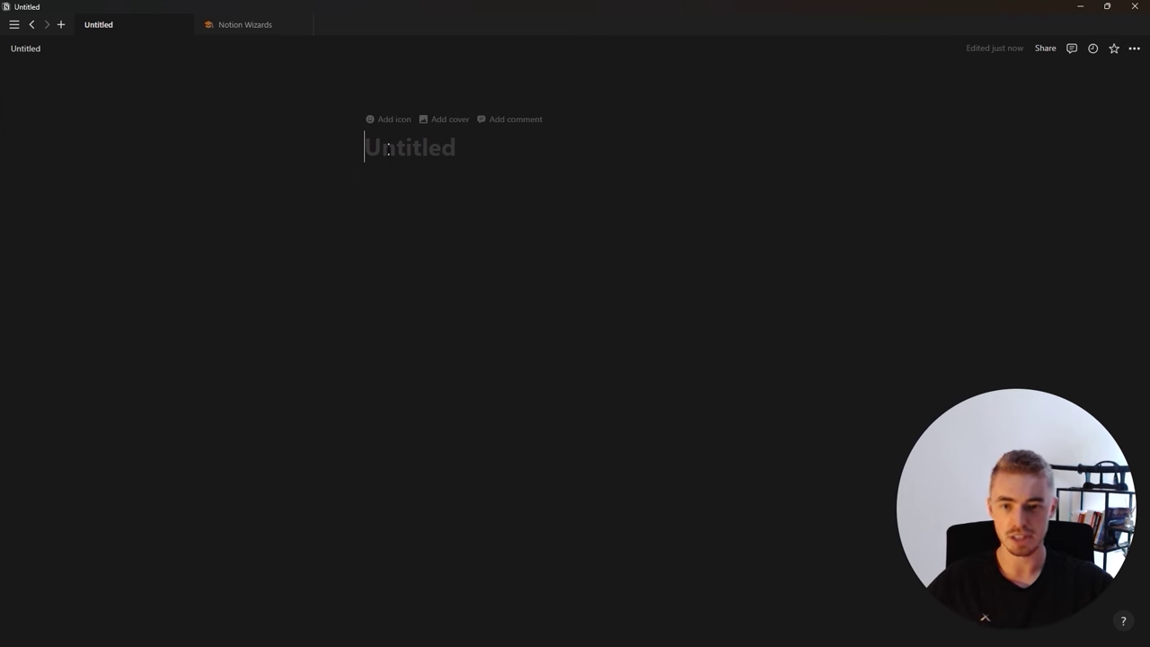
type("Client F")
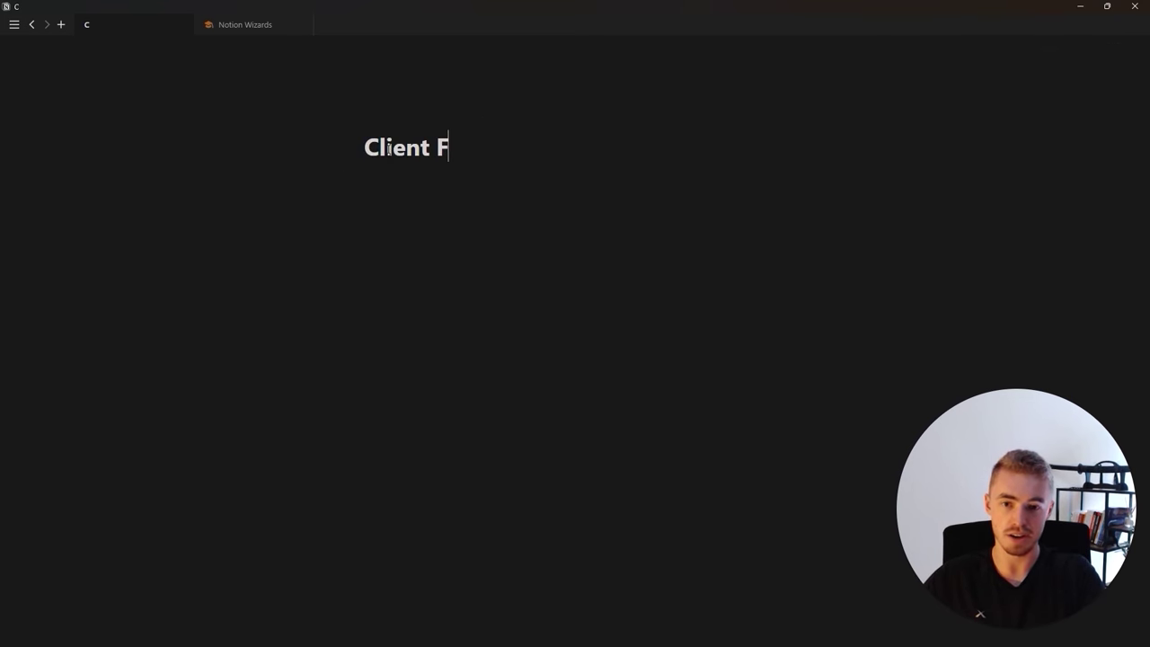
type("eedback Form")
left_click(384, 122)
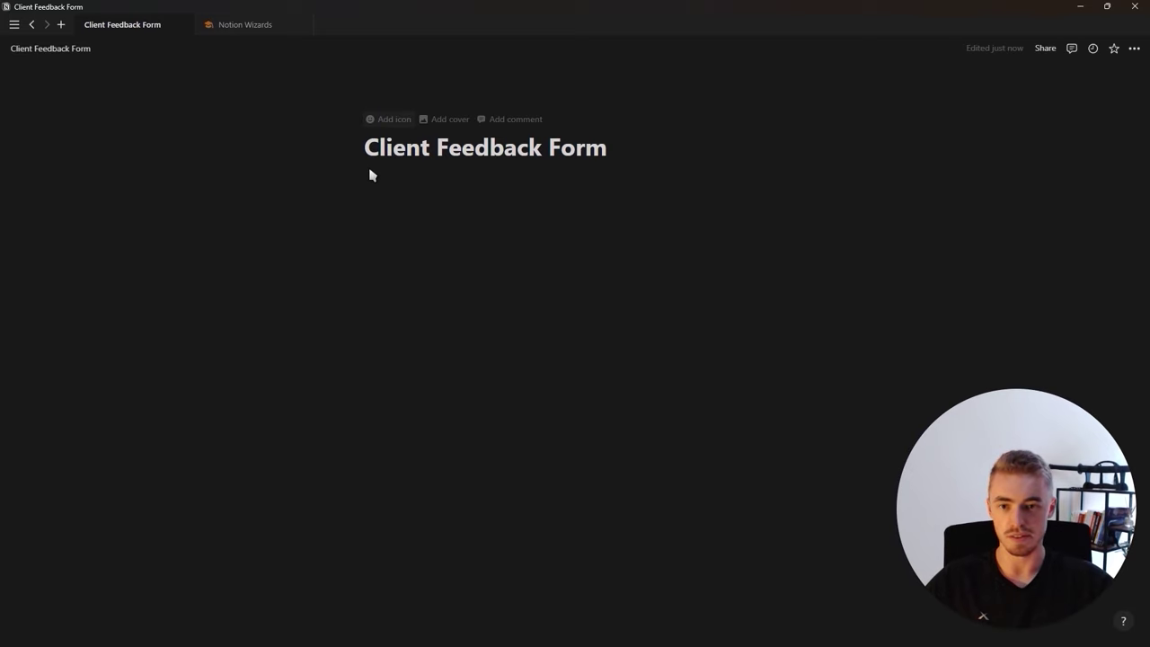
left_click(329, 182)
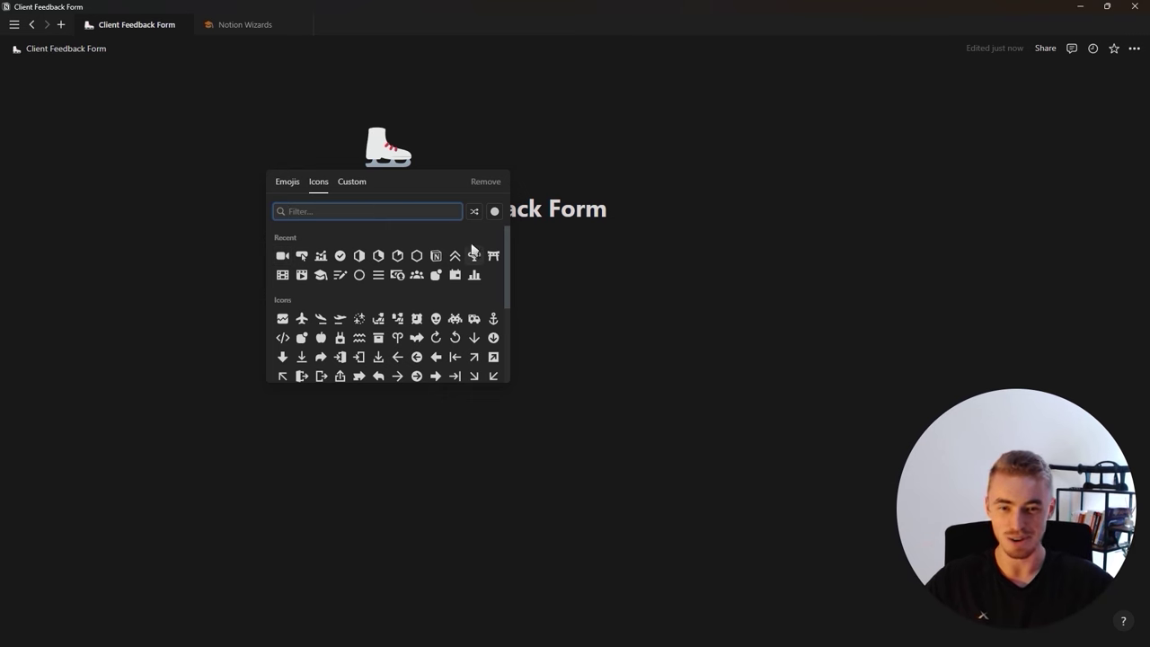
mouse_move(13, 226)
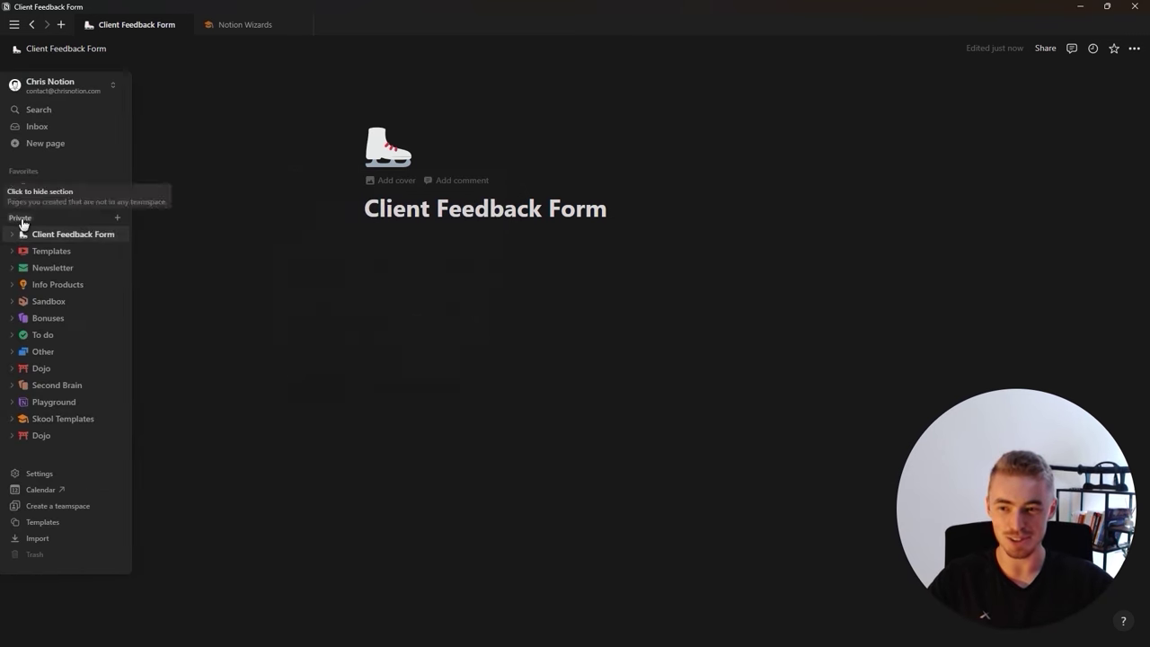
left_click(24, 237)
left_click(225, 251)
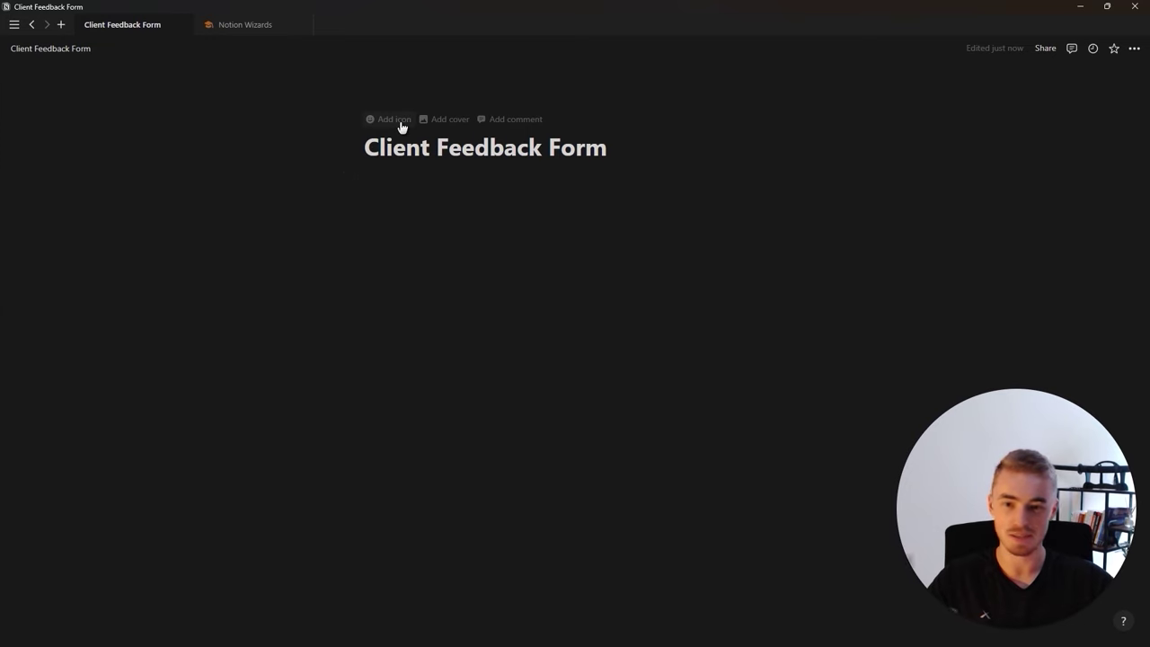
Give the Client Feedback Form page a green document icon, filtering the icon set for "file"
left_click(395, 119)
left_click(315, 184)
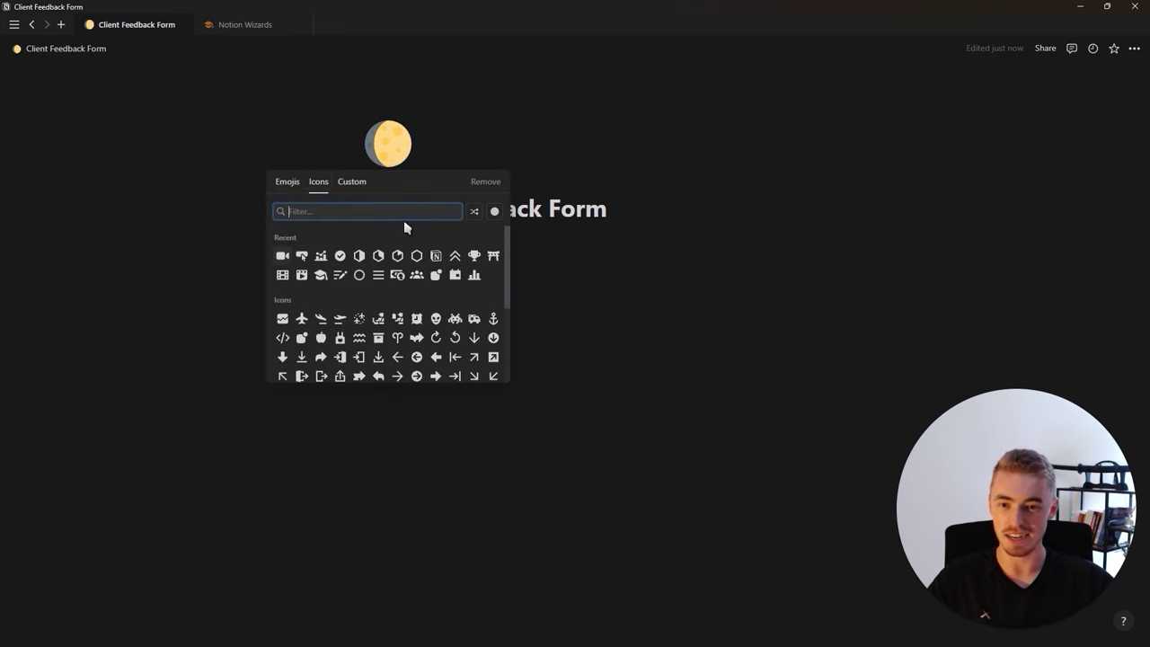
left_click(494, 212)
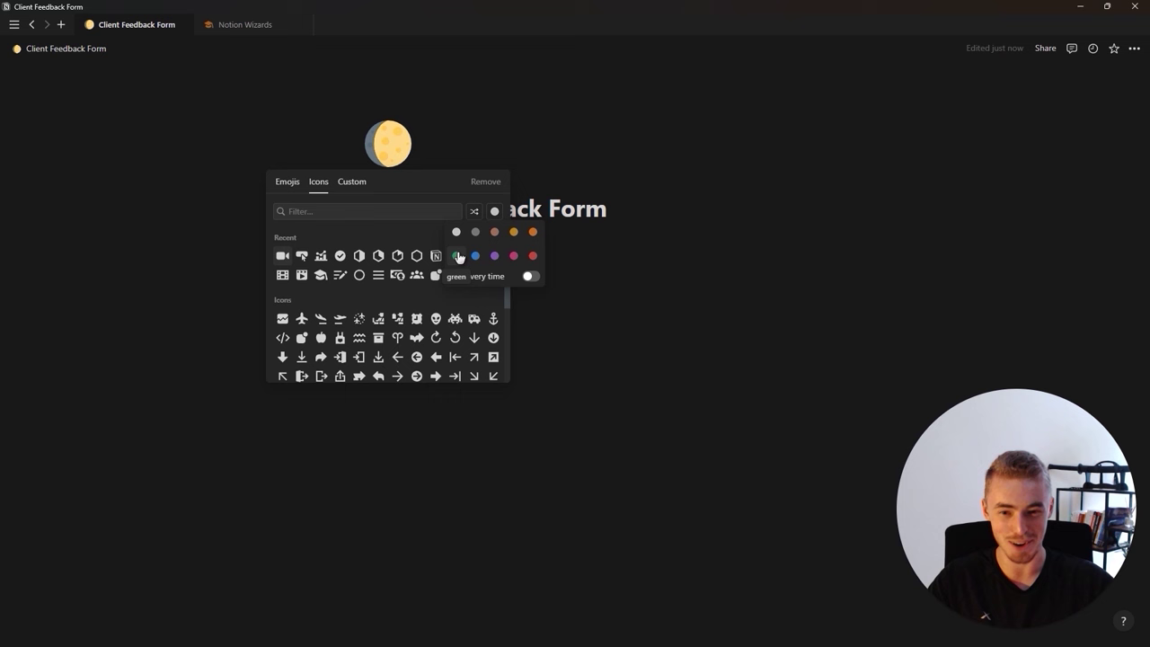
left_click(458, 257)
left_click(358, 211)
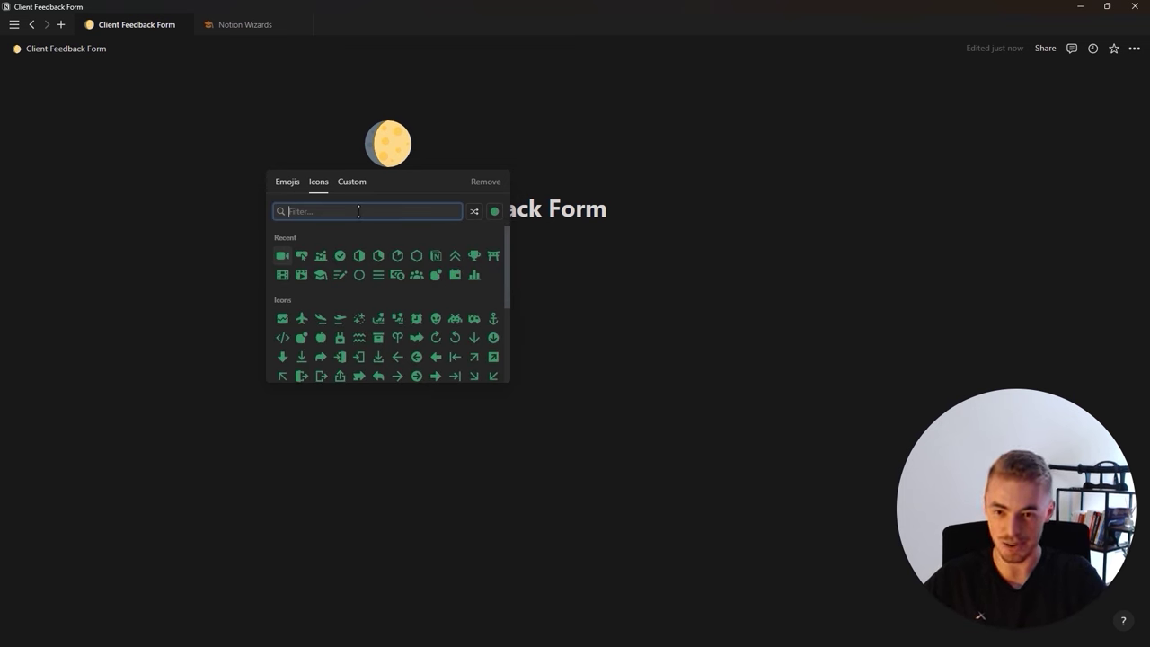
type("form")
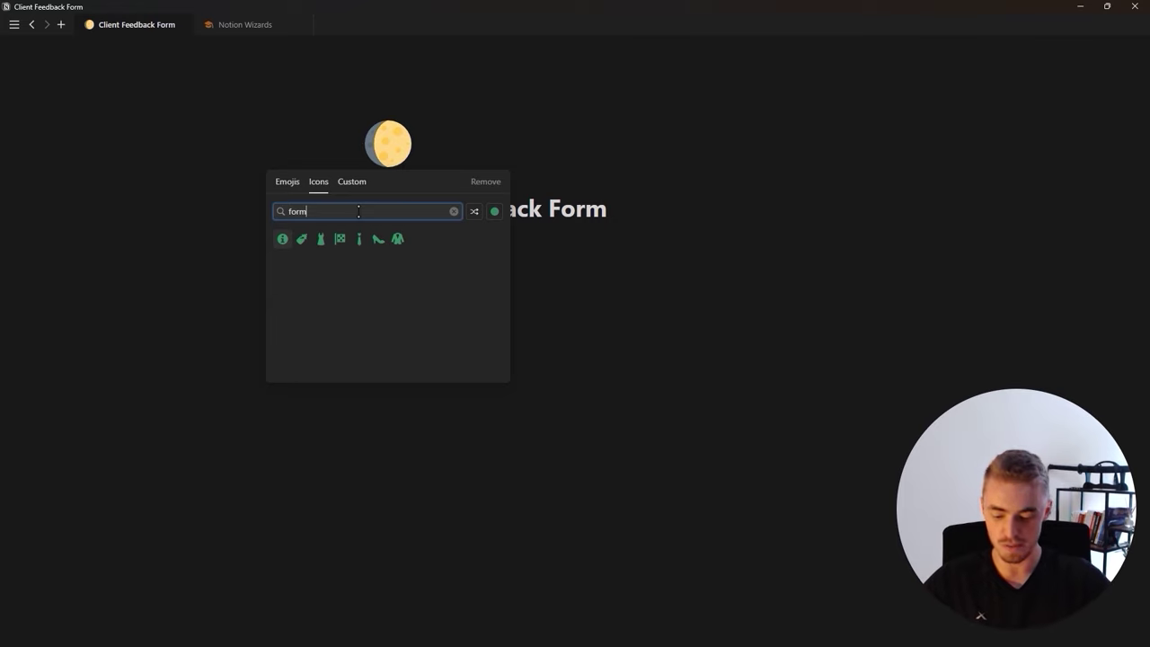
key("BackSpace")
key("BackSpace")
key("BackSpace")
key("BackSpace")
type("file")
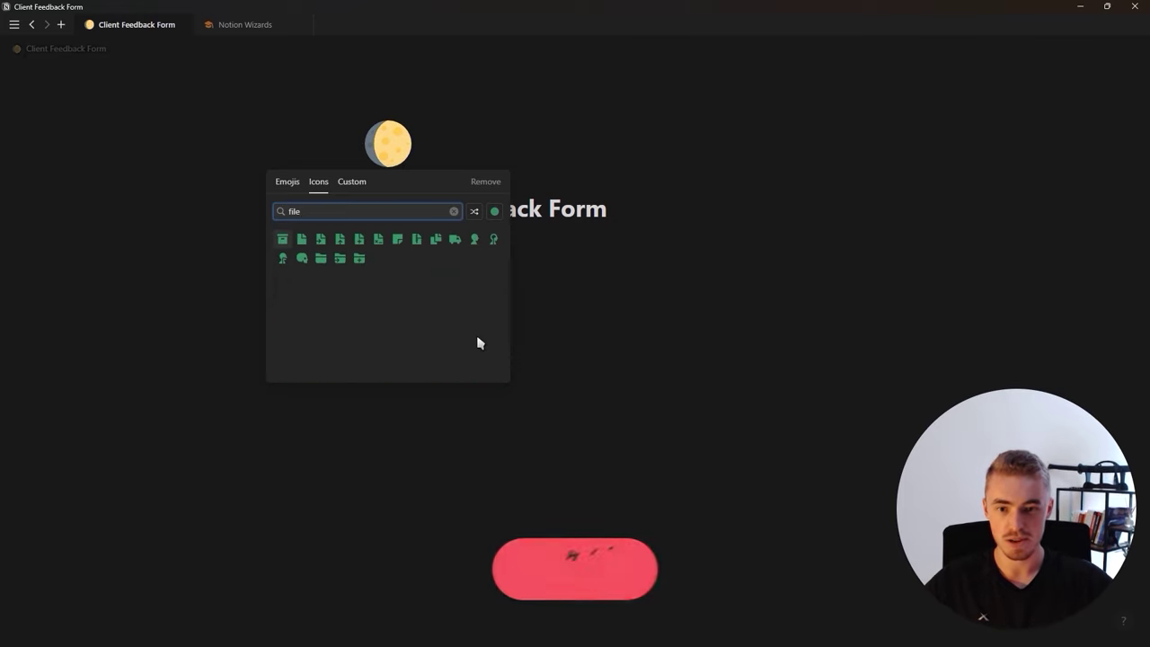
left_click(302, 239)
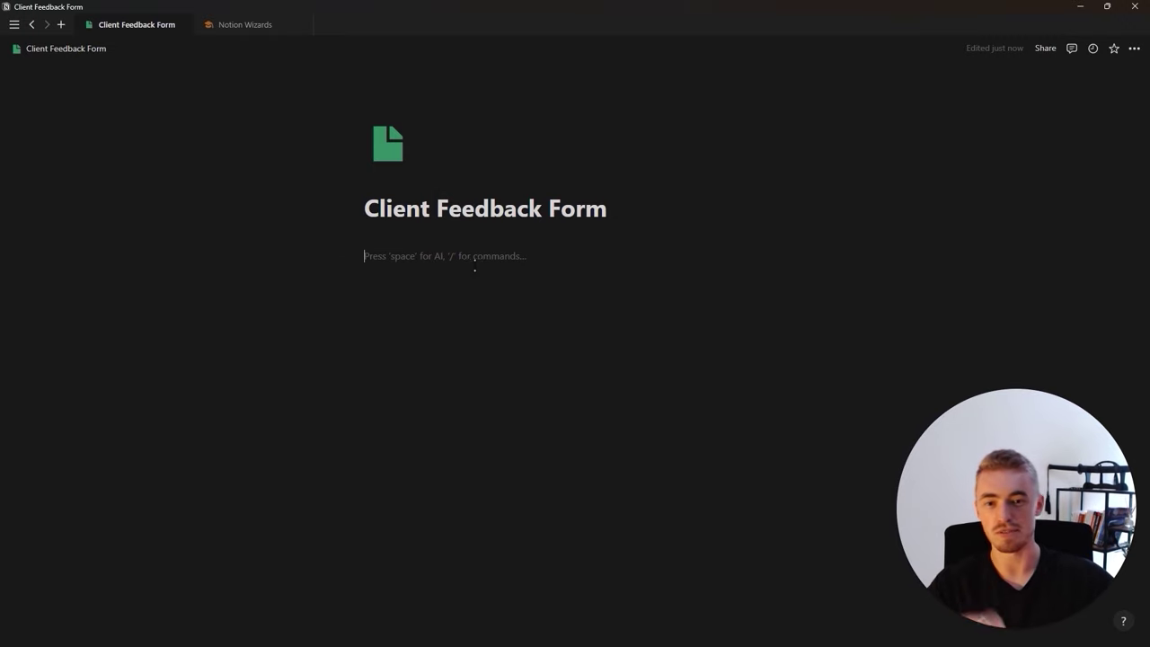
Check the database instructions in the ChatGPT outline, and insert a new table view database named "Client feedback form" on the Notion page
key("alt+Tab")
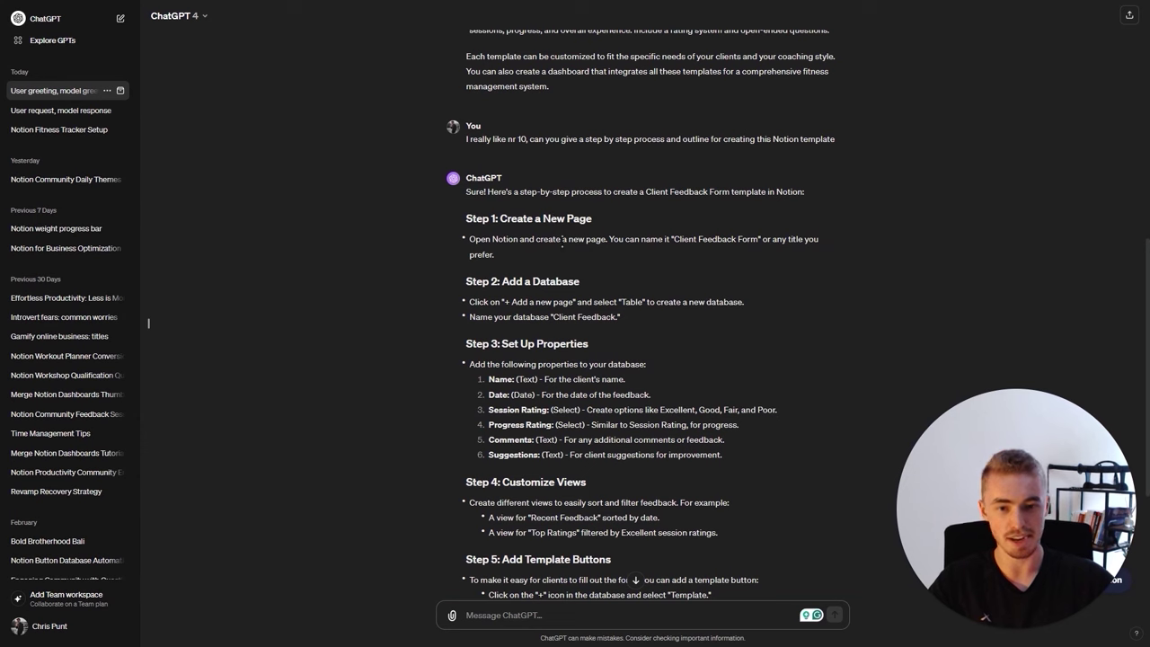
scroll(552, 301, "down", 2)
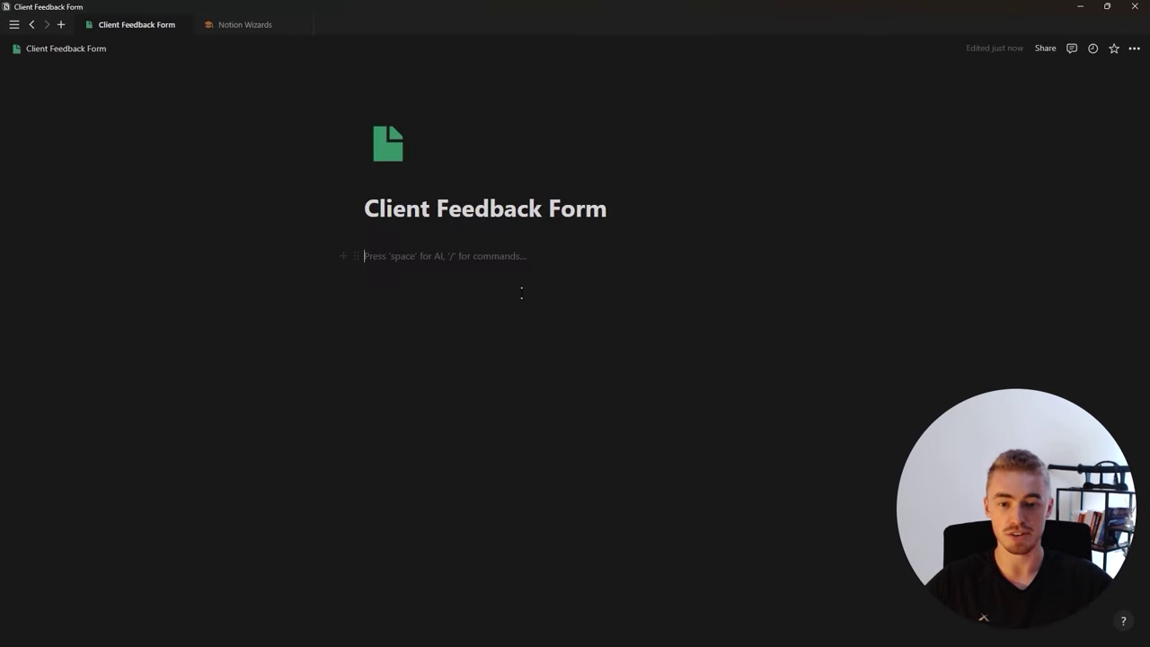
left_click_drag(412, 346, 575, 239)
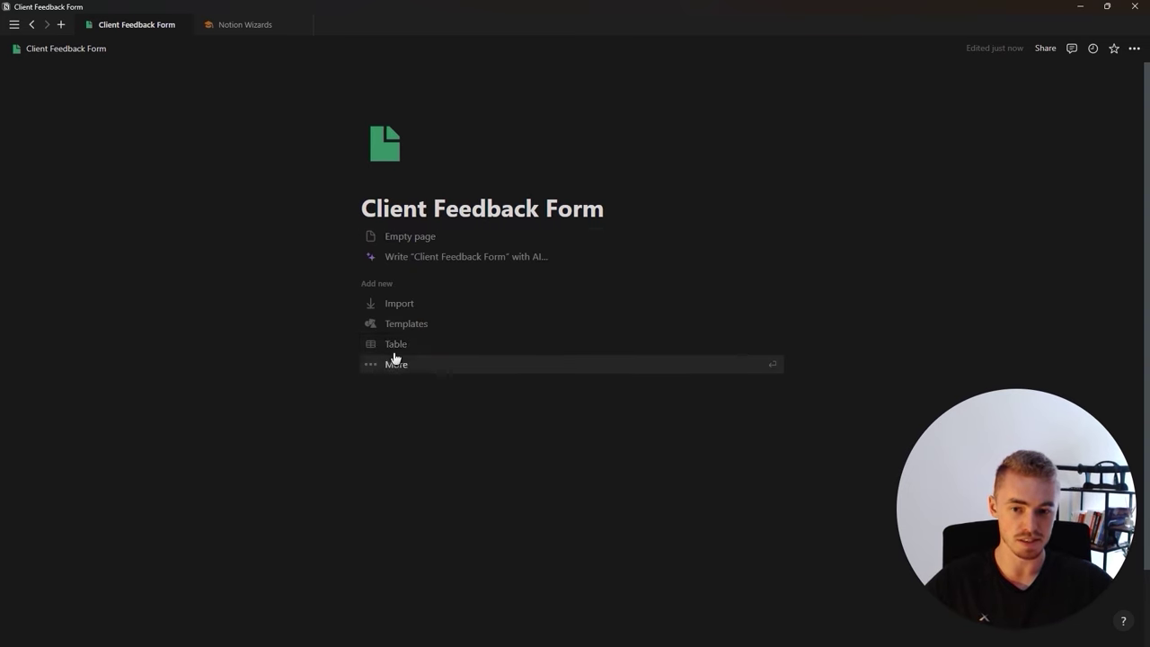
left_click(439, 235)
key("Return")
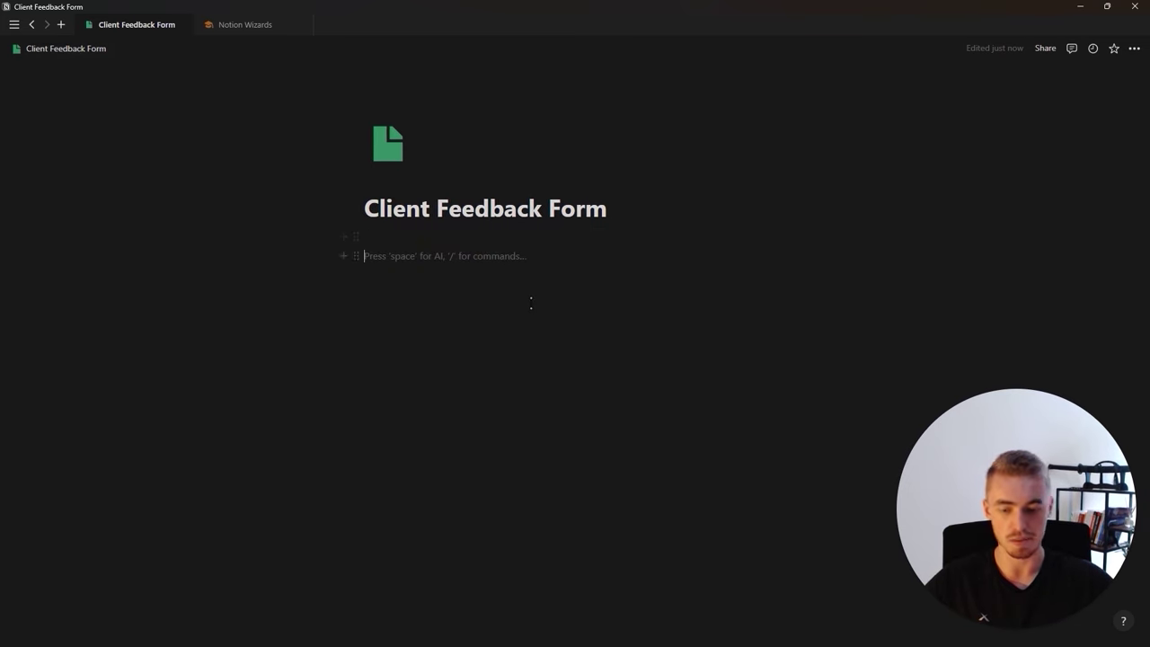
type("/table")
key("Down")
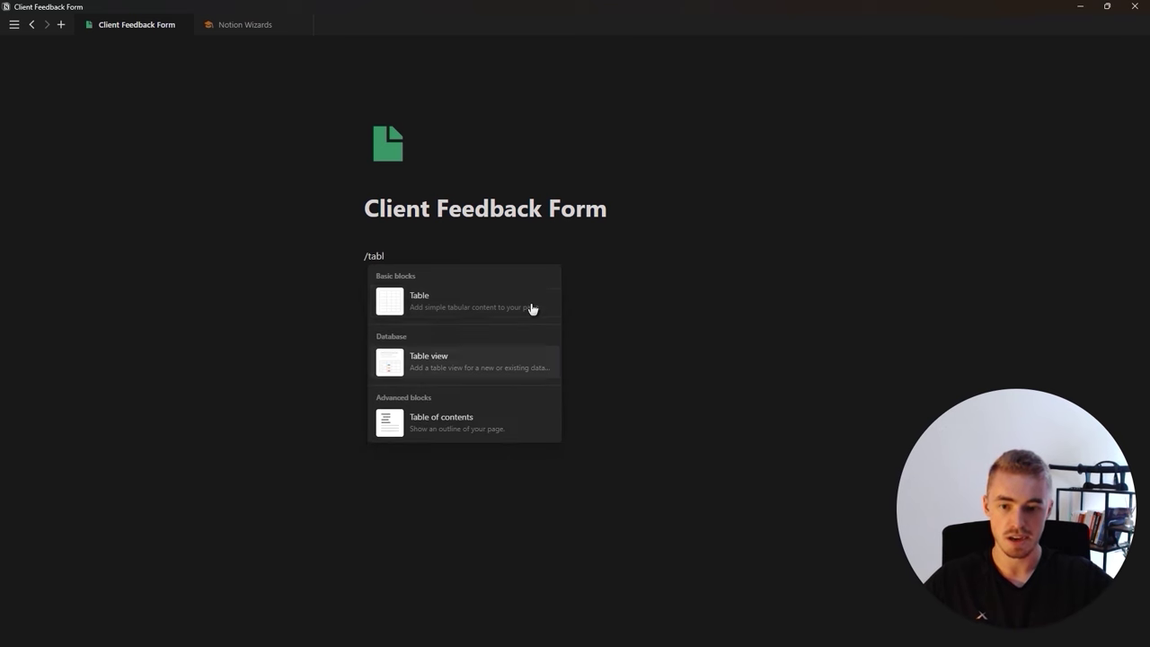
key("Return")
left_click(646, 489)
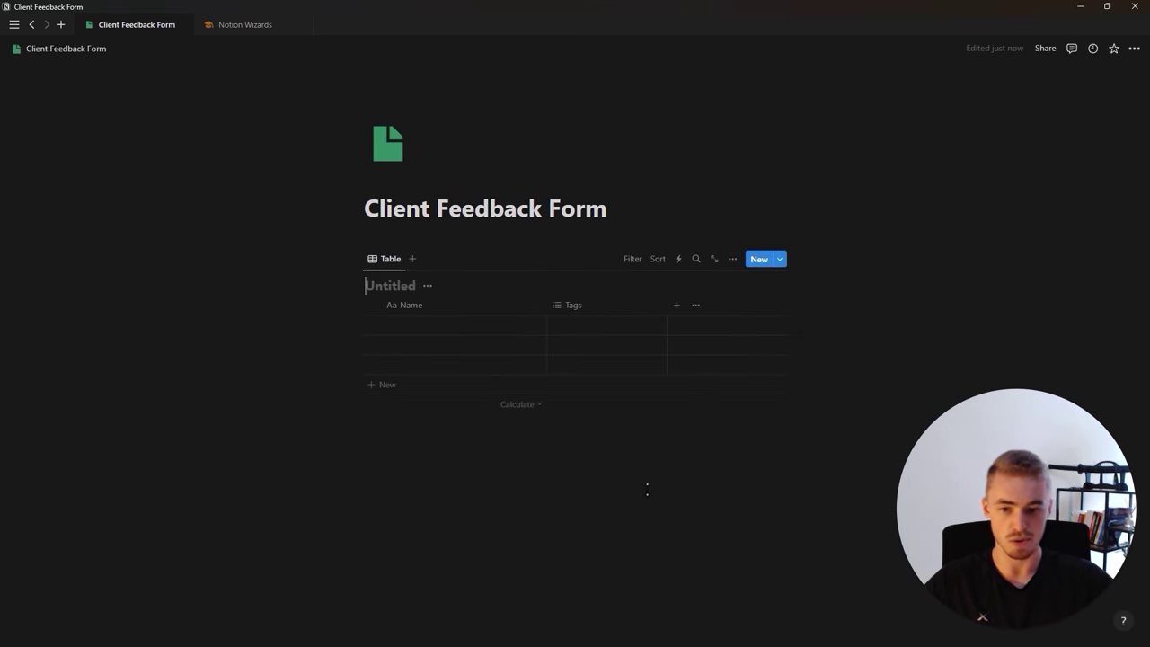
type("Client fe")
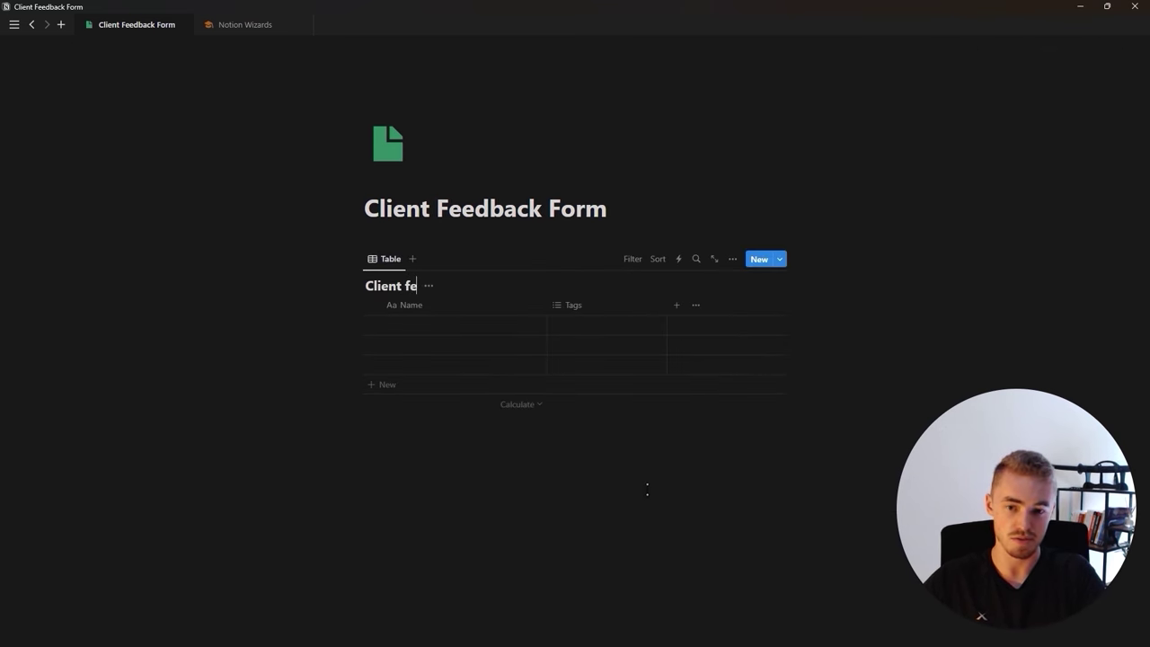
type("edback form")
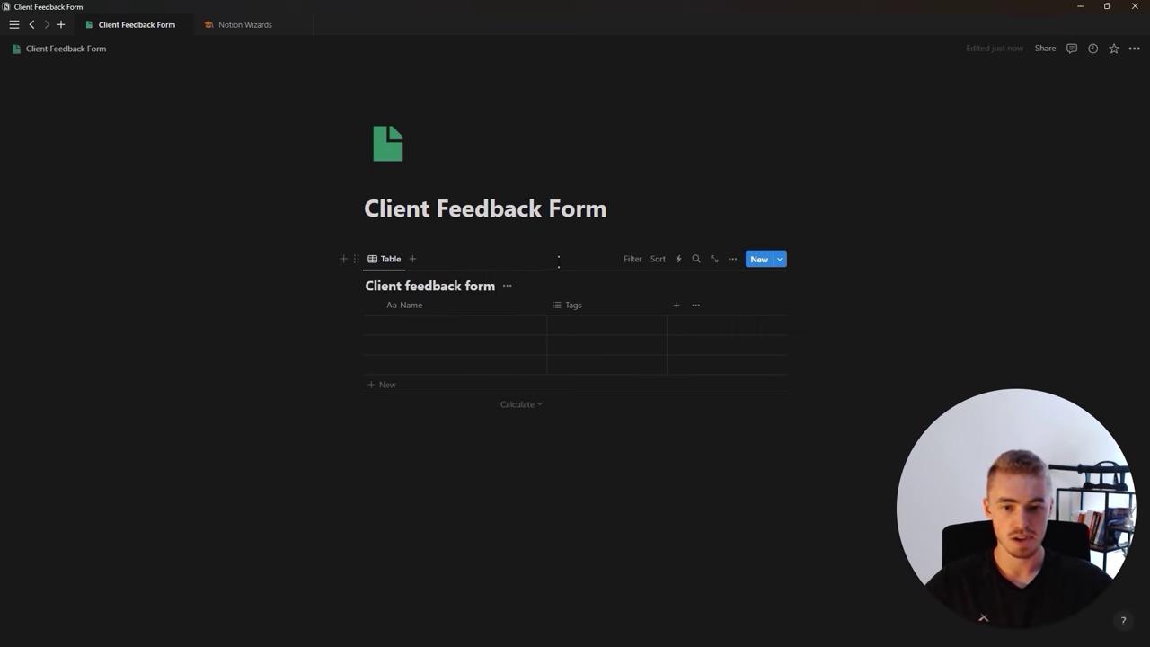
Hide the database title and leave the table view's name blank
left_click(505, 287)
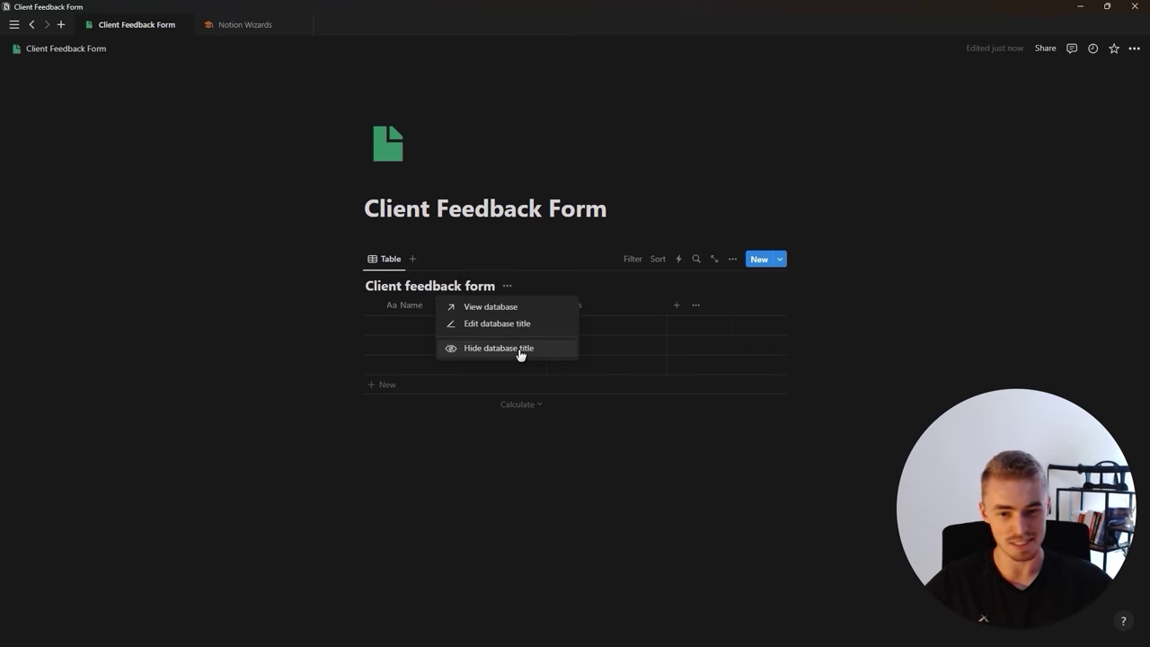
left_click(522, 351)
left_click(396, 263)
left_click(454, 294)
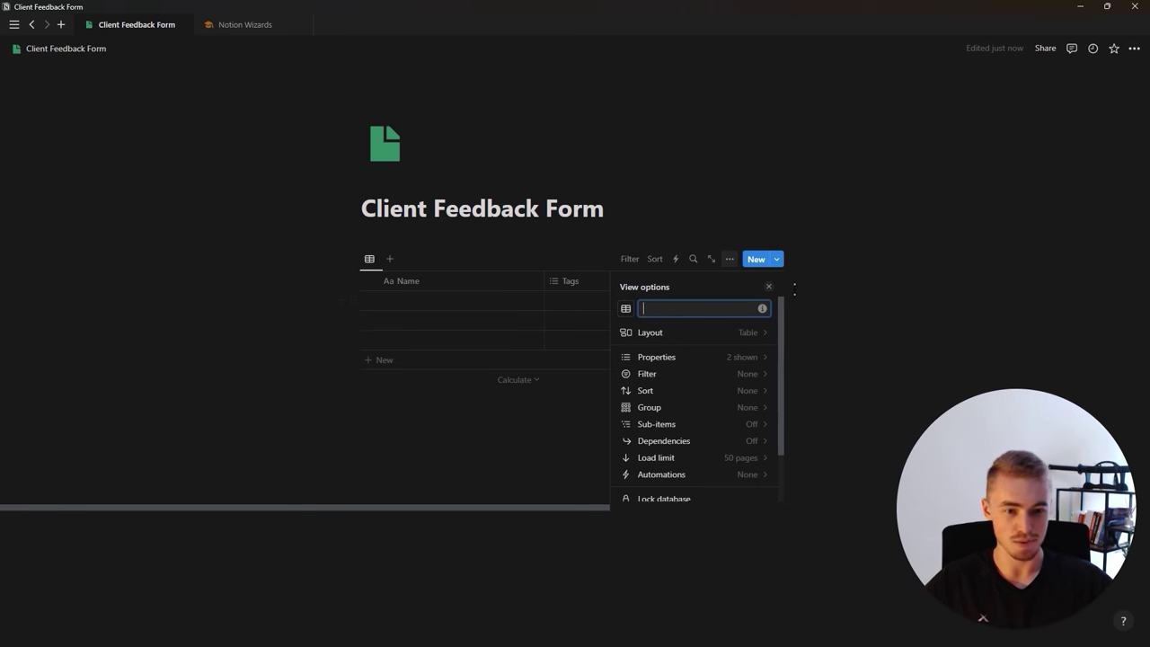
left_click(770, 291)
Insert a callout reading "Client Feedback Form" above the table and move the database inside it
left_click(480, 231)
type("/")
key("BackSpace")
type("Client Feedback Form")
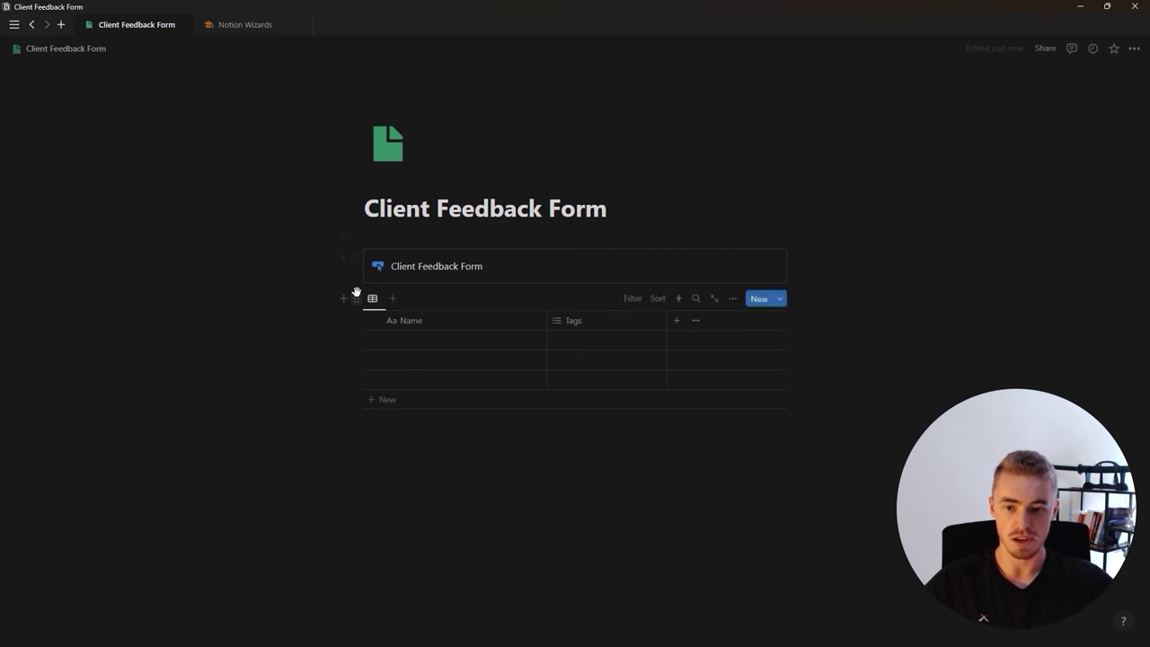
left_click_drag(356, 298, 393, 269)
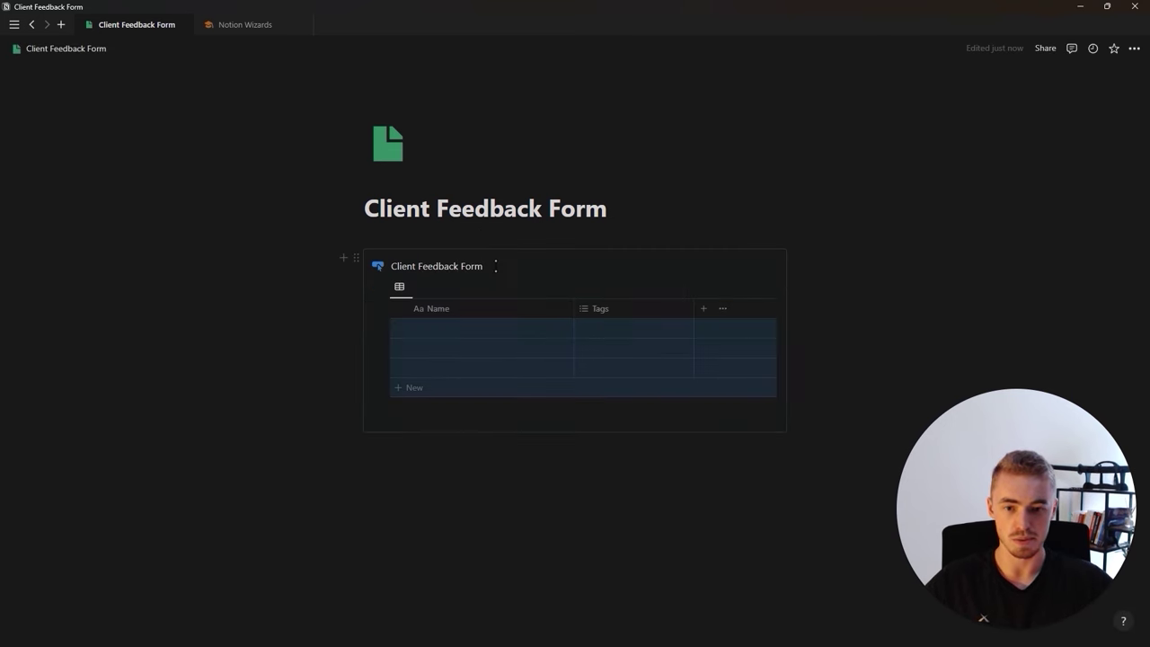
Format the callout's "Client Feedback Form" heading as bold, underlined and green text
triple_click(430, 266)
left_click(489, 265)
key("ctrl+r")
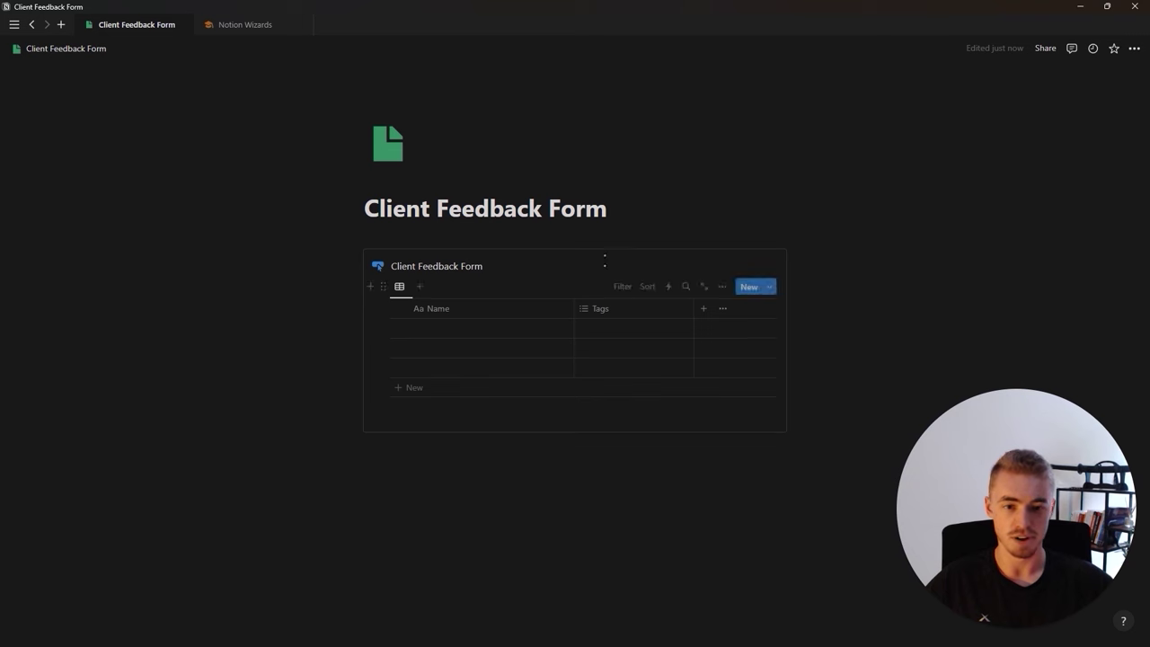
triple_click(553, 263)
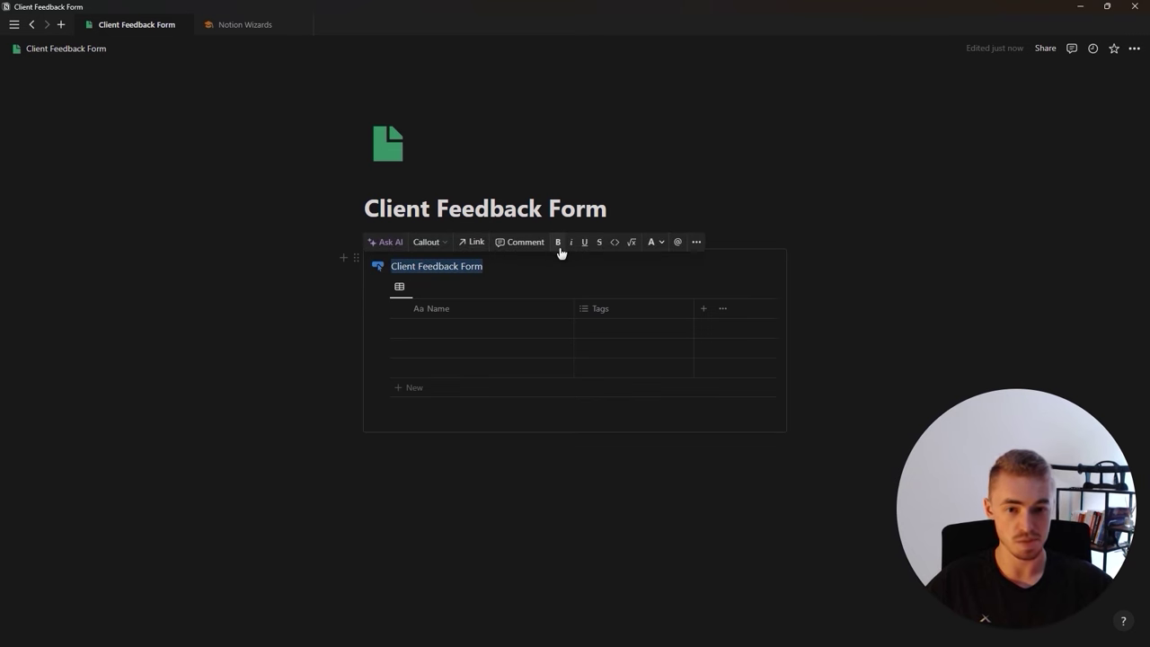
left_click(653, 245)
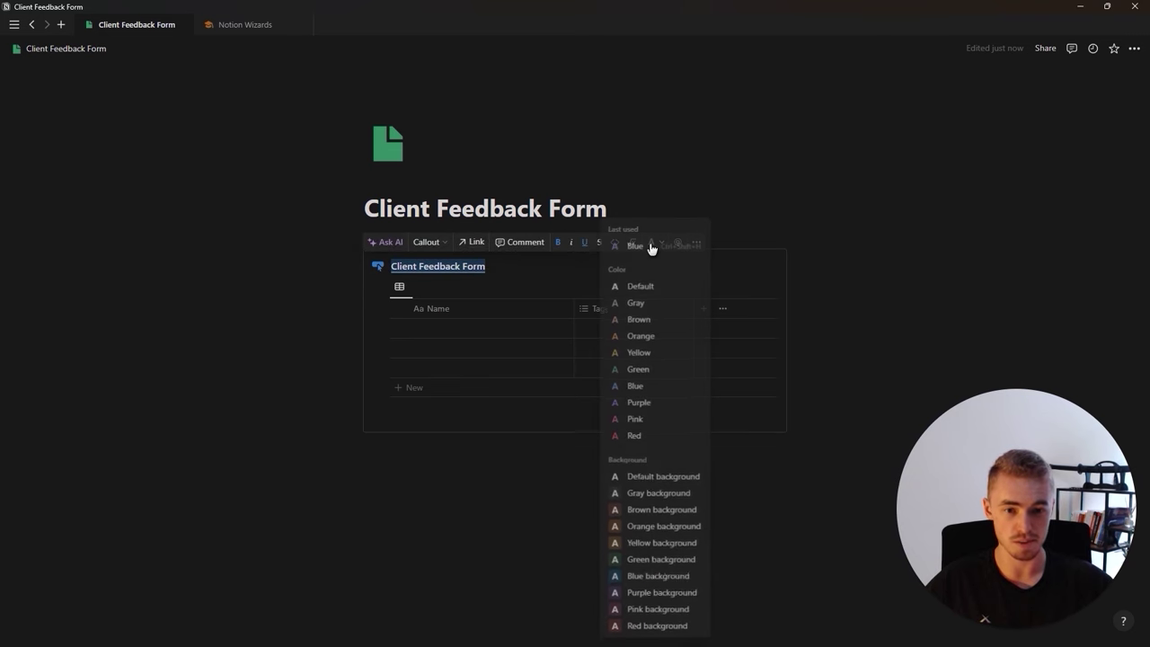
left_click(649, 373)
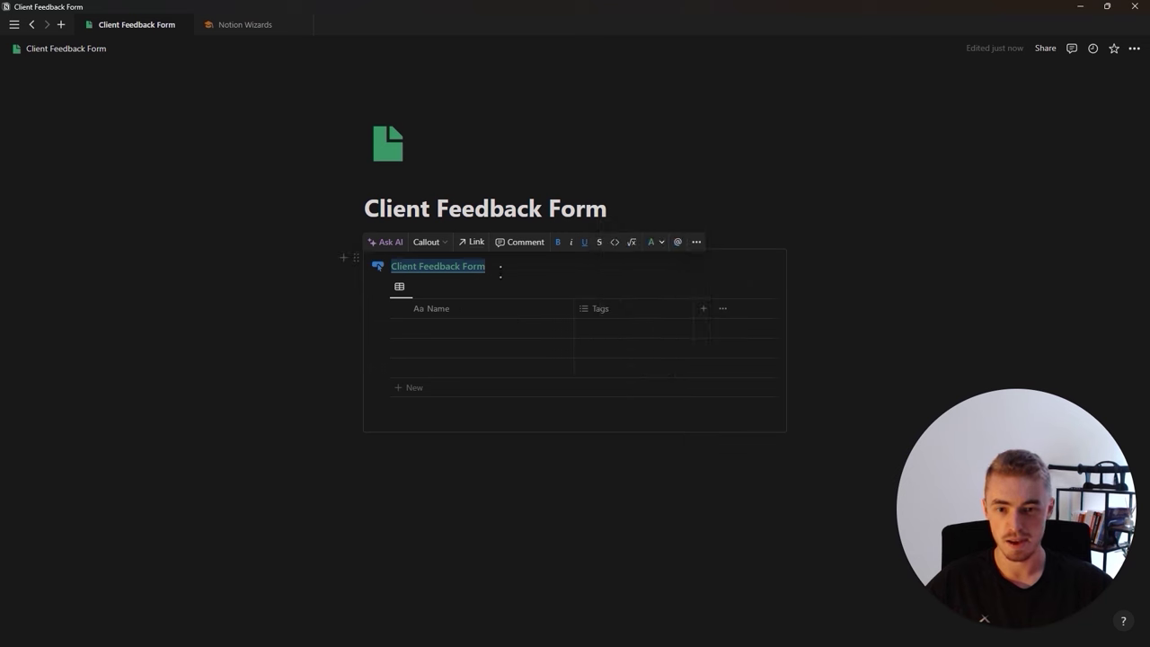
left_click(525, 262)
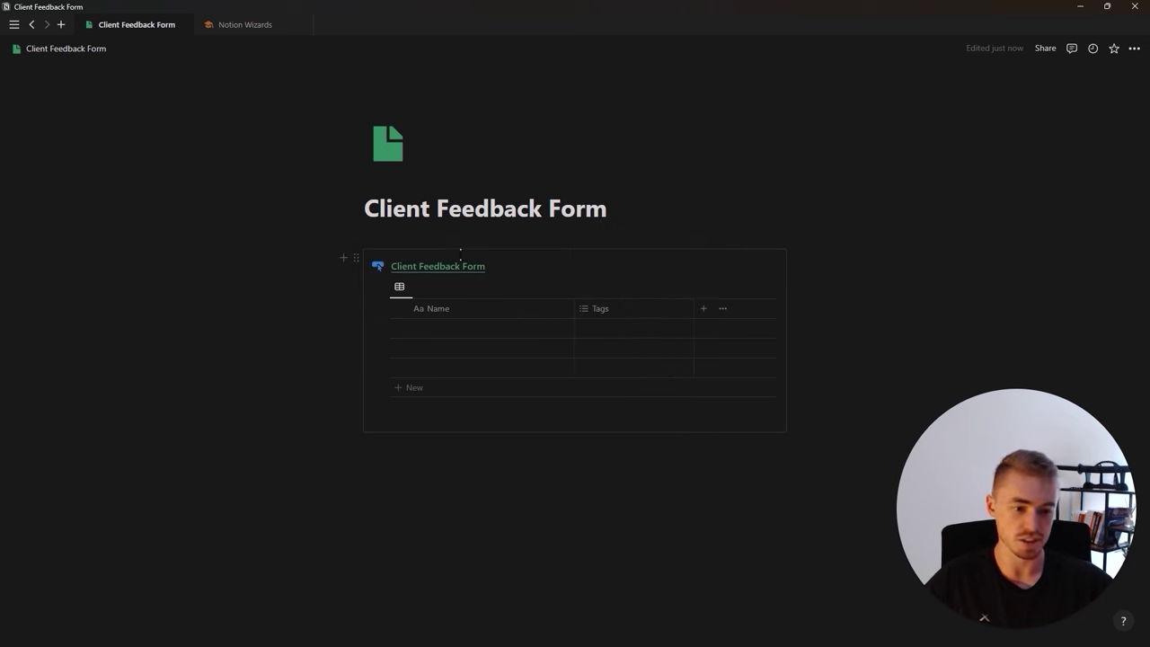
Replace the callout's blue icon with the green version of the same symbol
left_click(377, 266)
left_click(483, 319)
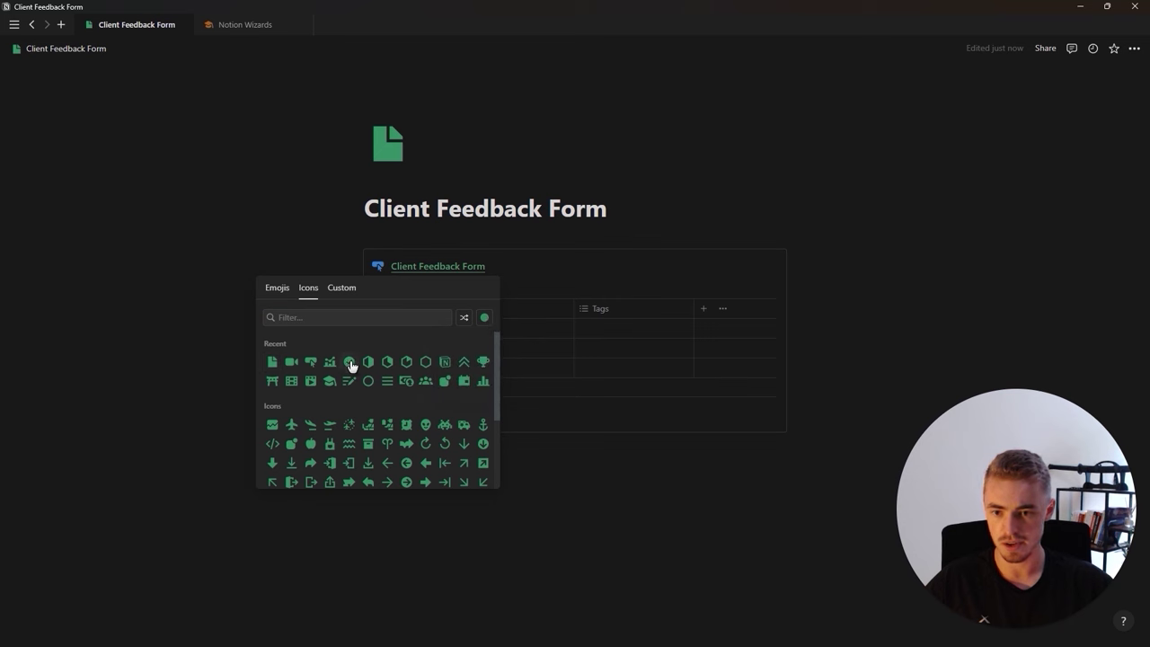
left_click(310, 361)
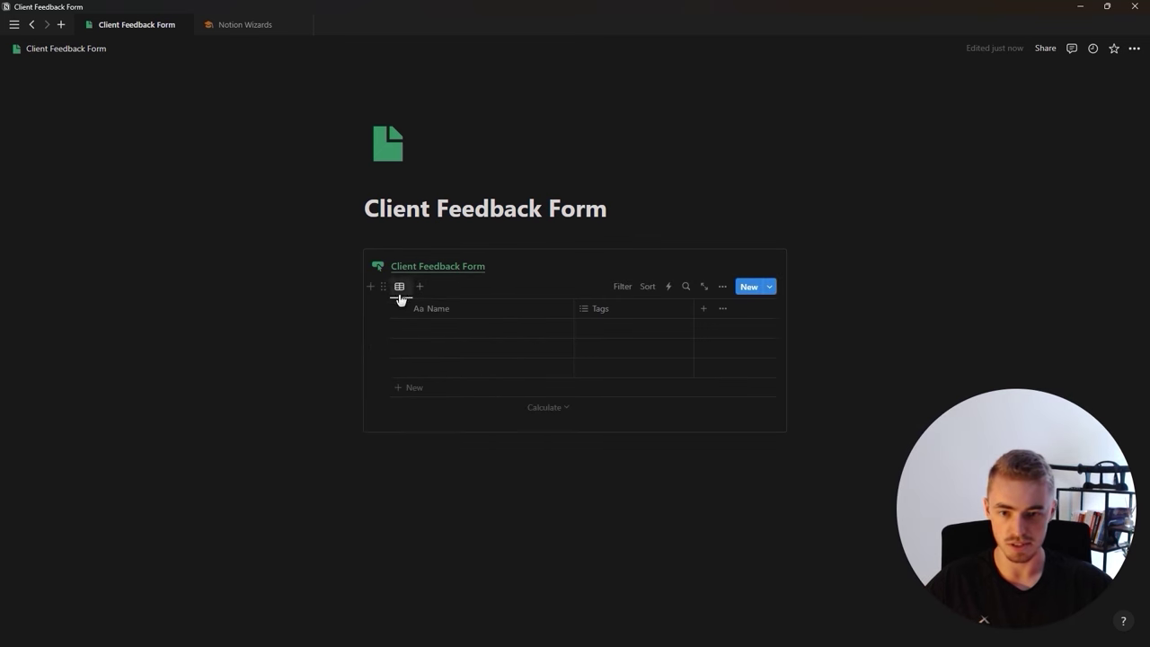
Delete the Tags property from the database
left_click(613, 314)
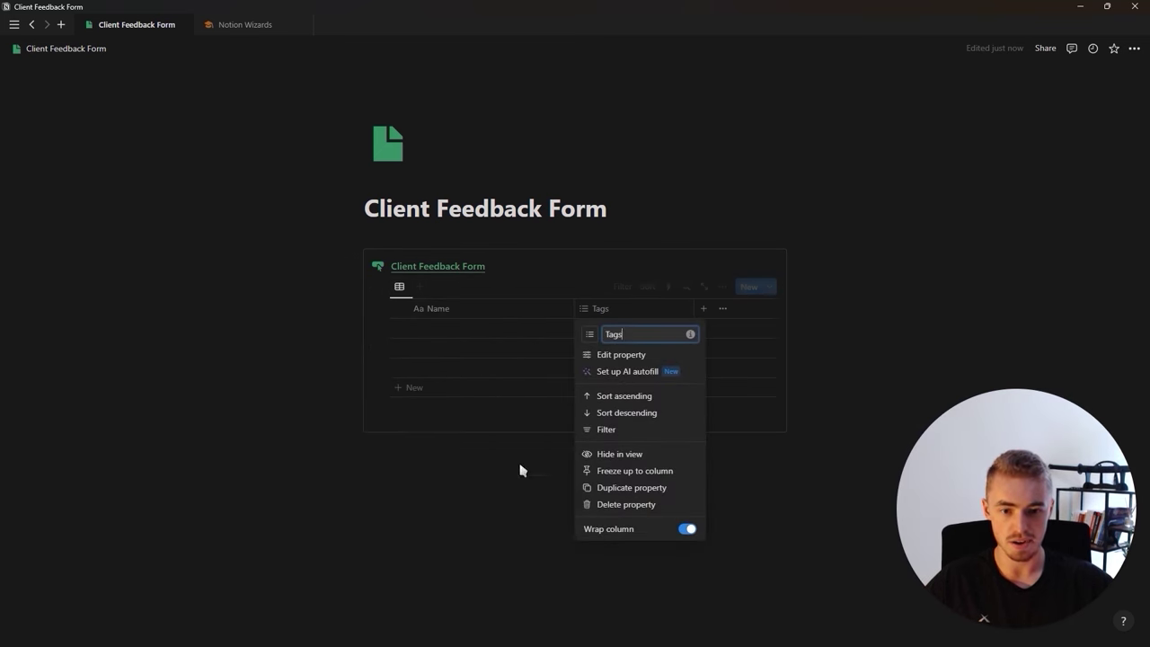
left_click(598, 506)
left_click(581, 350)
Replace the feedback table view's icon with the plain list icon
left_click(399, 286)
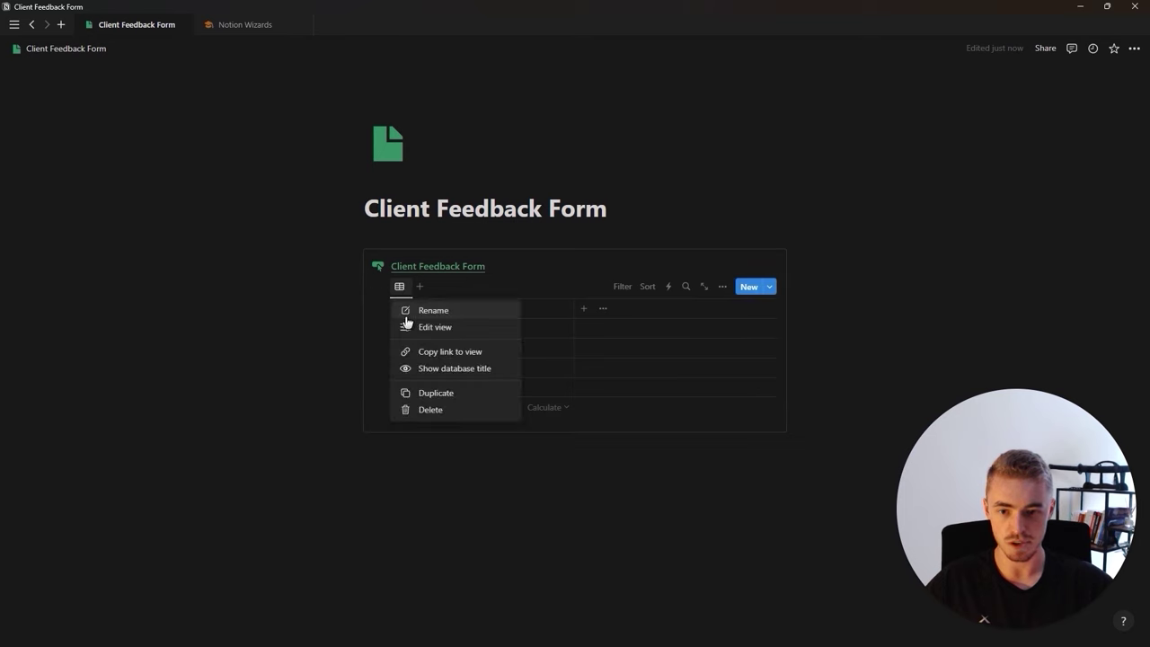
left_click(409, 326)
left_click(611, 337)
type("list")
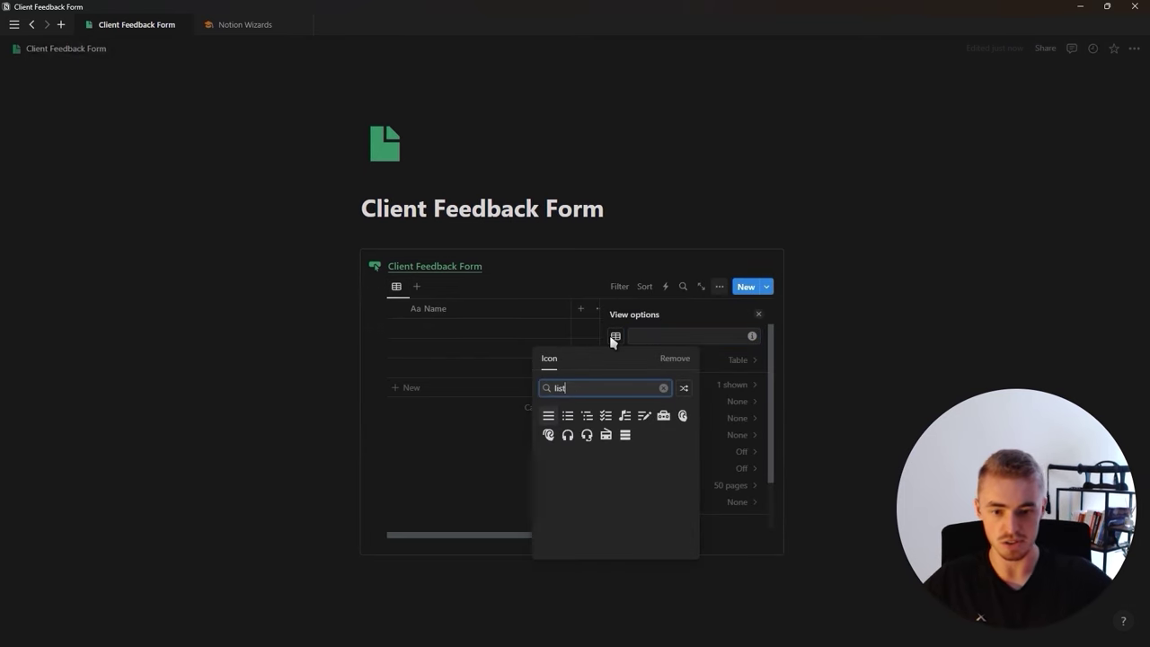
key("Return")
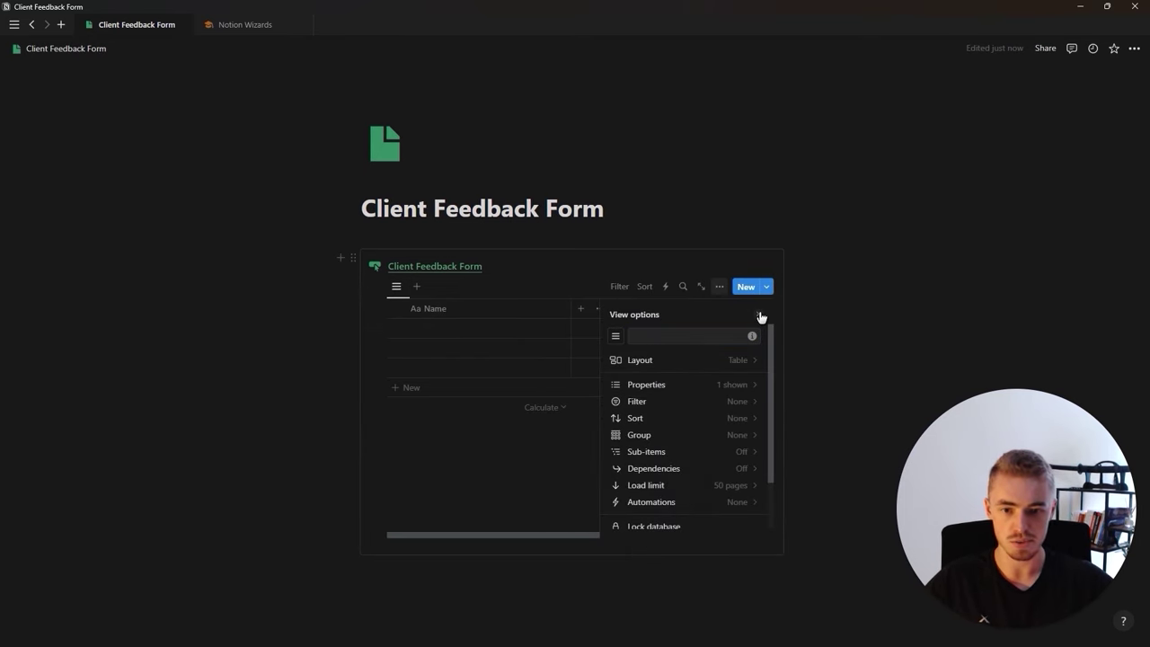
left_click(758, 314)
Check the property list in ChatGPT's outline, then add a Date property to the Notion feedback database
key("alt+Tab")
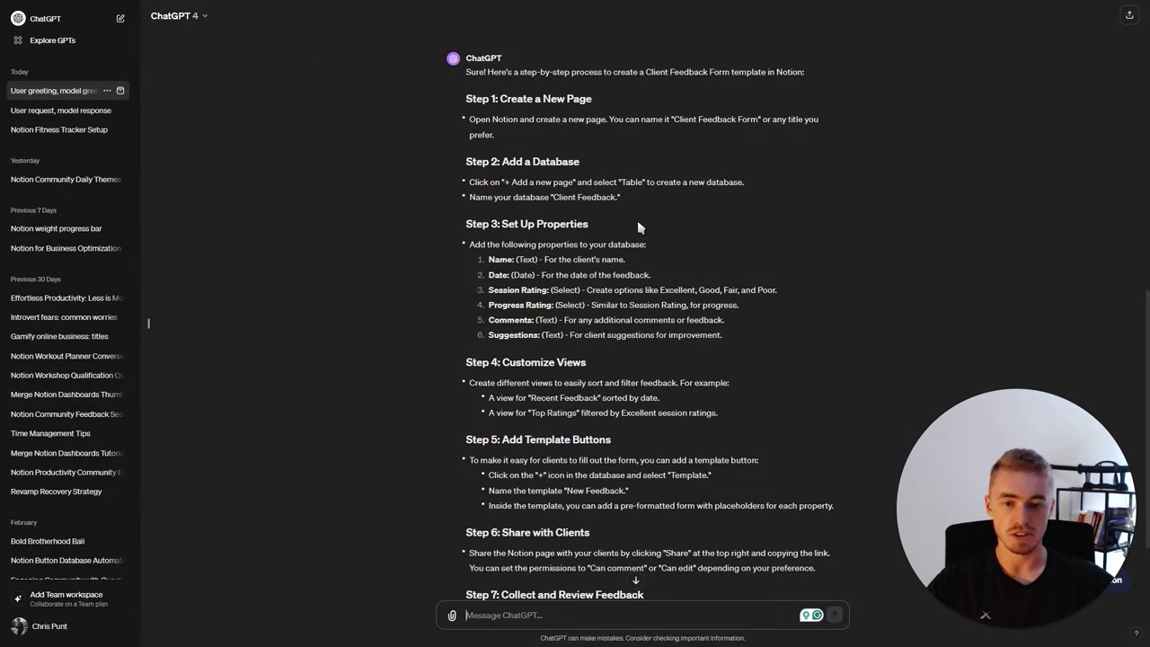
scroll(517, 268, "down", 1)
scroll(507, 266, "up", 1)
left_click_drag(489, 259, 535, 335)
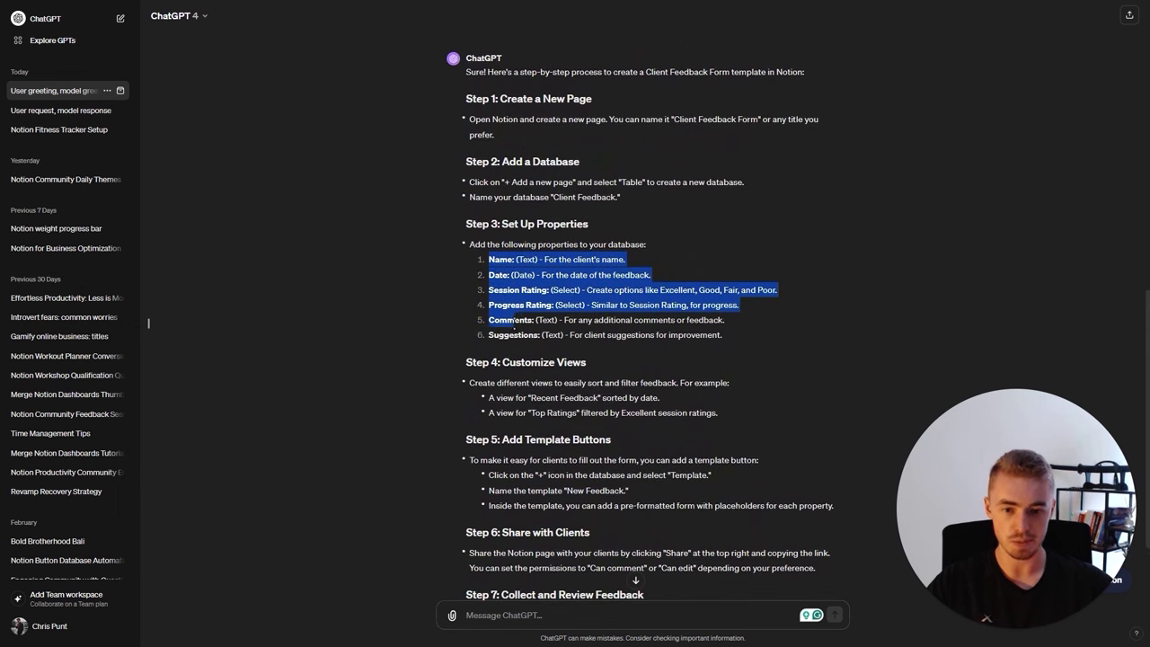
left_click(536, 334)
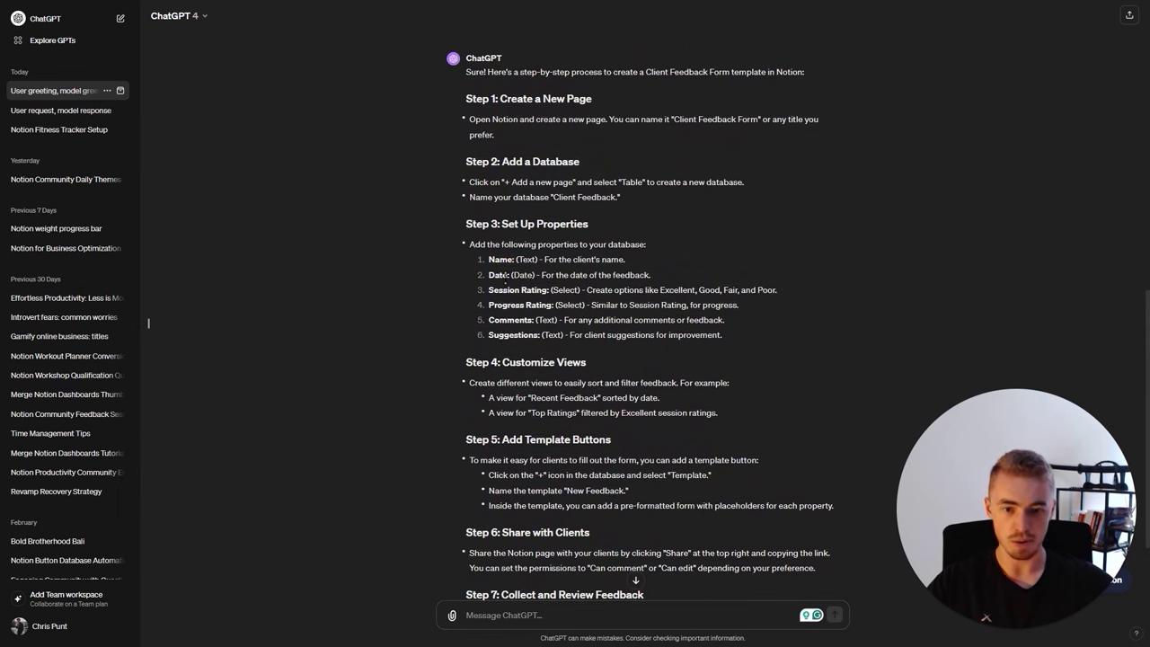
key("alt+Tab")
left_click(580, 308)
type("da")
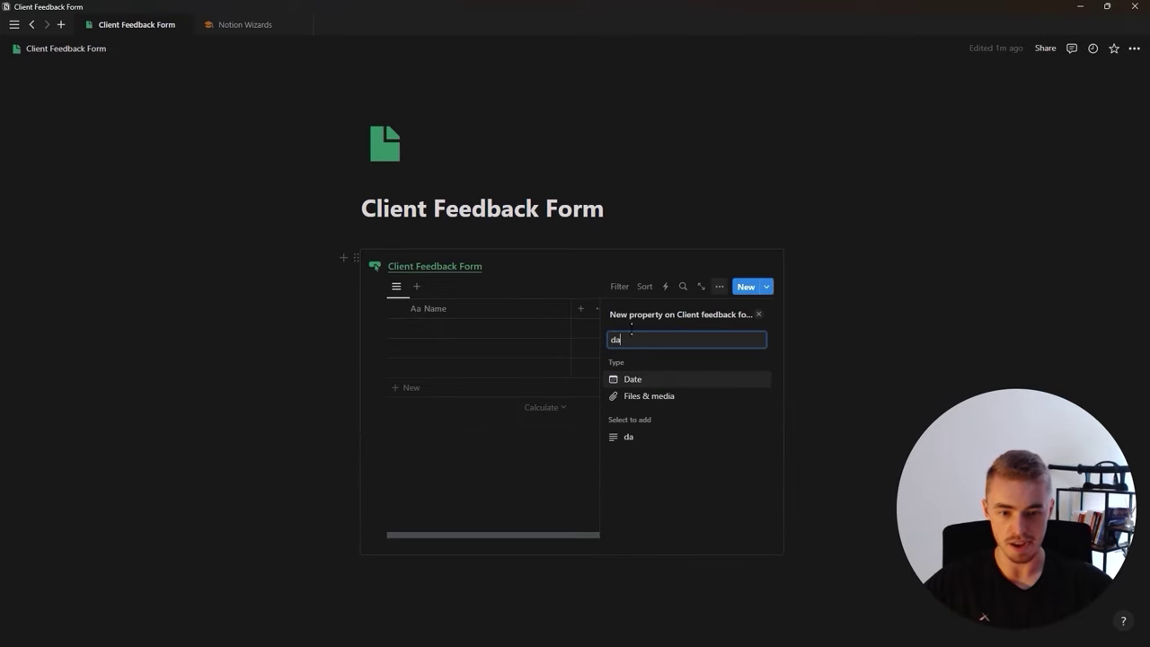
left_click(632, 378)
left_click(760, 316)
Check the outline in ChatGPT for the next property and add a Select property named "Session Rating" in Notion
key("alt+Tab")
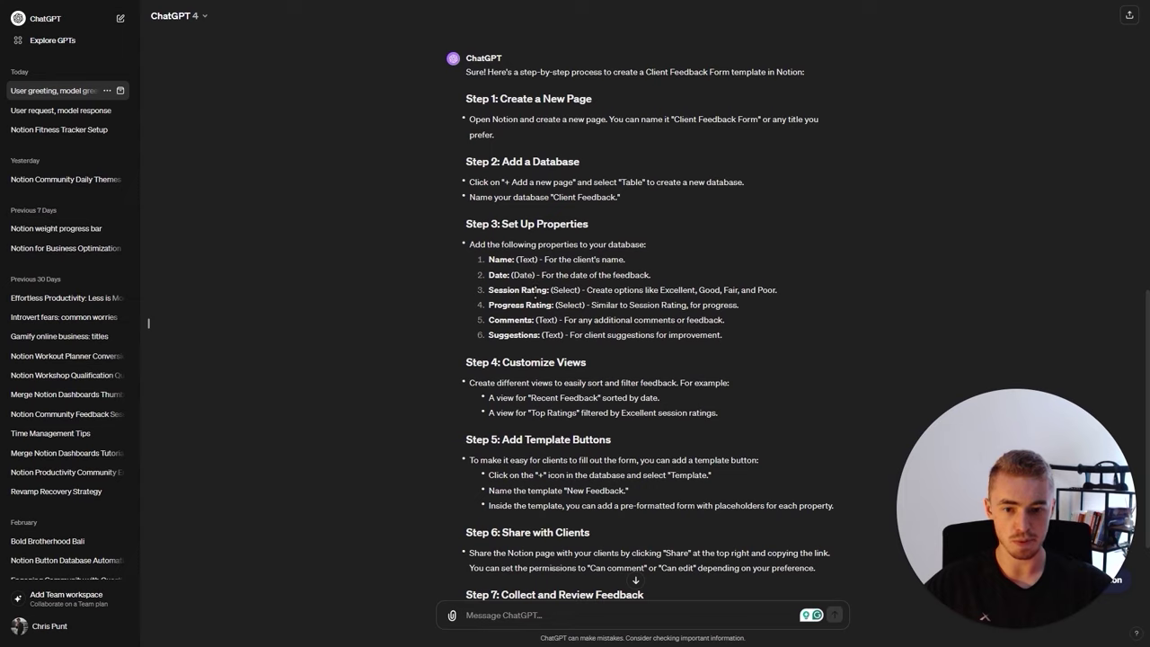
key("alt+Tab")
left_click(690, 310)
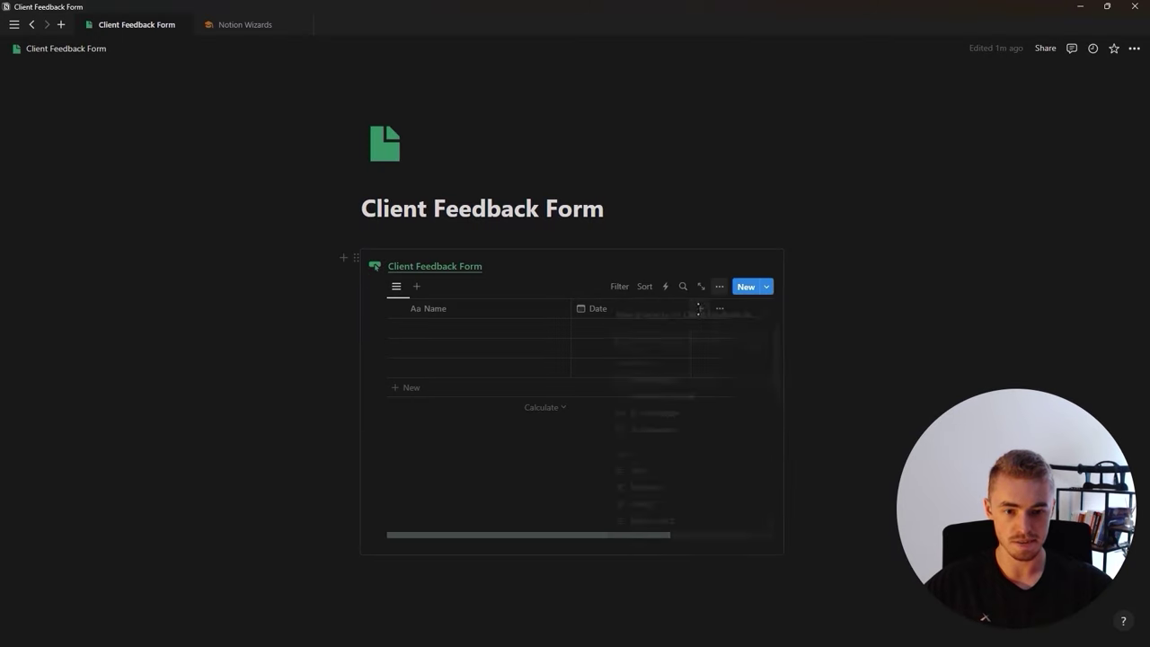
type("se")
left_click(649, 378)
key("BackSpace")
type("Session Rating")
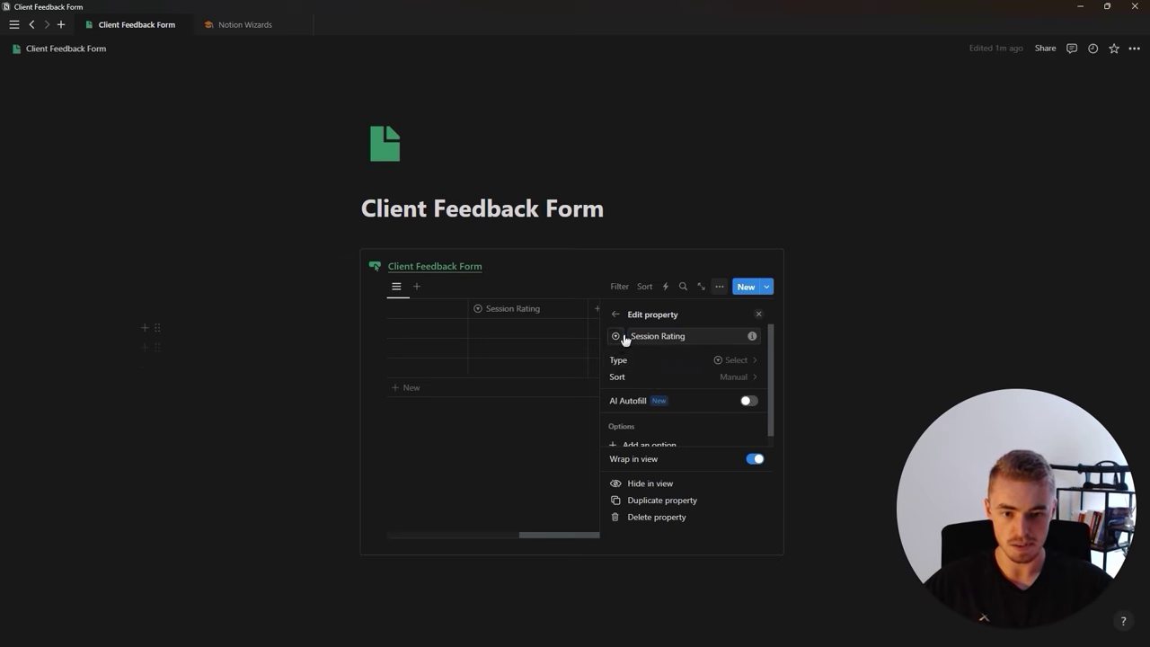
Give the Session Rating property a star icon
left_click(616, 336)
type("star")
left_click(548, 415)
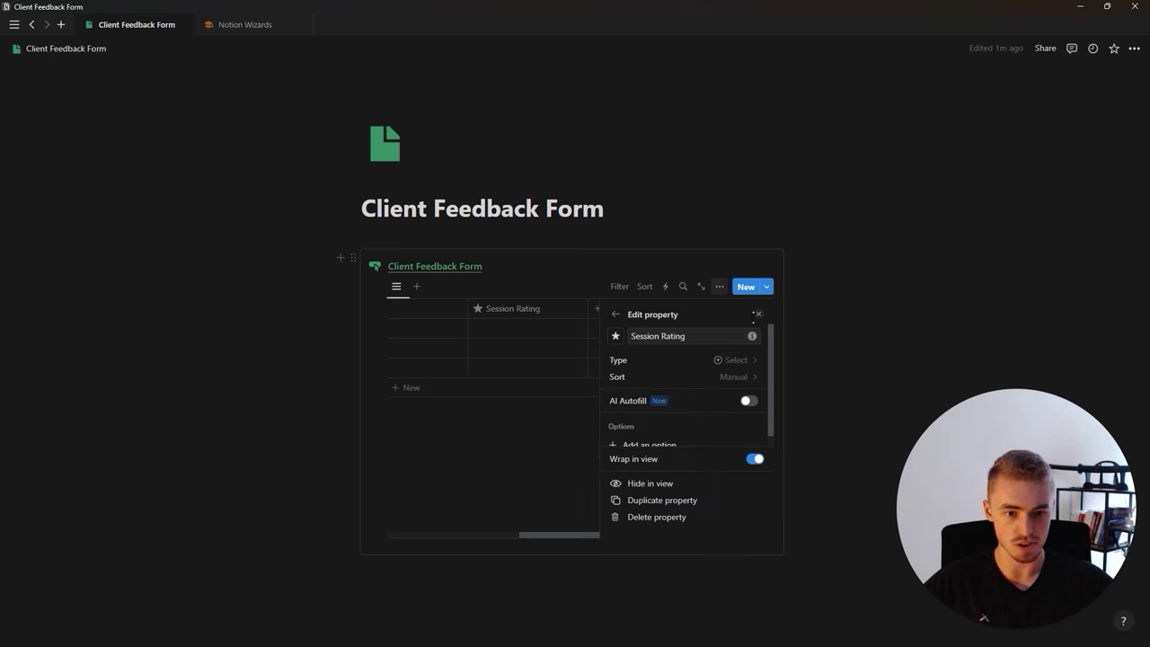
key("Escape")
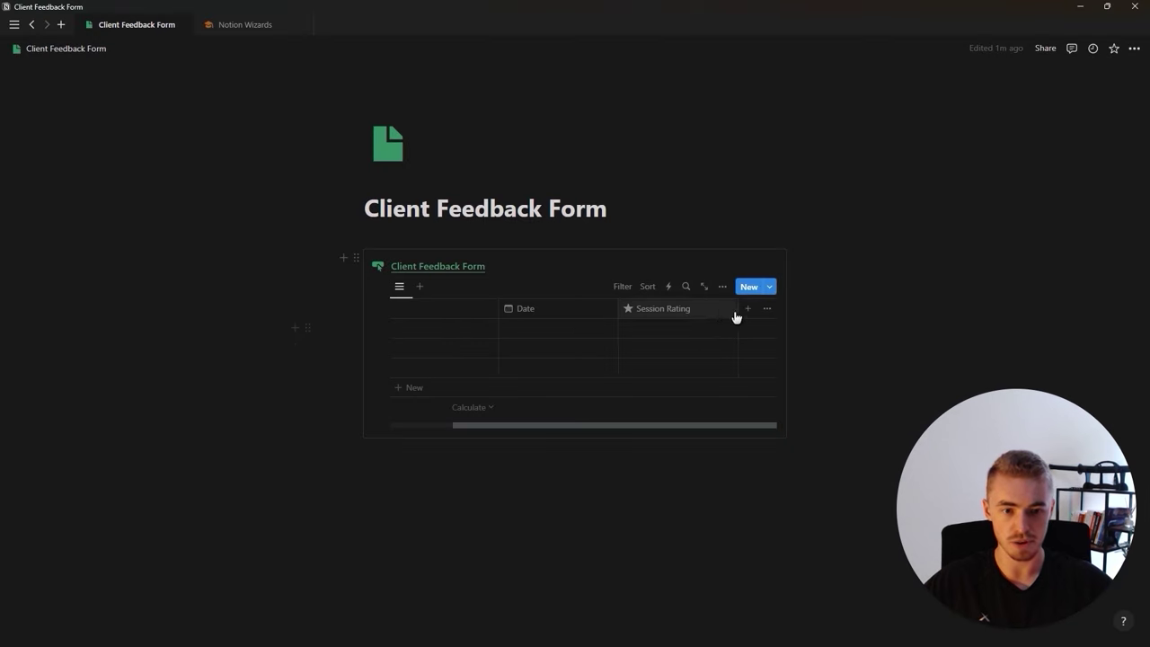
Add a Select property named "Progress Rating" to the feedback database
left_click(744, 308)
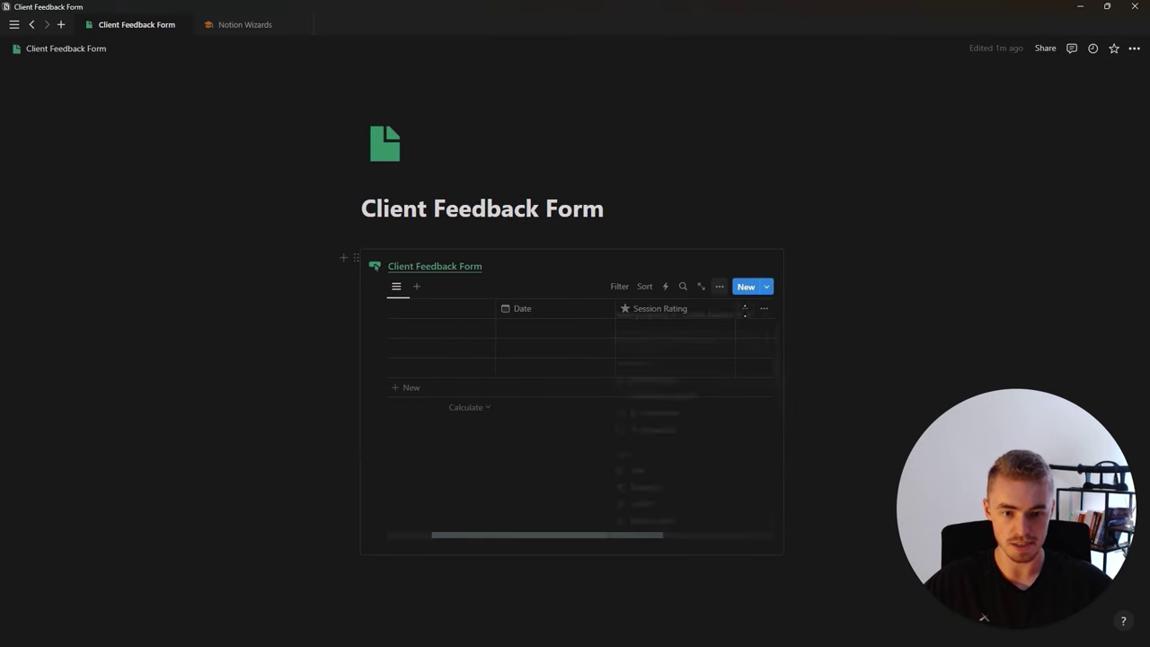
type("se")
left_click(670, 380)
key("BackSpace")
type("Progress Rating")
Give the Progress Rating property a chart icon
left_click(615, 336)
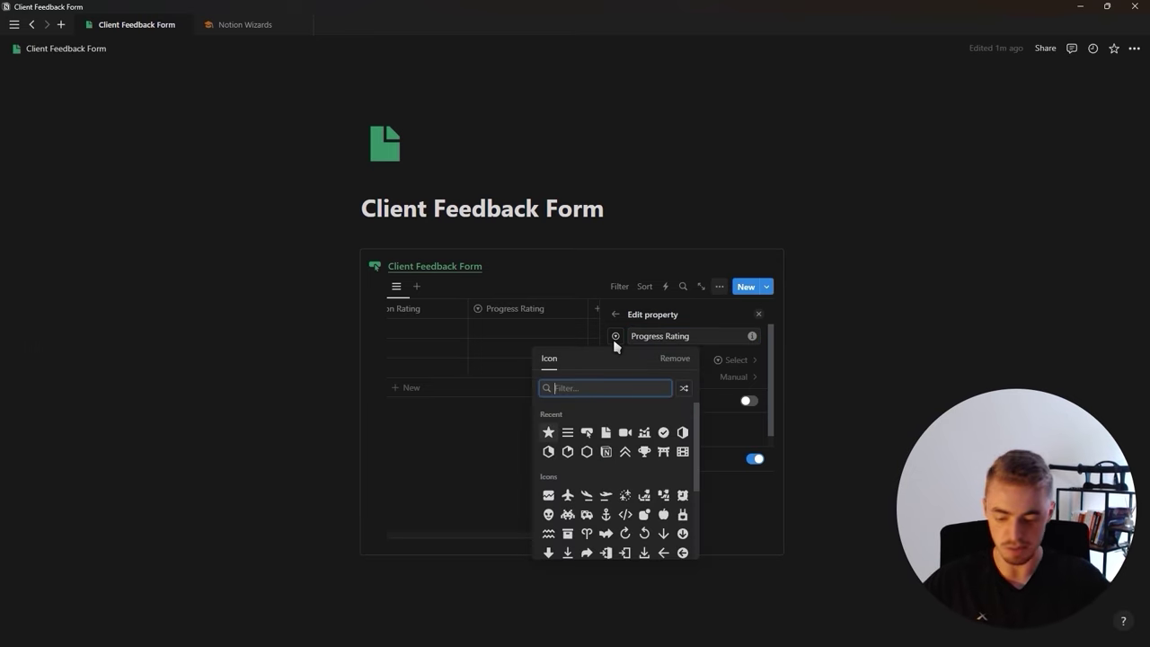
type("chart")
left_click(586, 414)
key("Escape")
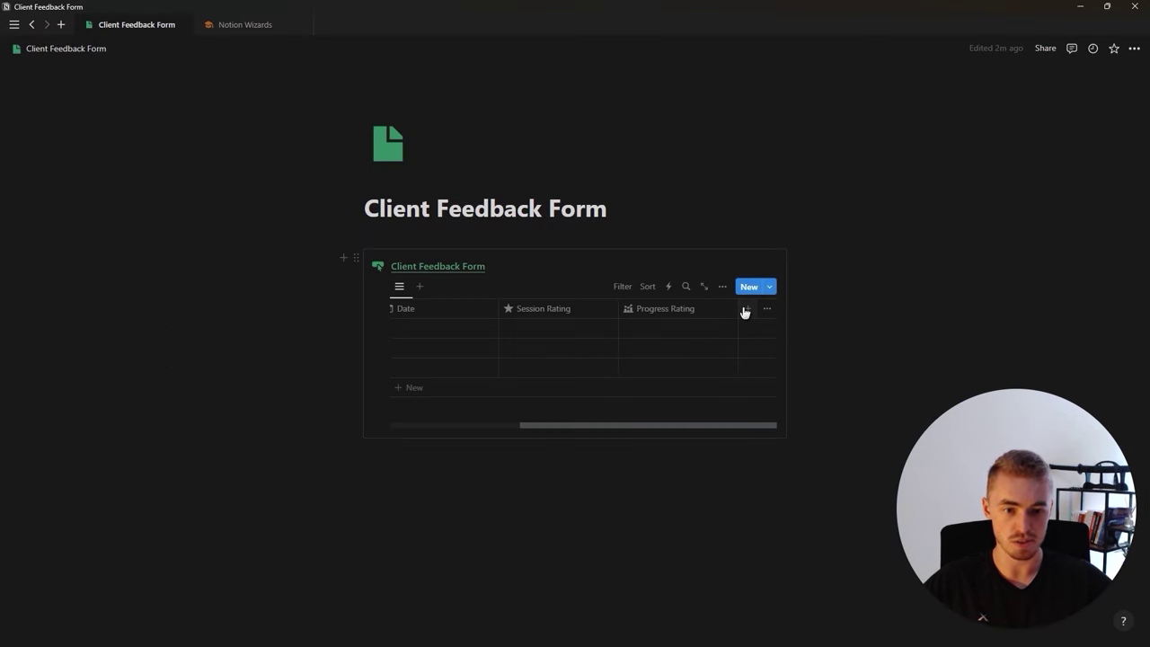
Add a Text property named "Comments" to the feedback database
left_click(742, 308)
left_click(627, 471)
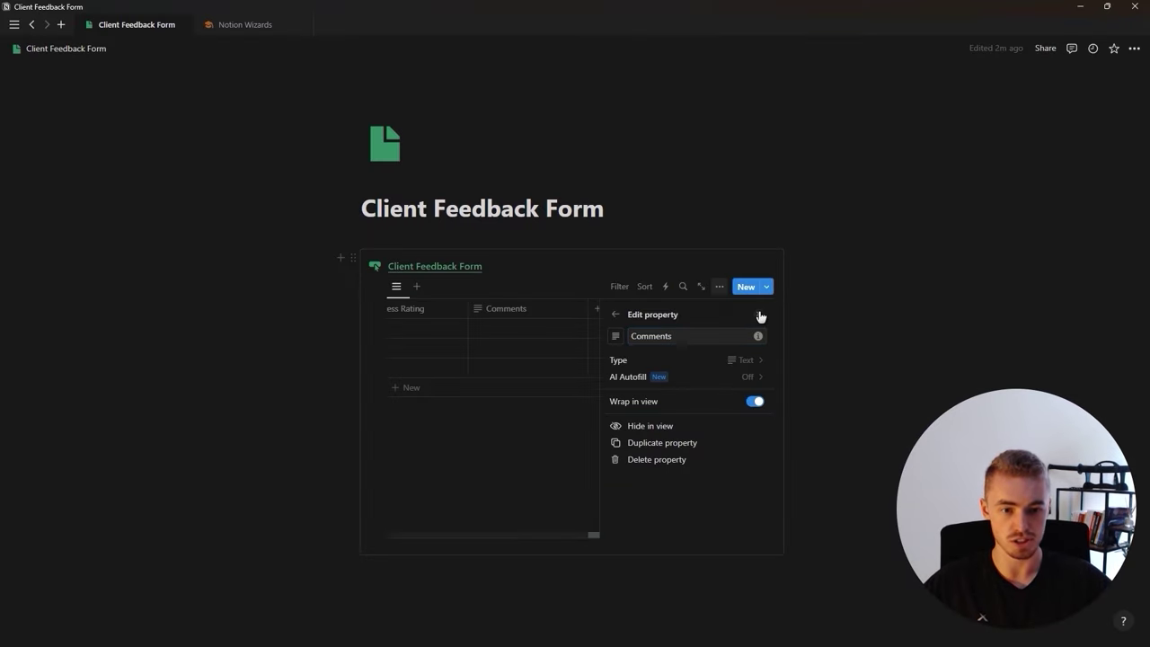
left_click(757, 312)
Add a Text property named "Suggestions" to the feedback database
left_click(745, 315)
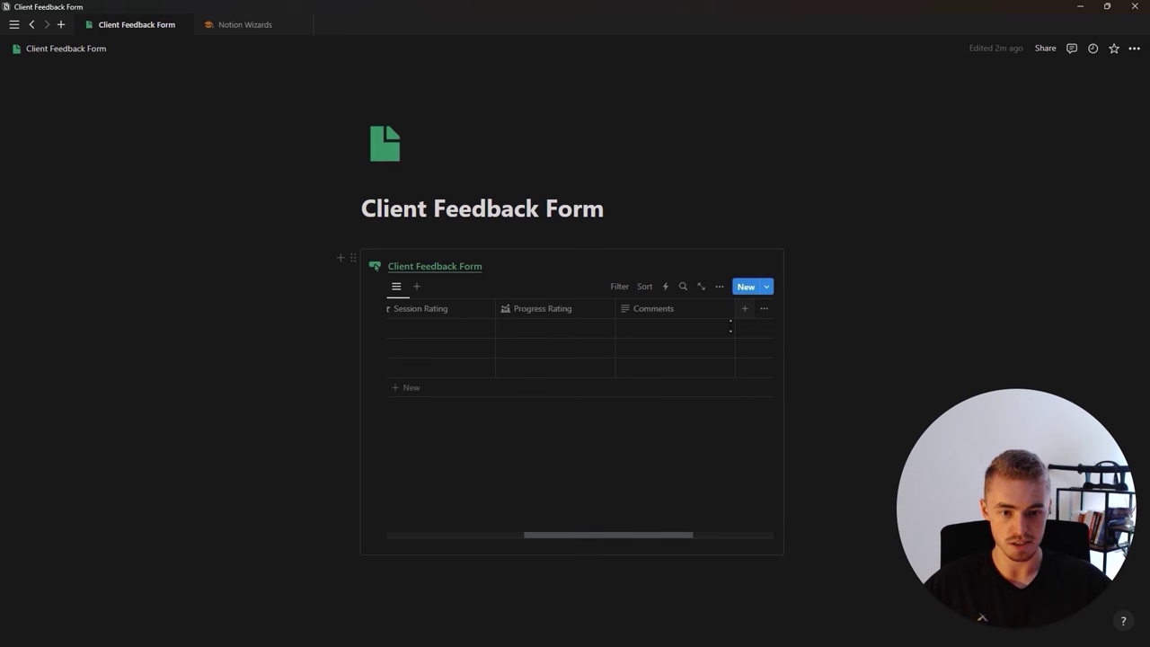
left_click(631, 471)
key("BackSpace")
type("Se")
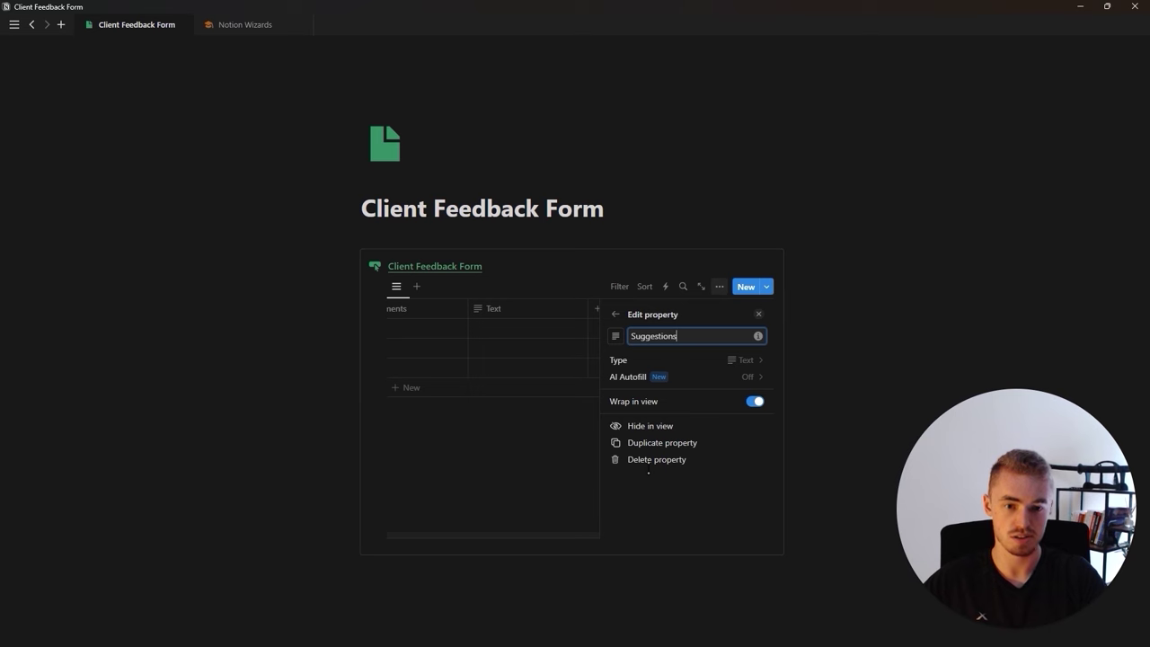
left_click(758, 313)
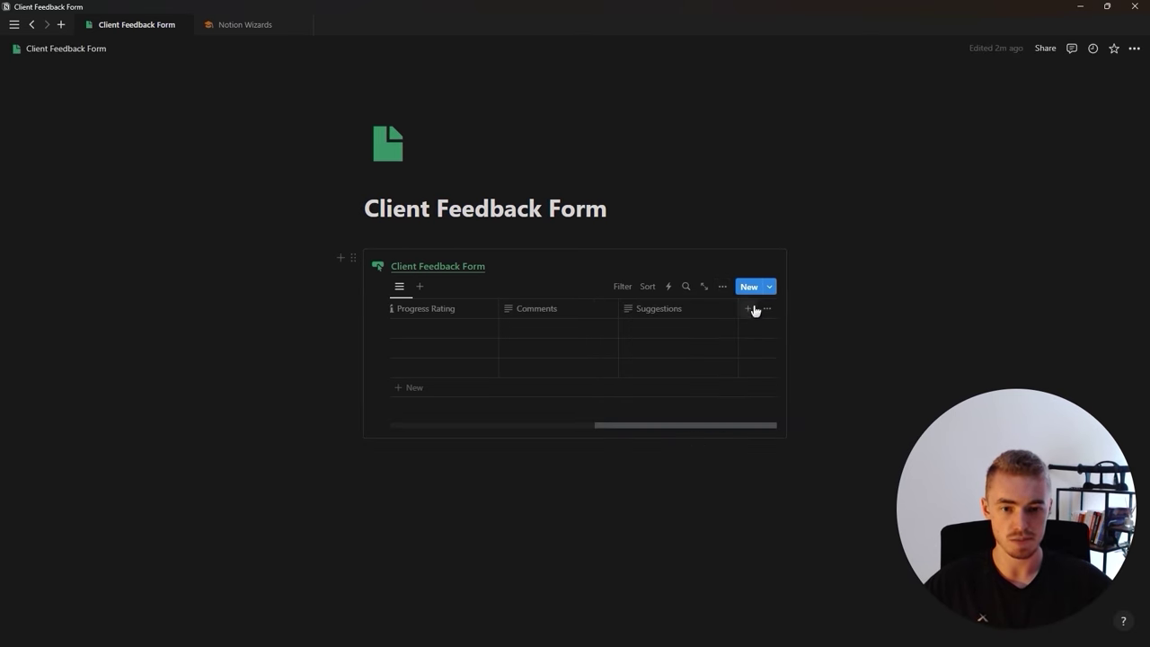
Set the Client Feedback Form page to full width
left_click(1135, 52)
left_click(1042, 136)
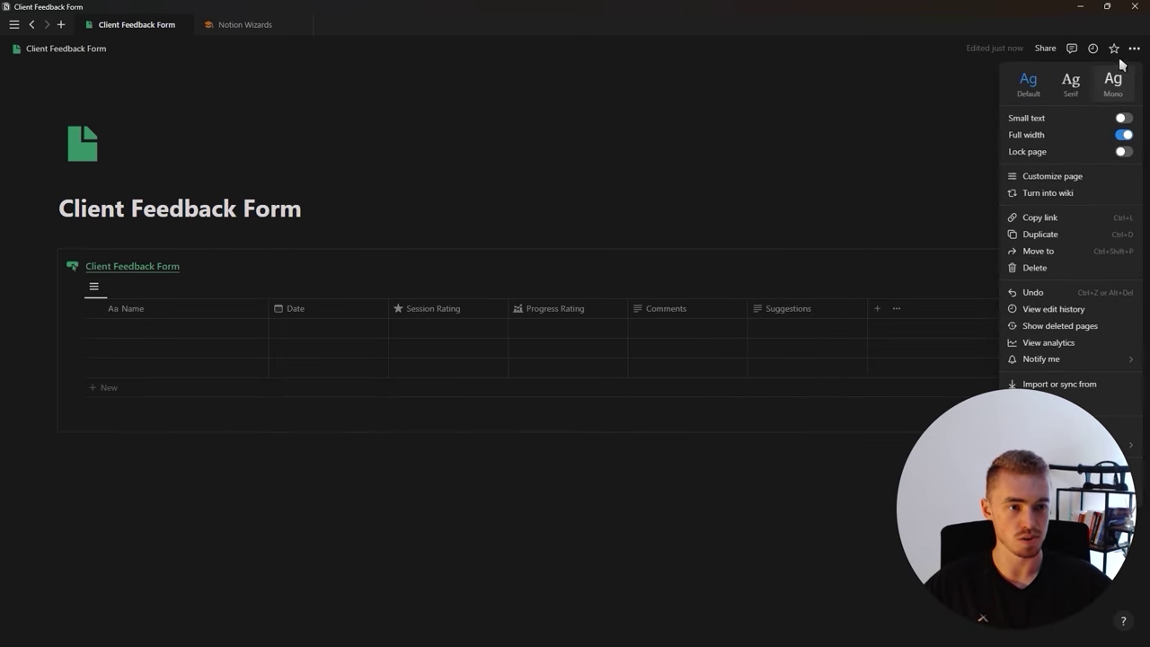
left_click(1131, 55)
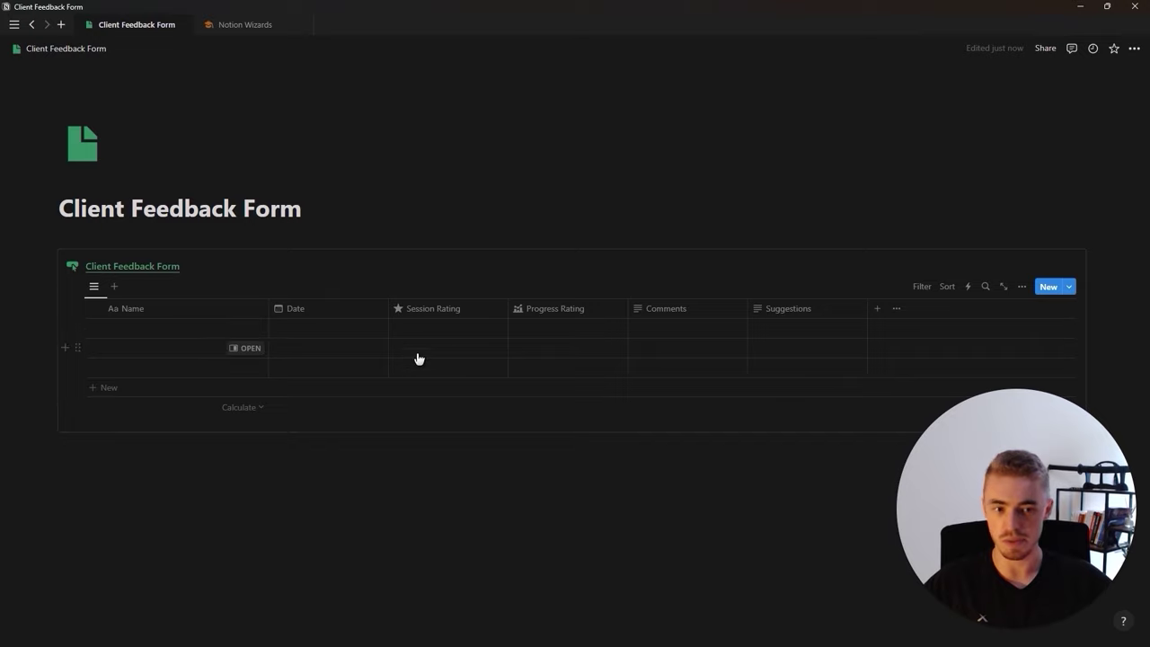
Copy "Excellent" from ChatGPT's outline and create it as a Session Rating option in the first row in Notion
key("alt+Tab")
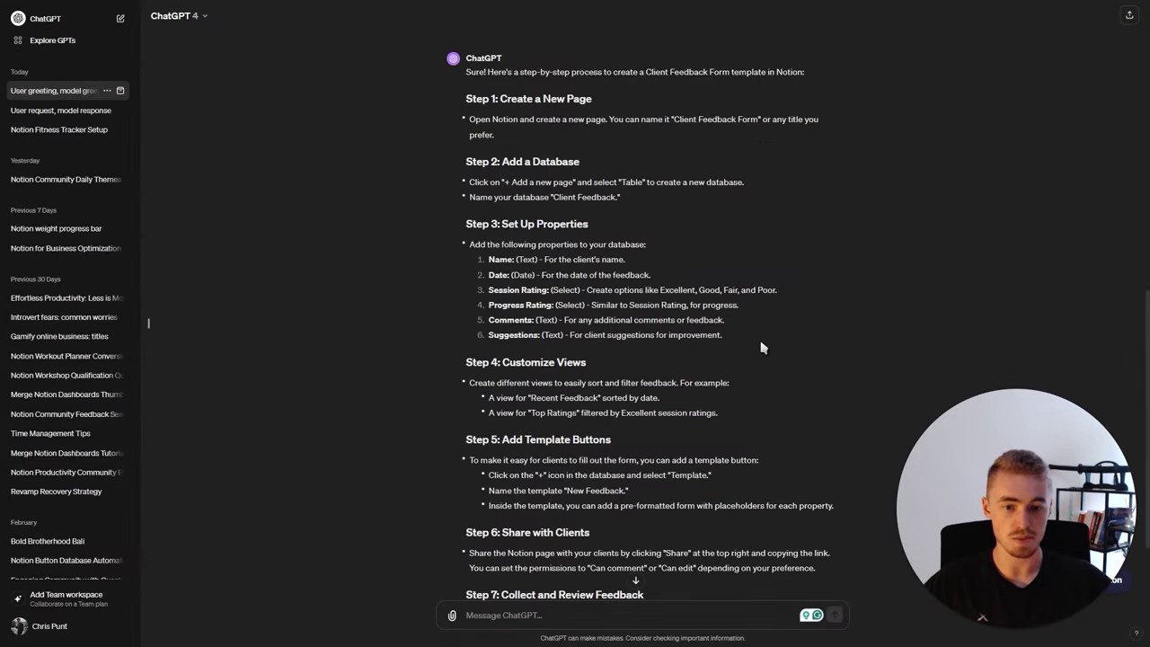
scroll(762, 348, "down", 1)
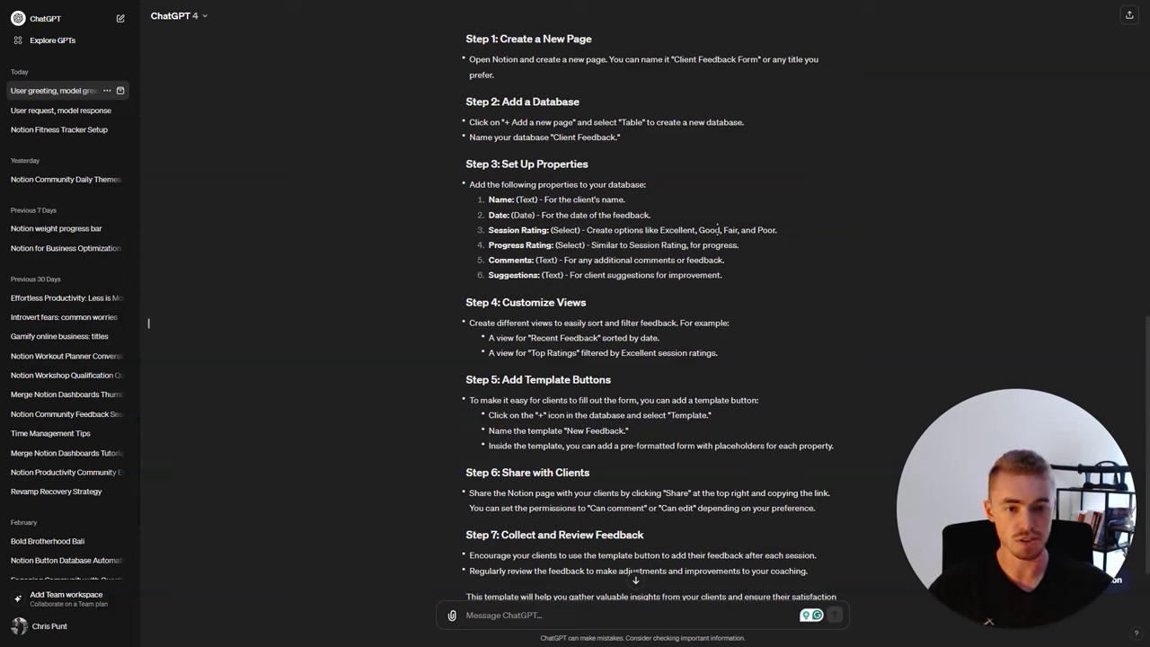
double_click(678, 230)
key("ctrl+c")
key("alt+Tab")
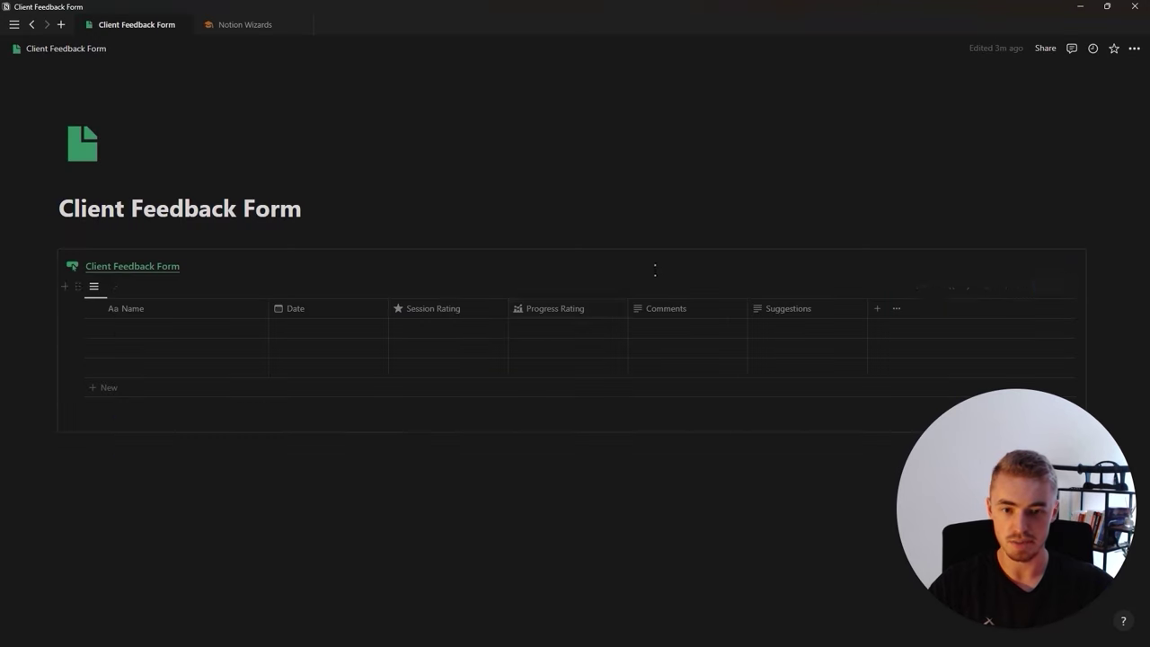
left_click(466, 327)
key("ctrl+v")
left_click(477, 369)
Copy "Good" from ChatGPT's outline and create it as a Session Rating option in the first row in Notion
key("alt+Tab")
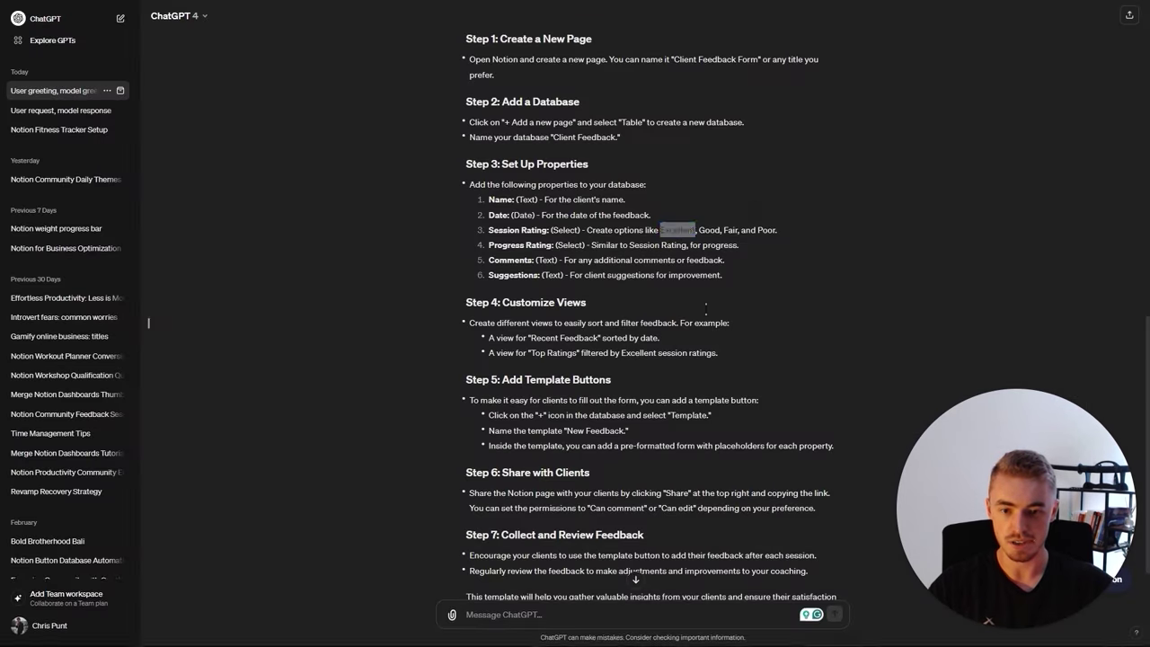
double_click(709, 230)
key("ctrl+c")
key("alt+Tab")
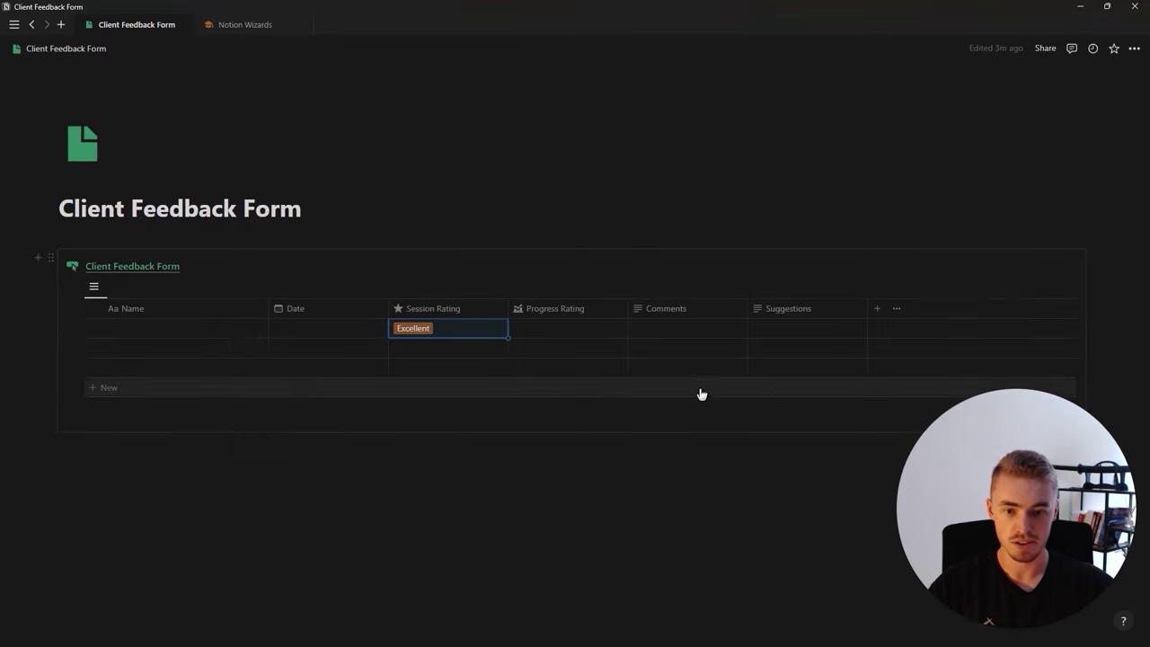
left_click(496, 333)
key("ctrl+v")
left_click(507, 365)
Copy "Fair" from ChatGPT's outline and create it as a Session Rating option in the first row in Notion
key("alt+Tab")
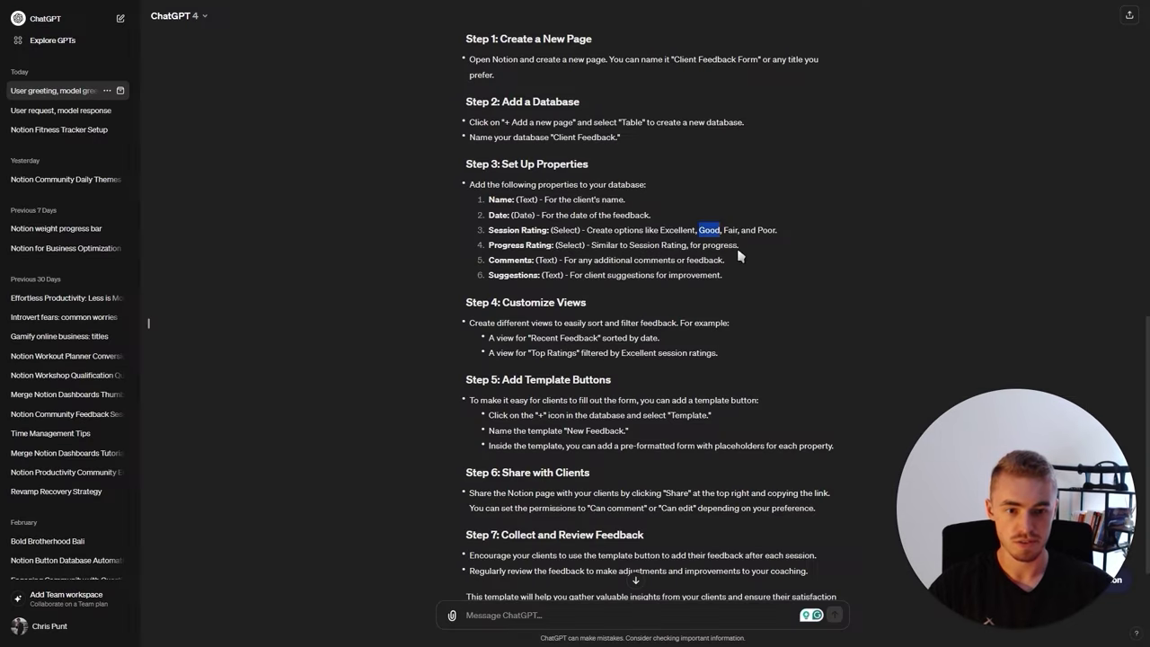
double_click(731, 230)
key("ctrl+c")
key("alt+Tab")
left_click(504, 334)
key("ctrl+v")
key("Return")
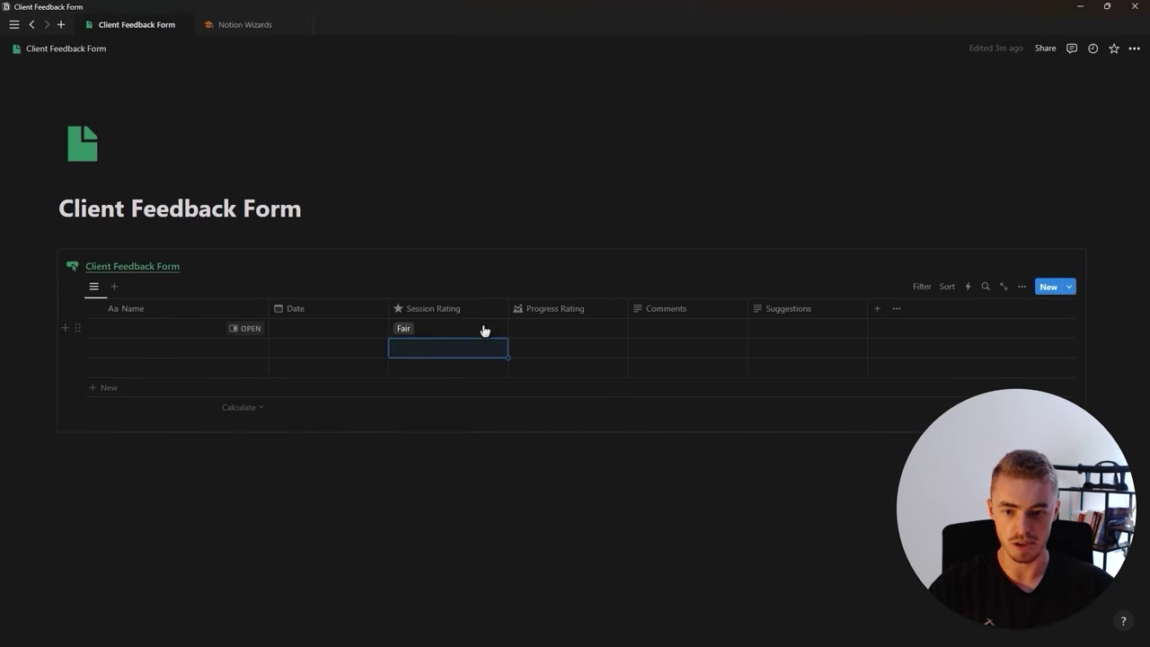
Copy "Poor" from ChatGPT's outline, create it as the second row's Session Rating in Notion, and check the option list
key("alt+Tab")
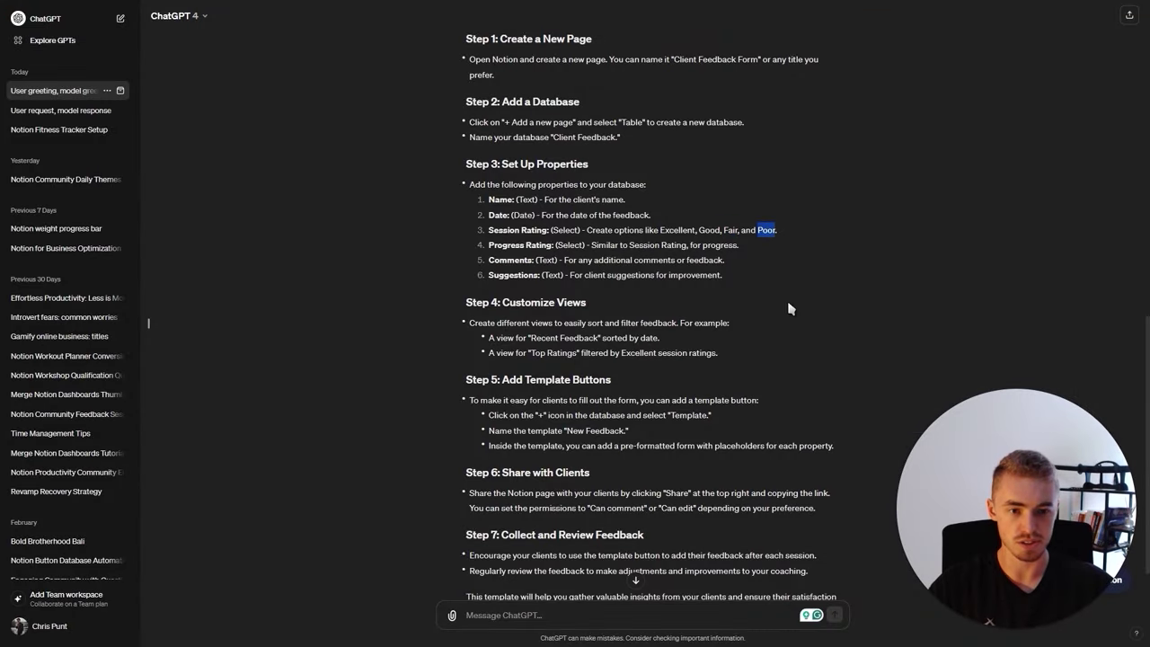
key("alt+Tab")
left_click(503, 349)
key("ctrl+v")
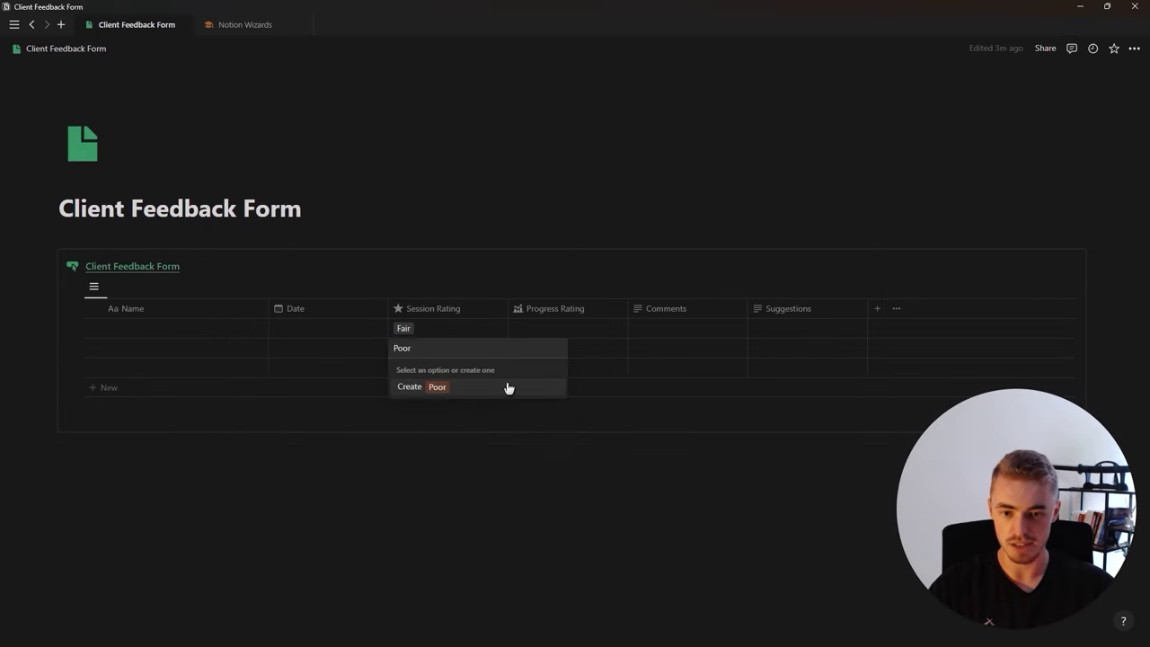
left_click(508, 386)
left_click(455, 328)
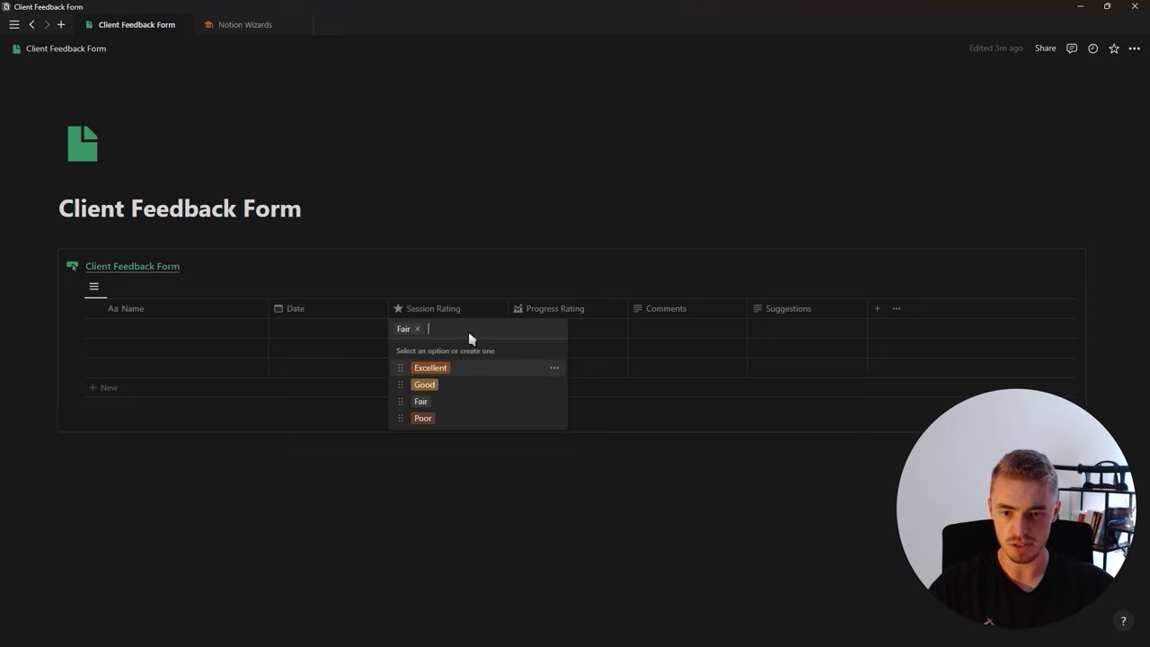
key("Escape")
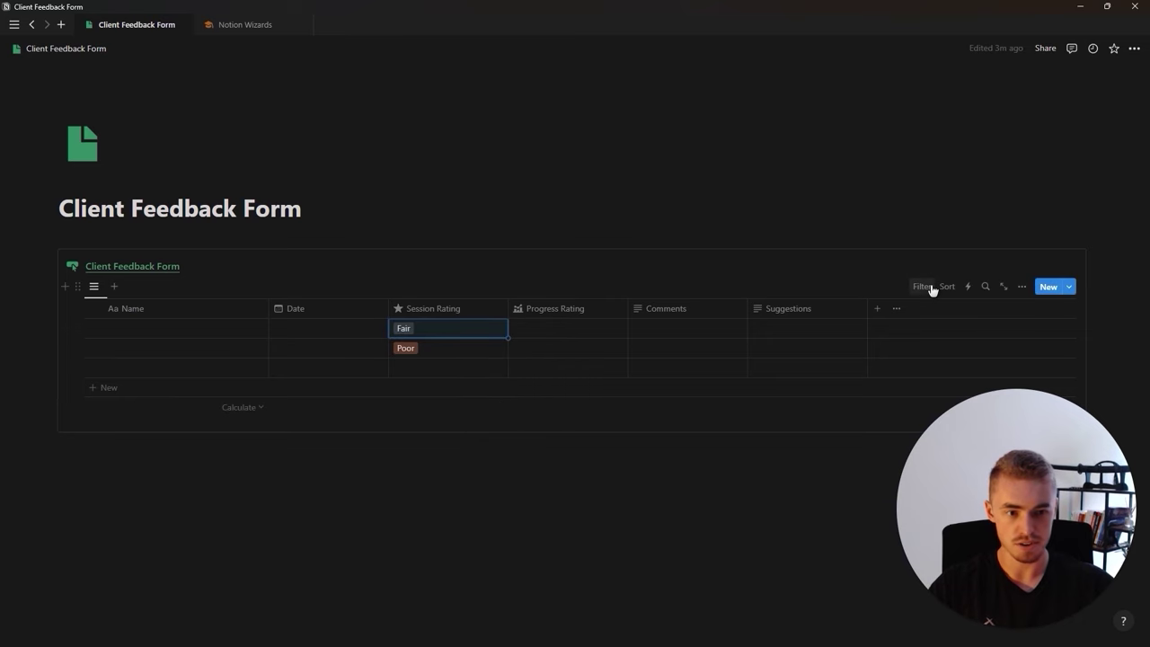
Check the Progress Rating guidance in ChatGPT and create a "Poor" Progress Rating option in the first row in Notion
left_click(572, 337)
key("alt+Tab")
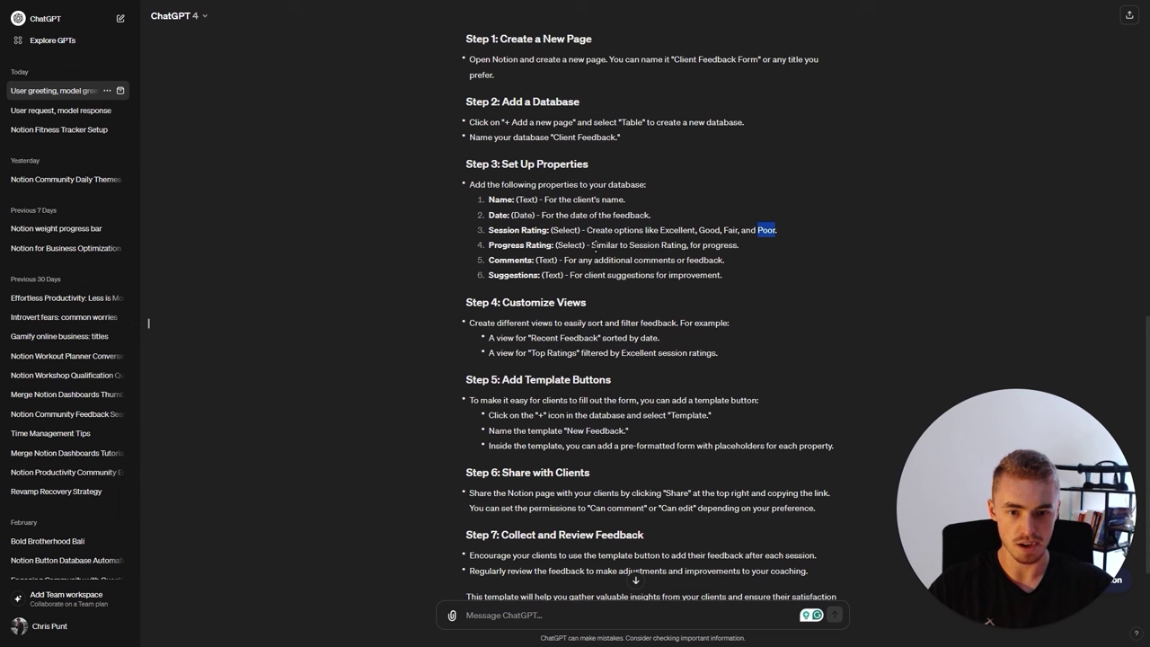
key("alt+Tab")
key("ctrl+v")
left_click(568, 365)
Copy "Fair" from ChatGPT's outline and create it as a Progress Rating option in the first row in Notion
key("alt+Tab")
double_click(735, 229)
key("alt+Tab")
left_click(557, 329)
key("ctrl+v")
left_click(593, 367)
Copy "Good" from ChatGPT's outline and create it as a Progress Rating option in the first row in Notion
key("alt+Tab")
left_click(699, 230)
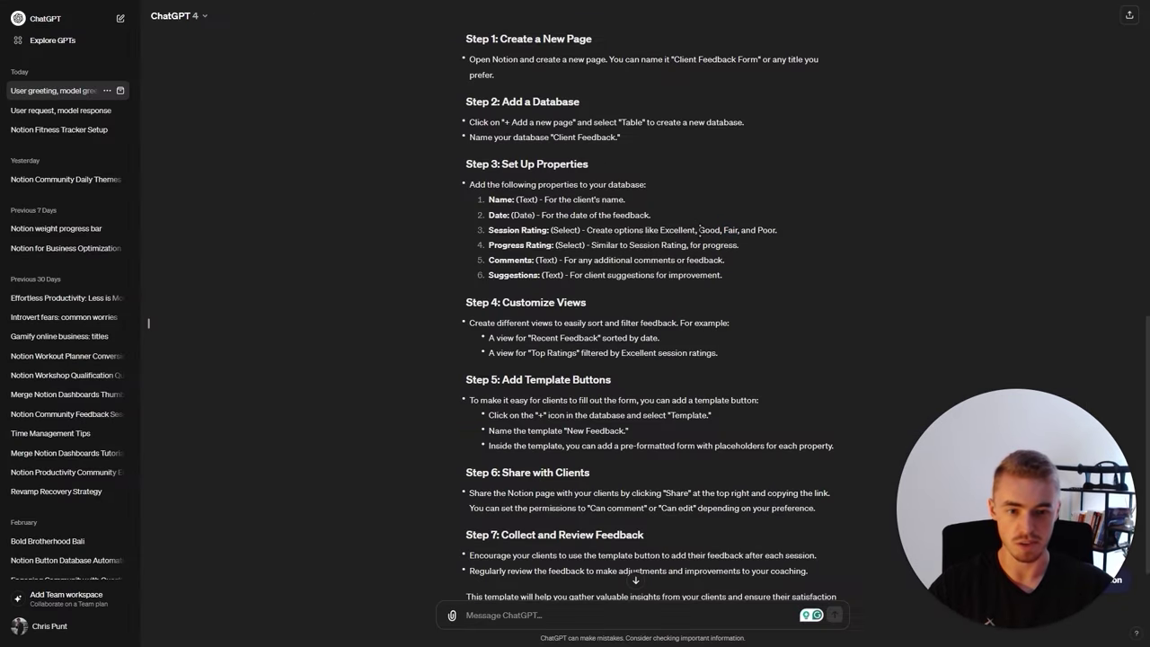
key("alt+Tab")
left_click(559, 336)
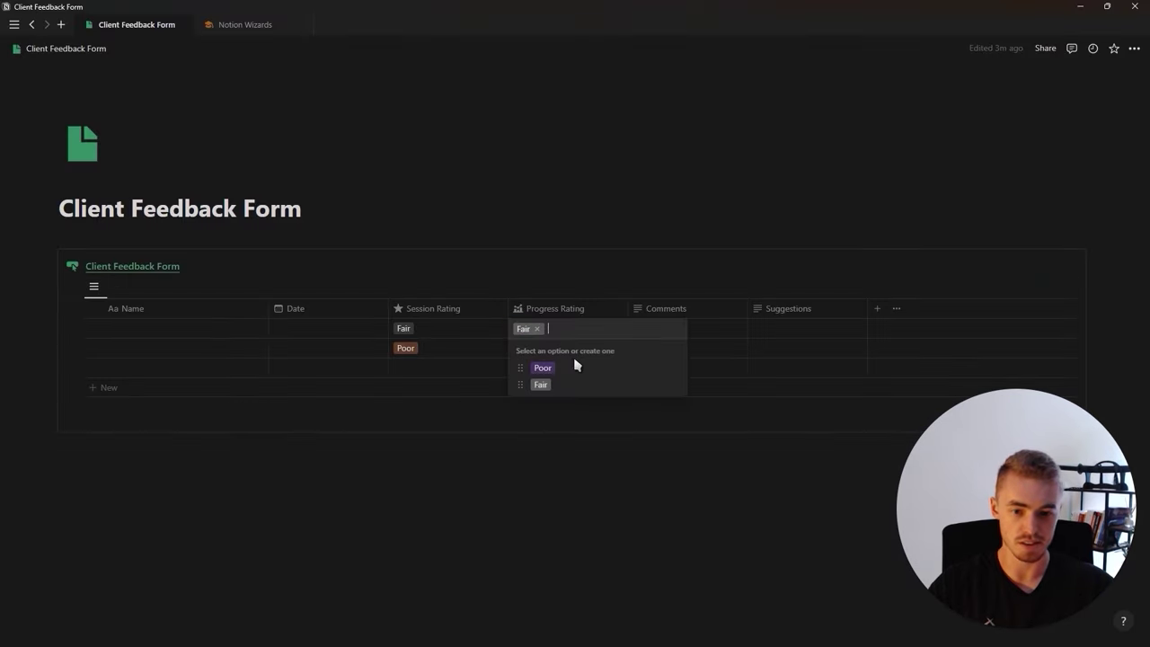
key("ctrl+v")
left_click(593, 375)
Copy "Excellent" from ChatGPT's outline and create it as a Progress Rating option in the first row in Notion
key("alt+Tab")
left_click(672, 230)
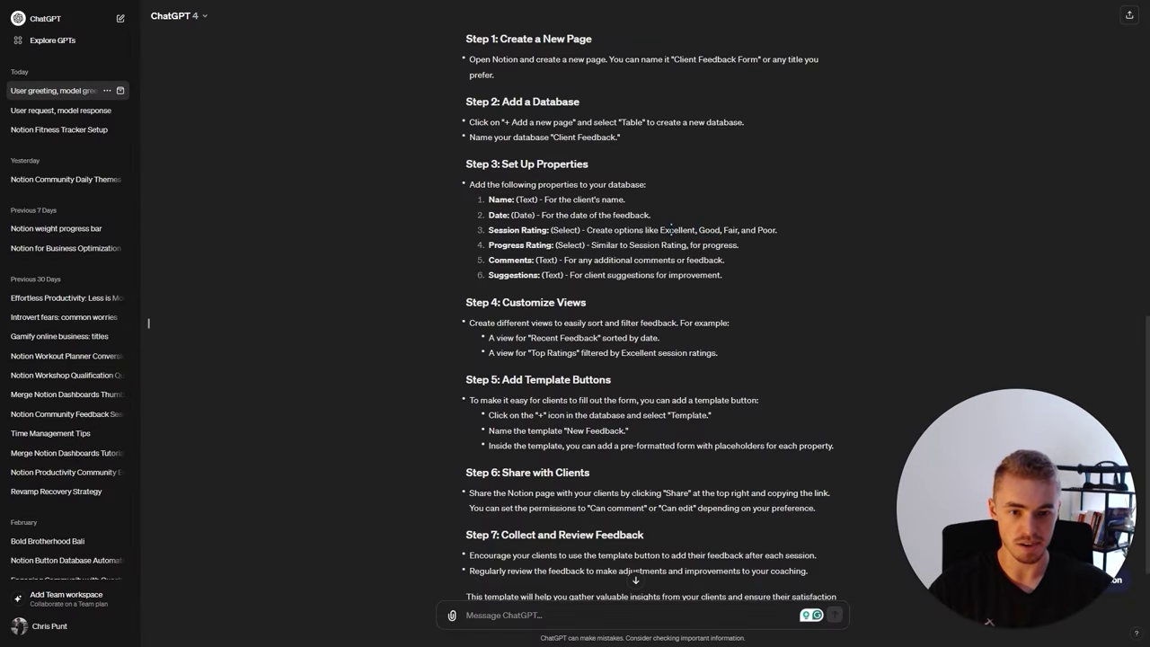
double_click(672, 230)
right_click(672, 230)
left_click(676, 239)
key("alt+Tab")
left_click(584, 329)
key("ctrl+v")
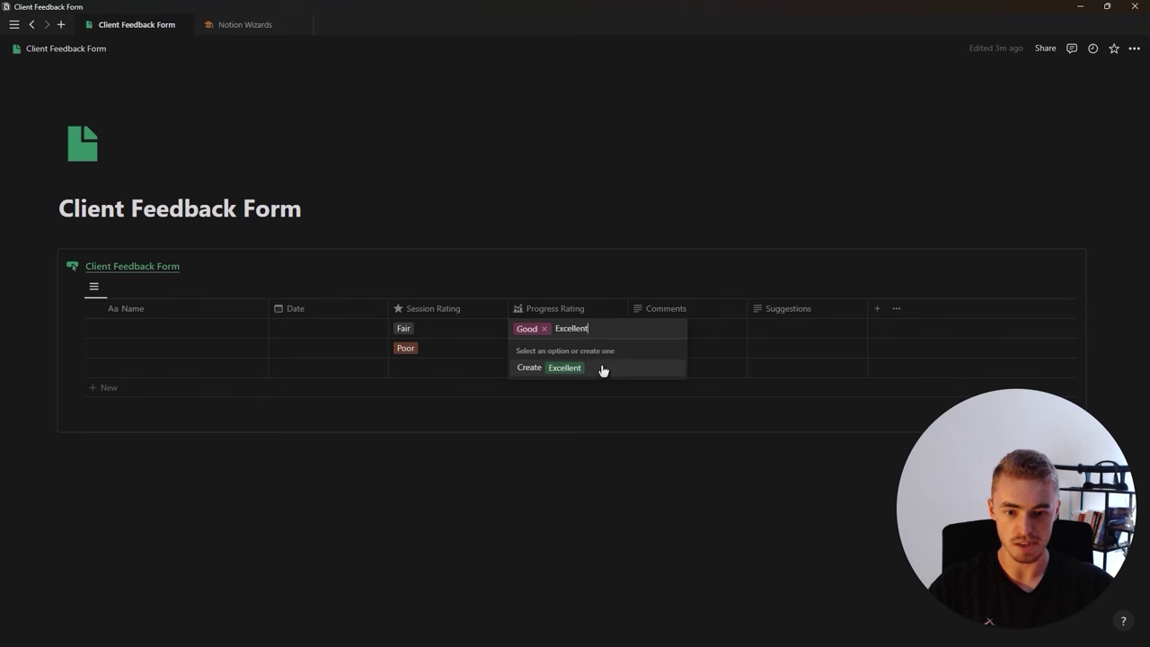
left_click(608, 372)
Compare the option lists of Progress Rating and Session Rating in the first row
left_click(575, 331)
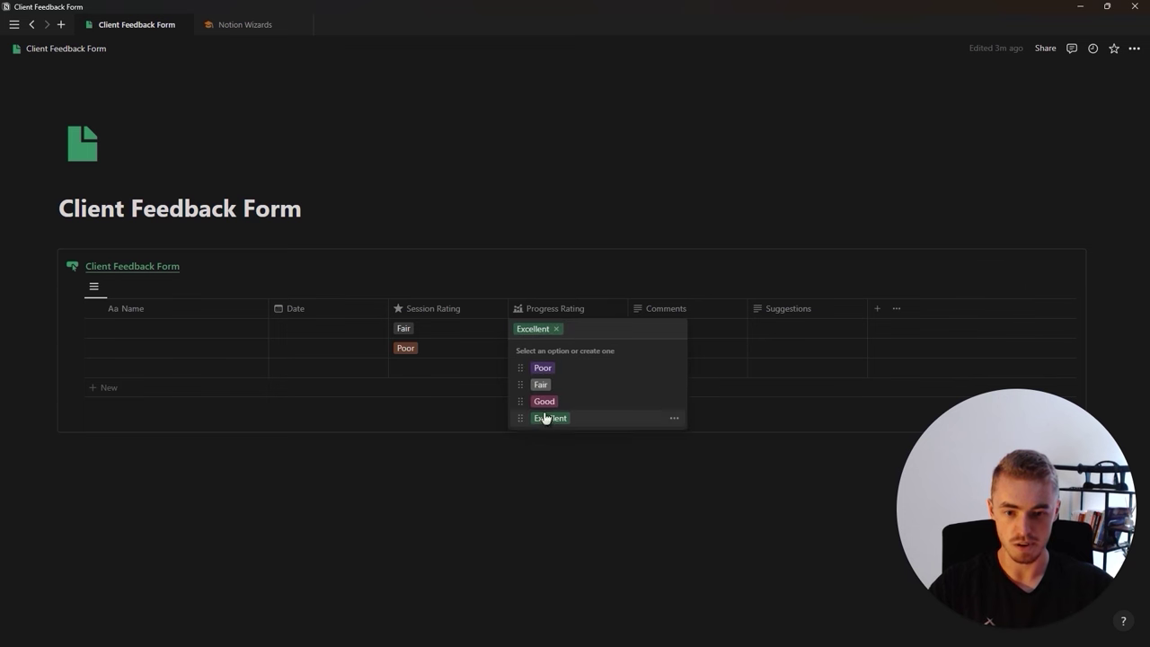
mouse_move(545, 417)
left_mouse_down()
mouse_move(557, 385)
mouse_move(546, 418)
left_mouse_up()
left_click(582, 292)
left_click(462, 330)
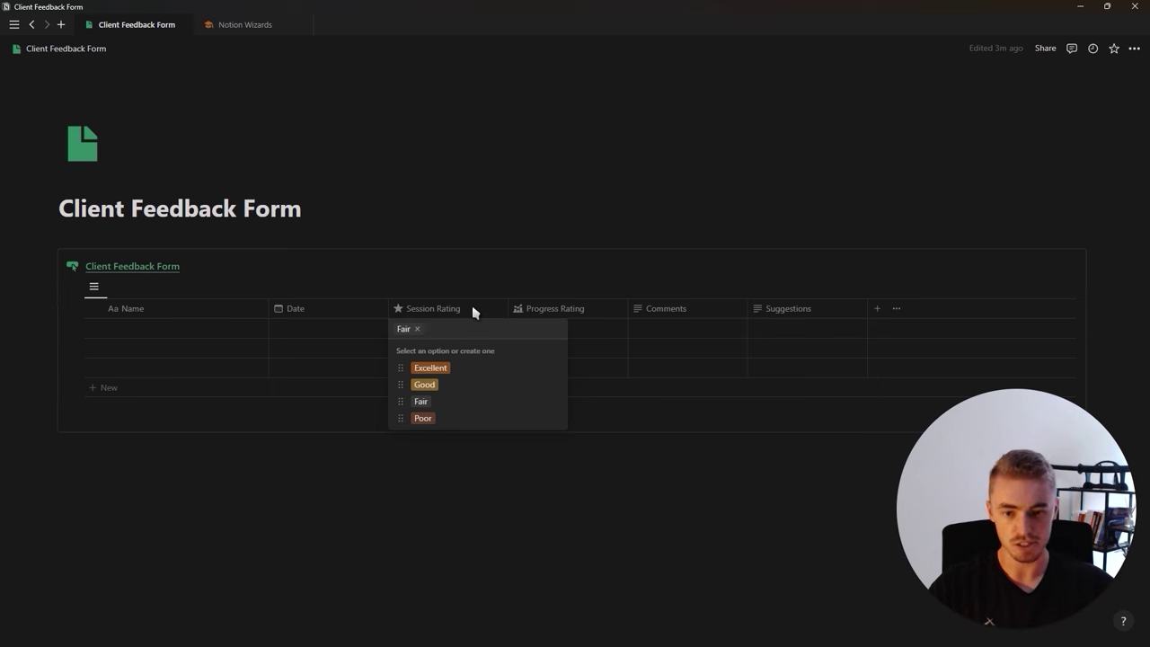
left_click(473, 313)
left_click(560, 331)
left_click(595, 305)
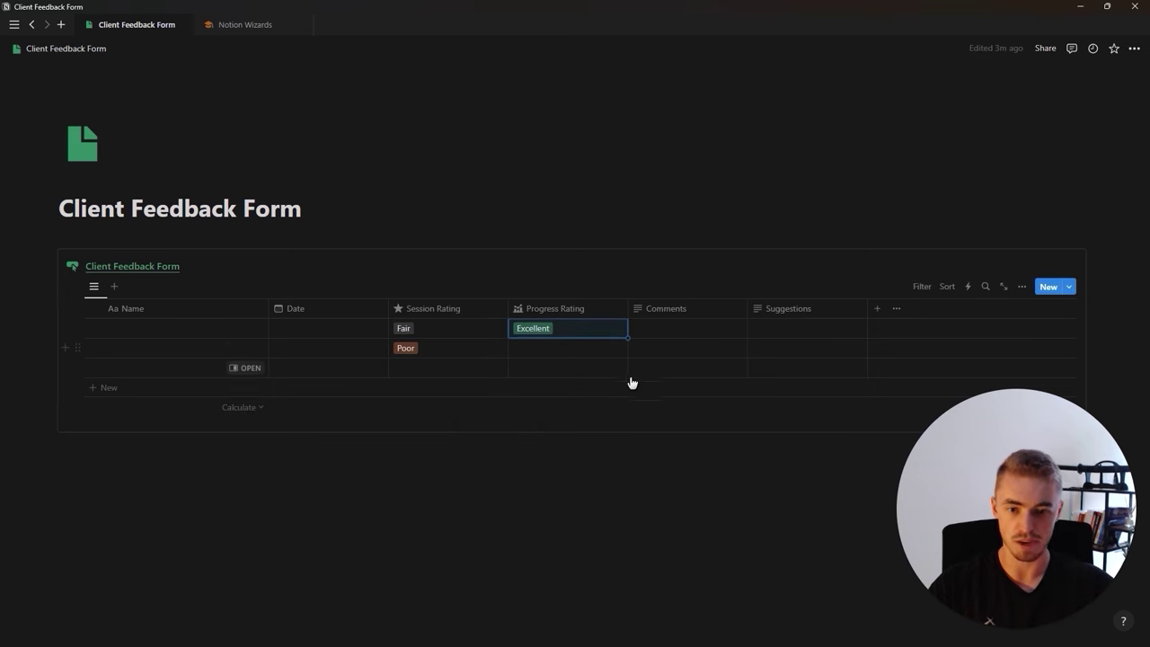
Check the Customize Views step in ChatGPT and add a "Recent Feedback" table view in Notion with the database title hidden
key("alt+Tab")
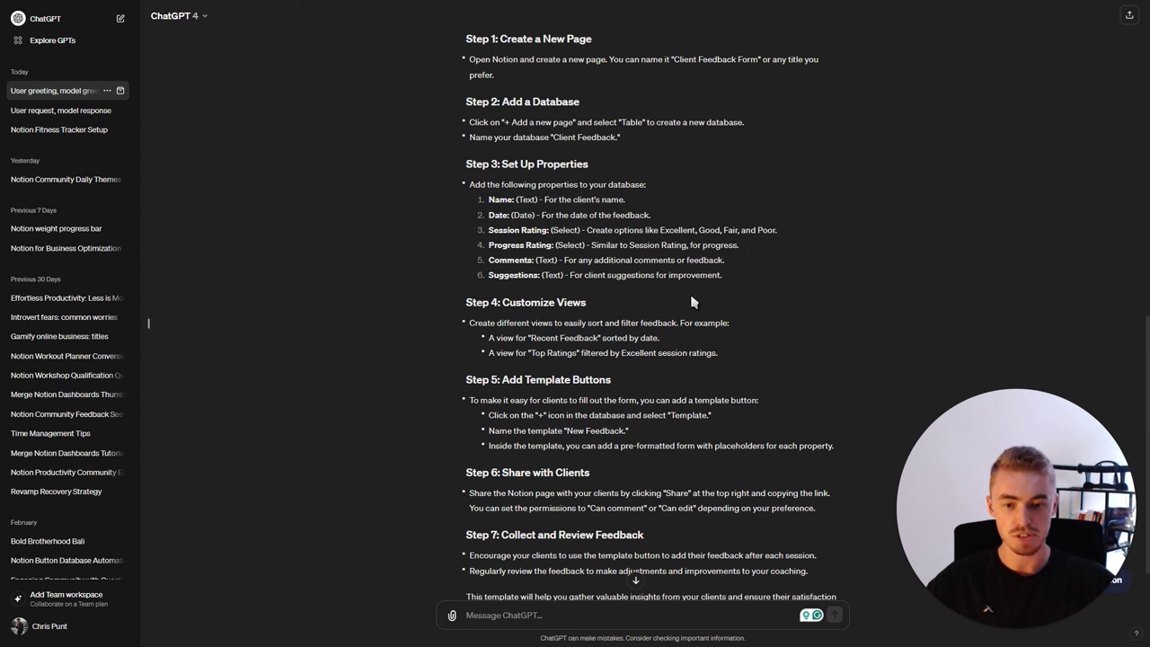
scroll(692, 301, "down", 2)
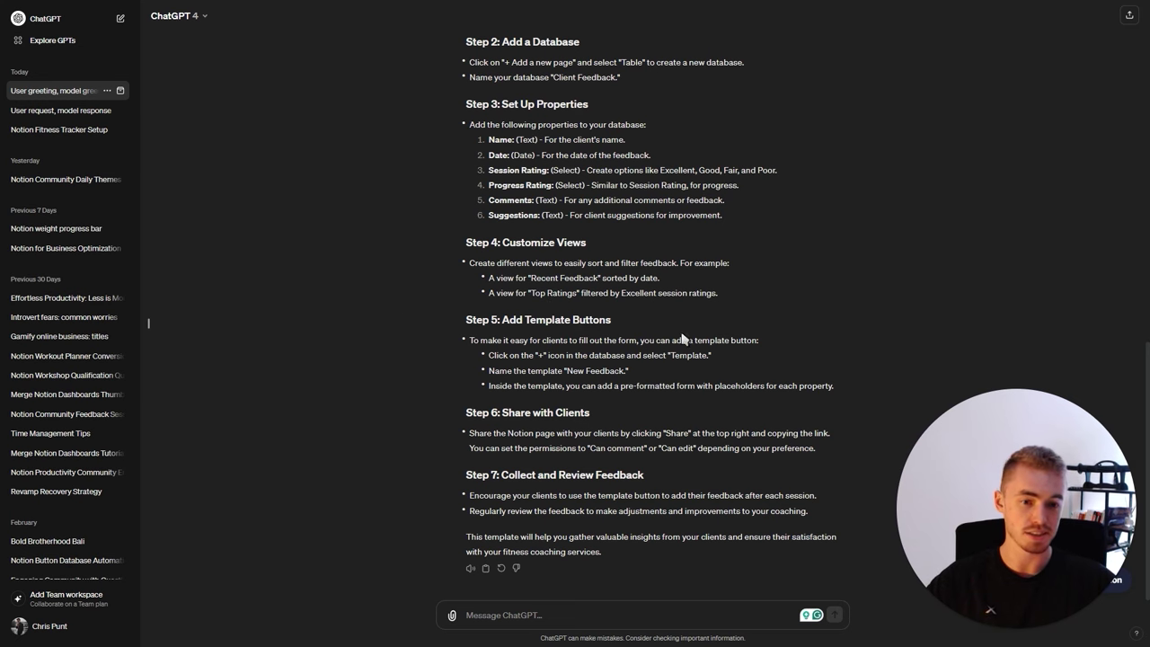
key("alt+Tab")
left_click(116, 288)
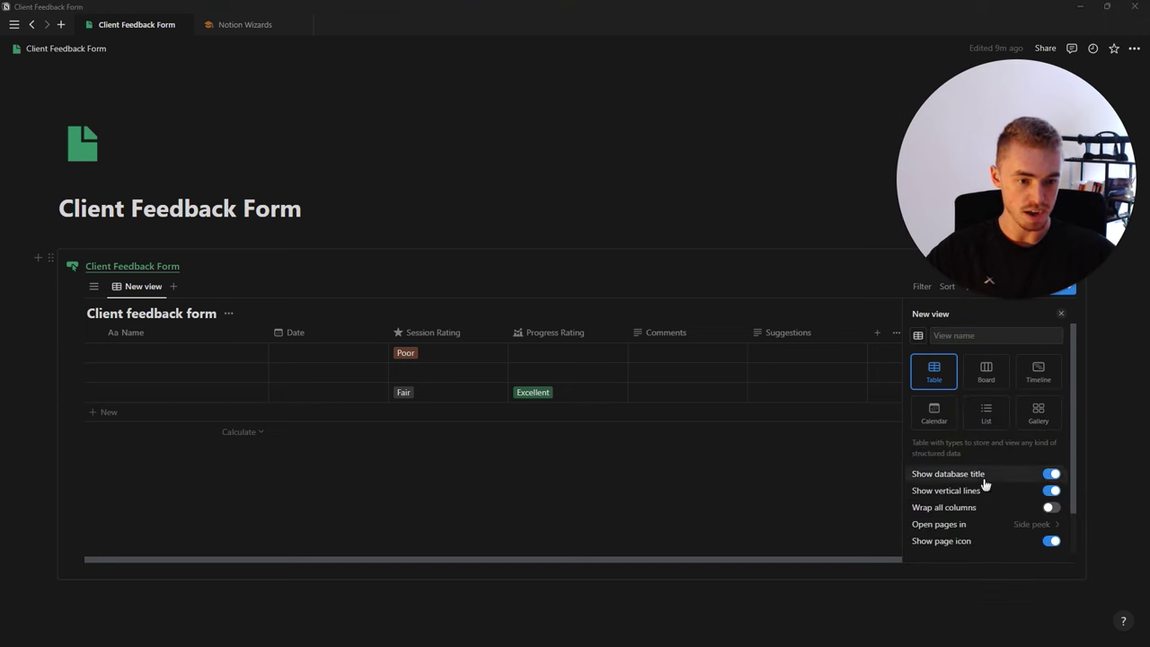
left_click(1049, 475)
left_click(989, 336)
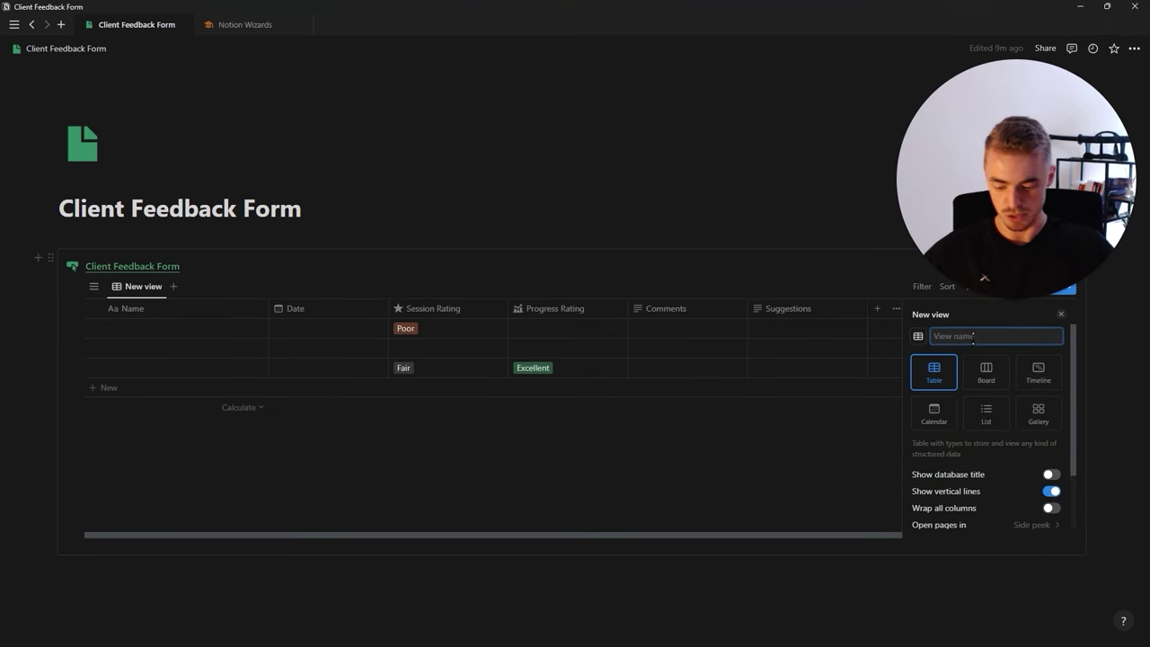
type("Recent Fee")
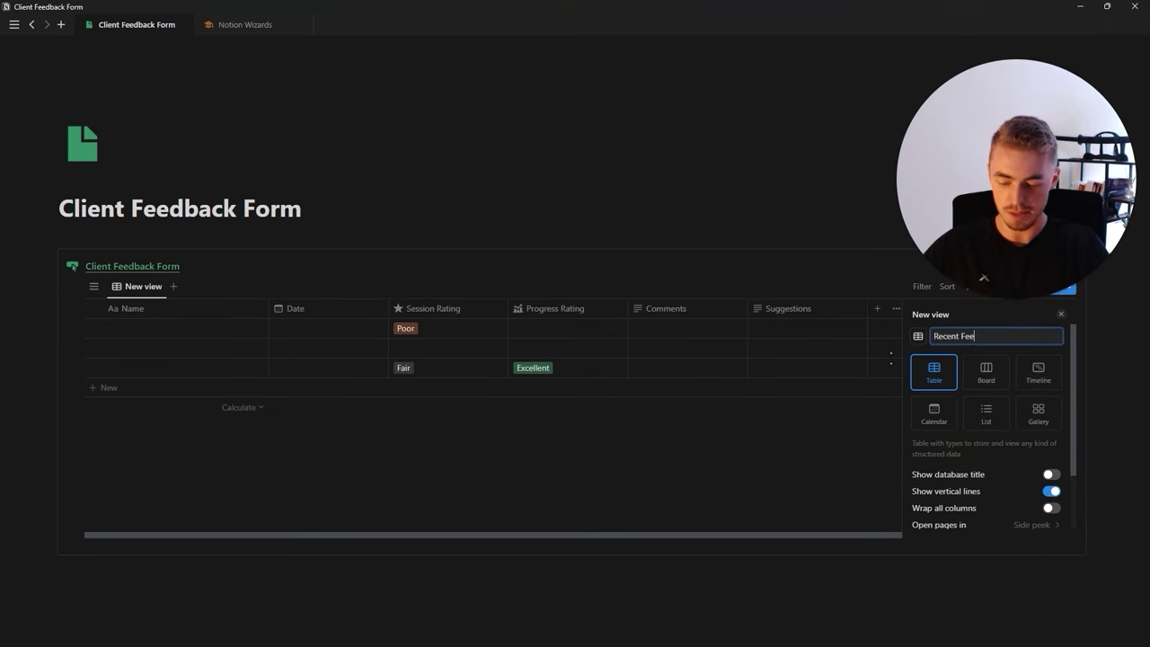
key("Return")
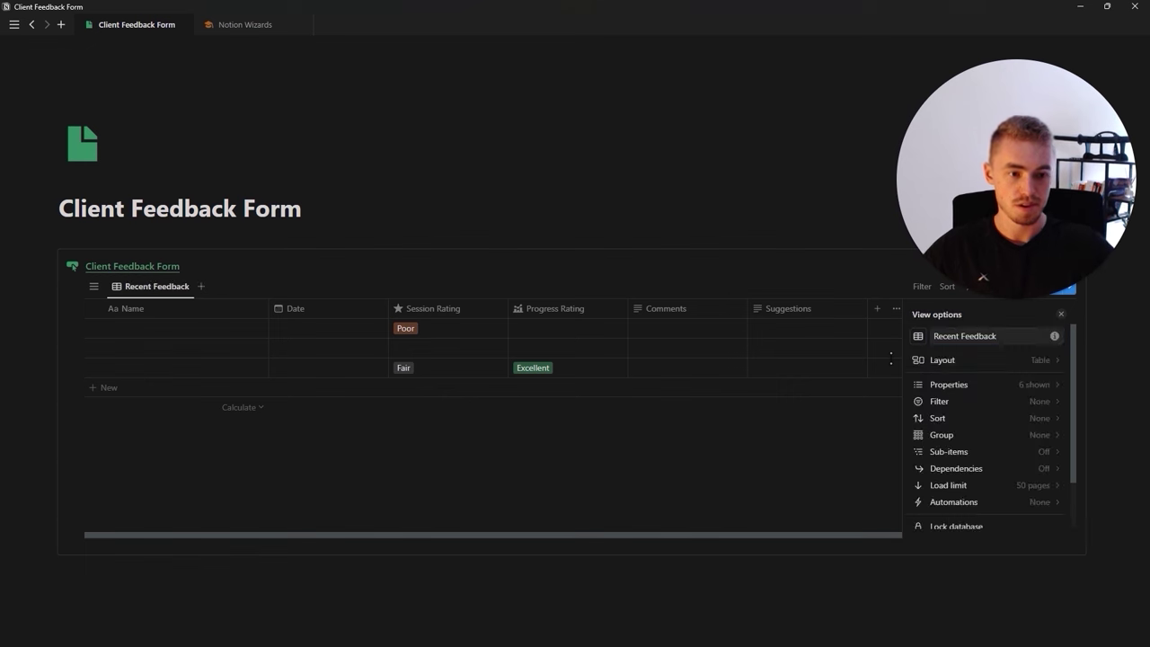
Sort the Recent Feedback view by Date in descending order
left_click(995, 415)
left_click(969, 396)
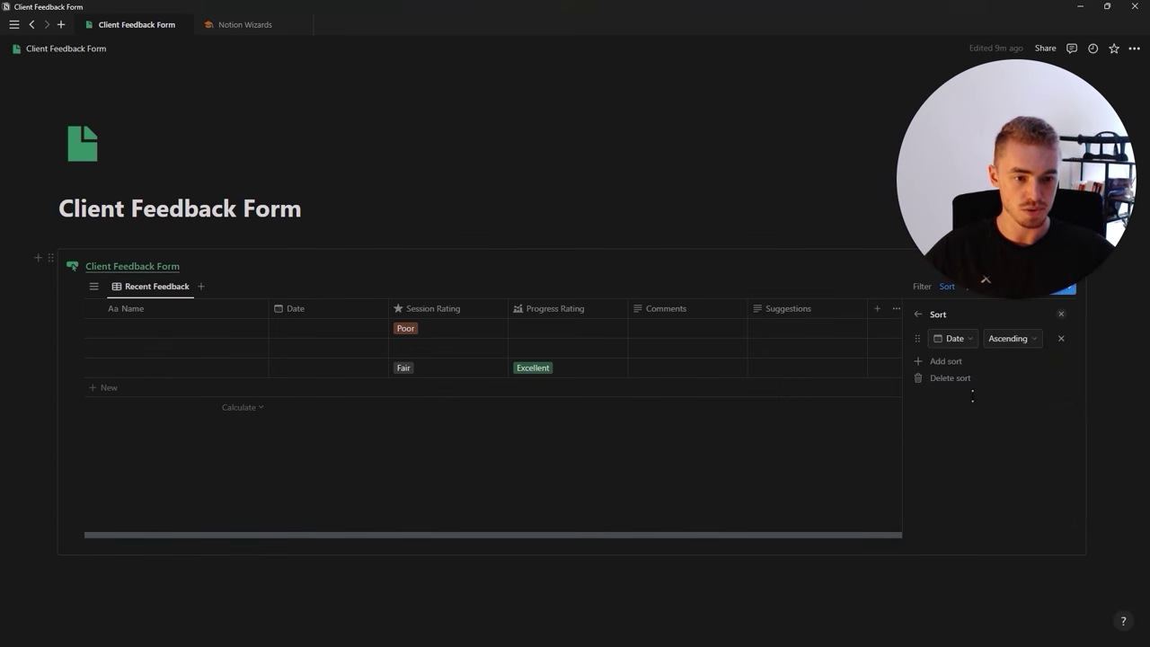
left_click(1008, 344)
left_click(1040, 331)
key("Escape")
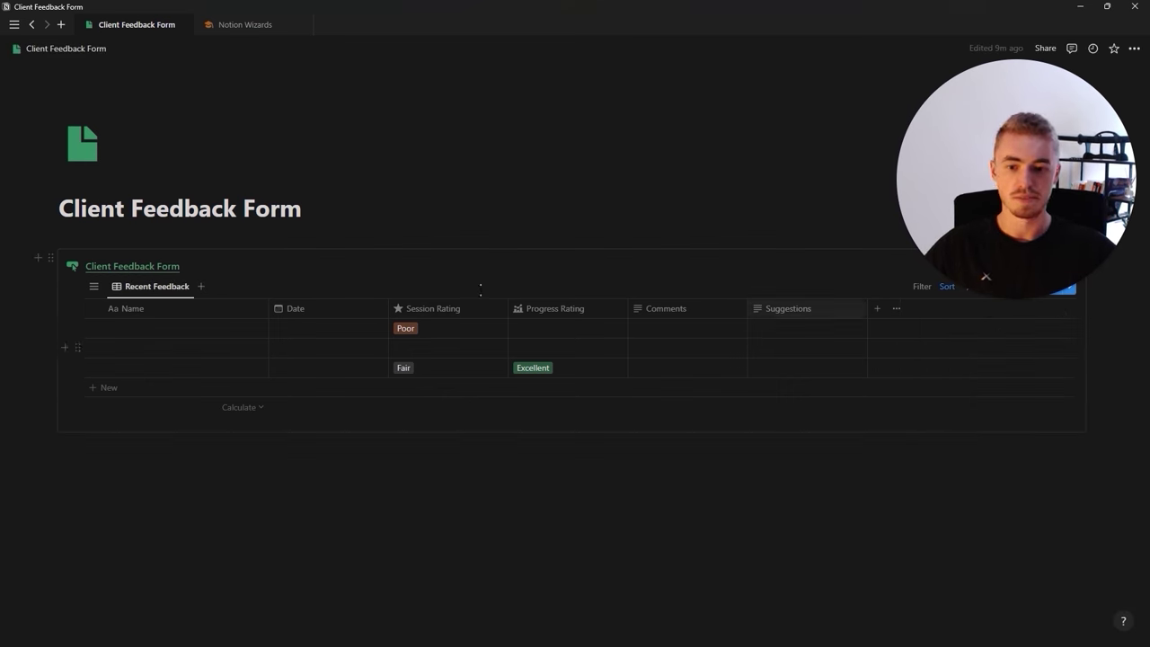
Set the first row's date to March 12, 2024 and the second row's date to March 5, 2024
left_click(306, 333)
left_click(302, 429)
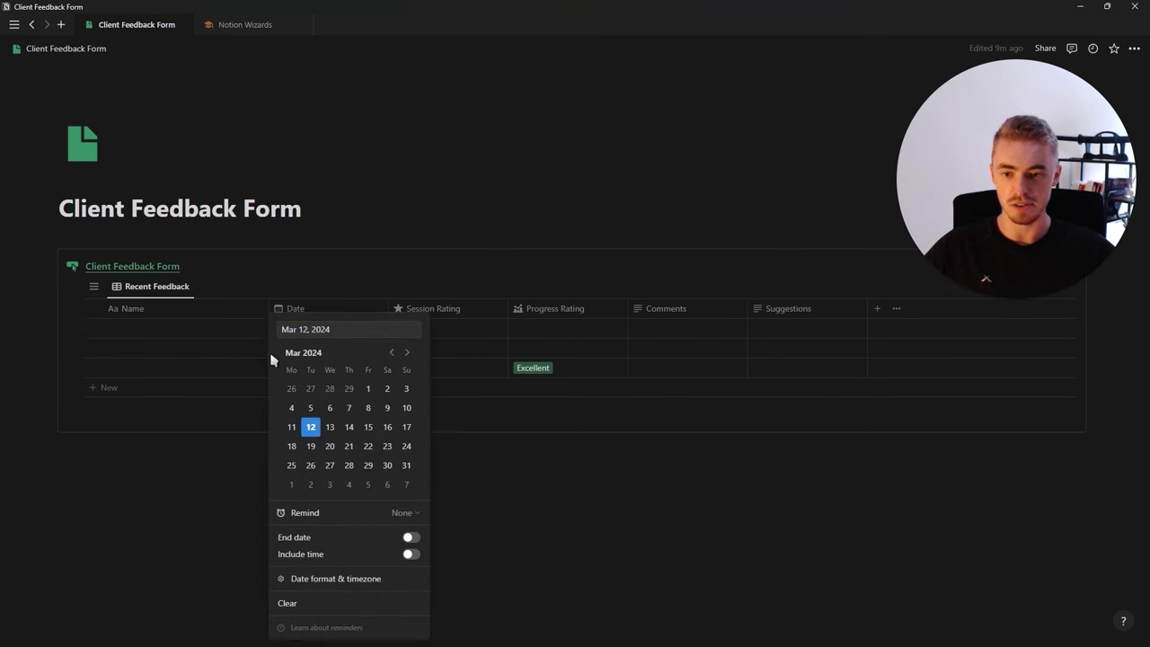
left_click(266, 359)
left_click(327, 352)
left_click(308, 405)
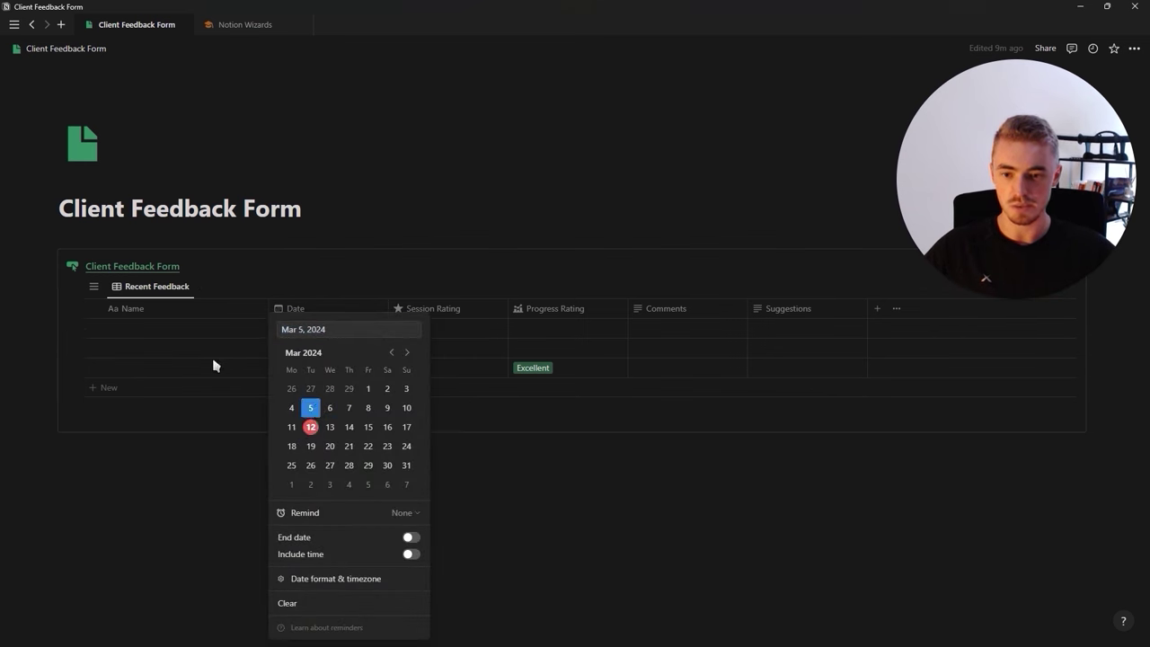
left_click(213, 365)
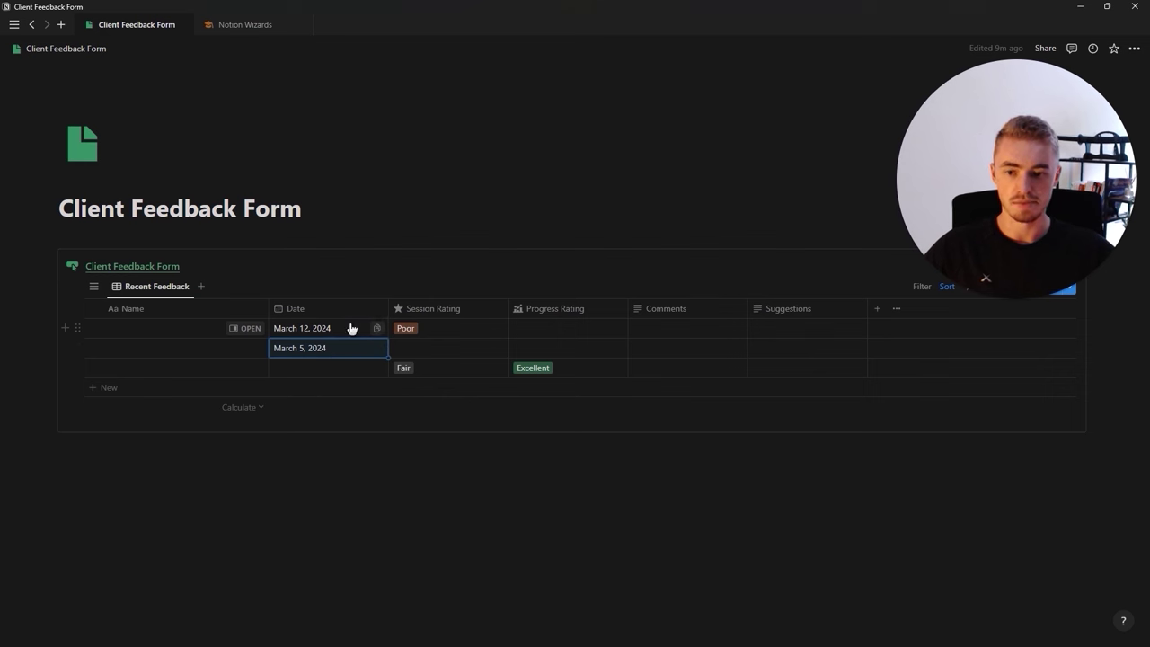
Add another table view to the feedback database named "Top Ratings"
left_click(203, 288)
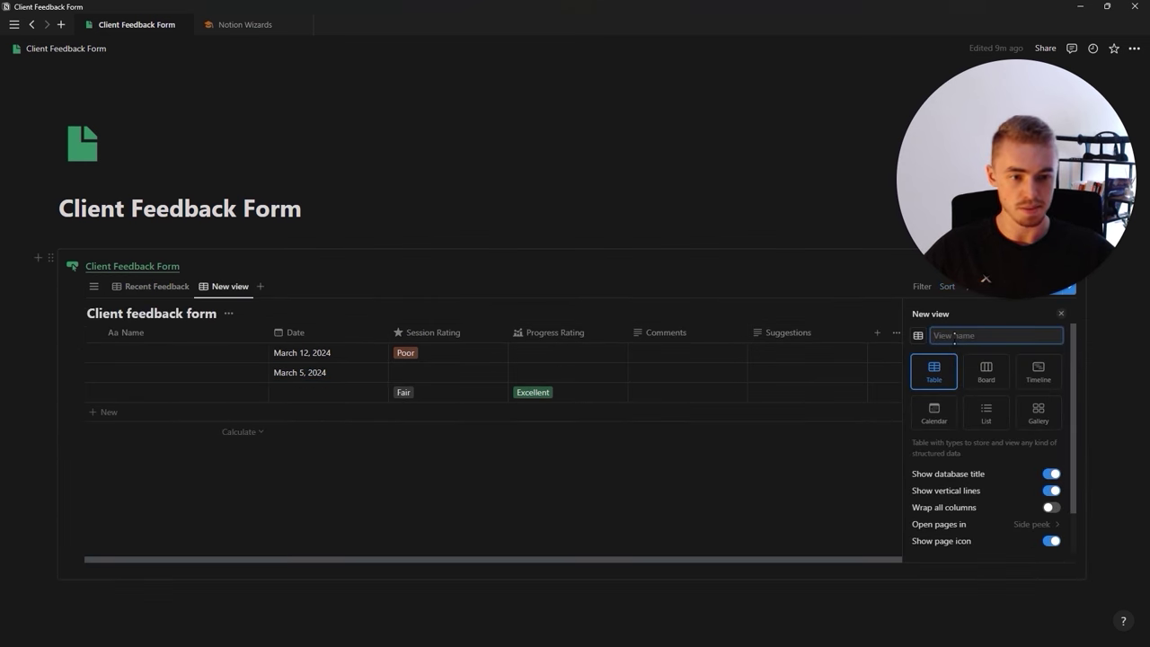
type("Top")
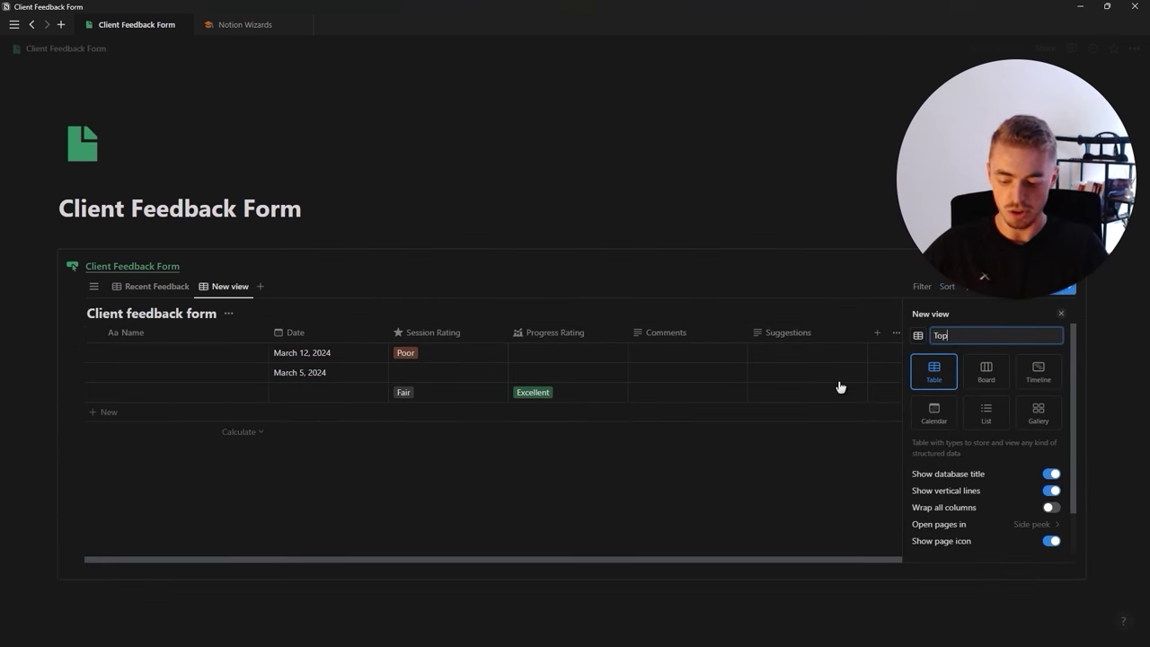
type(" Ratings")
key("Return")
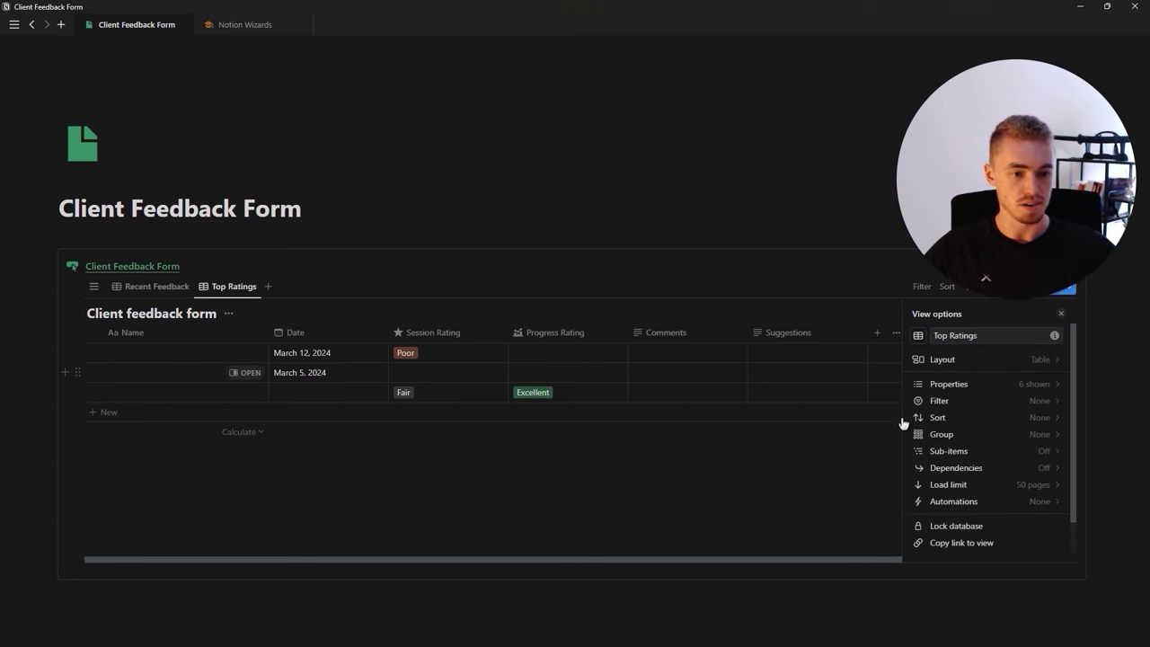
Sort the Top Ratings view by Session Rating in ascending order
left_click(986, 410)
left_click(918, 314)
left_click(966, 416)
left_click(965, 426)
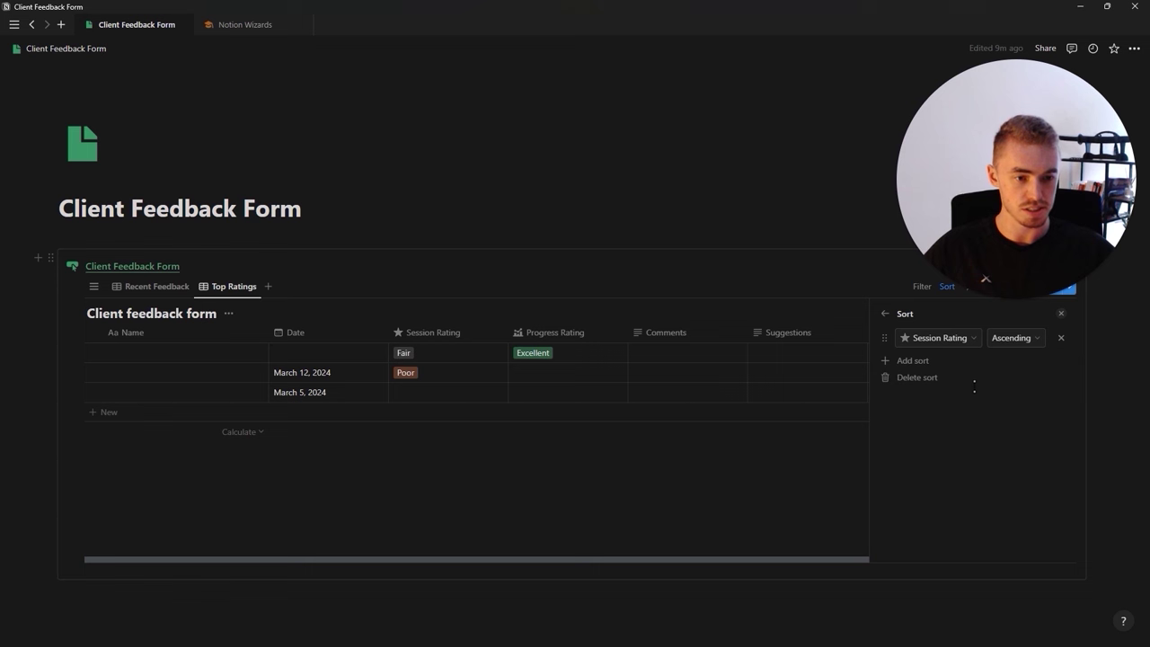
left_click(616, 359)
Check the Session Rating option order and set the March 5, 2024 row's Session Rating to Excellent
left_click(482, 352)
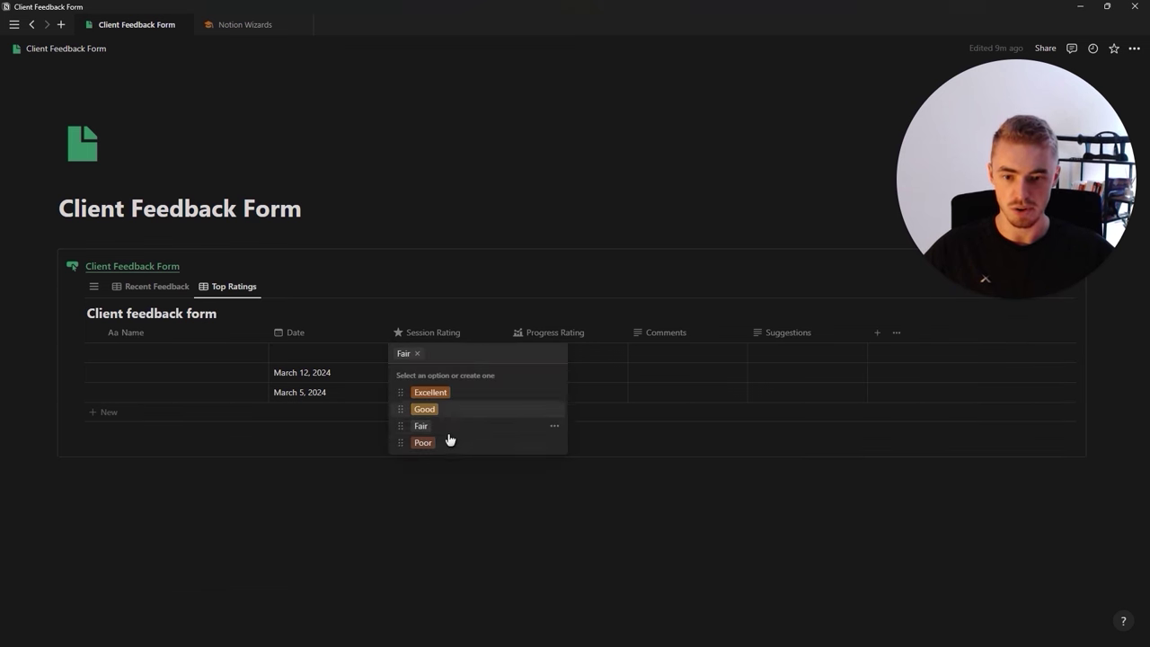
key("Escape")
left_click(405, 396)
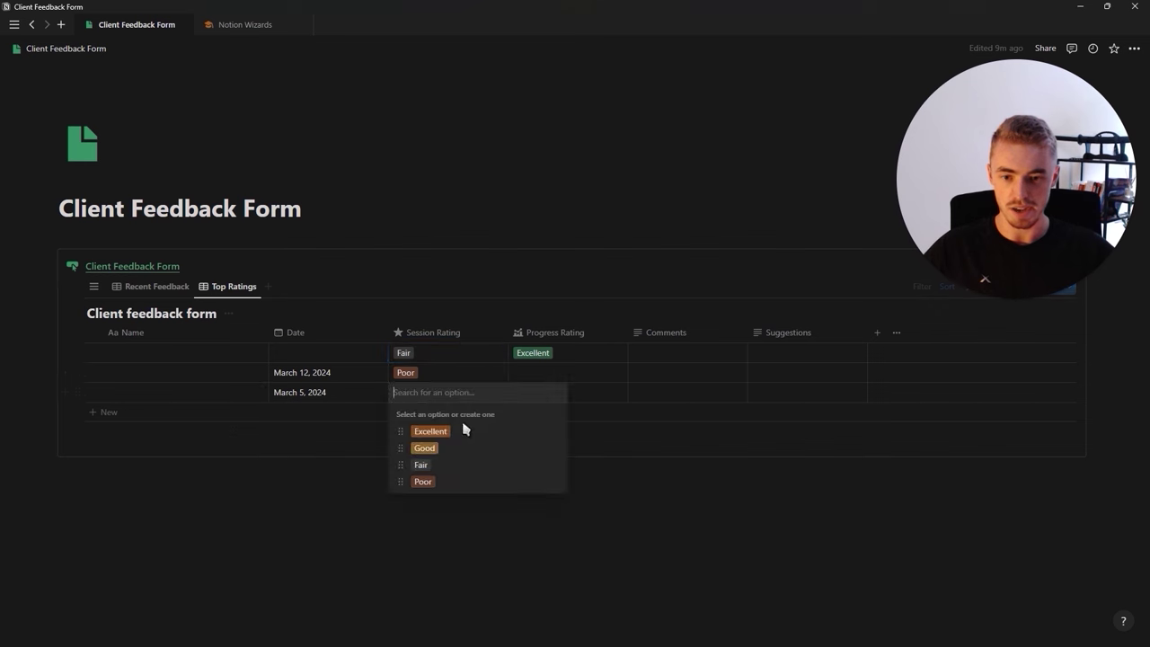
left_click(465, 432)
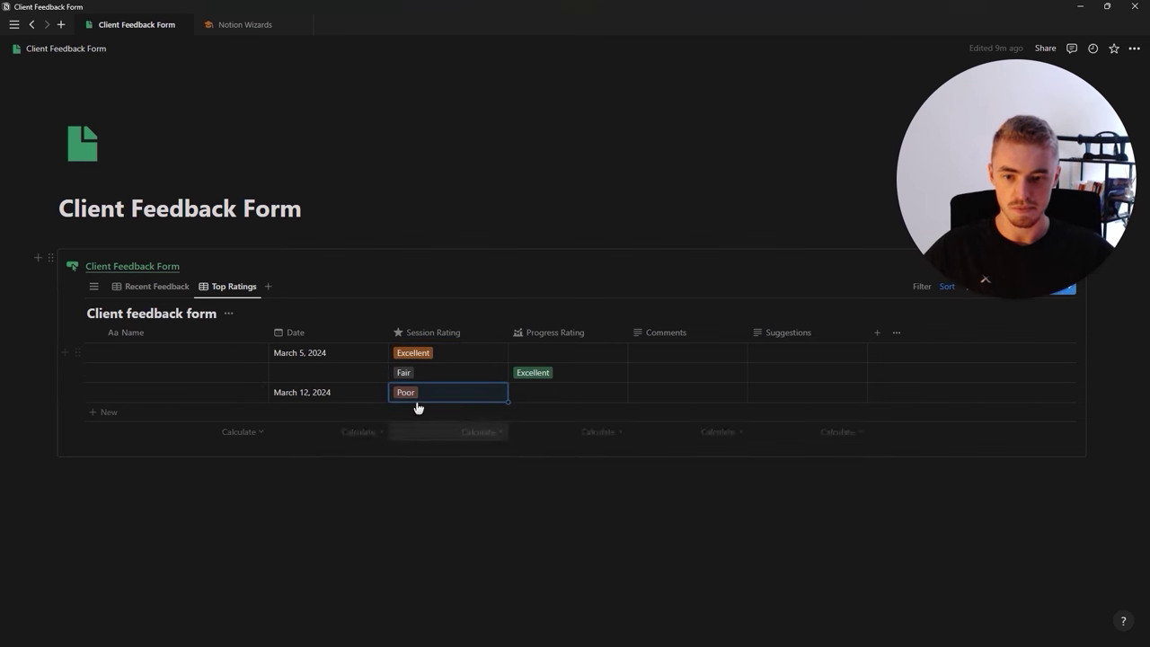
Hide the database title in the Top Ratings view and compare it with the Recent Feedback view
left_click(227, 316)
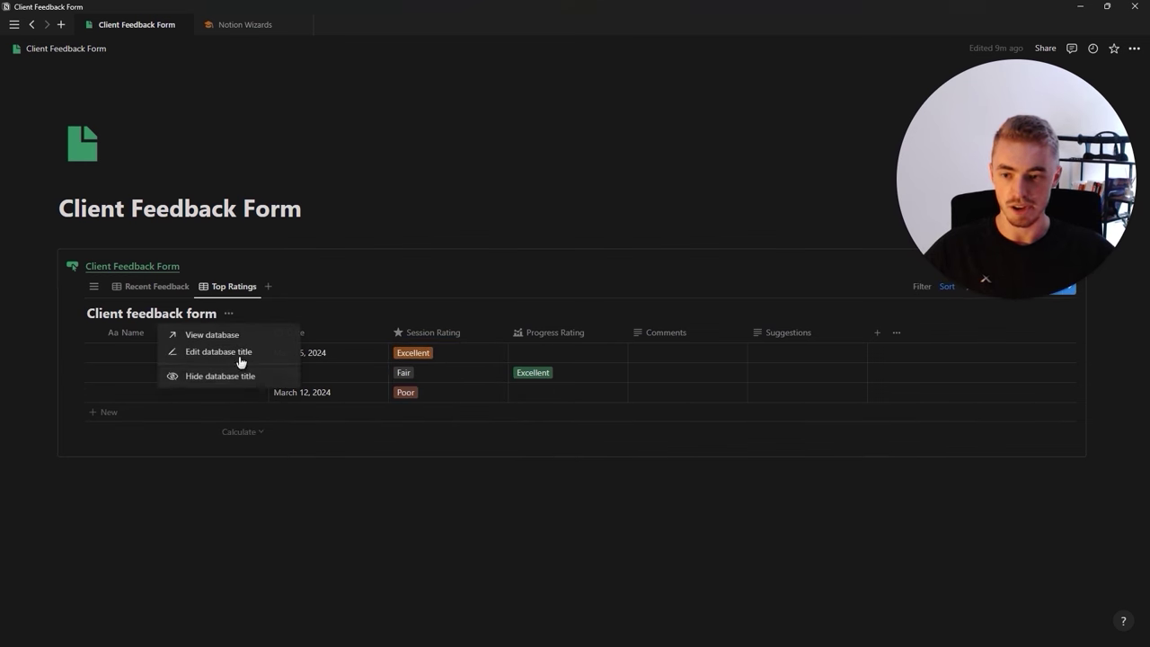
left_click(249, 376)
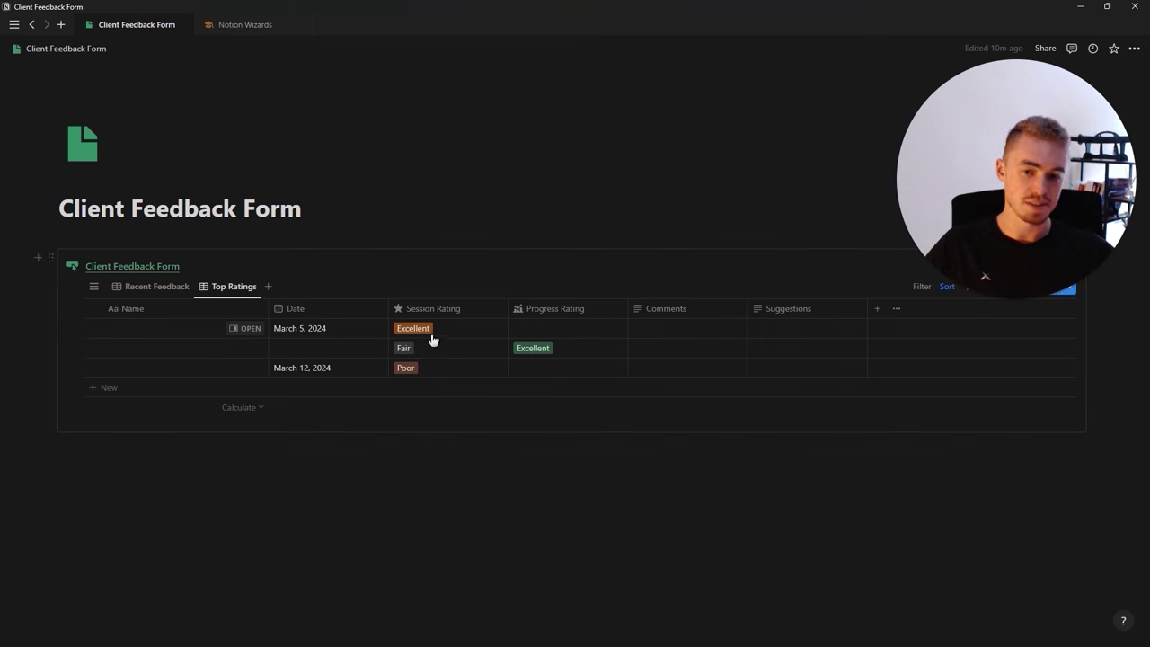
left_click(154, 295)
left_click(169, 292)
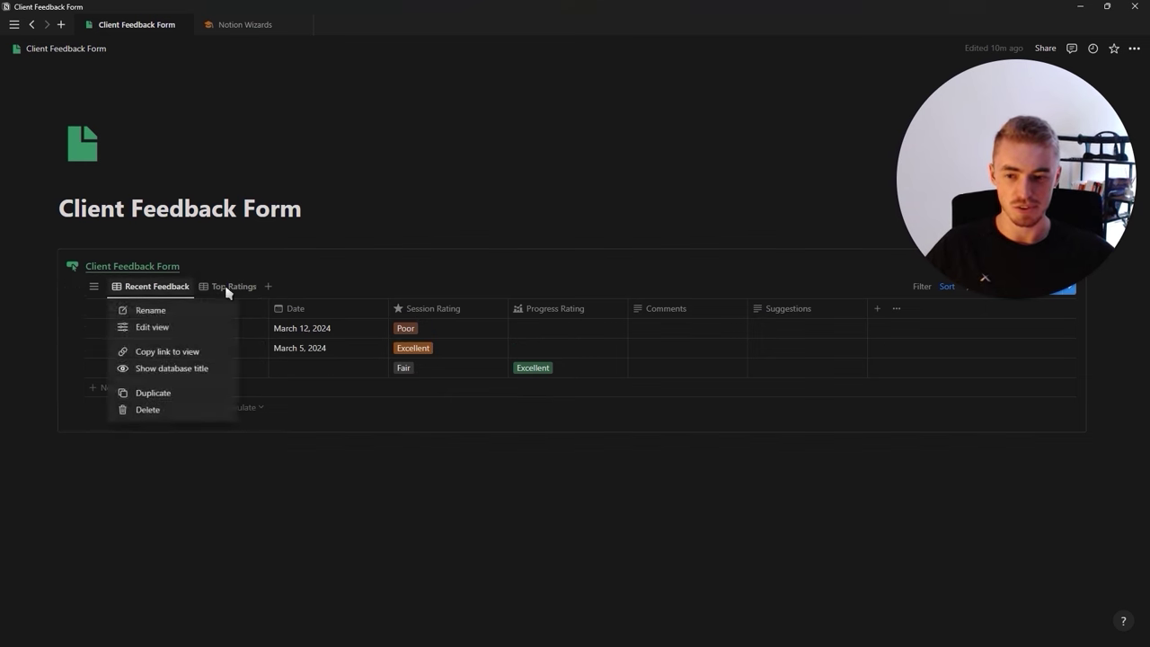
left_click(230, 290)
left_click(234, 288)
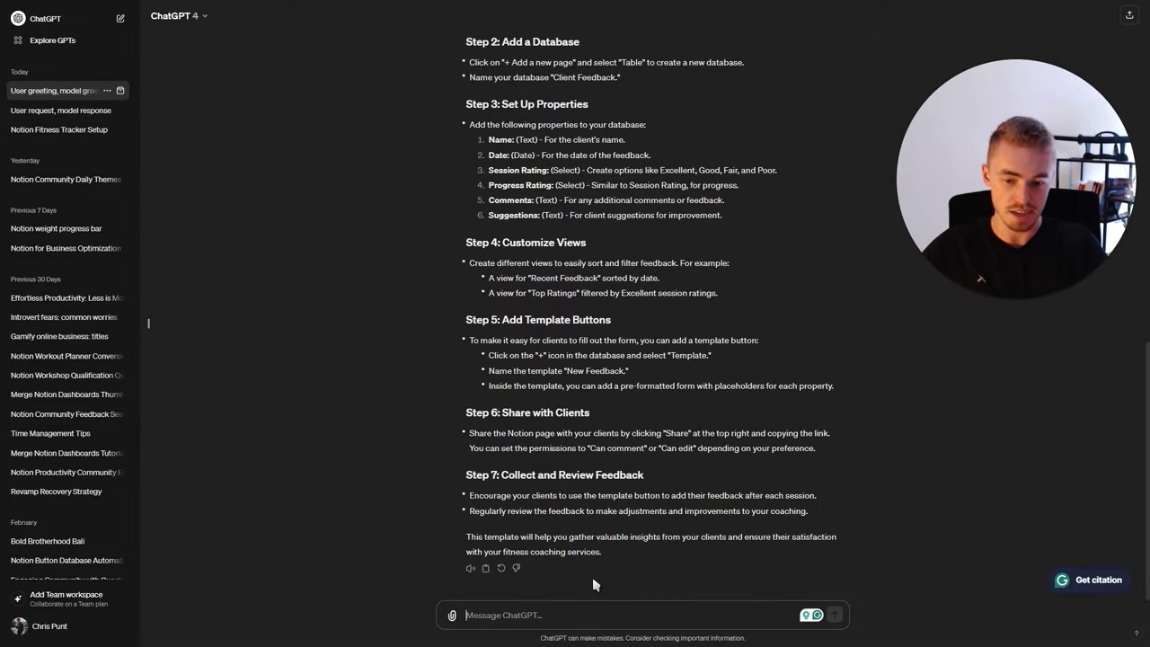
Ask ChatGPT "Can you give ideas on different types of views that we can do for this template" and read both responses
type("Can you give ideas on different types of views that we can do for th")
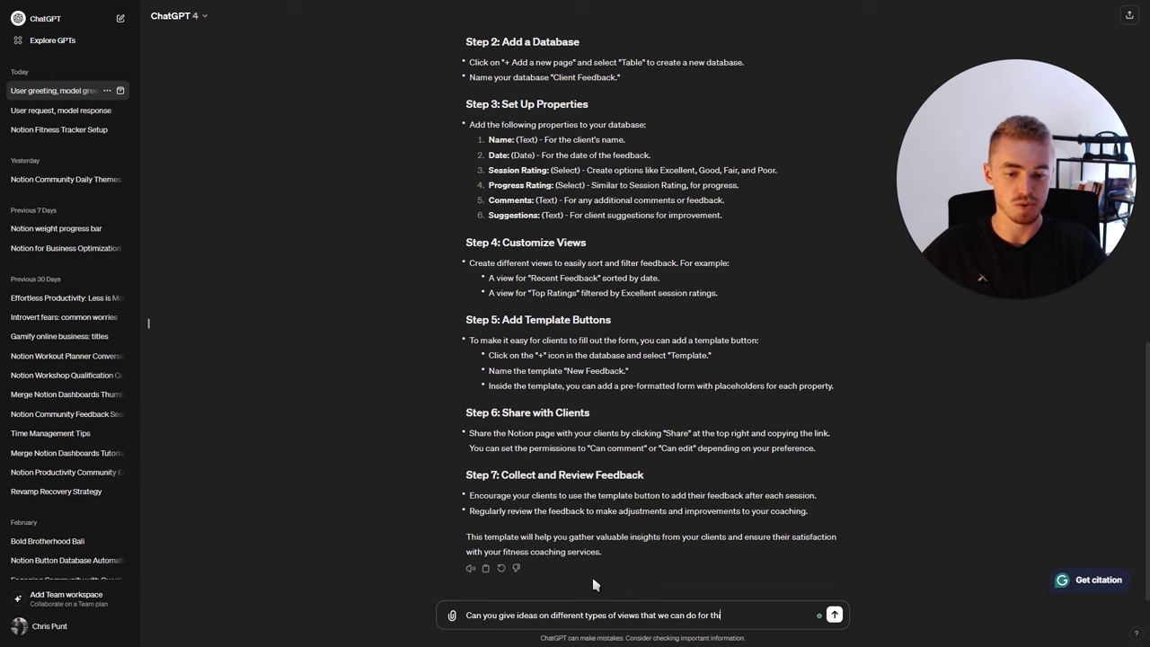
type("emplat")
key("Return")
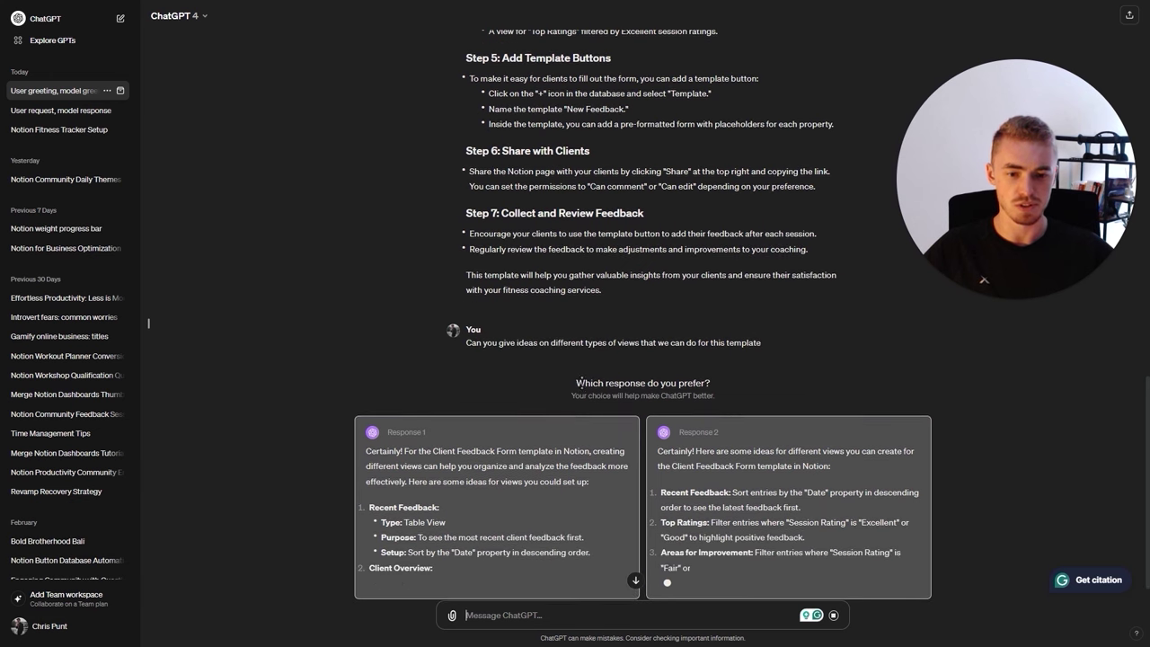
scroll(751, 380, "down", 1)
scroll(737, 372, "down", 1)
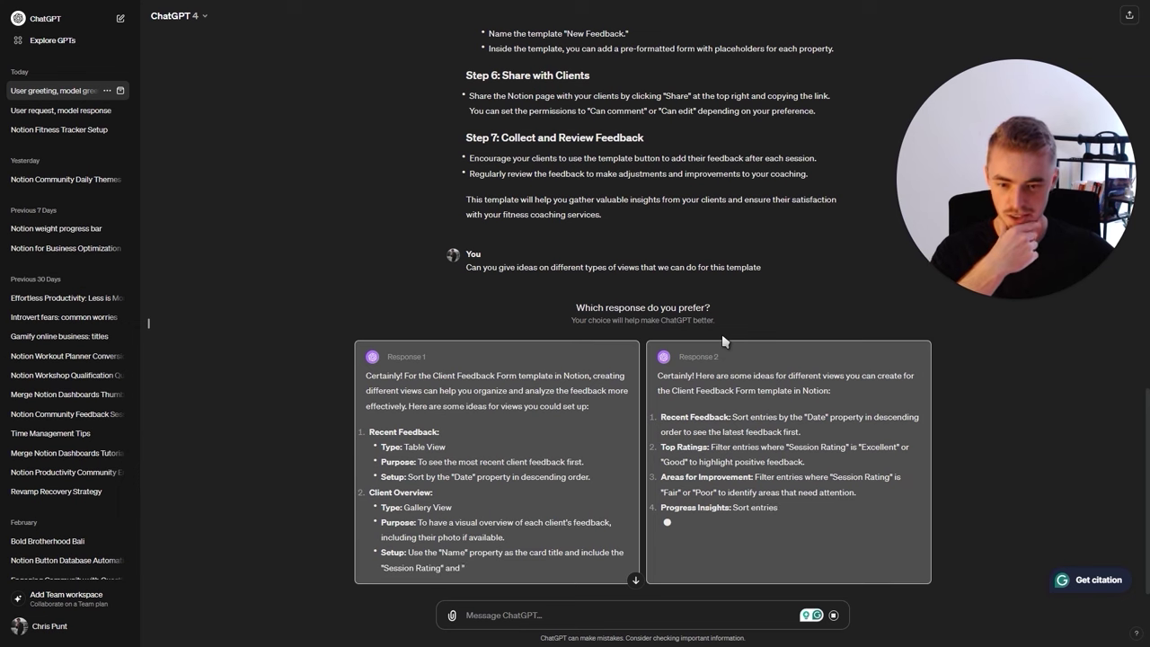
scroll(709, 386, "down", 1)
scroll(707, 398, "down", 2)
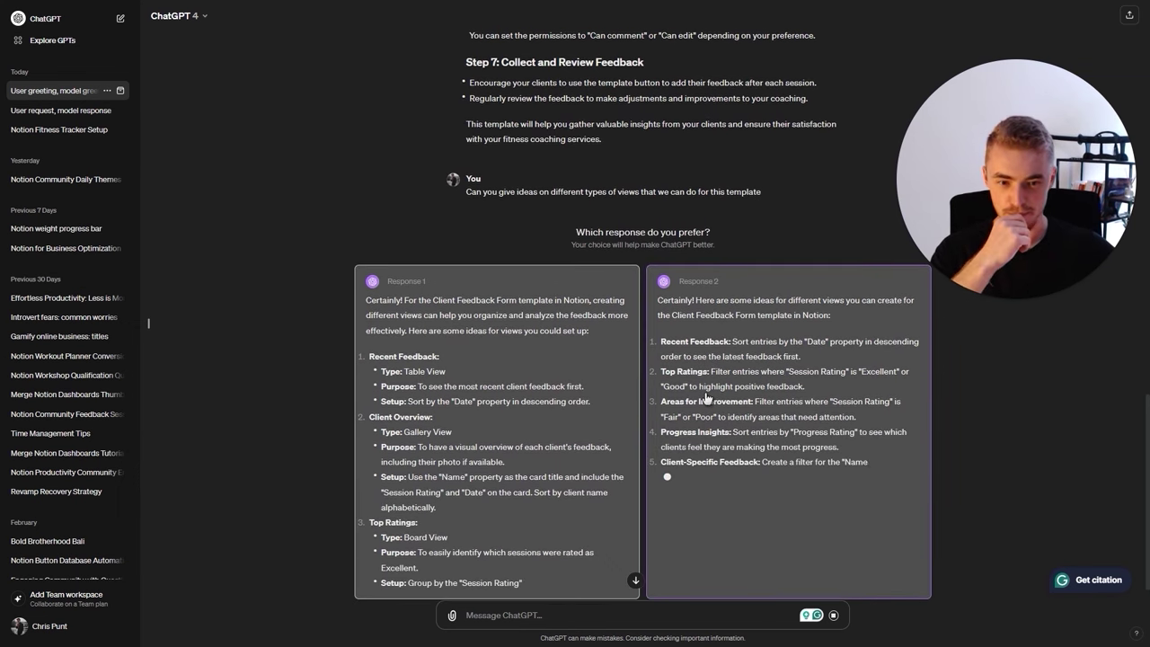
scroll(707, 398, "down", 3)
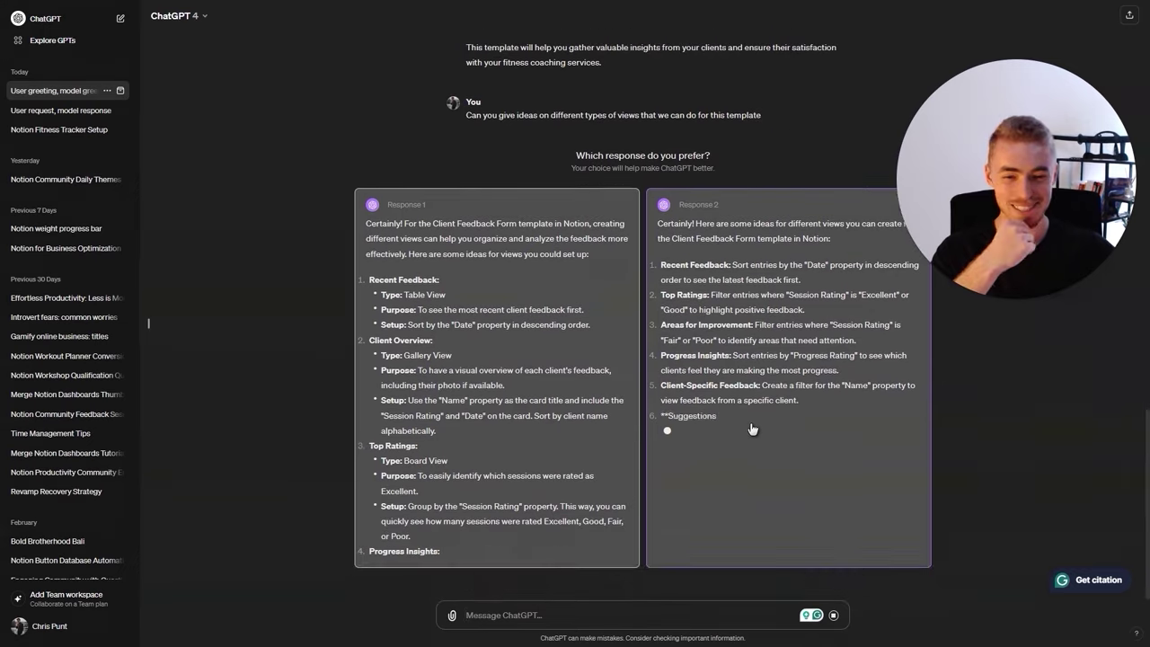
scroll(757, 429, "down", 2)
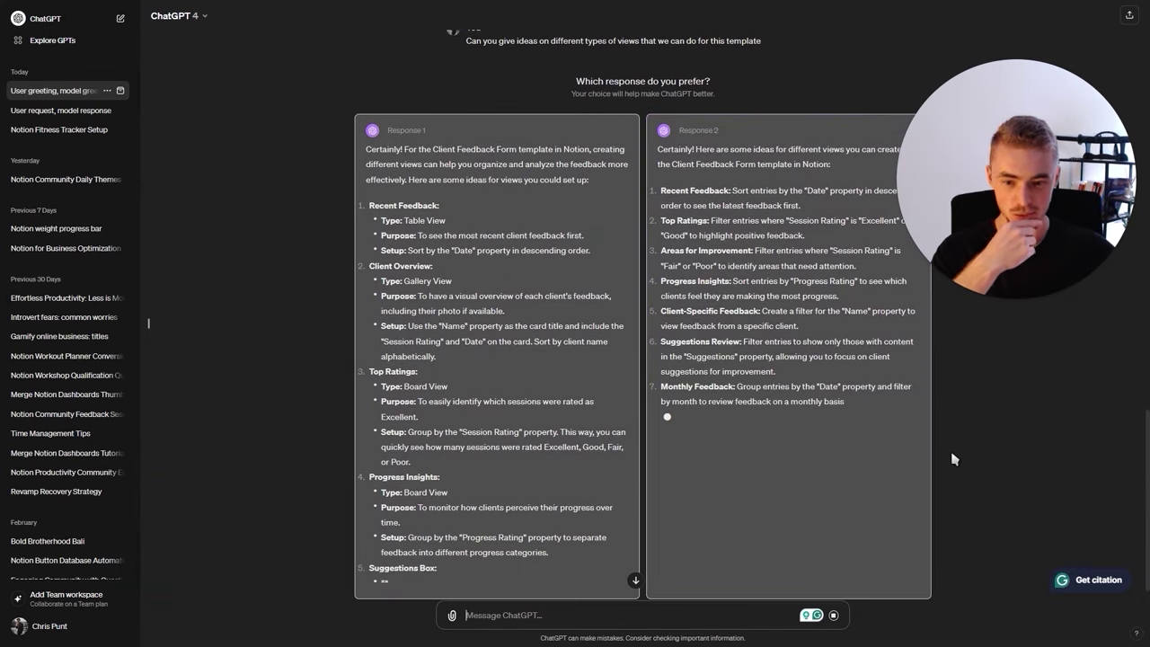
Compare both ChatGPT responses and choose the one listing each view's type, purpose and setup
scroll(952, 449, "up", 2)
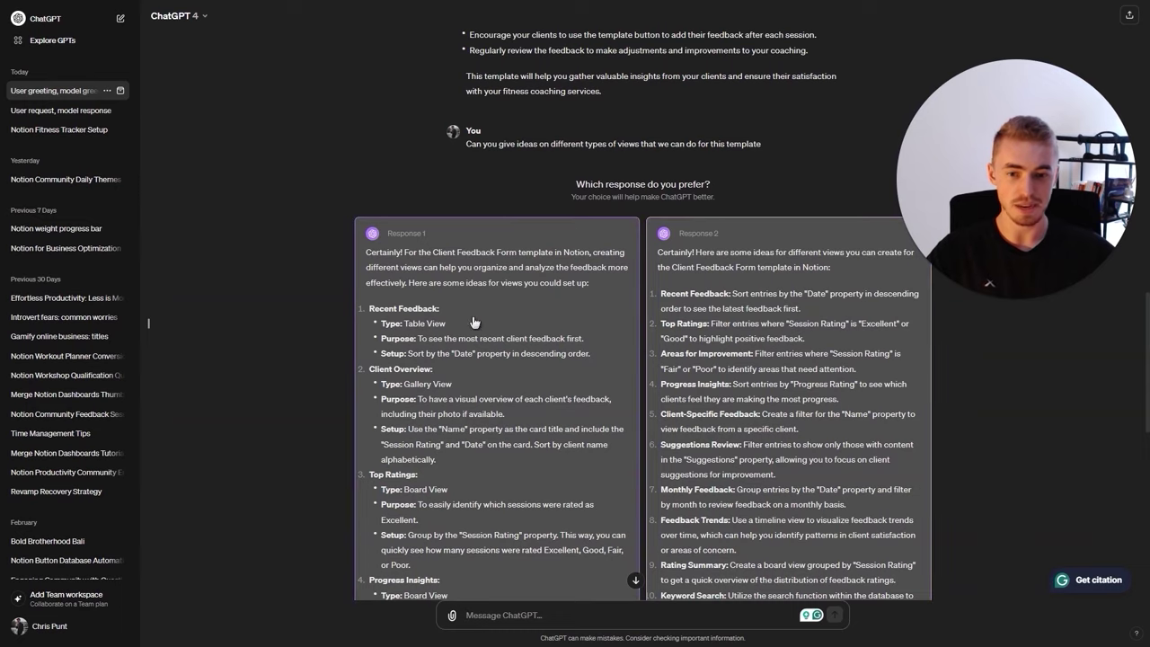
scroll(507, 366, "down", 4)
scroll(508, 366, "down", 4)
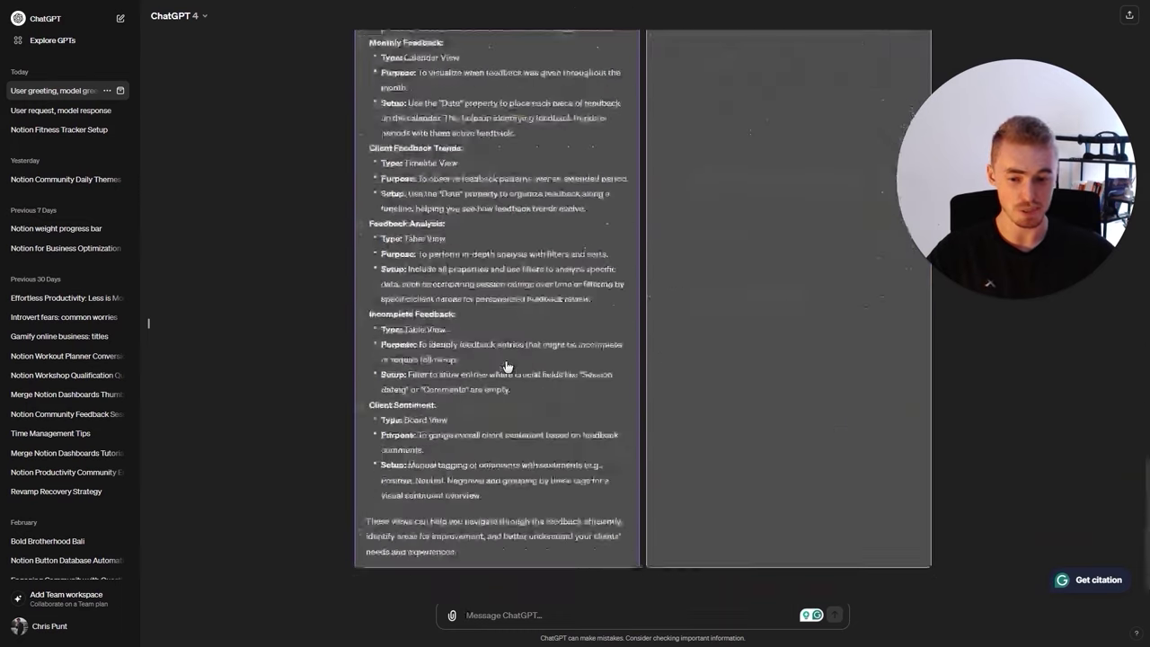
scroll(505, 530, "up", 6)
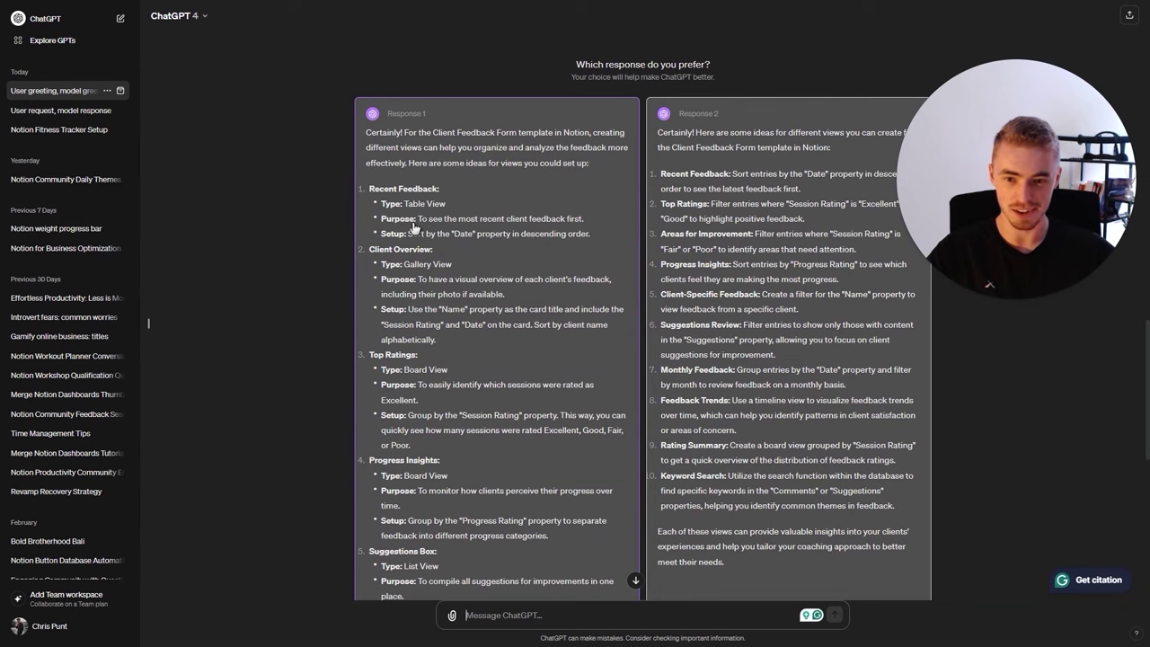
scroll(398, 259, "down", 10)
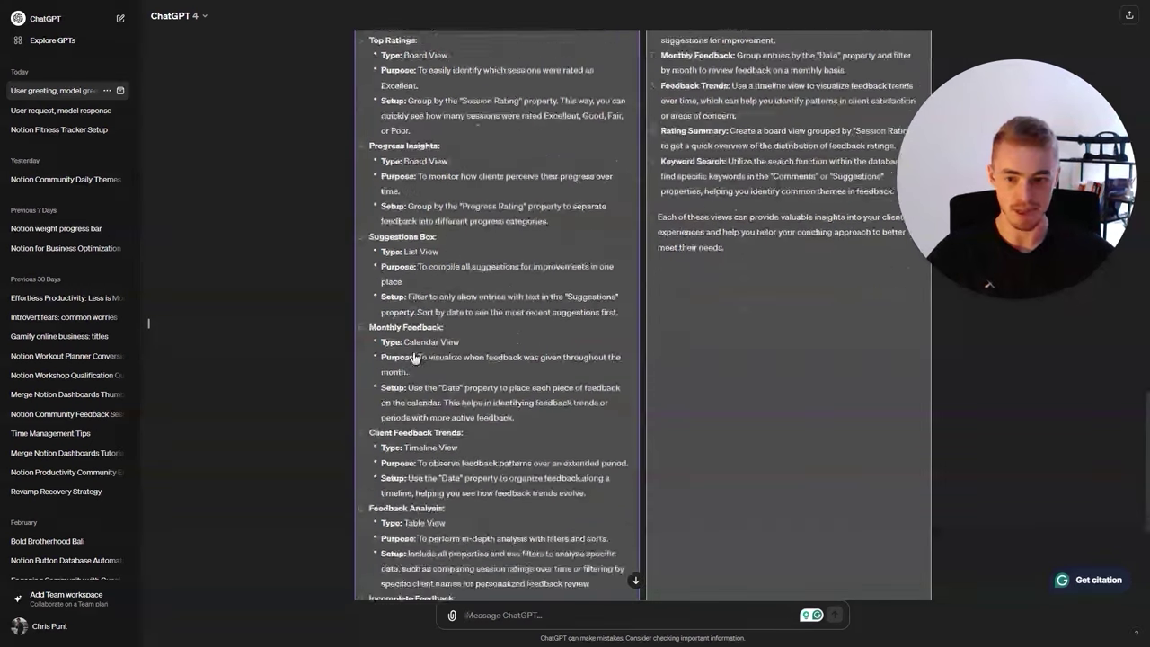
scroll(440, 368, "up", 9)
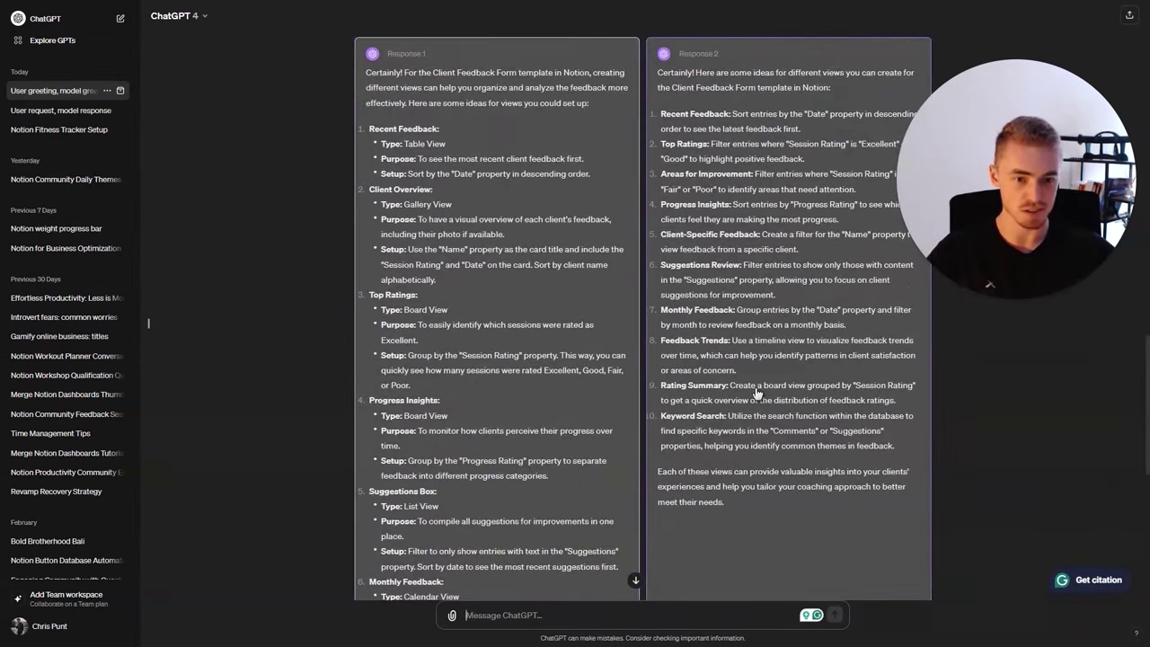
scroll(499, 366, "down", 2)
left_click(534, 379)
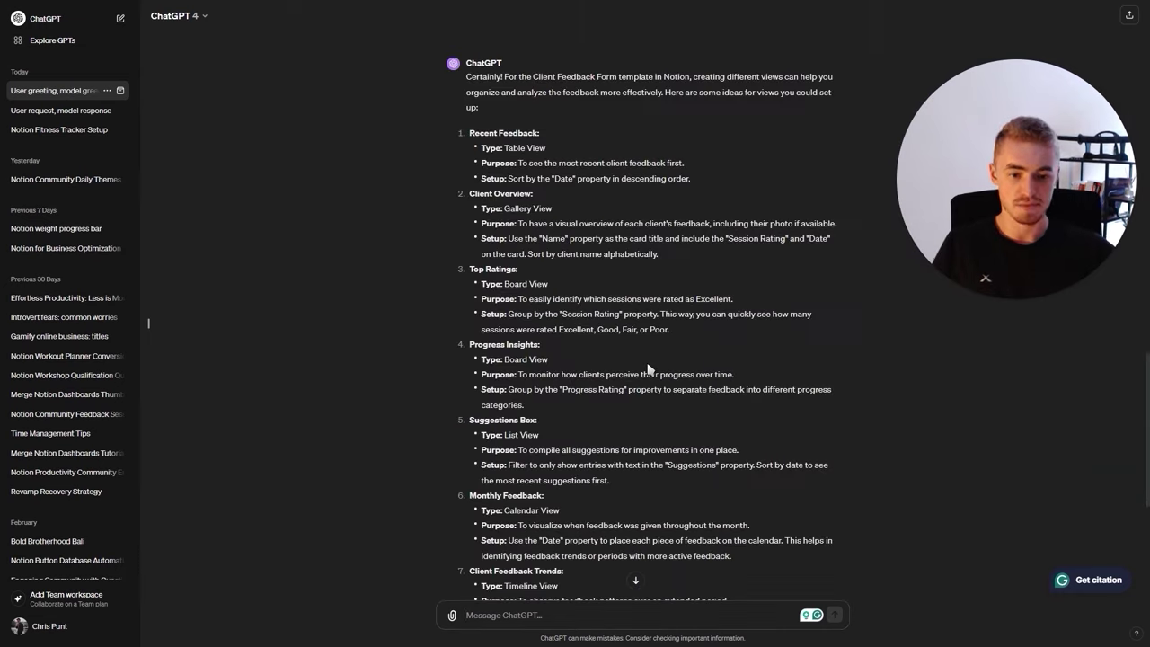
Read the chosen response's view ideas from Recent Feedback through Client Sentiment
scroll(562, 239, "up", 4)
scroll(565, 270, "down", 8)
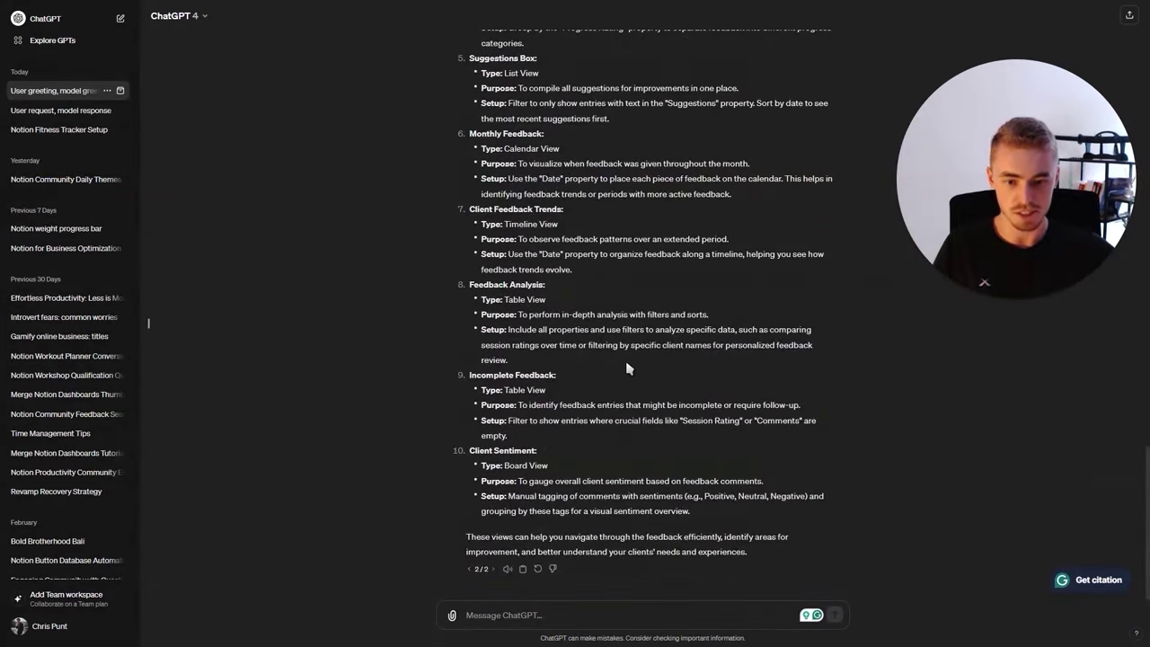
scroll(620, 368, "up", 5)
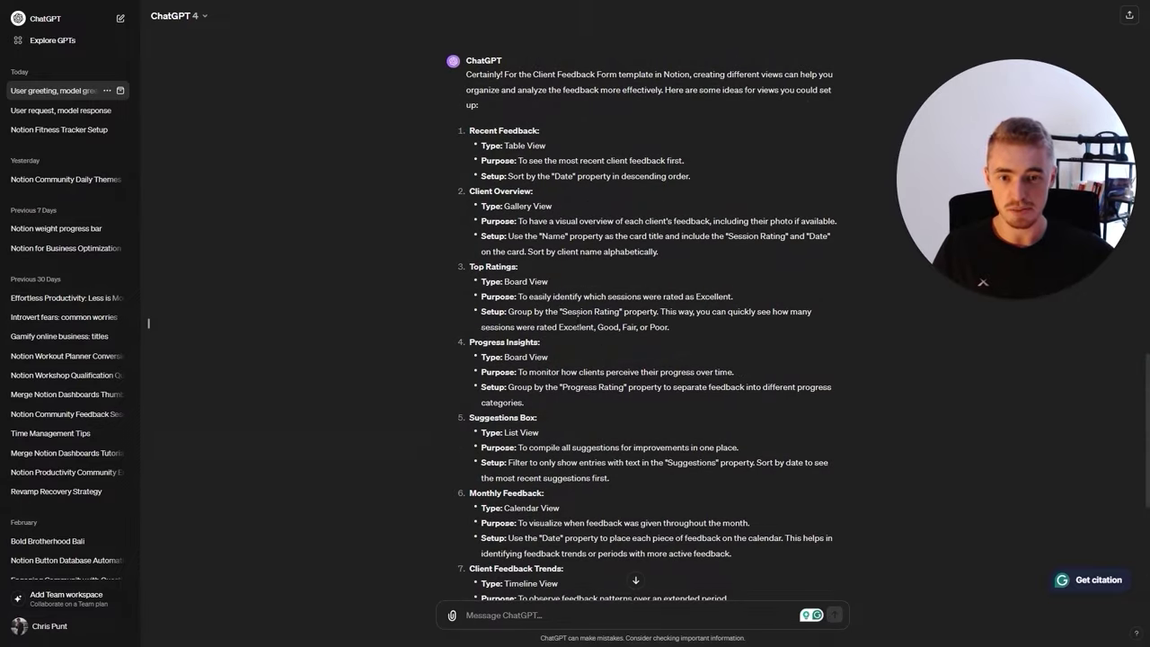
scroll(576, 311, "up", 3)
scroll(557, 287, "down", 6)
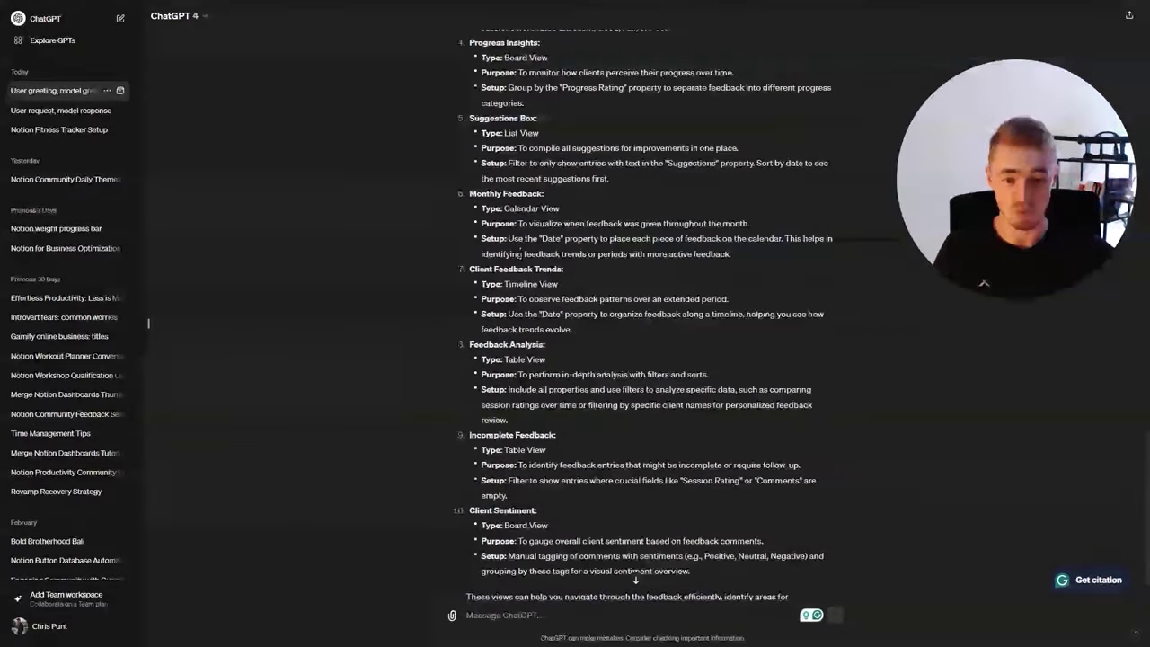
scroll(557, 296, "down", 2)
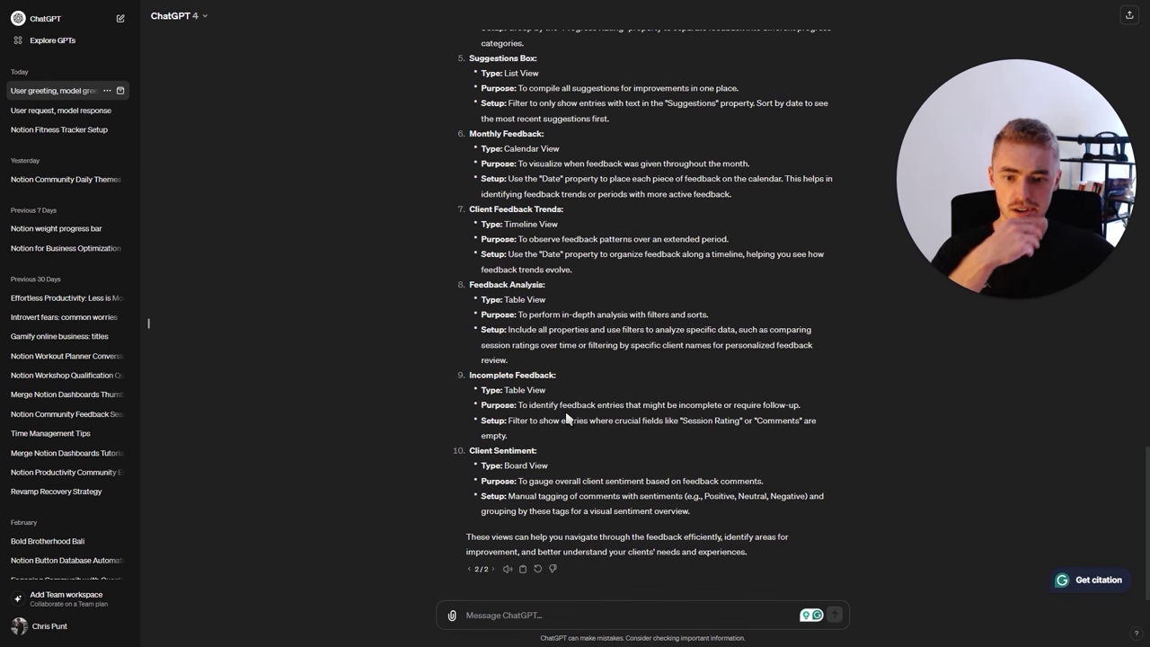
scroll(566, 417, "up", 3)
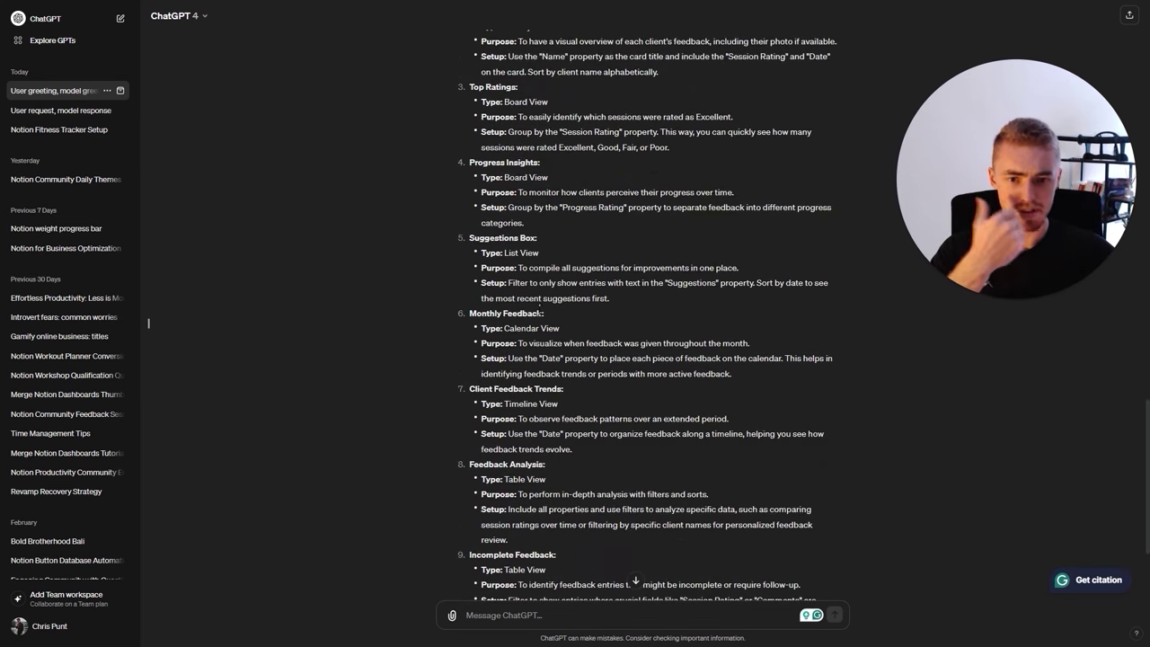
scroll(530, 270, "up", 1)
scroll(529, 284, "up", 2)
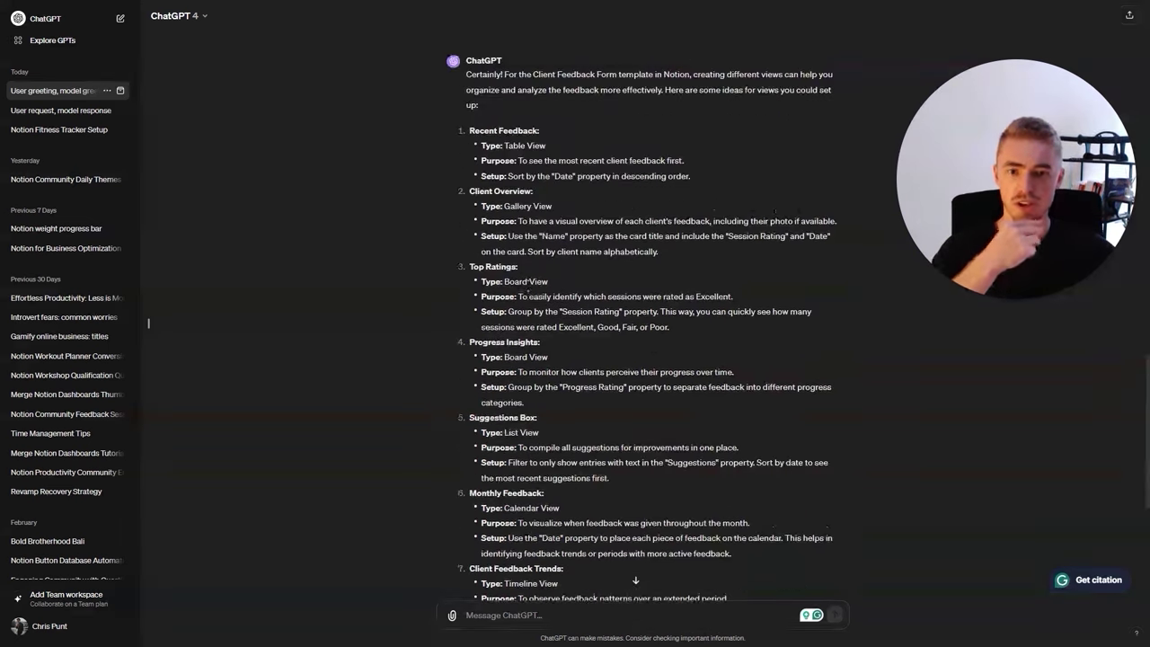
scroll(540, 324, "down", 4)
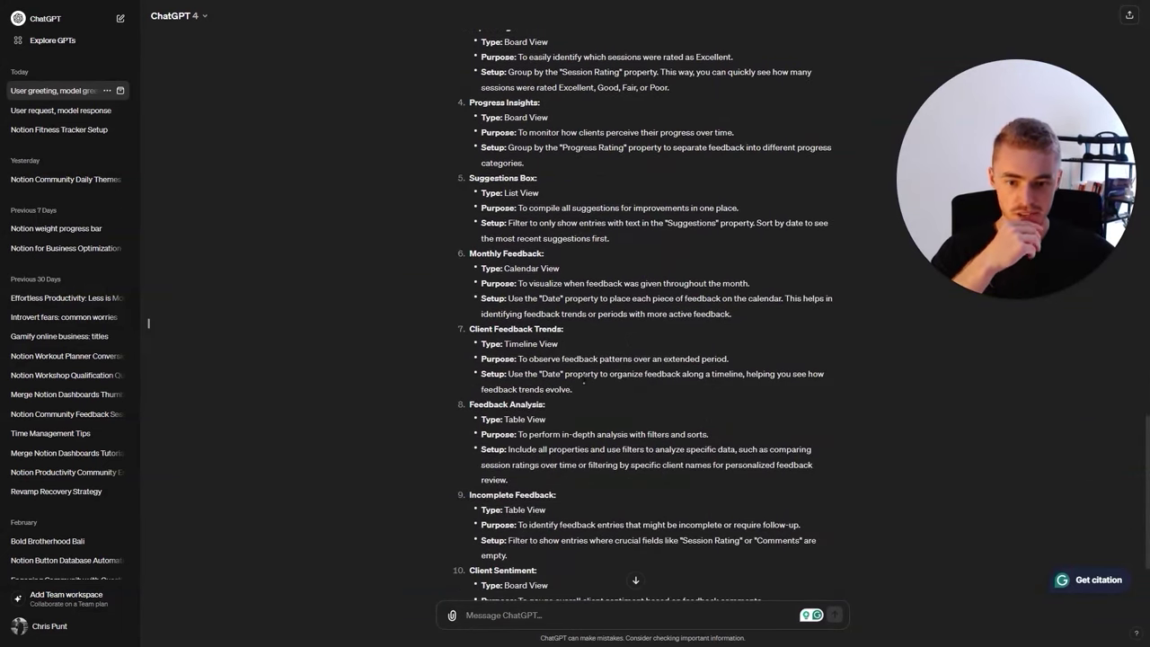
scroll(581, 403, "down", 2)
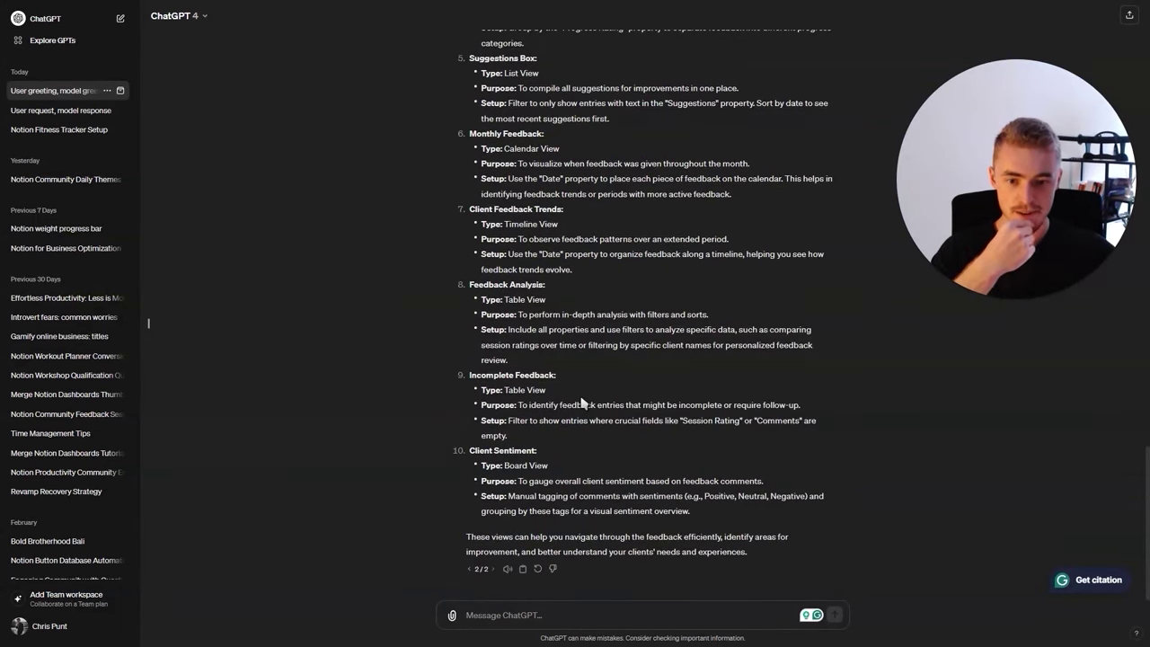
Review the view ideas again, examining the Progress Insights, Suggestions Box and Monthly Feedback setups closely
scroll(581, 403, "up", 11)
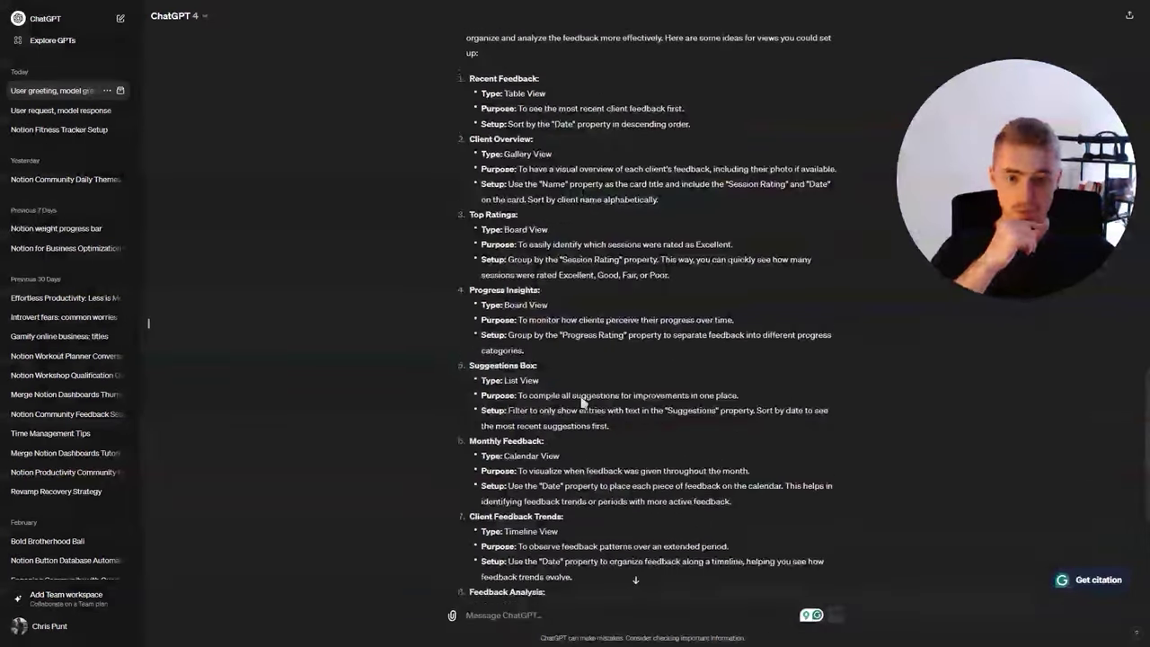
scroll(149, 322, "down", 6)
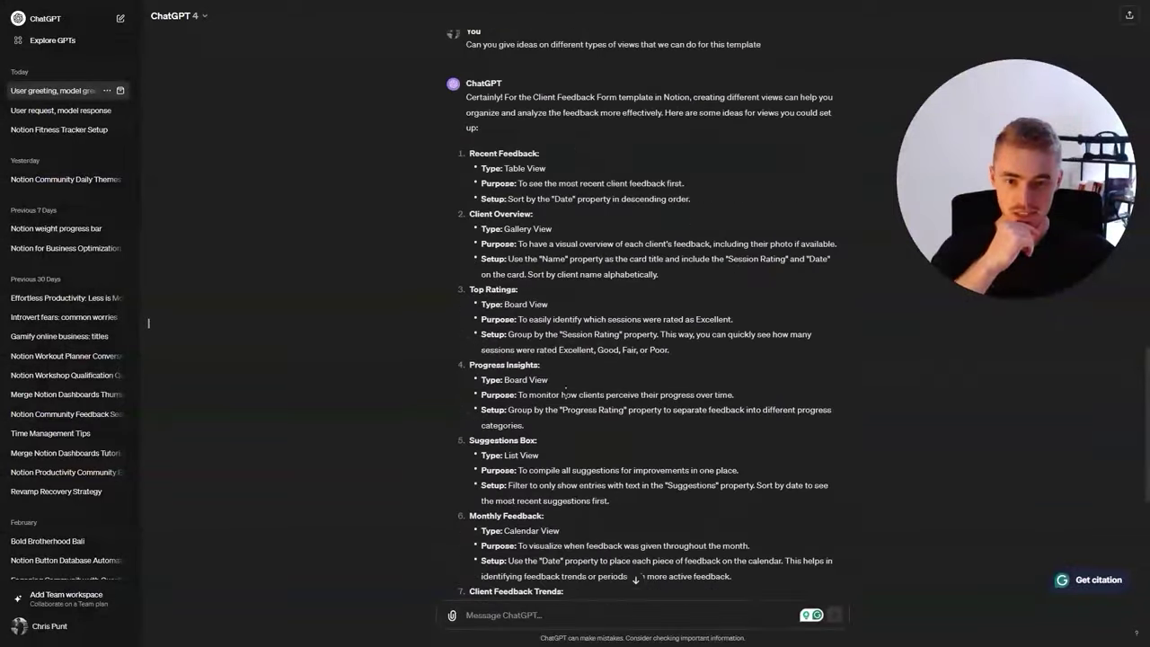
scroll(548, 283, "down", 3)
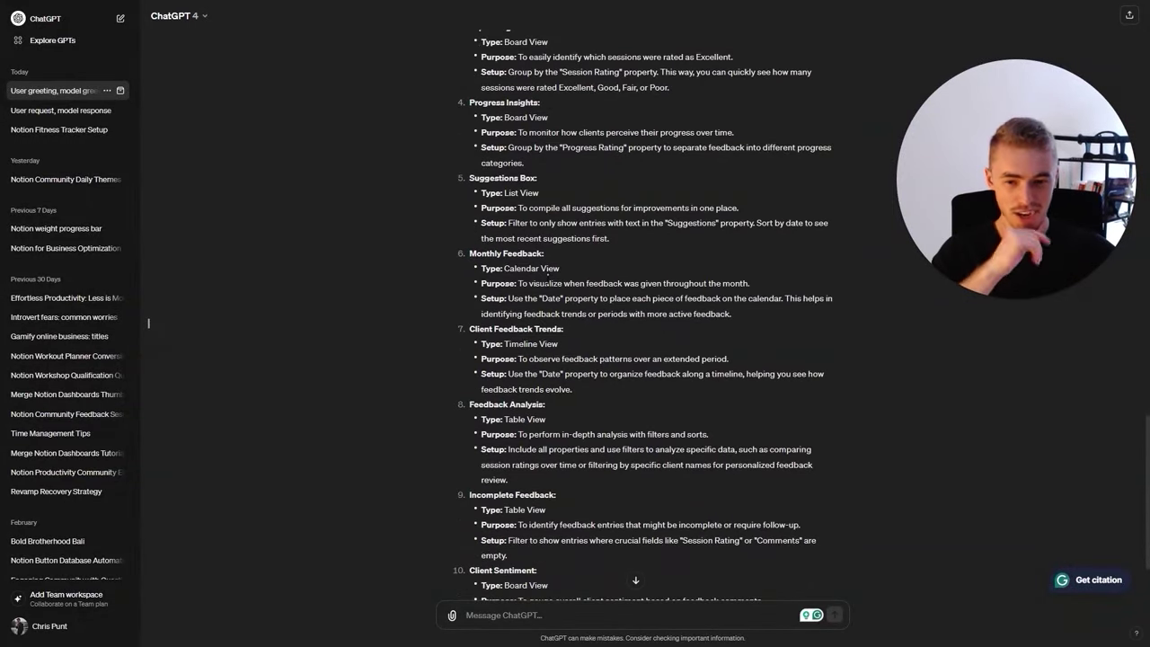
scroll(550, 283, "down", 2)
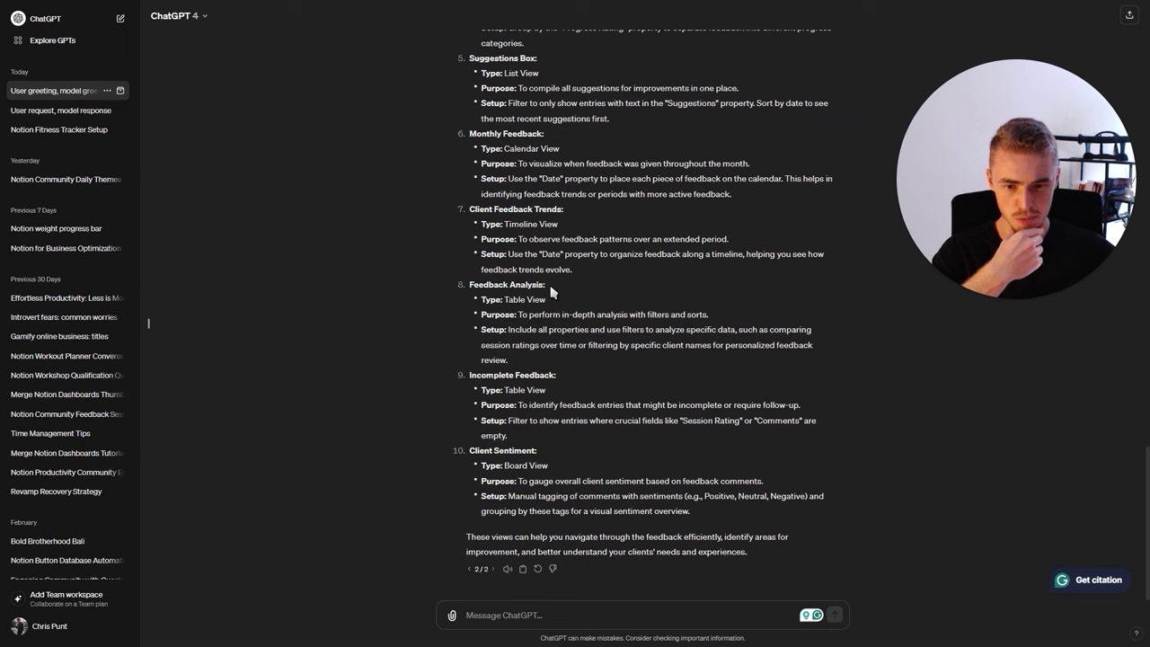
scroll(638, 296, "up", 4)
scroll(566, 270, "down", 3)
scroll(539, 287, "up", 3)
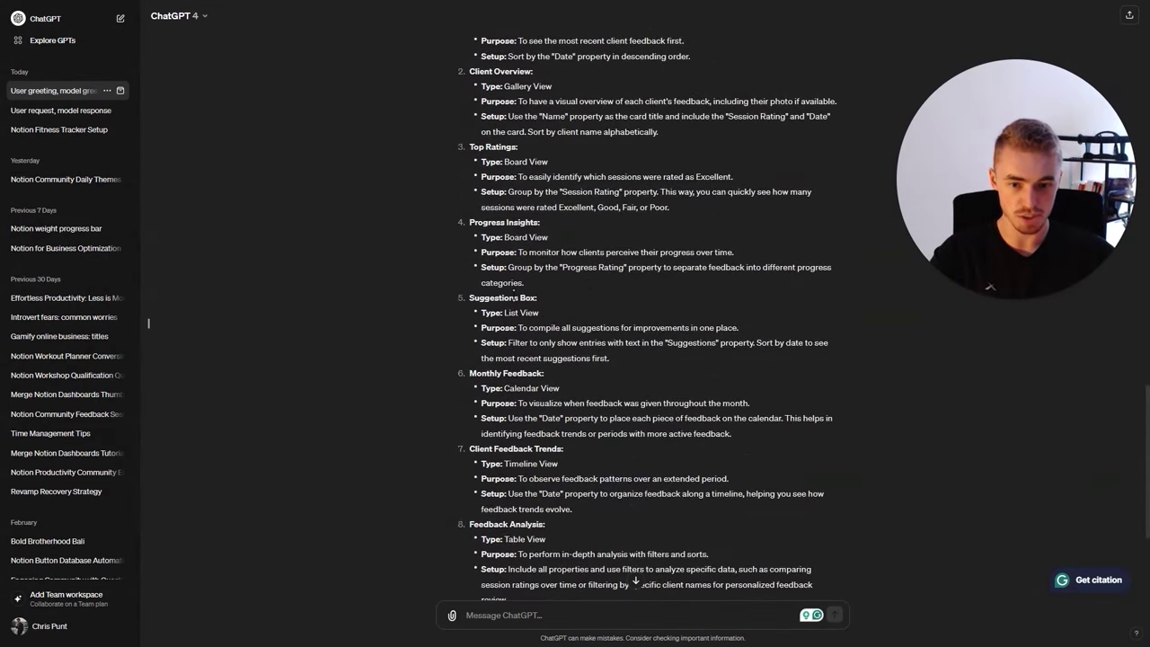
scroll(516, 299, "down", 1)
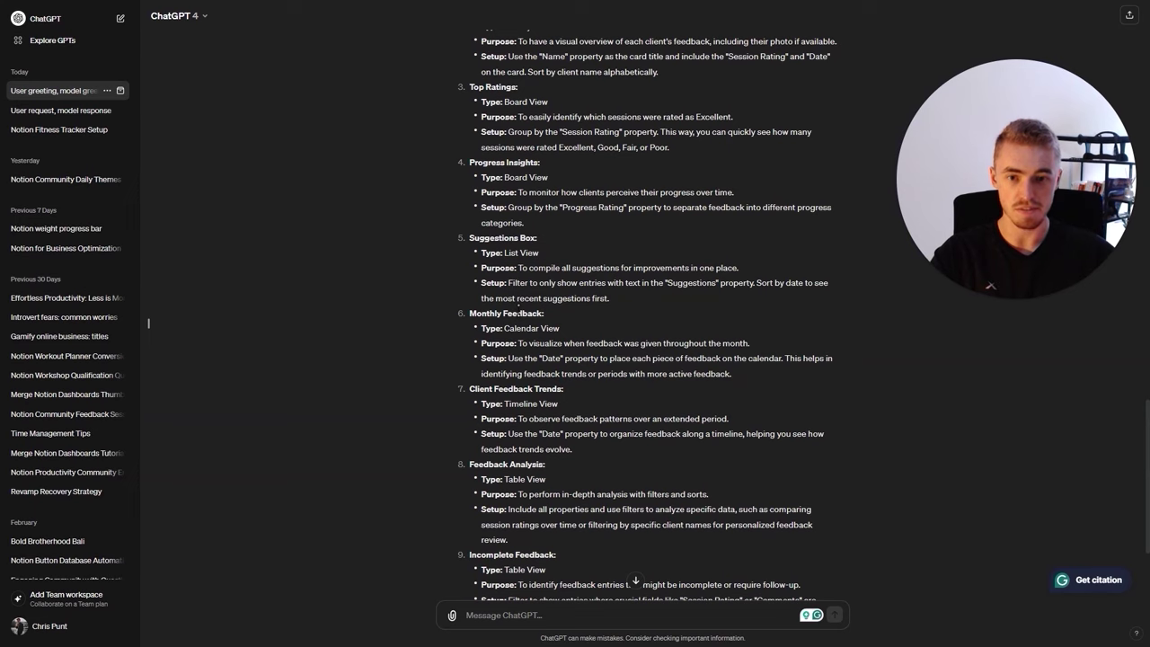
scroll(526, 300, "up", 1)
left_click_drag(433, 233, 649, 386)
left_click(615, 365)
left_click_drag(740, 434, 471, 223)
left_click(600, 261)
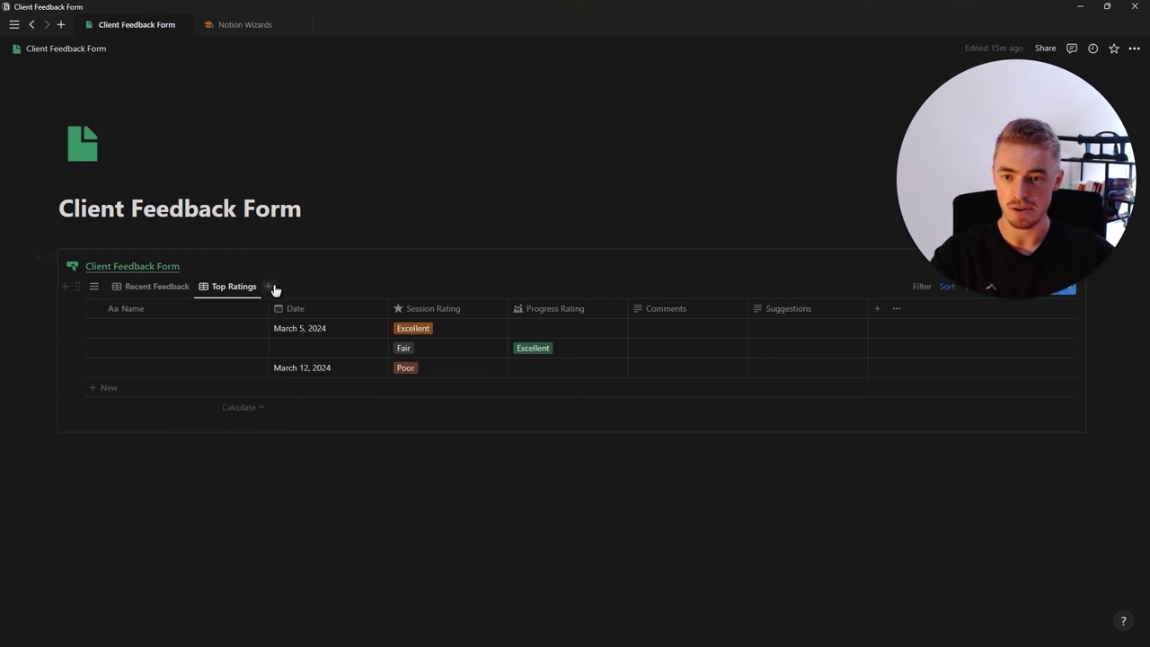
In Notion, add a Board view to the Client Feedback Form database, grouped by Progress Rating with colored columns
left_click(273, 288)
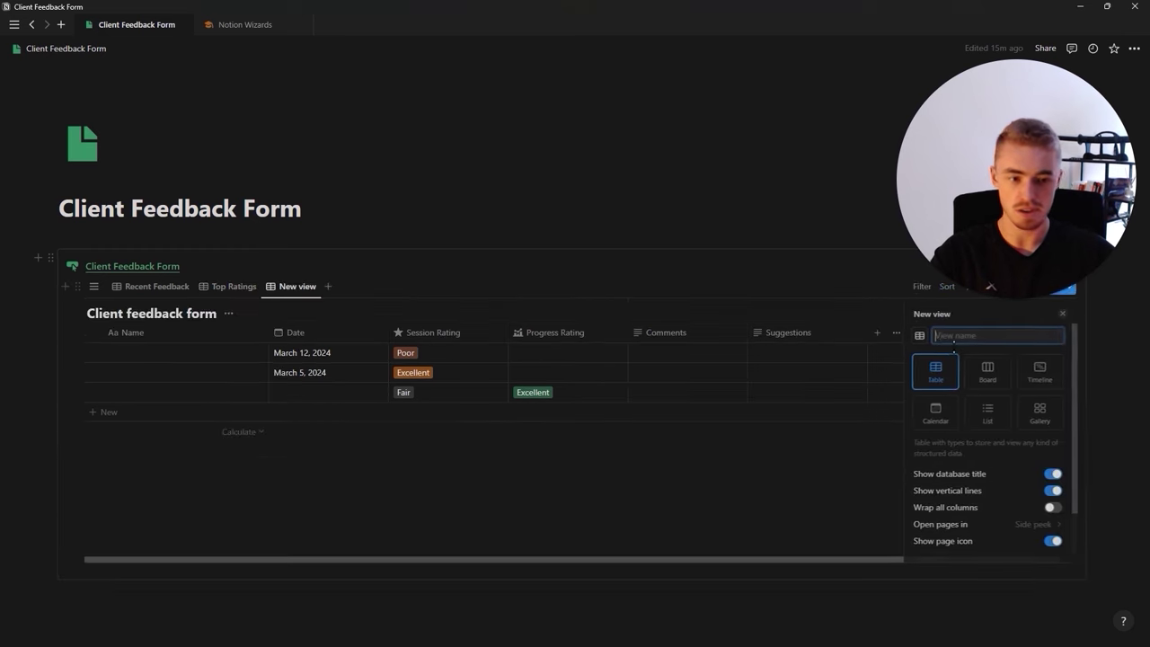
left_click(1002, 371)
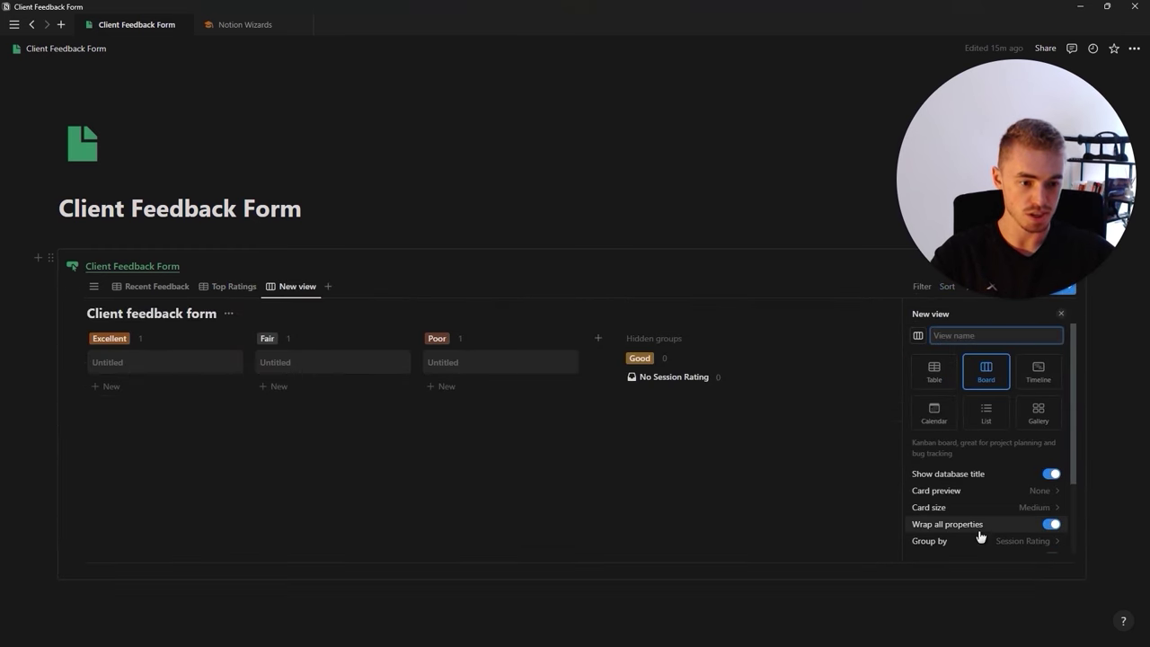
left_click(986, 541)
left_click(979, 335)
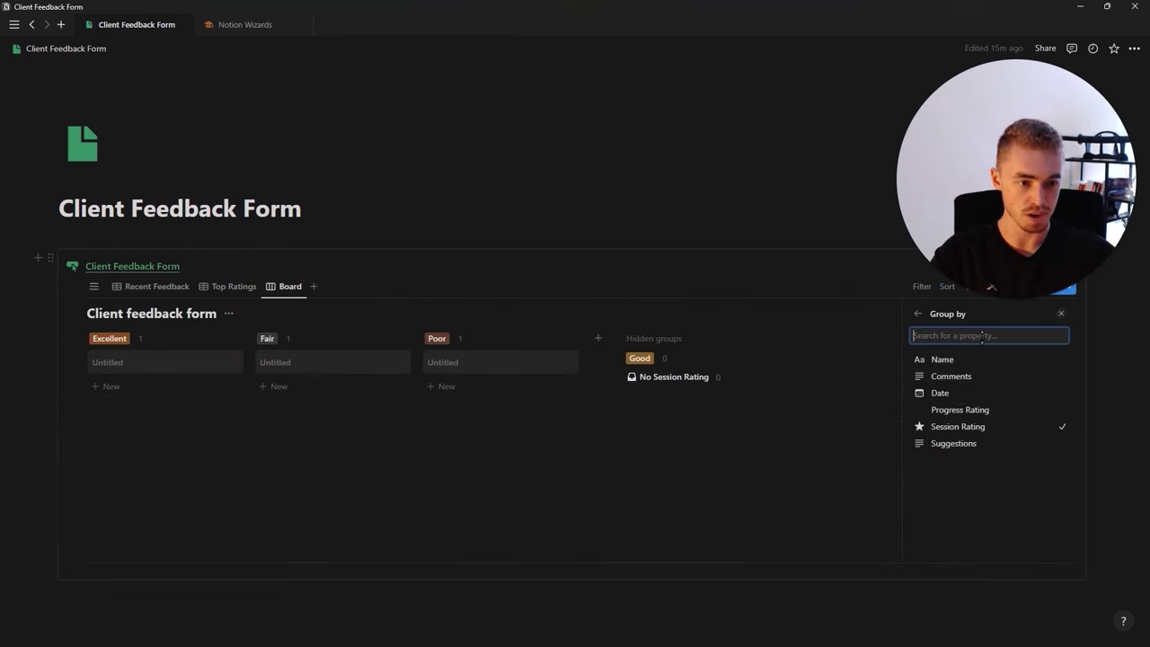
left_click(970, 410)
left_click(1009, 386)
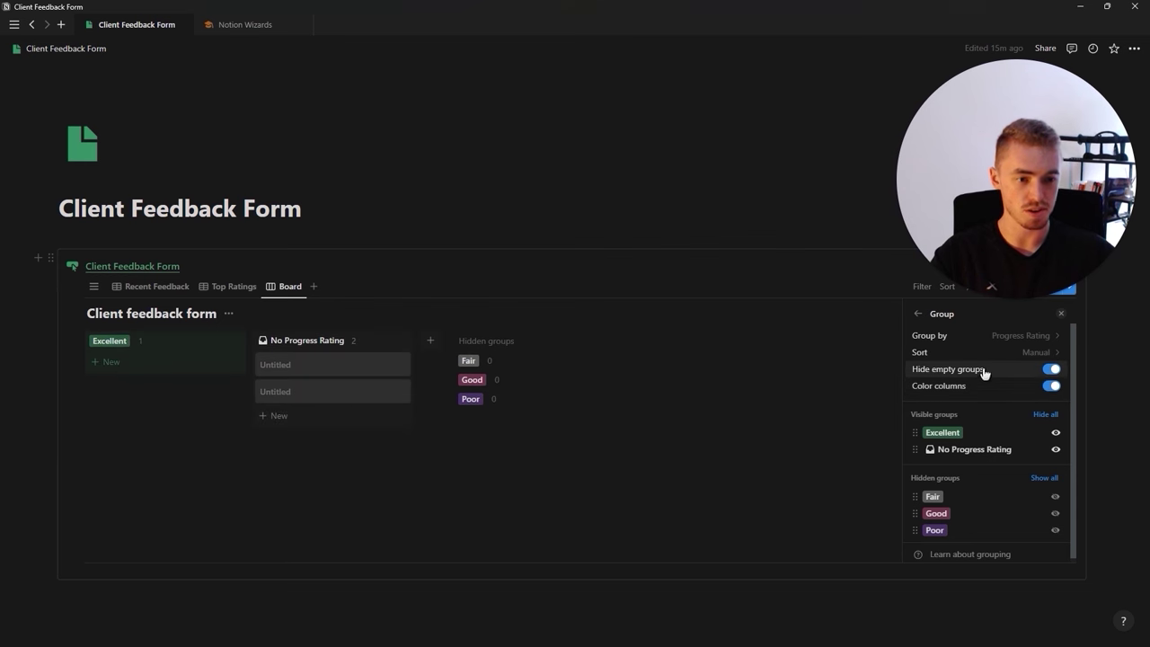
Show the board's empty groups and hide both the No Progress Rating group and the database title
left_click(981, 370)
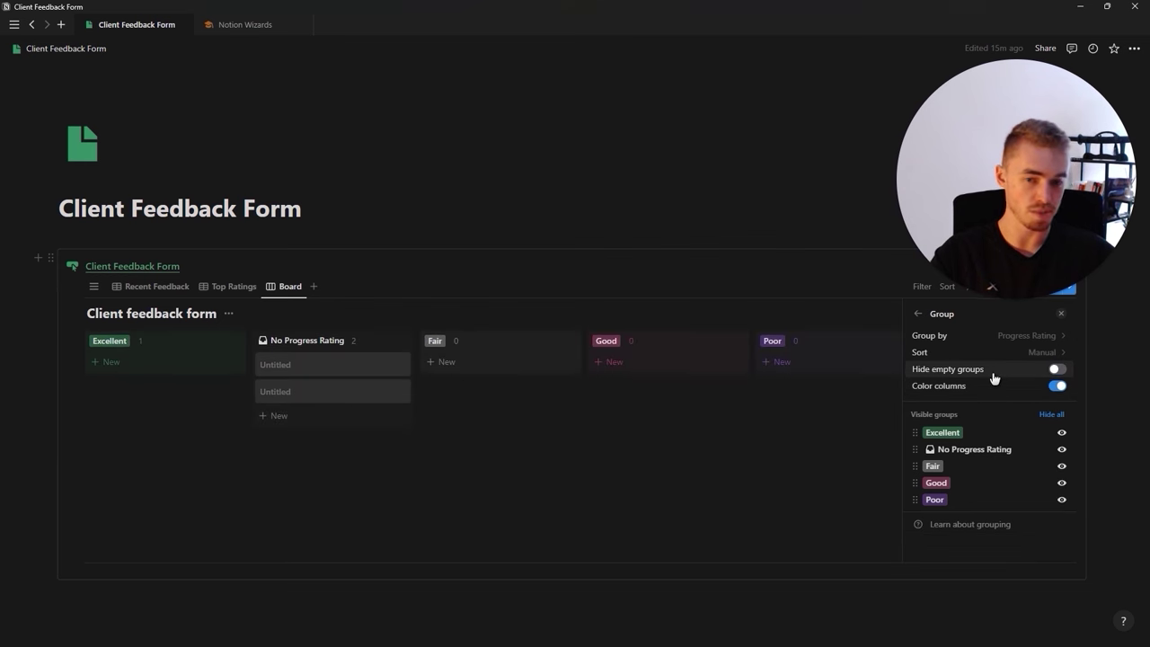
left_click(1062, 451)
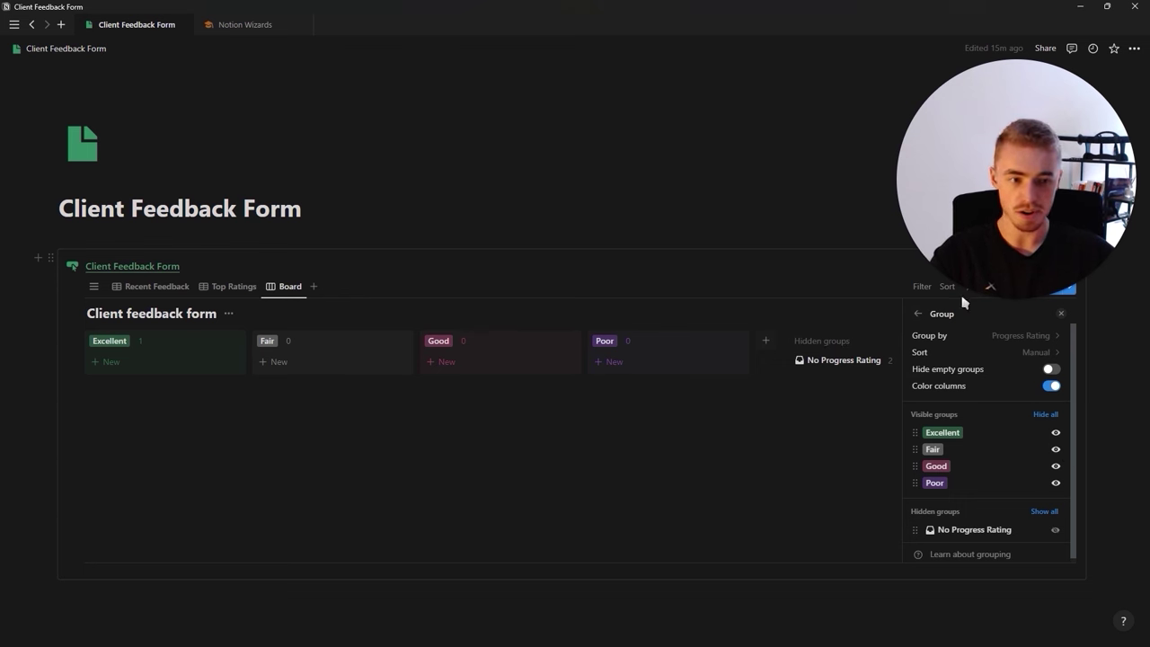
left_click(1061, 313)
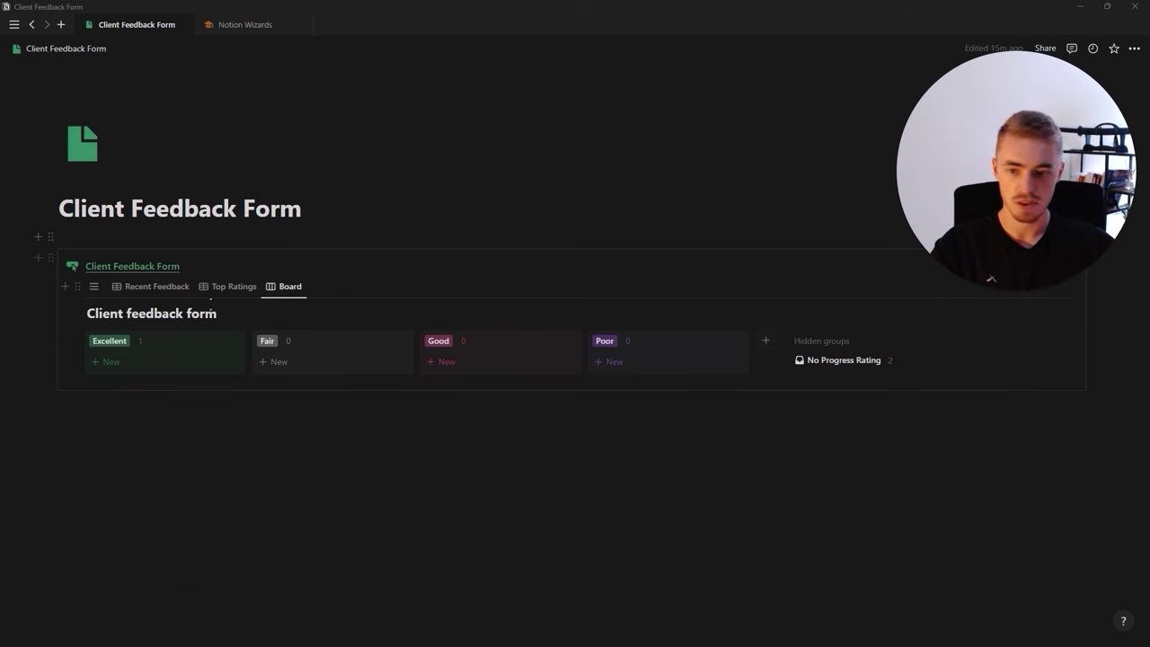
left_click(226, 315)
left_click(251, 371)
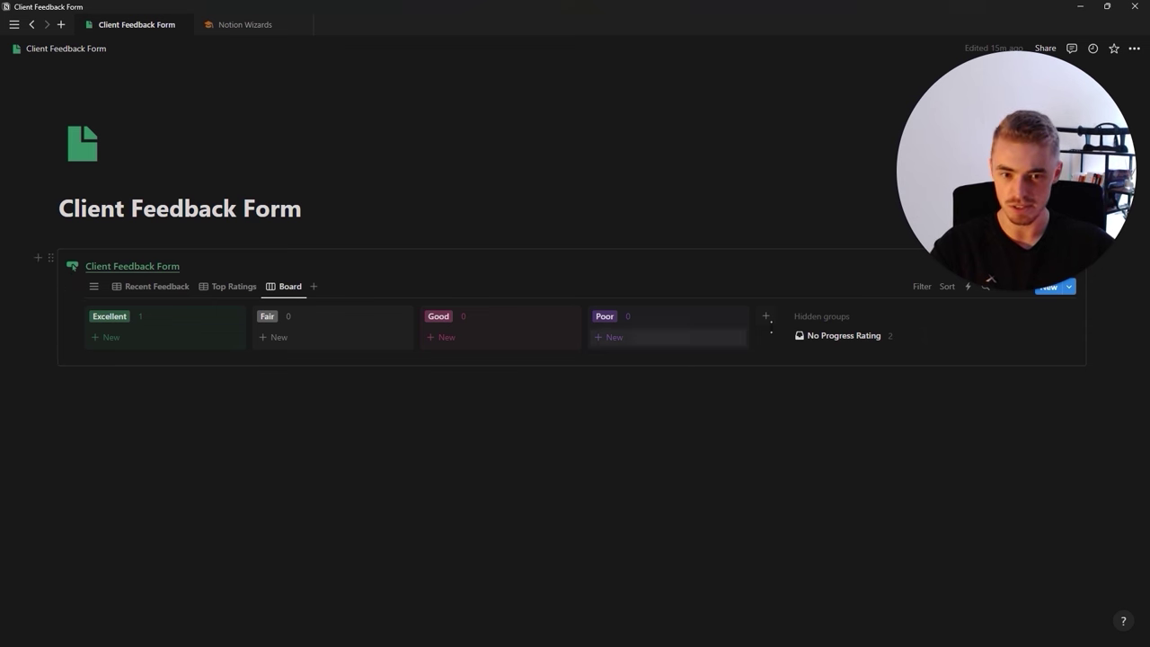
Move one card from the hidden No Progress Rating group to Good and the other to Poor
left_click(832, 335)
left_click_drag(831, 412, 665, 343)
left_click(821, 335)
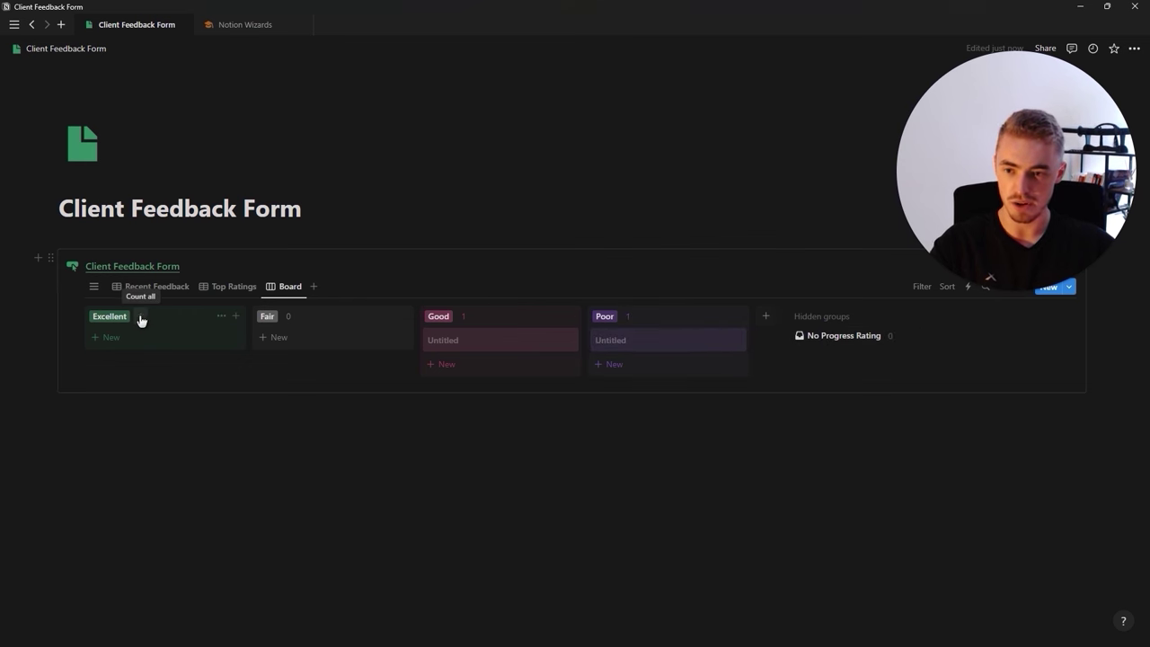
Add three blank cards to the board's Good group and move that group directly after Excellent
left_click(457, 363)
left_click(493, 397)
left_click(497, 418)
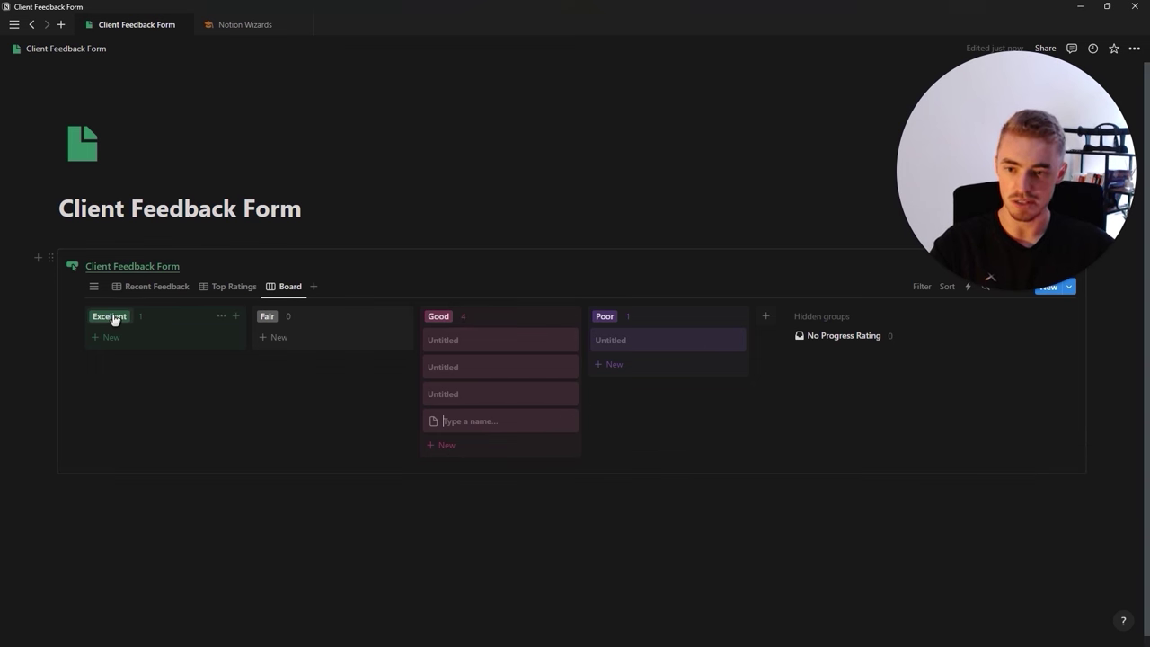
left_click_drag(489, 319, 309, 315)
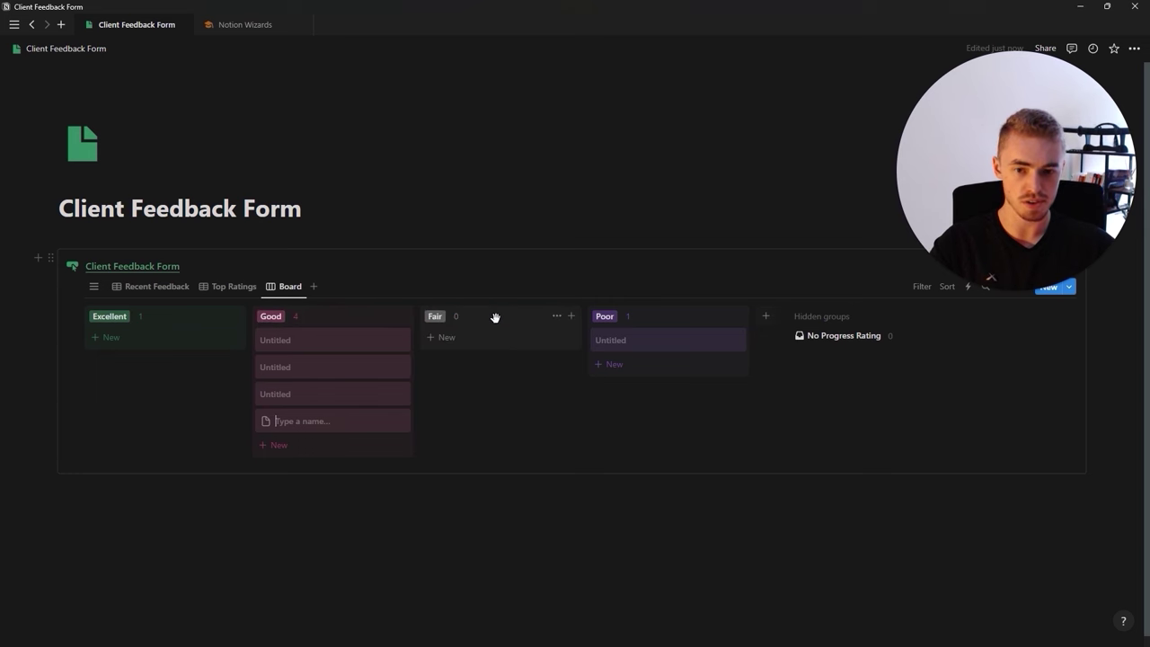
Add nine blank entries to the board's Excellent group and review all entries in the unnamed table view
left_click(127, 337)
left_click(142, 346)
left_click(146, 341)
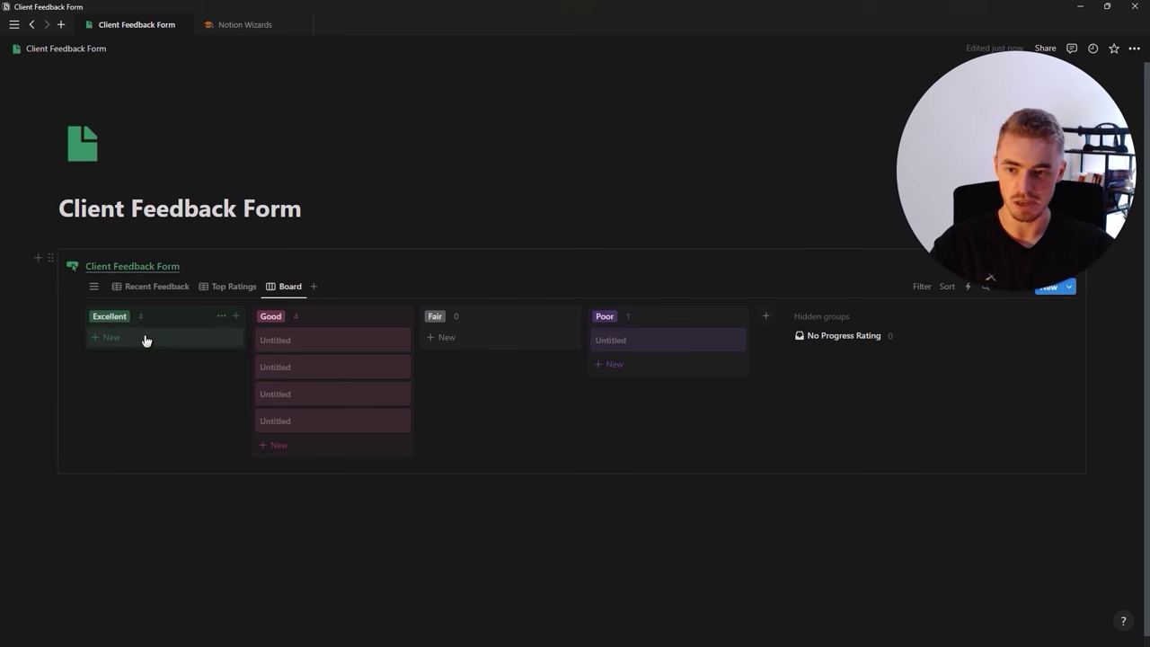
left_click(144, 340)
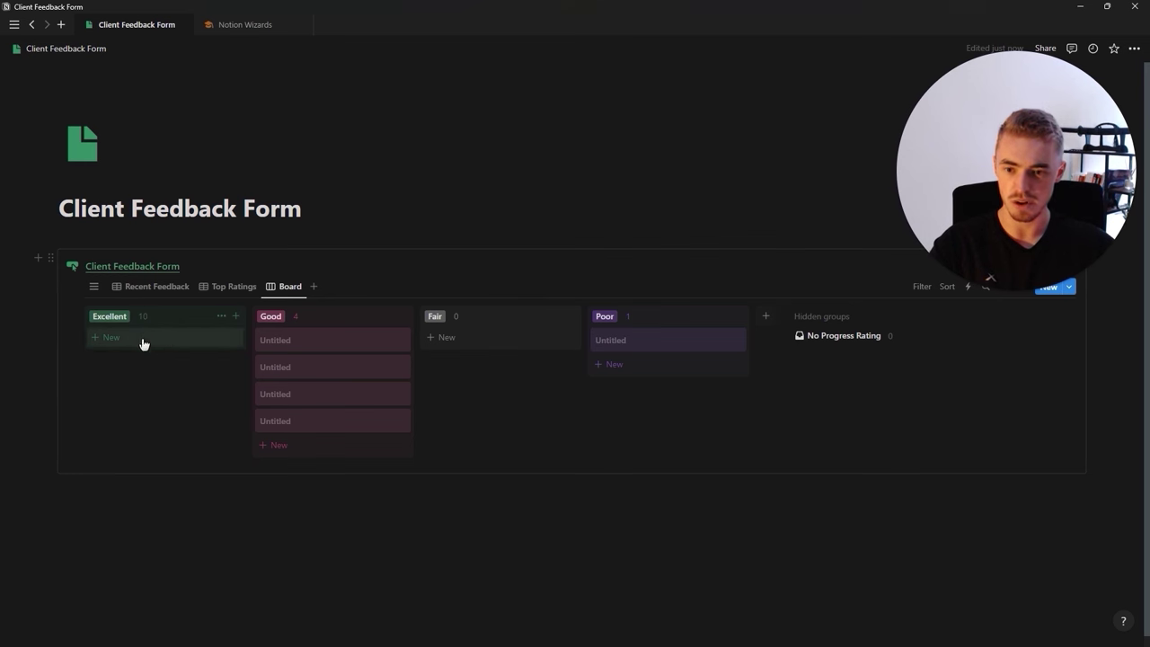
left_click(97, 286)
scroll(498, 362, "up", 3)
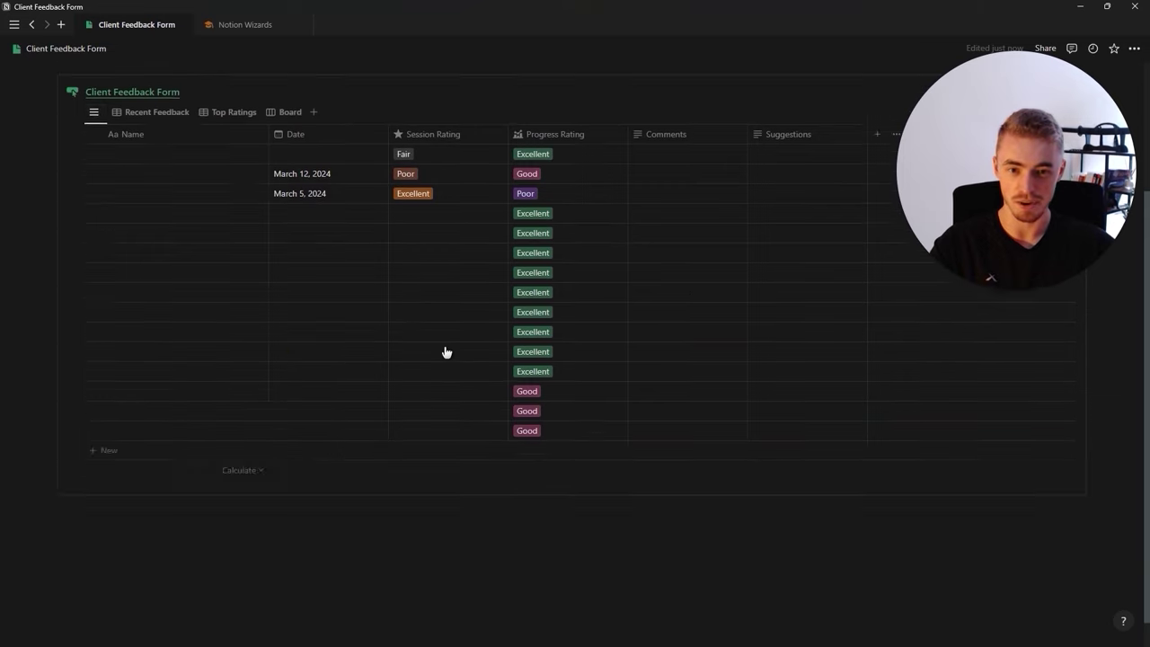
Review the feedback cards in each Progress Rating group of the Board view
left_click(280, 289)
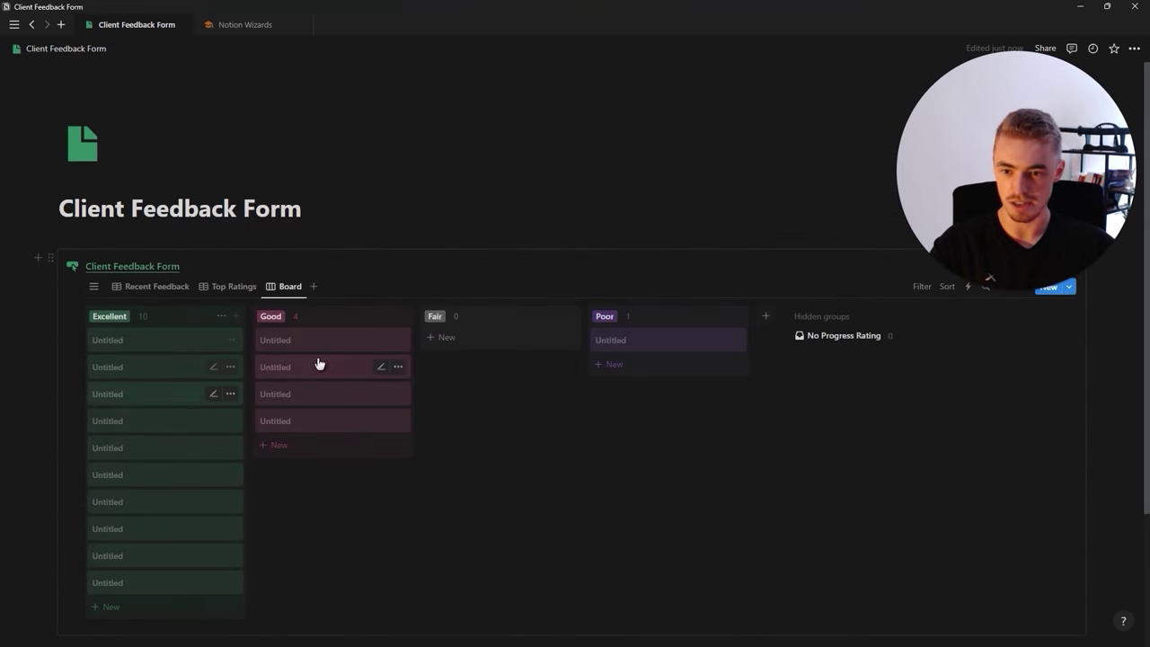
scroll(372, 341, "down", 3)
scroll(372, 350, "up", 2)
scroll(373, 348, "down", 3)
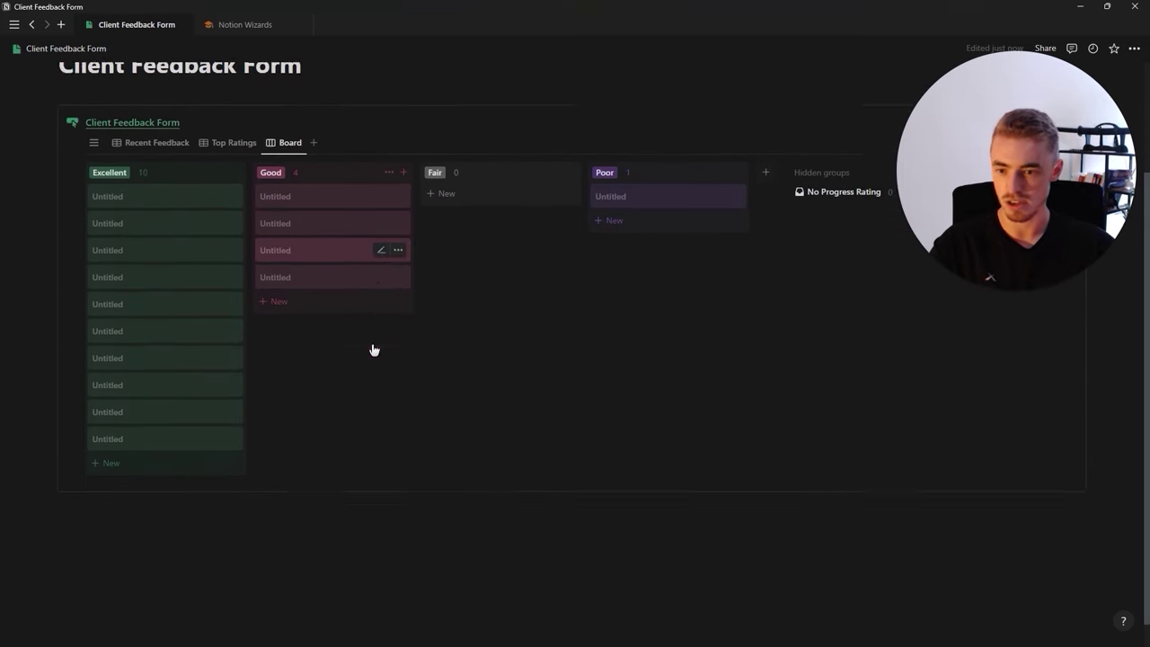
scroll(336, 333, "up", 3)
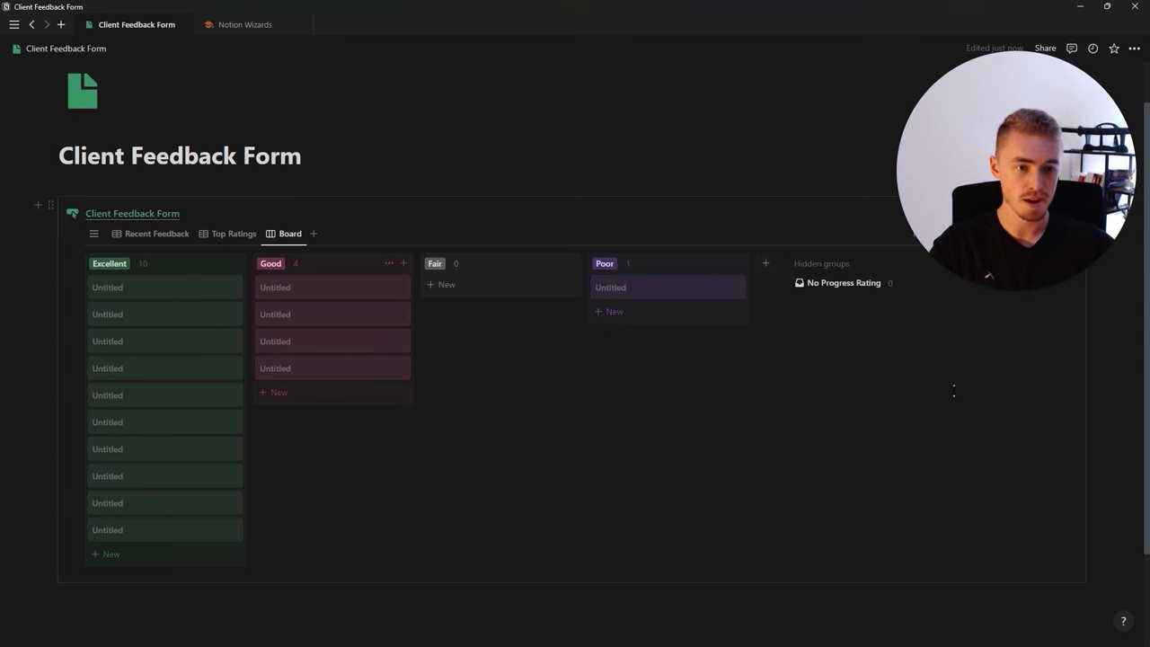
scroll(954, 390, "up", 2)
left_click_drag(1037, 274, 1037, 231)
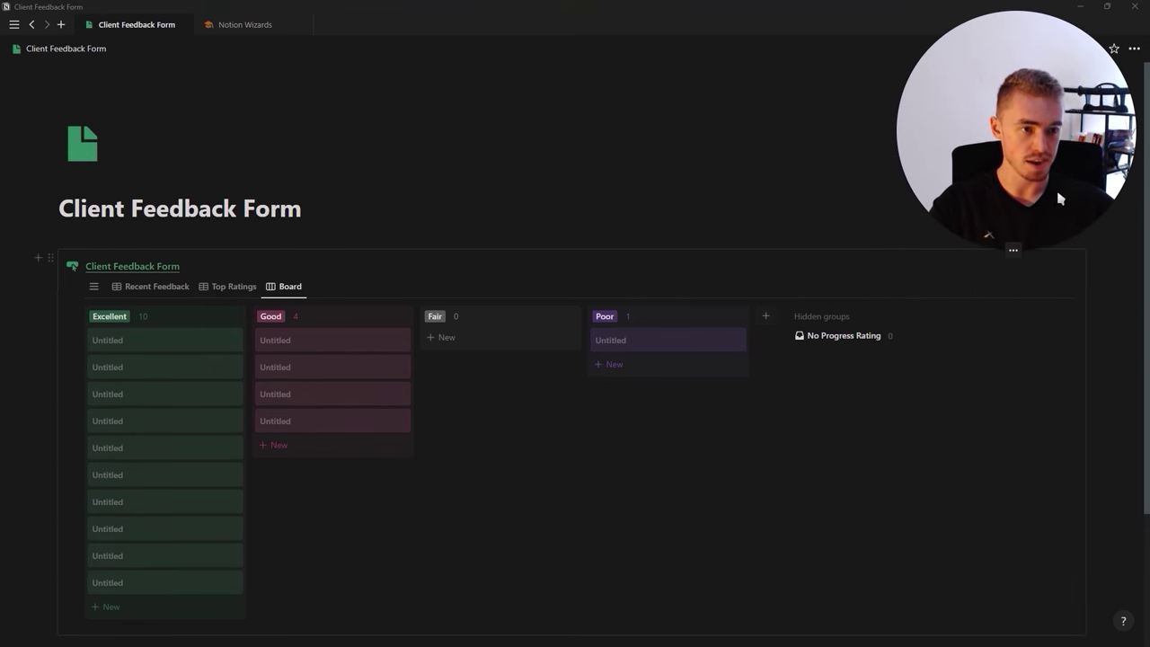
Show the Date and Session Rating properties on the board's cards
left_click(1022, 286)
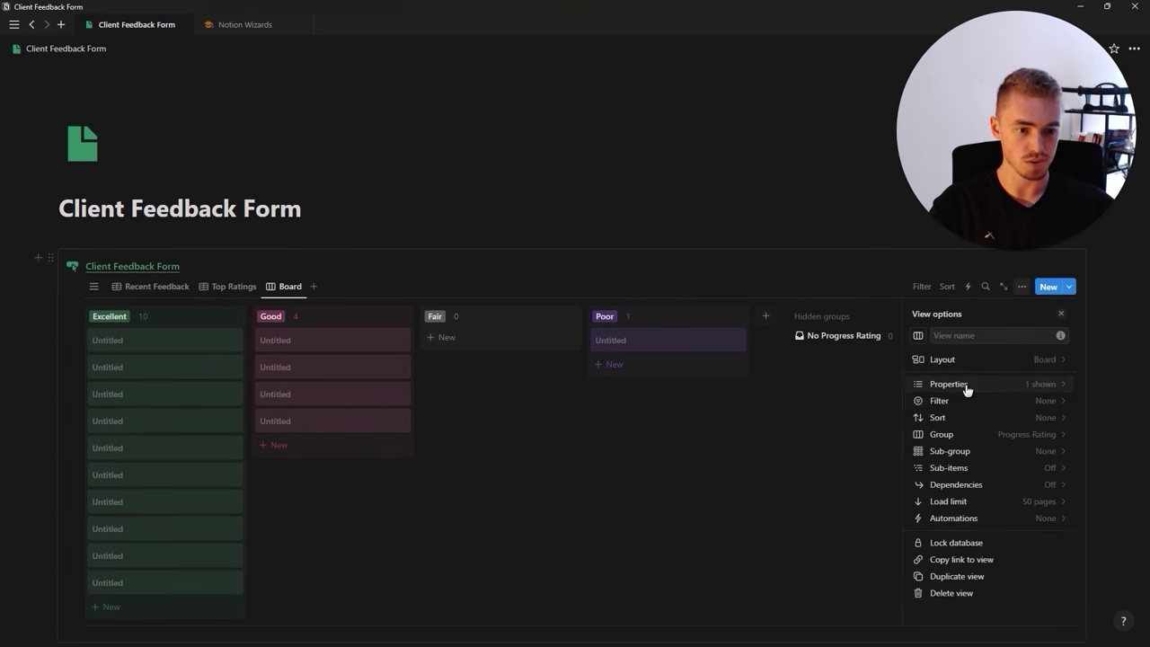
left_click(963, 385)
left_click(1049, 436)
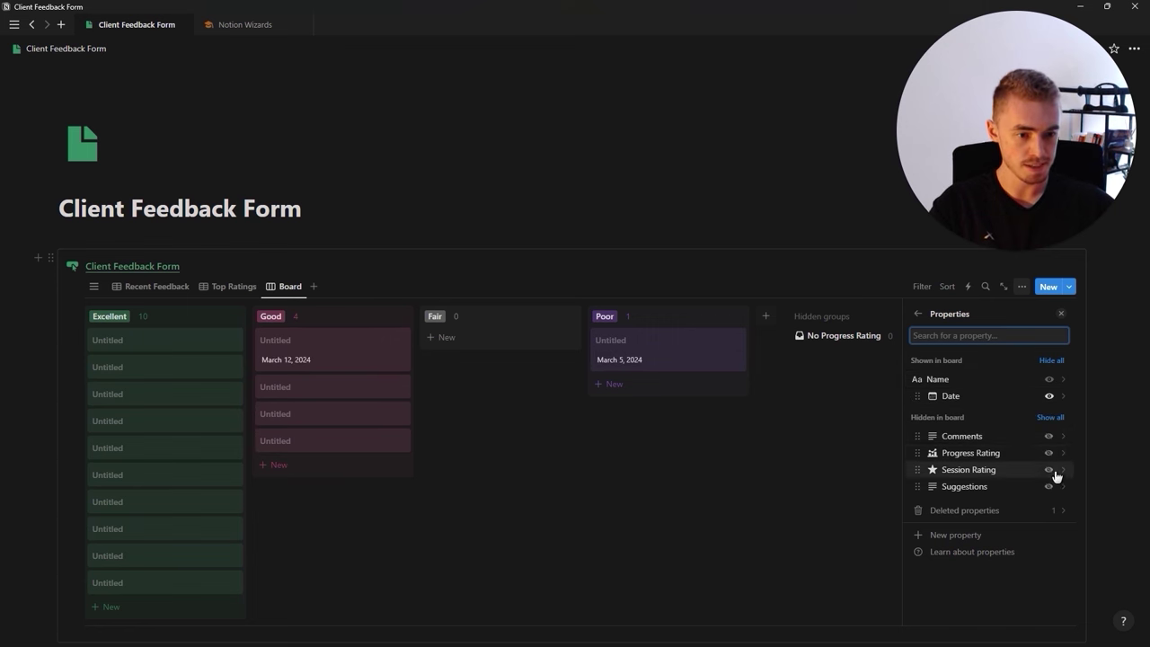
left_click(1050, 471)
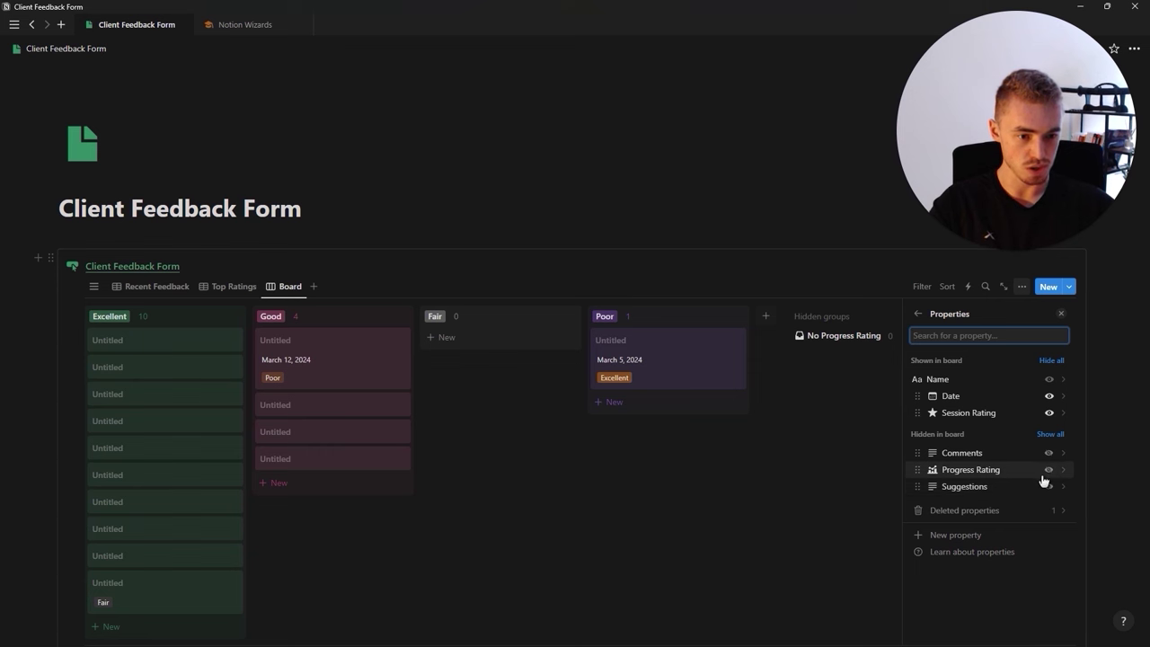
left_click(1061, 313)
Move the Comments property below Suggestions in the page of the Good group's first card, and close the page
left_click(335, 345)
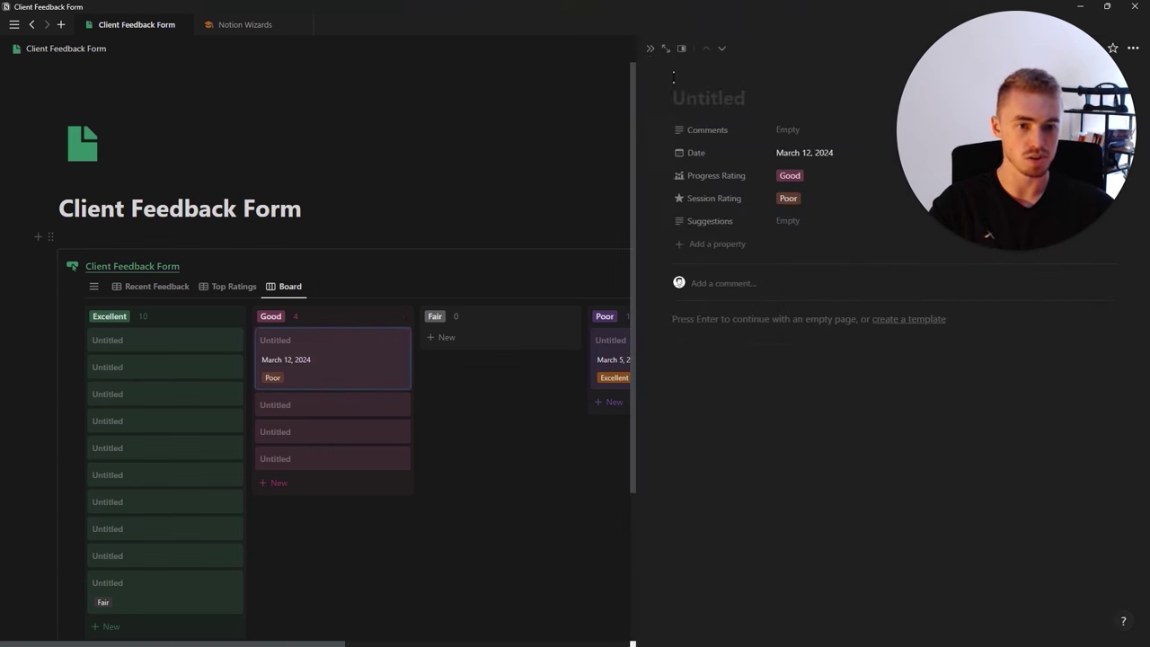
left_click_drag(726, 129, 733, 235)
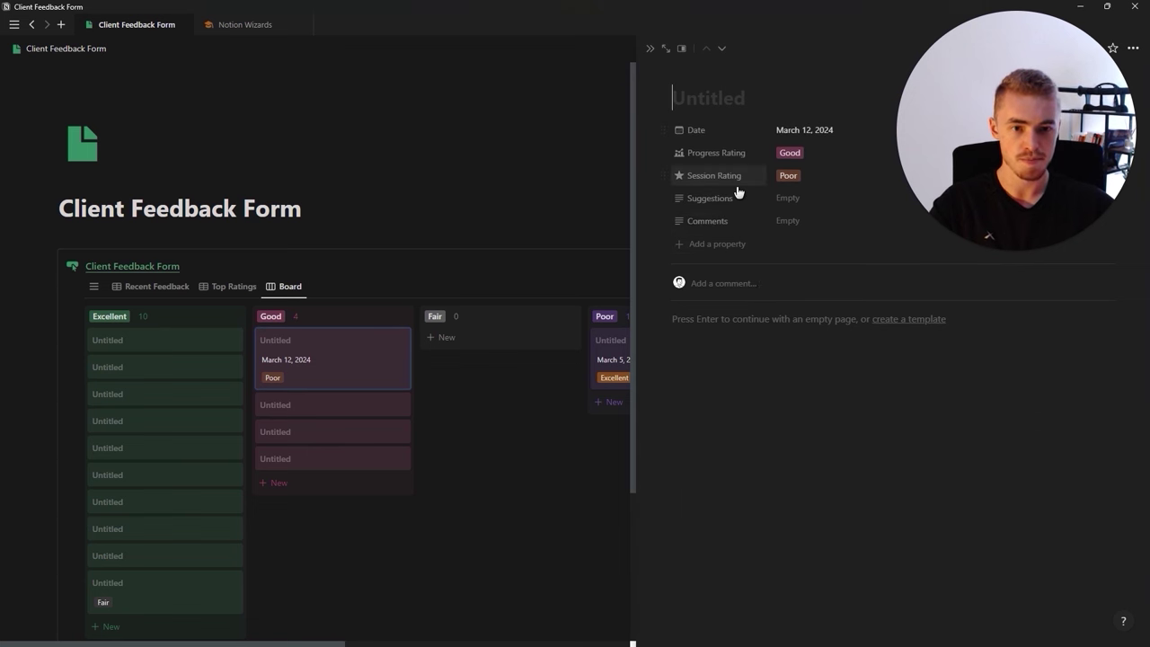
left_click(650, 48)
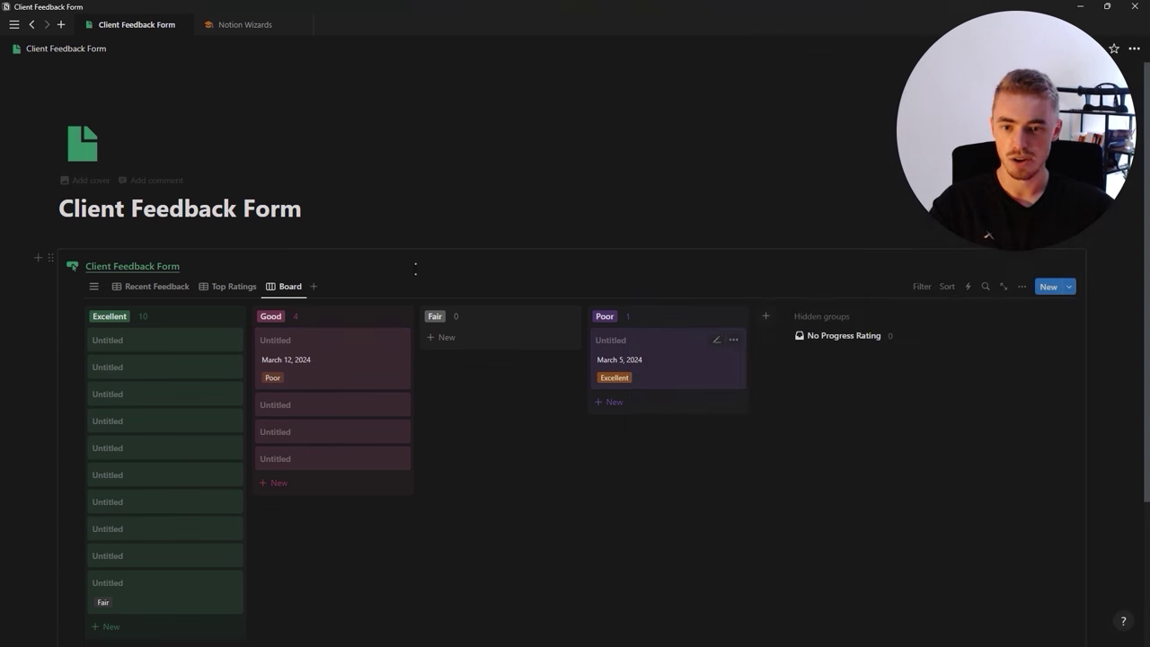
Add a List view named Suggestion Box to the feedback database
key("alt+Tab")
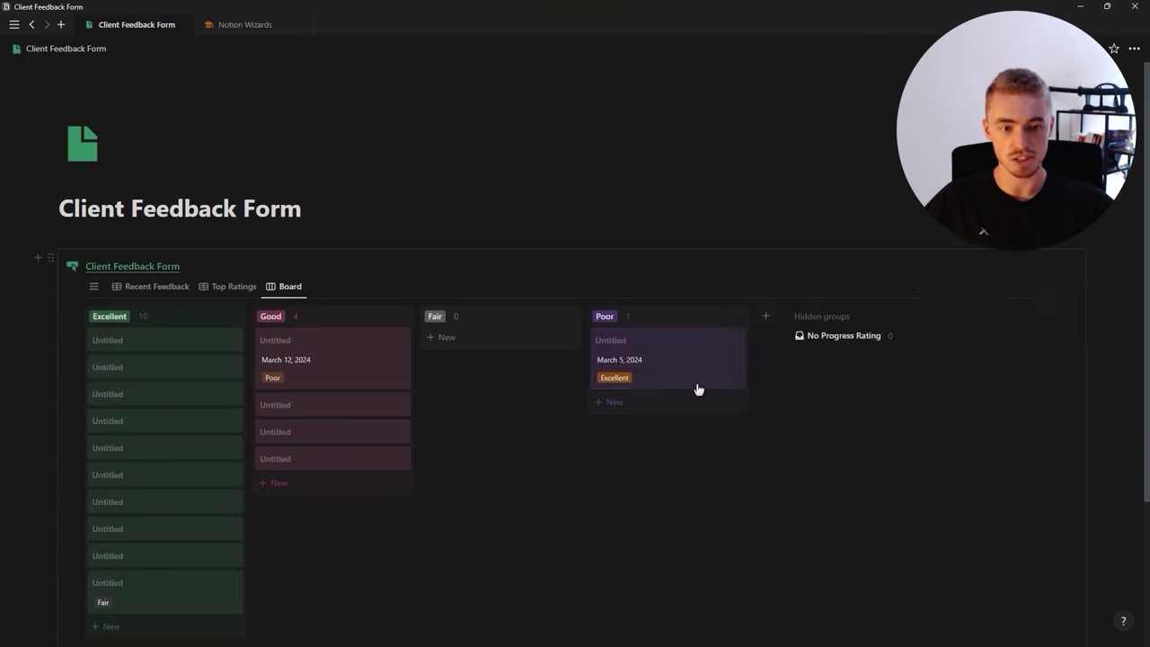
left_click(339, 289)
left_click(356, 286)
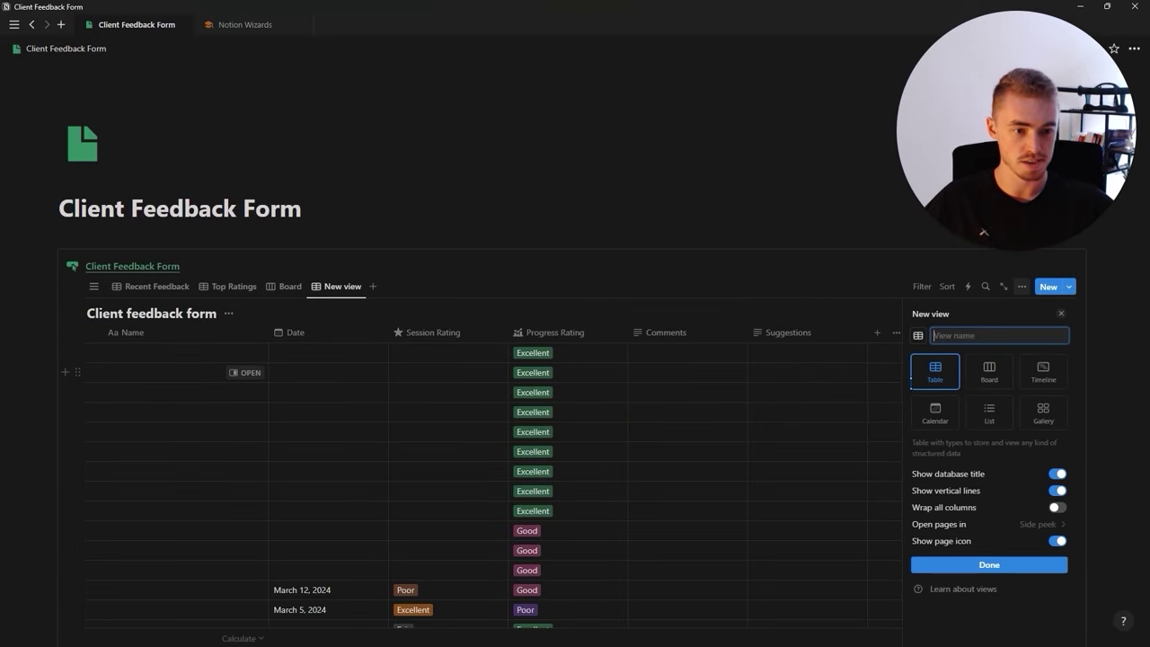
left_click(989, 411)
left_click(976, 335)
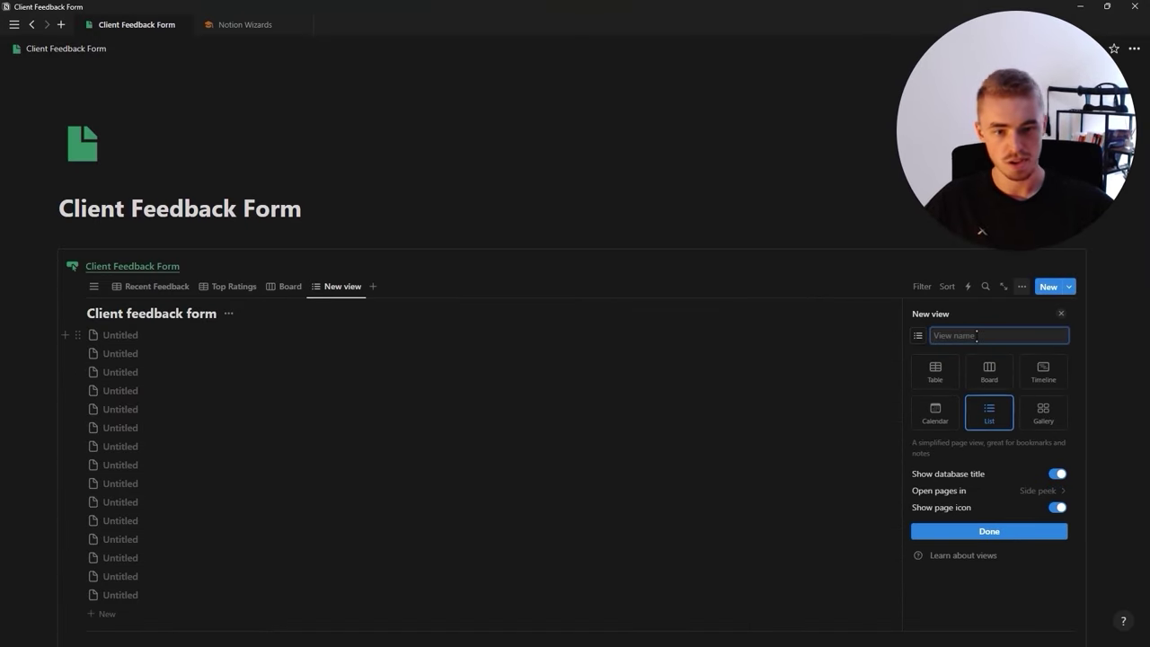
type("Sugg")
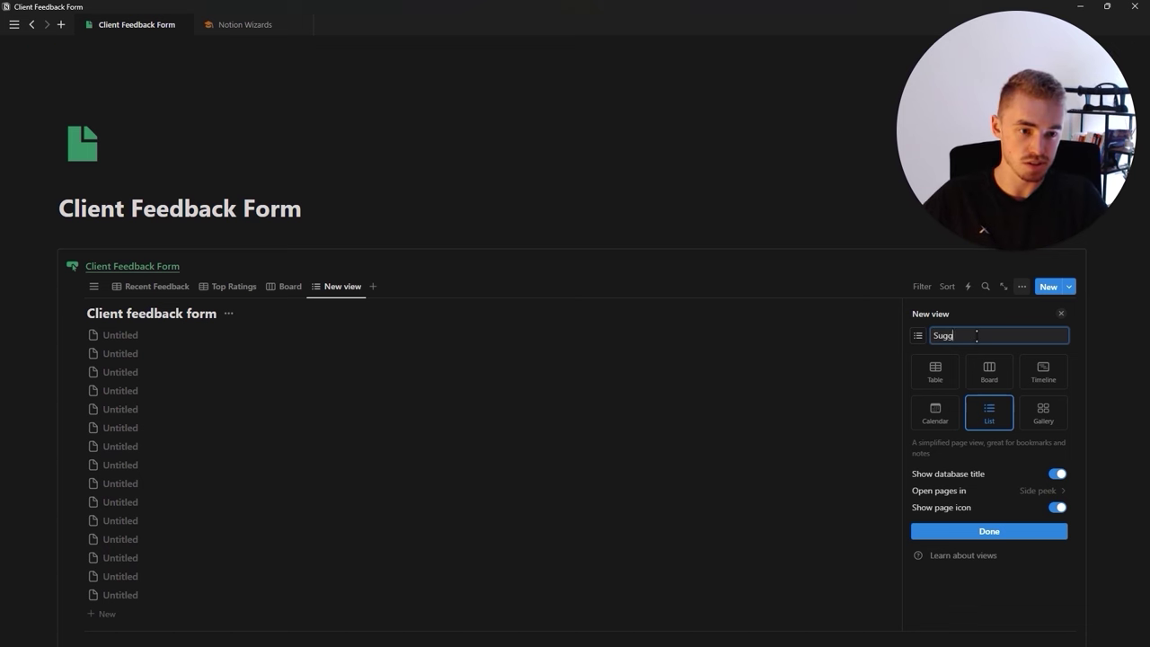
type("estion Box")
key("Return")
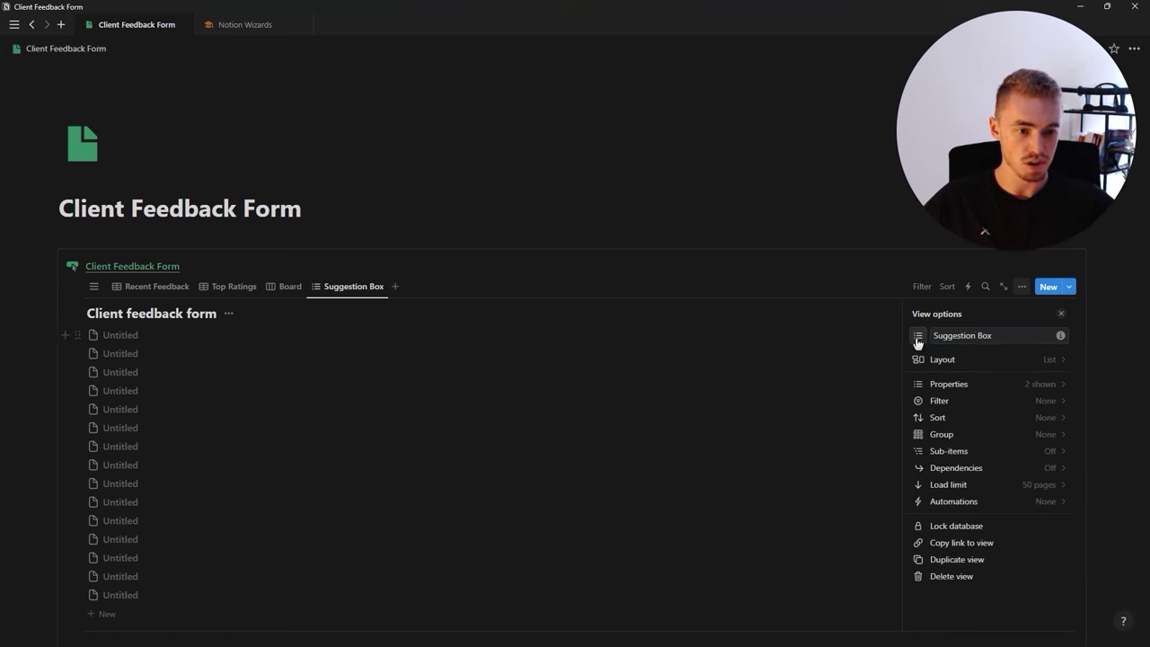
Give the Suggestion Box view an open package icon, found by searching for "box"
left_click(917, 336)
type("box")
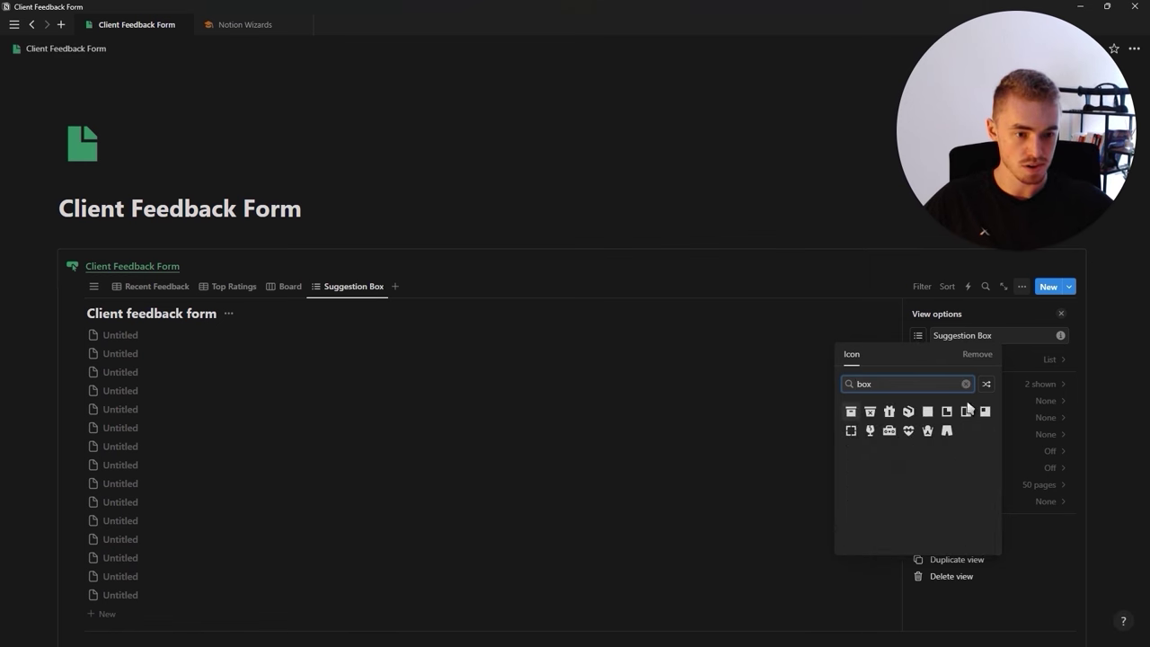
left_click(908, 411)
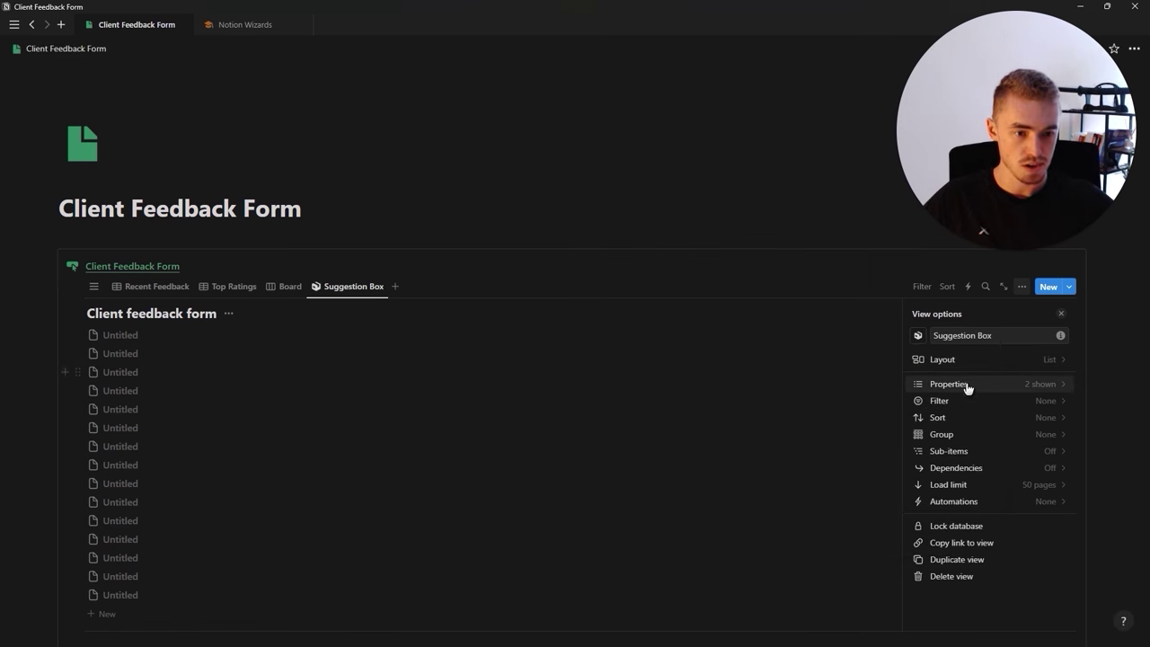
Show Suggestions instead of Date in the Suggestion Box list and hide the database title
left_click(984, 386)
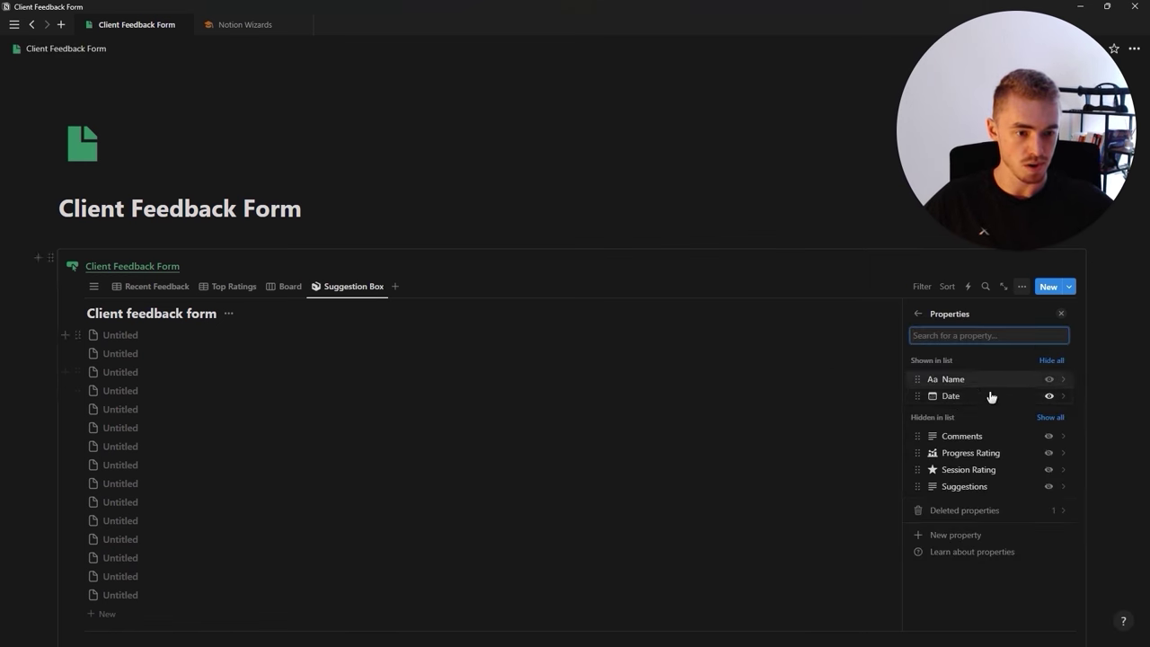
left_click(1049, 398)
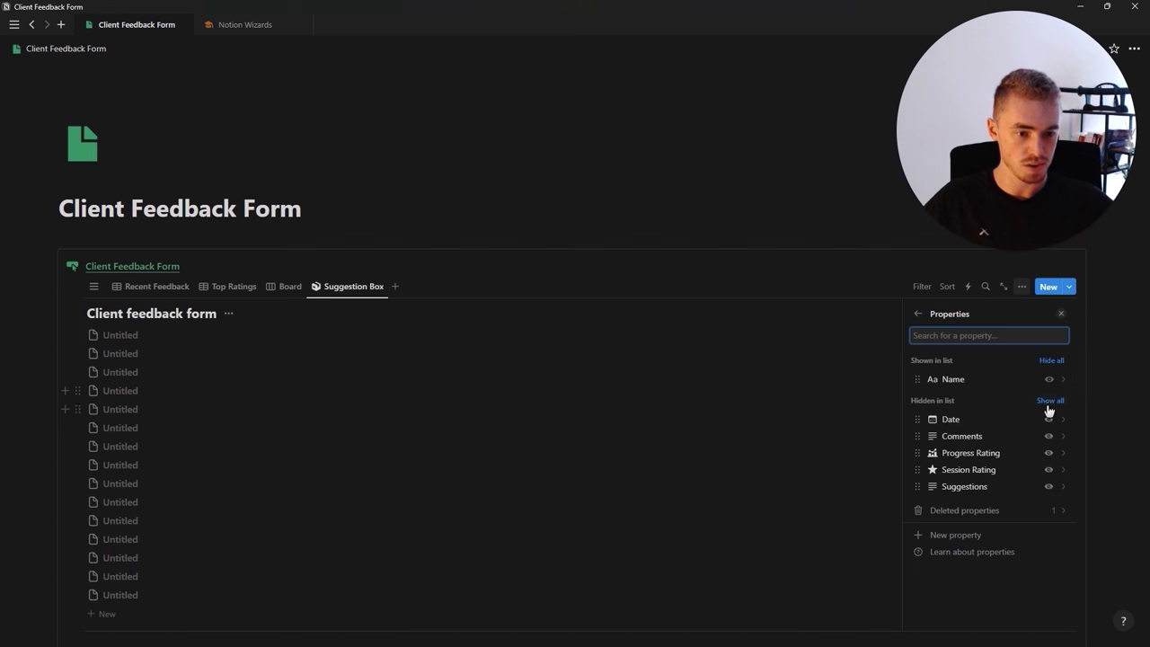
left_click(1048, 487)
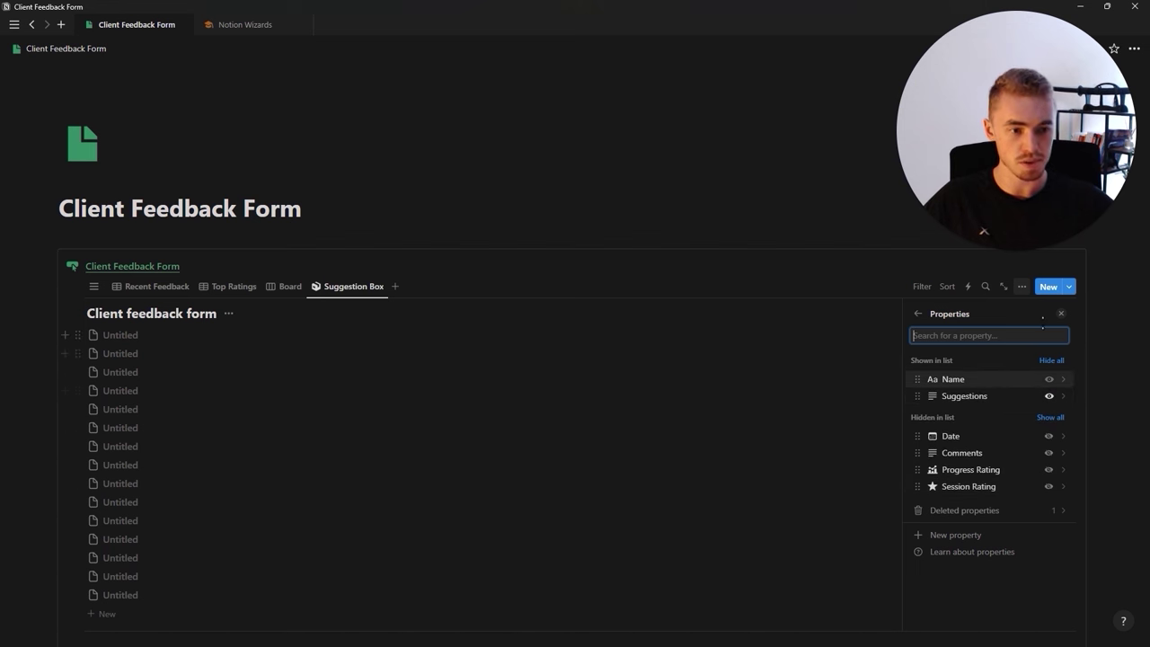
left_click(1061, 317)
left_click(232, 315)
left_click(231, 375)
Sort the Suggestion Box view by Date in descending order
left_click(945, 287)
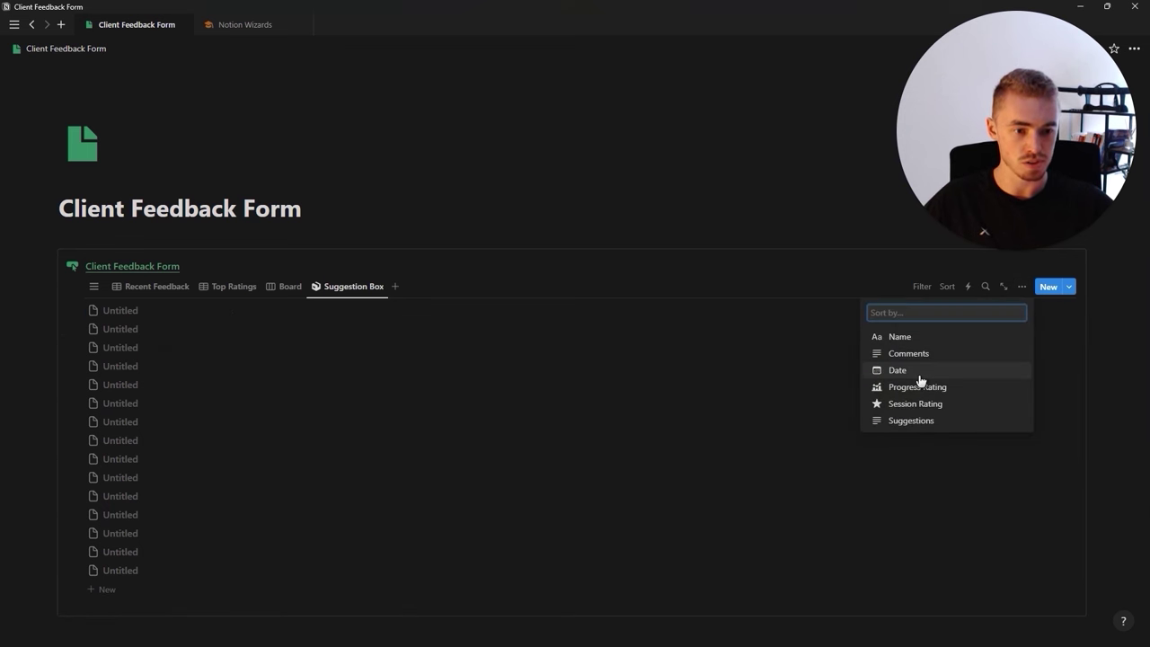
left_click(920, 375)
left_click(131, 340)
left_click(129, 379)
left_click(921, 287)
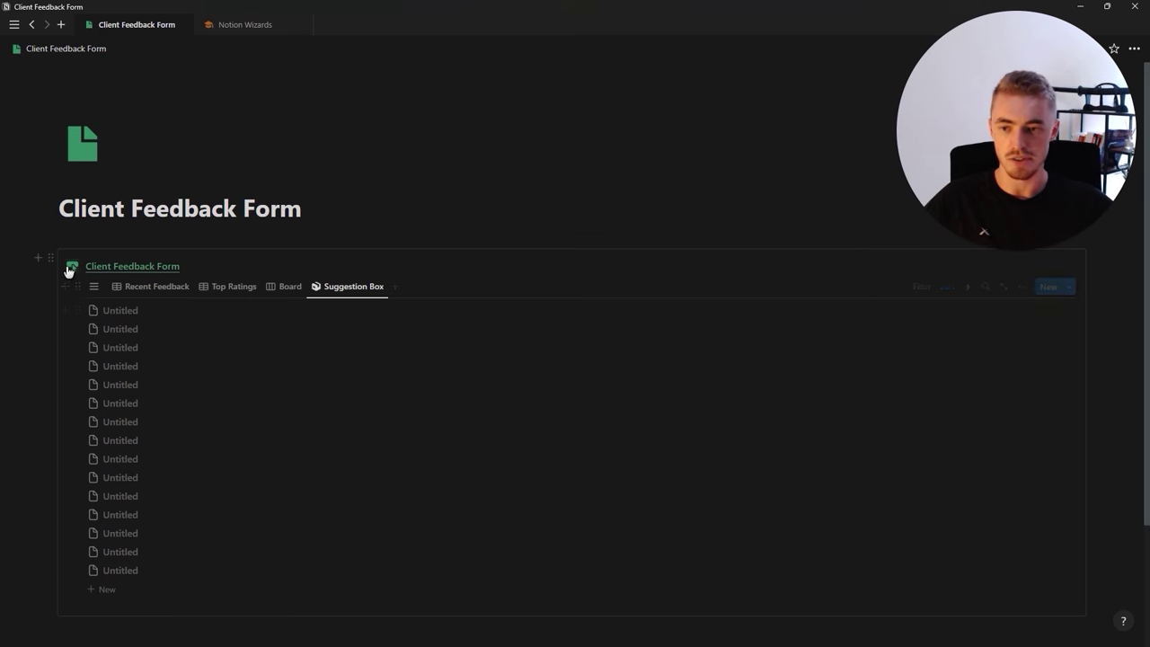
Enter 123 as the first entry's suggestion in the unnamed table view and check it in the Suggestion Box view
left_click(90, 287)
left_click(797, 337)
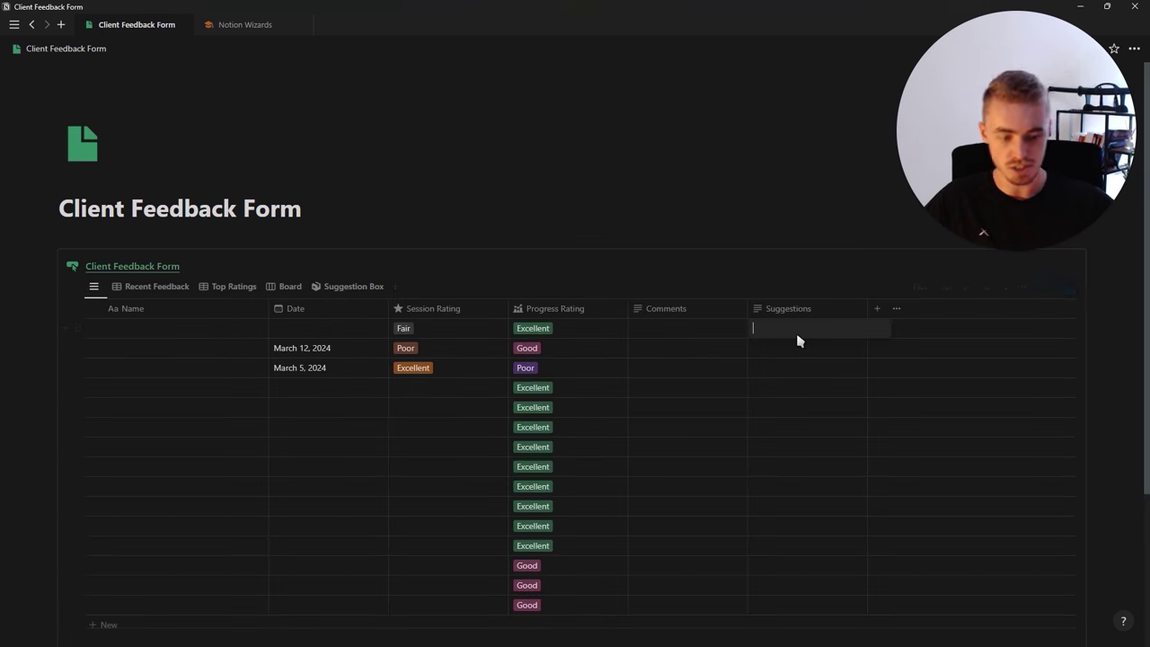
left_click(372, 286)
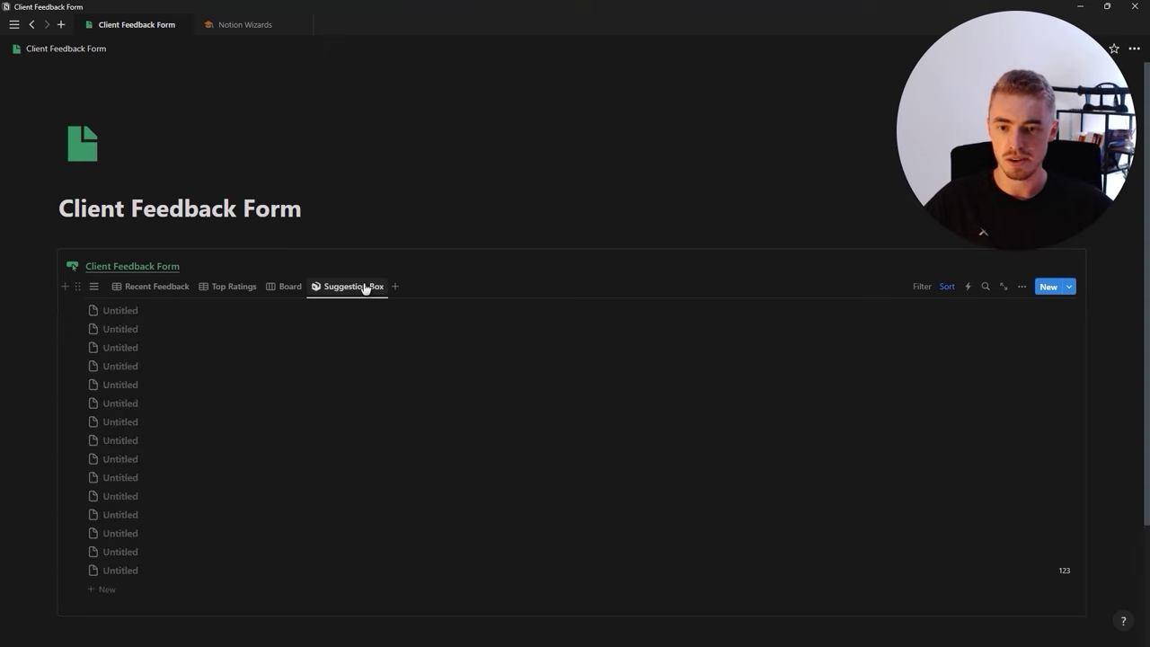
Set the date of the entry with suggestion 123 to March 13, 2024 and check its order in Suggestion Box
left_click(91, 286)
left_click(342, 348)
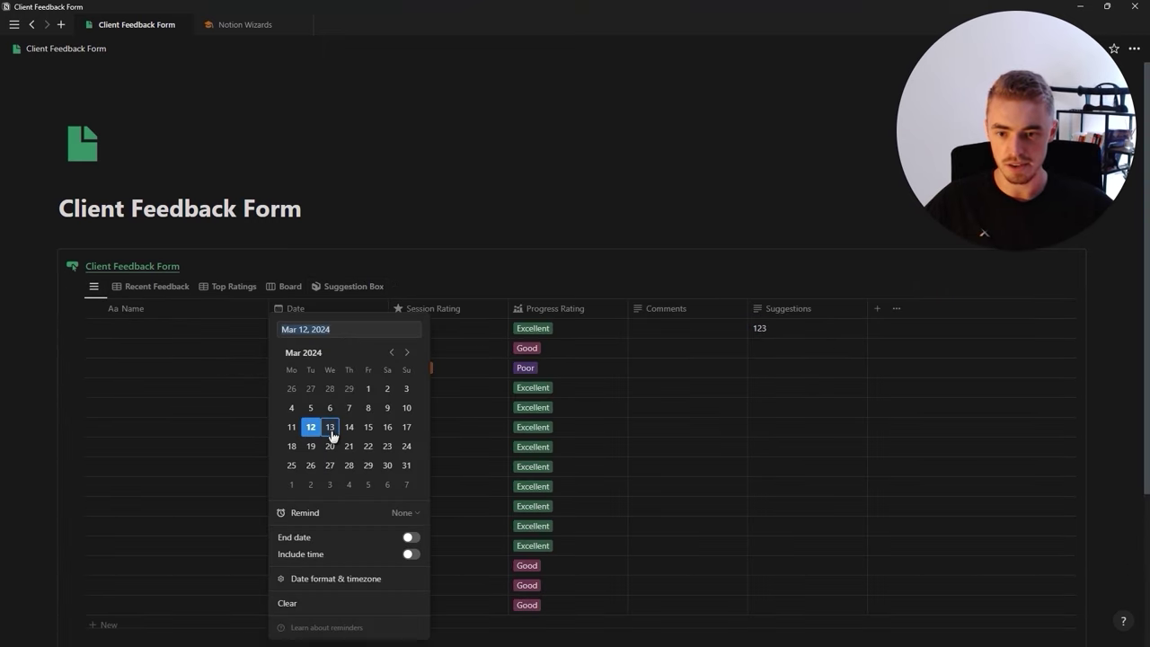
left_click(329, 427)
left_click(341, 287)
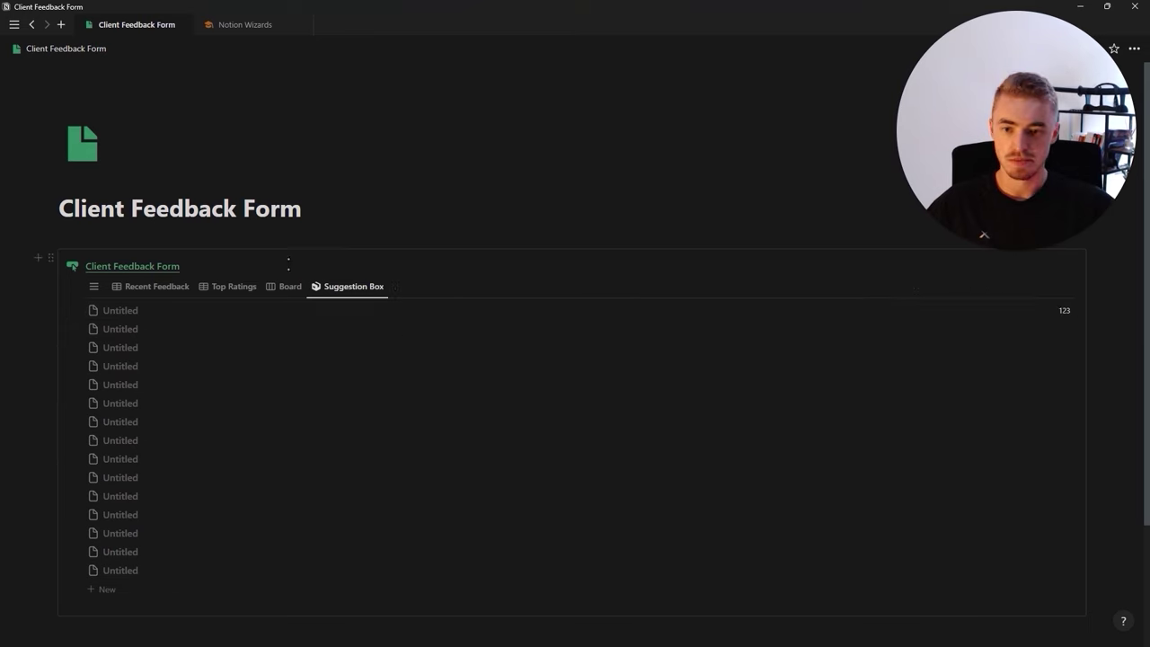
Rename the Board view to Progress Insights, following the view name in ChatGPT's list
left_click(289, 288)
left_click(289, 288)
left_click(289, 327)
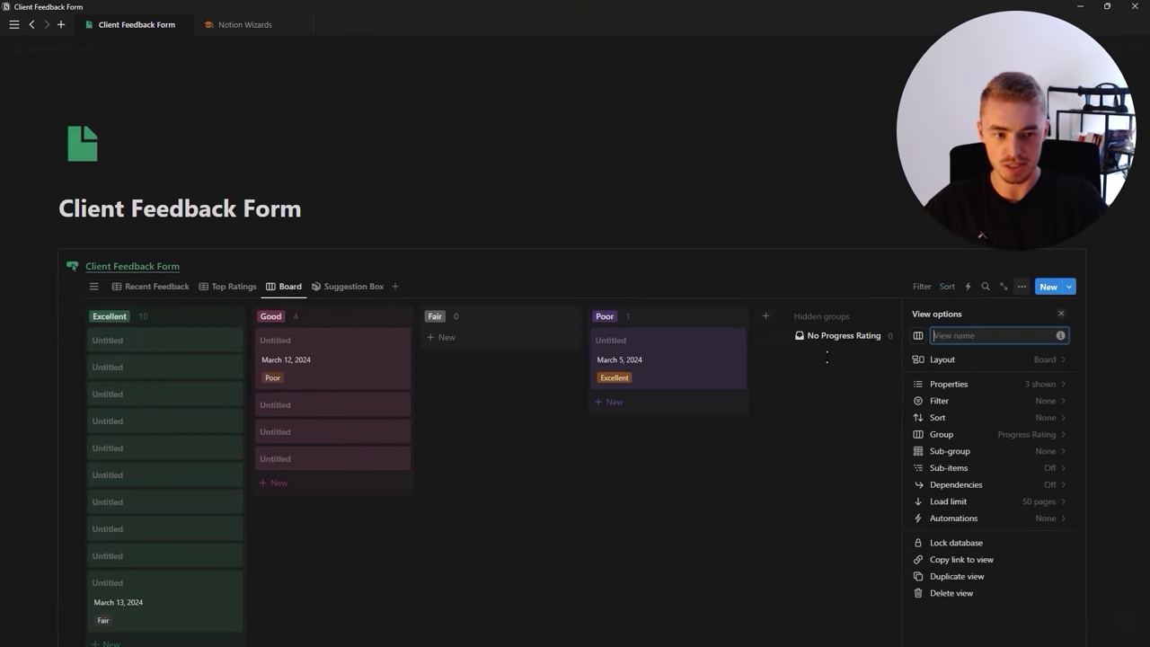
key("alt+Tab")
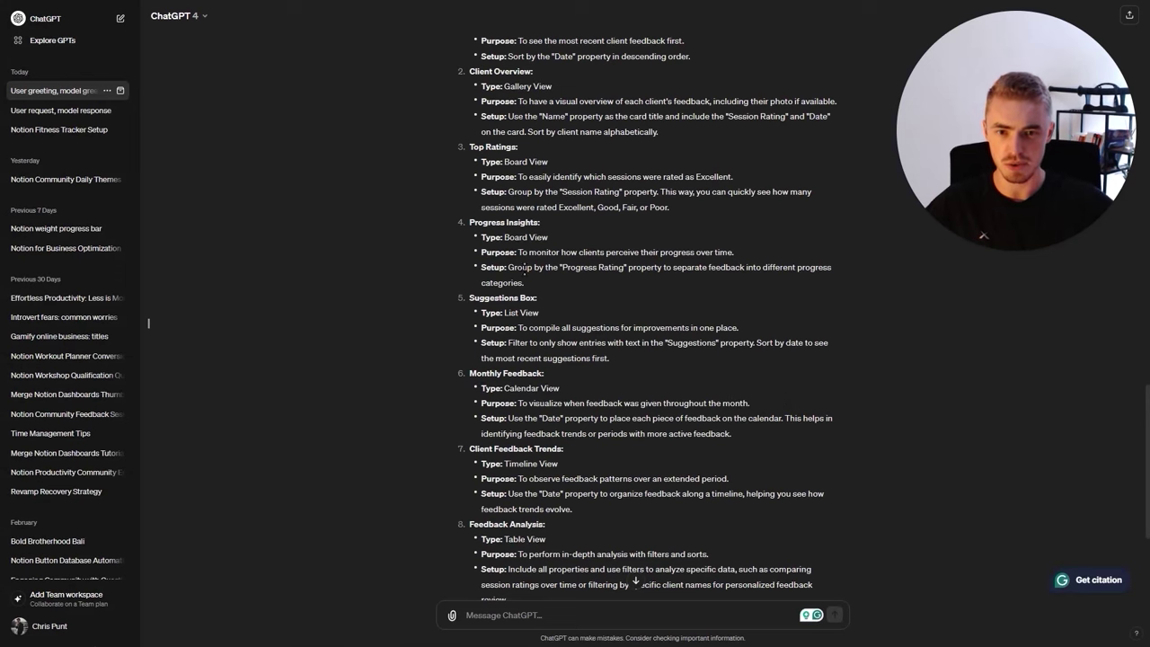
key("alt+Tab")
type("Pr")
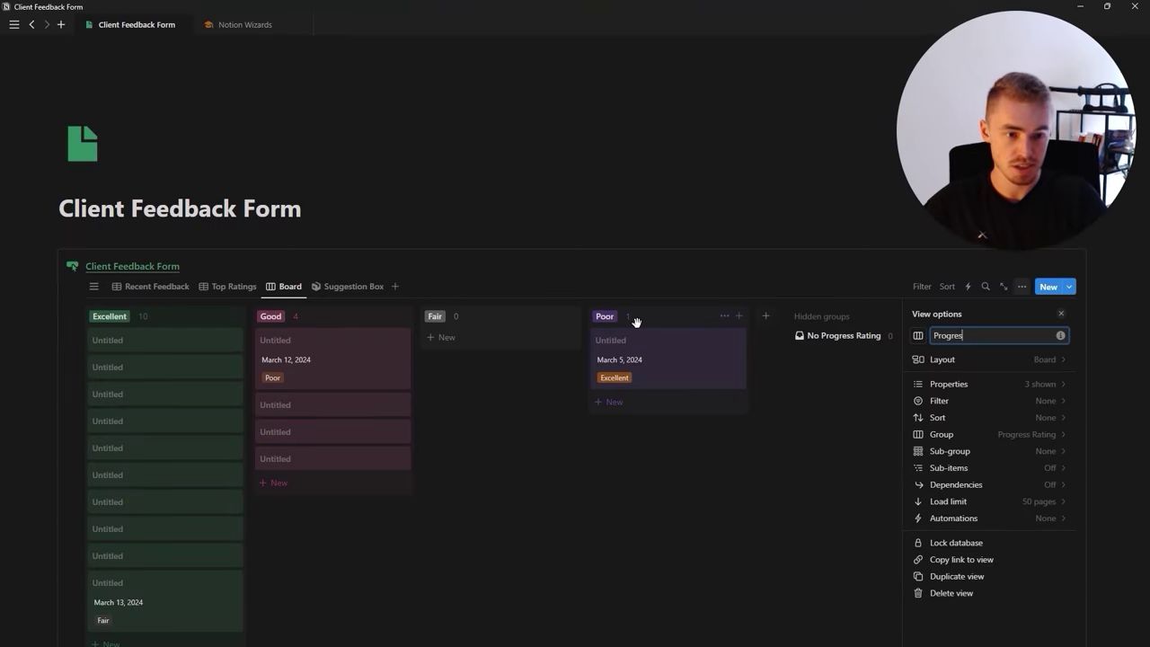
type("ogress Insights")
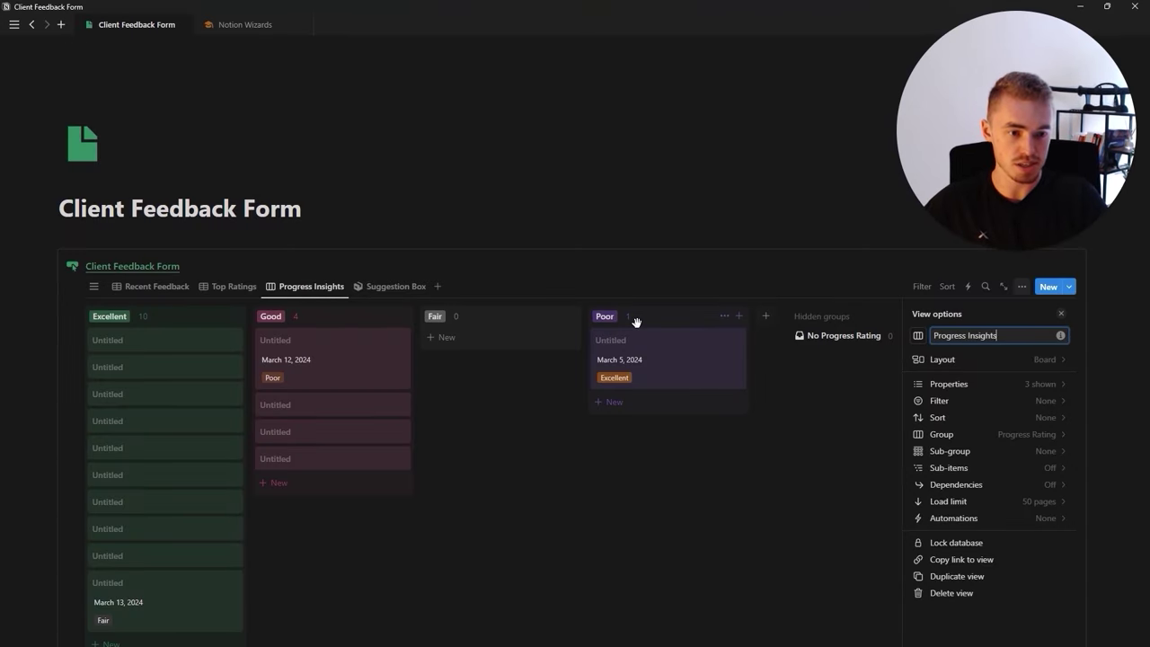
Give the Progress Insights view an area chart icon, found by searching for "cha"
left_click(917, 336)
type("cg")
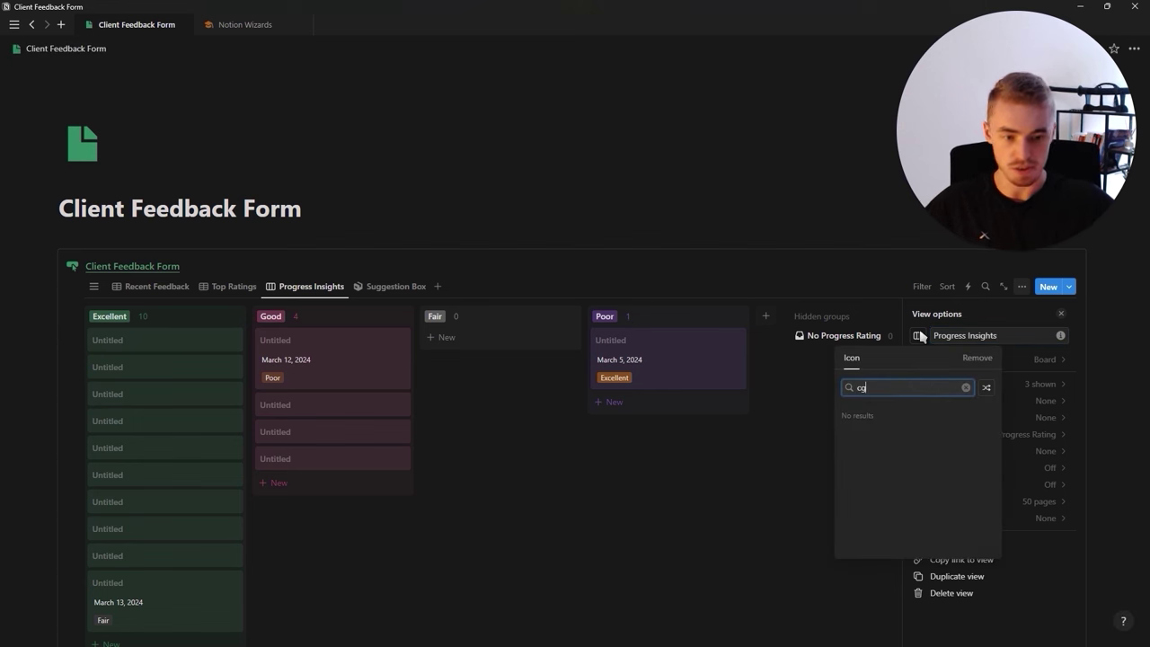
key("BackSpace")
type("ha")
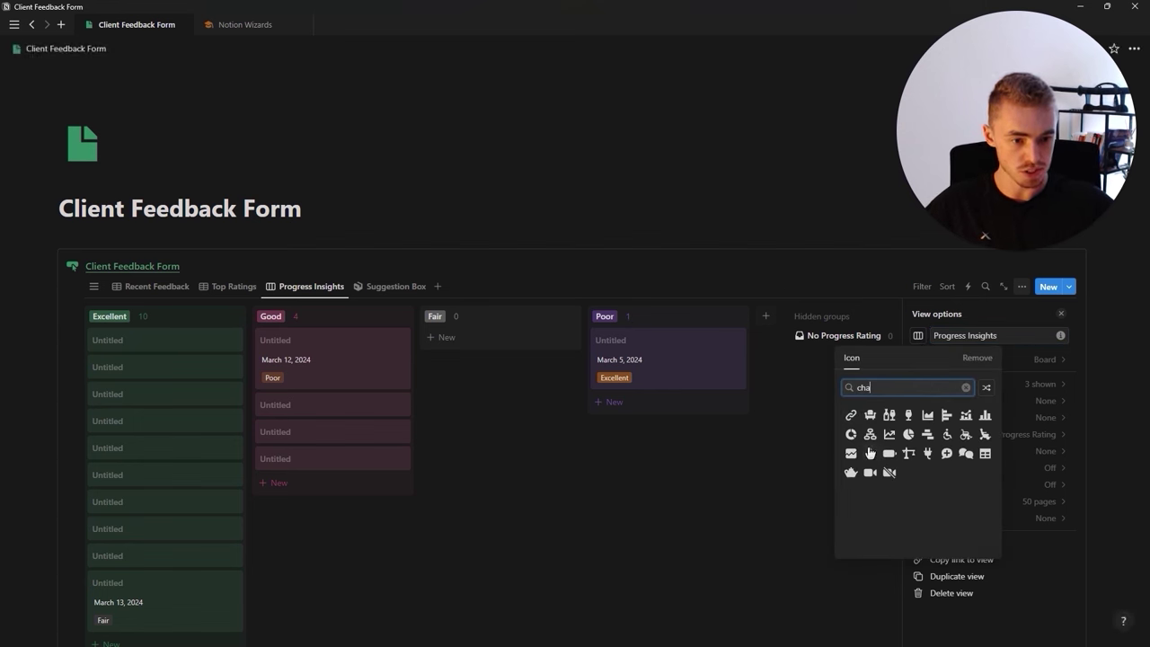
left_click(928, 414)
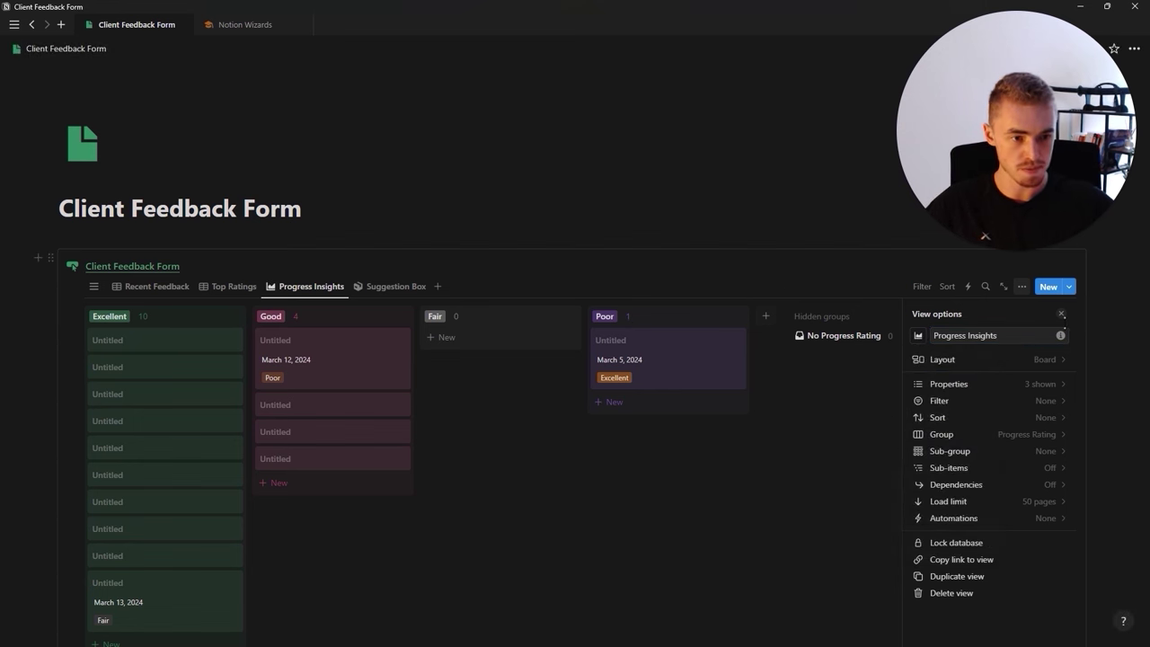
left_click(561, 309)
Give the Top Ratings view a solid star icon, found by searching the icons for "star"
left_click(230, 285)
left_click(231, 286)
left_click(238, 326)
left_click(918, 336)
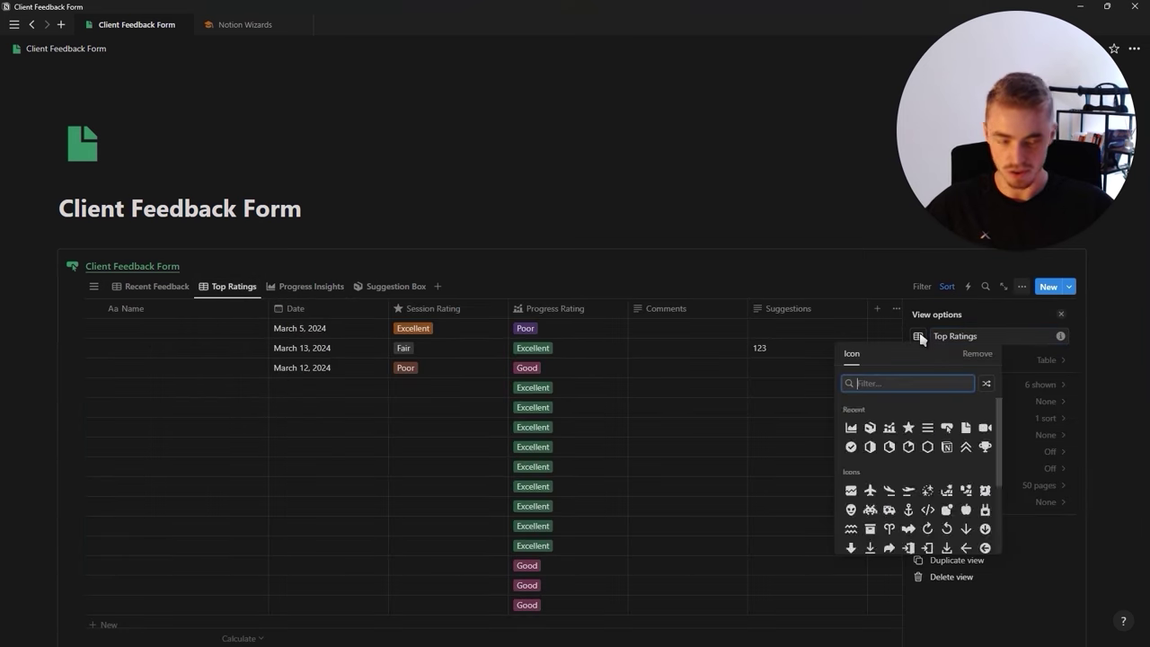
type("rat")
left_click(966, 383)
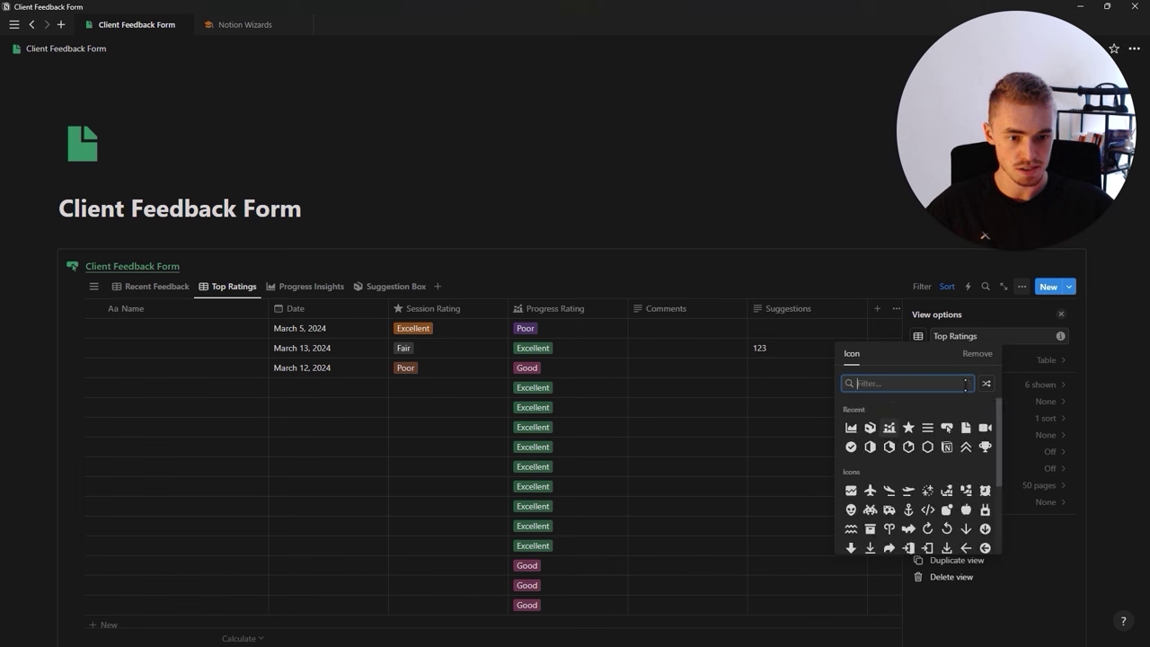
type("star")
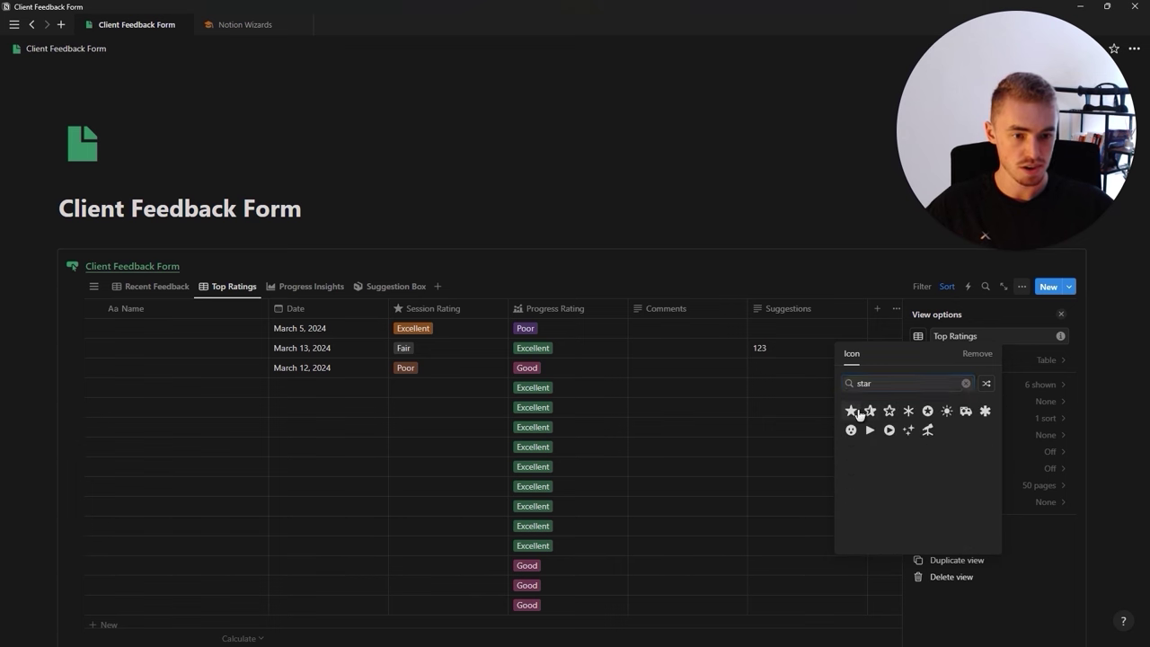
left_click(851, 411)
left_click(1061, 315)
Give the Recent Feedback view the double speech bubble icon, found by searching the icons for "talk"
left_click(151, 285)
left_click(1021, 286)
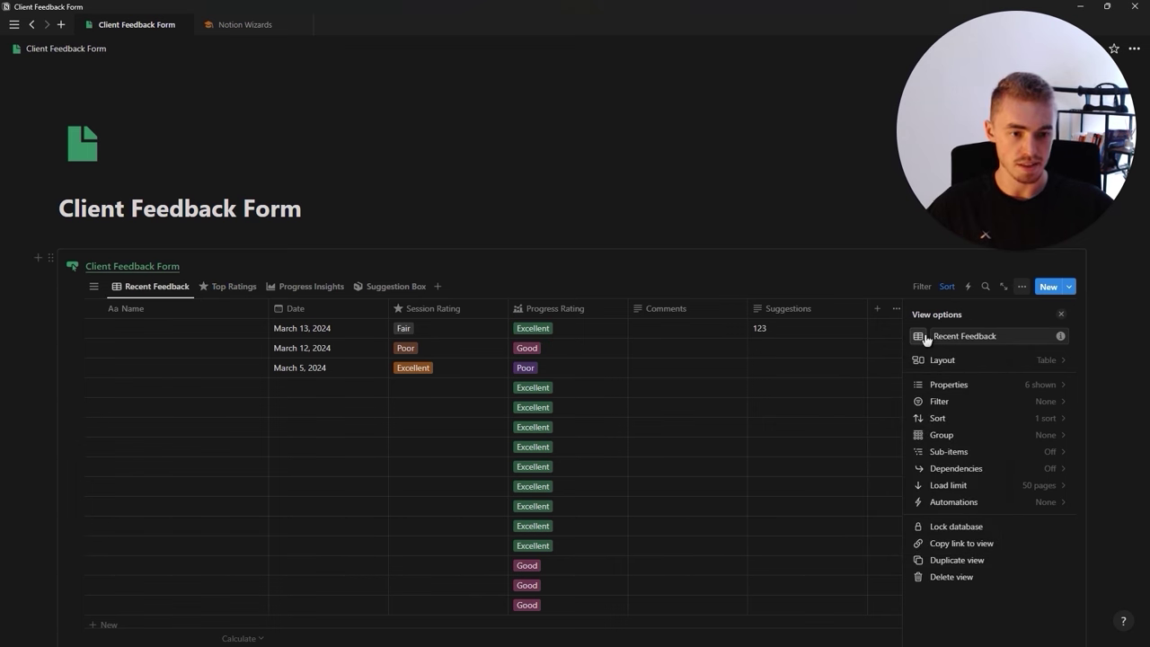
left_click(919, 336)
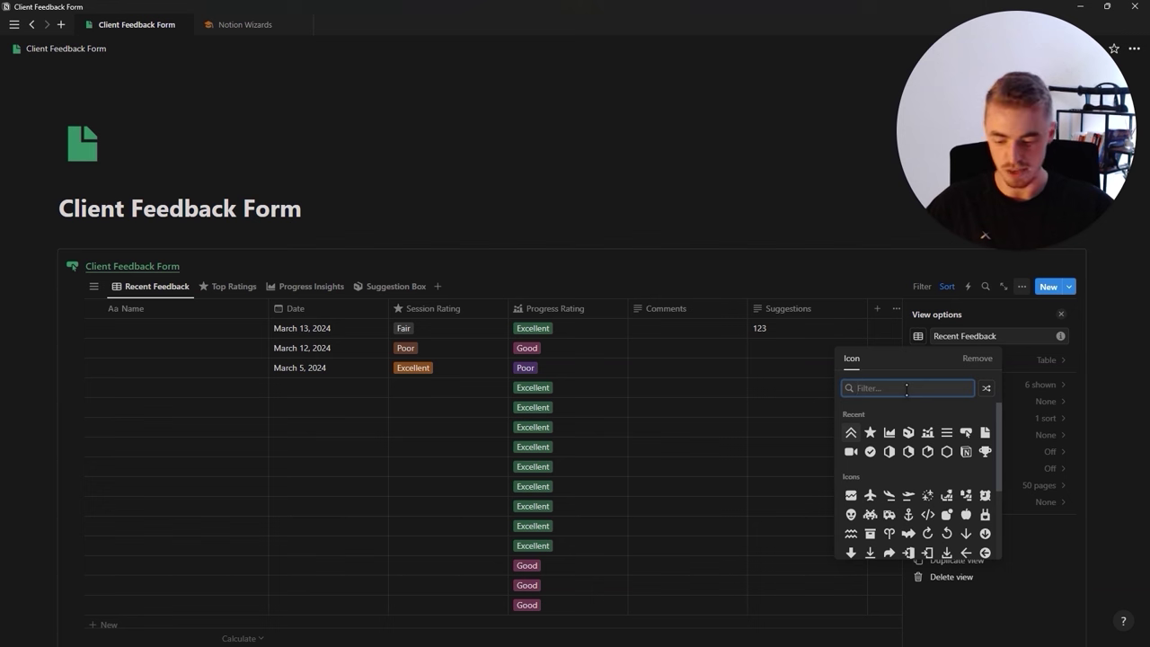
type("talk")
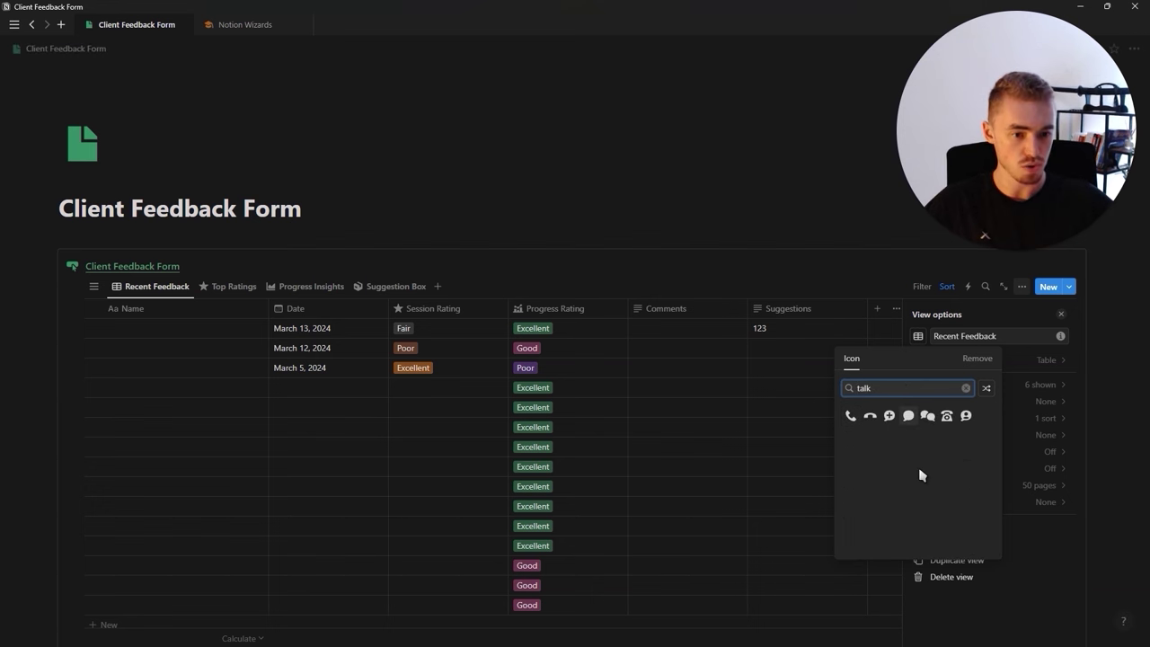
left_click(928, 415)
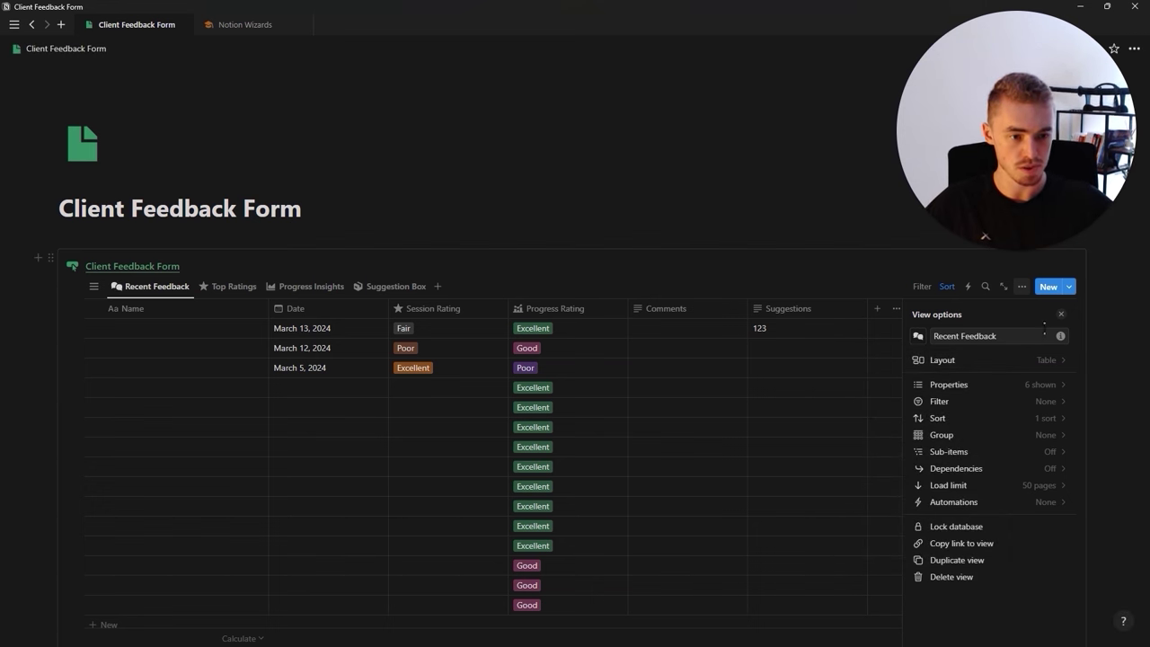
left_click(1062, 316)
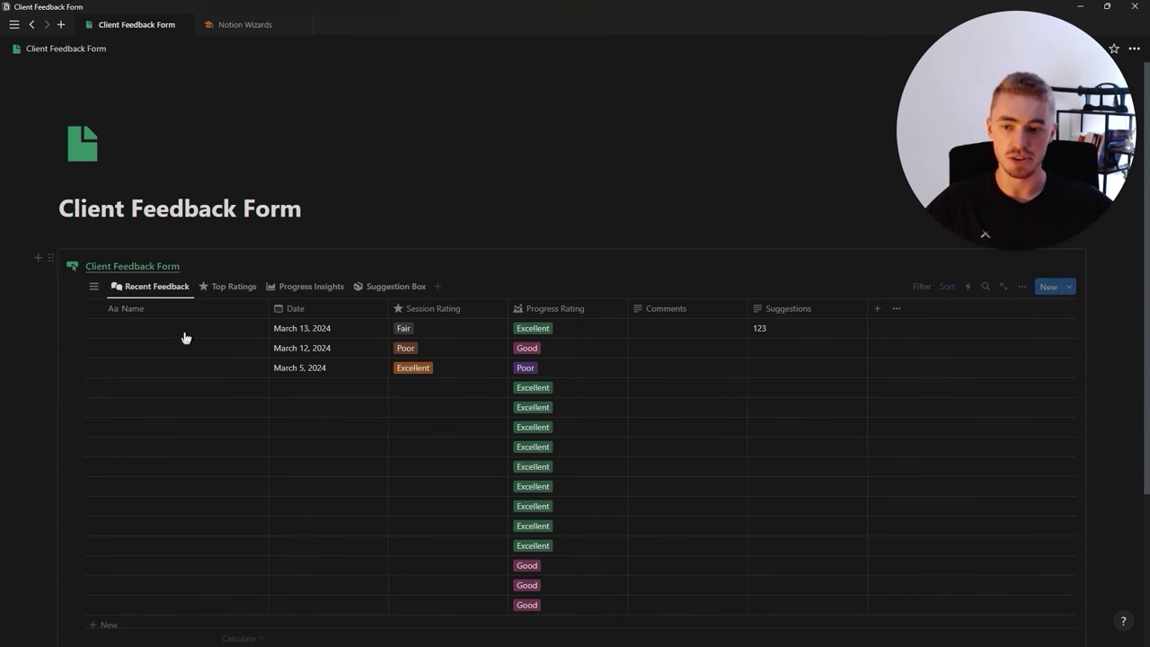
Add a calendar view named Monthly Insights, based on the calendar suggestion in ChatGPT's view list
left_click(393, 287)
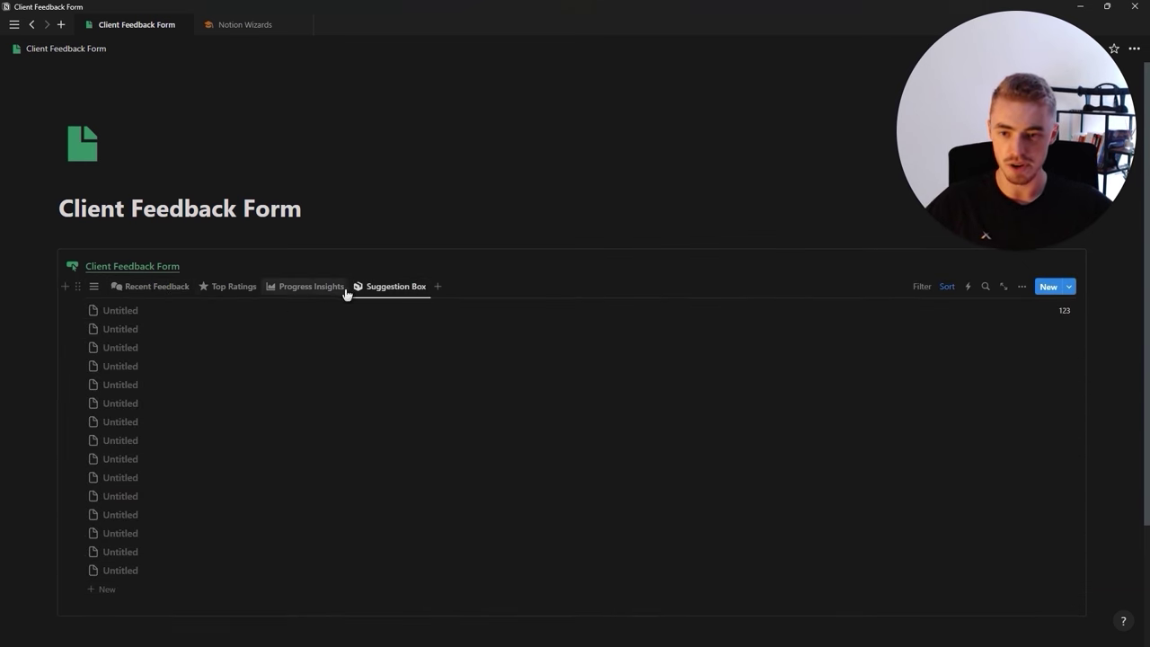
key("alt+Tab")
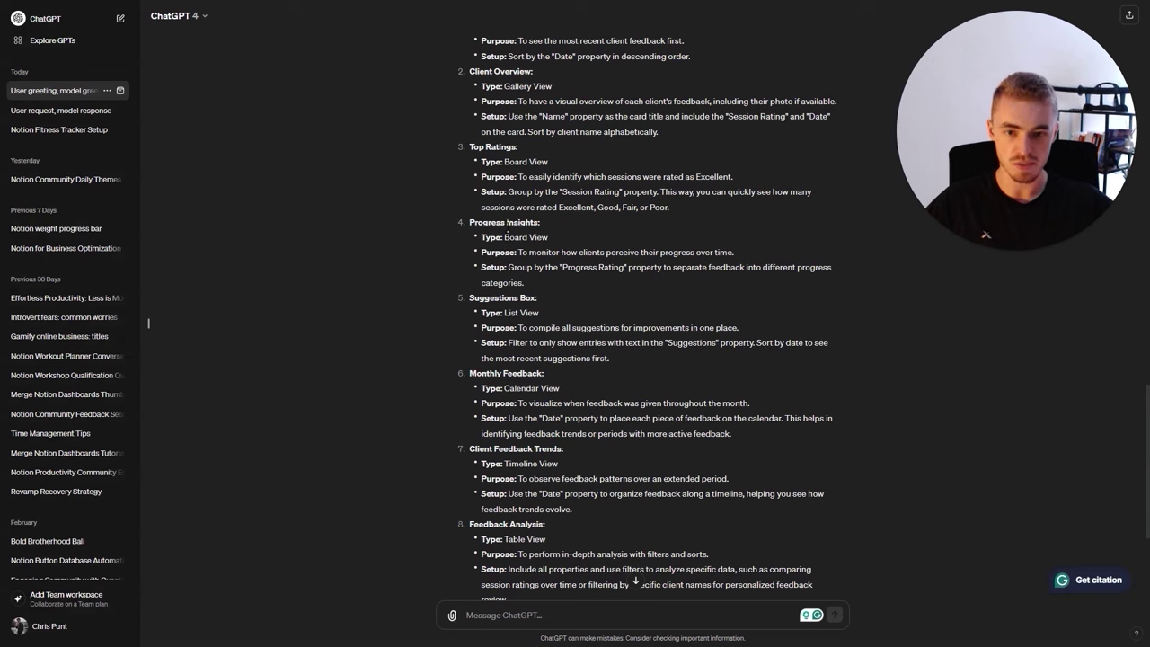
scroll(492, 357, "down", 2)
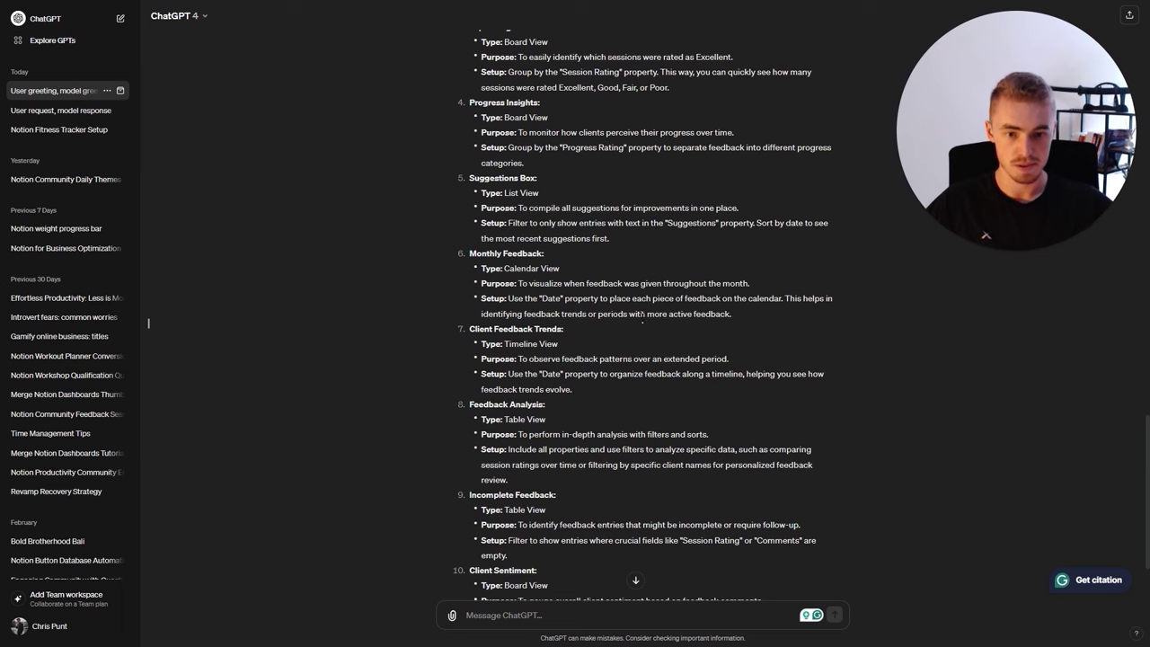
key("alt+Tab")
left_click(437, 288)
left_click(936, 411)
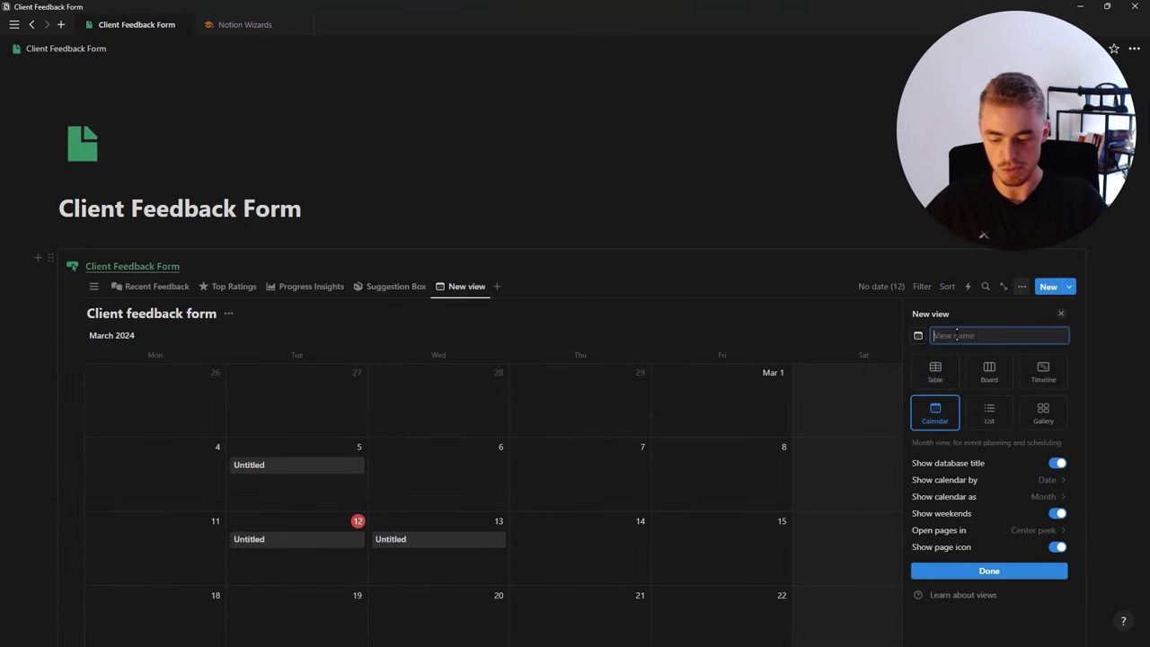
type("Monthly")
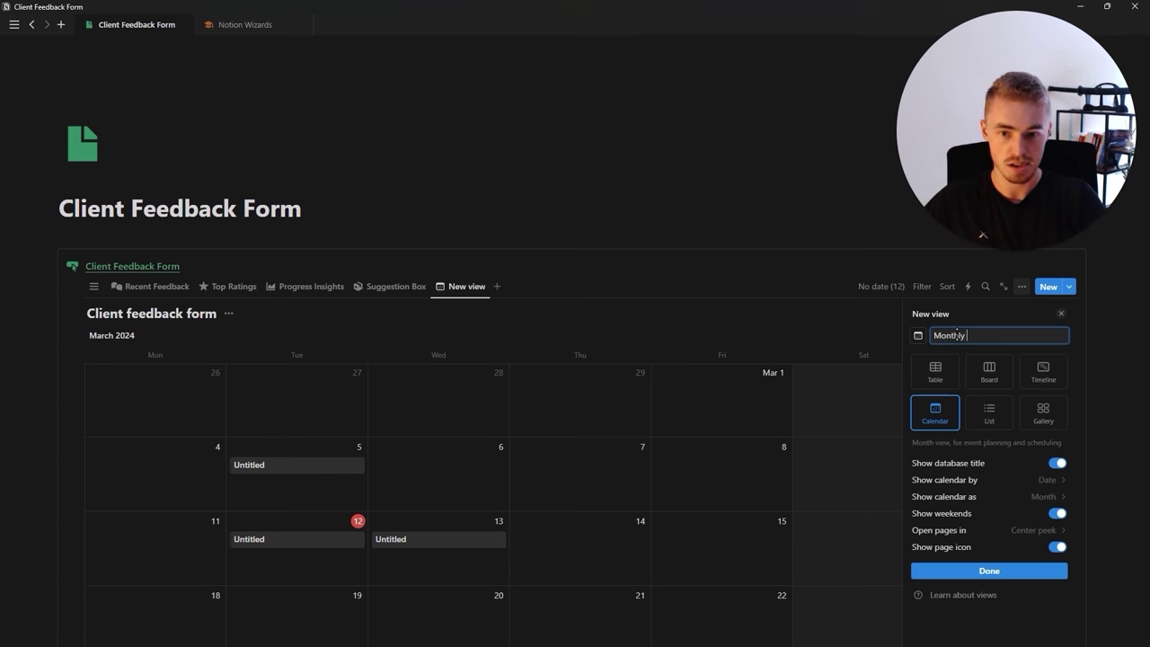
type(" Insights")
key("Return")
Rename the new calendar view to Monthly Feedback to match ChatGPT's list and check its suggested setup
key("alt+Tab")
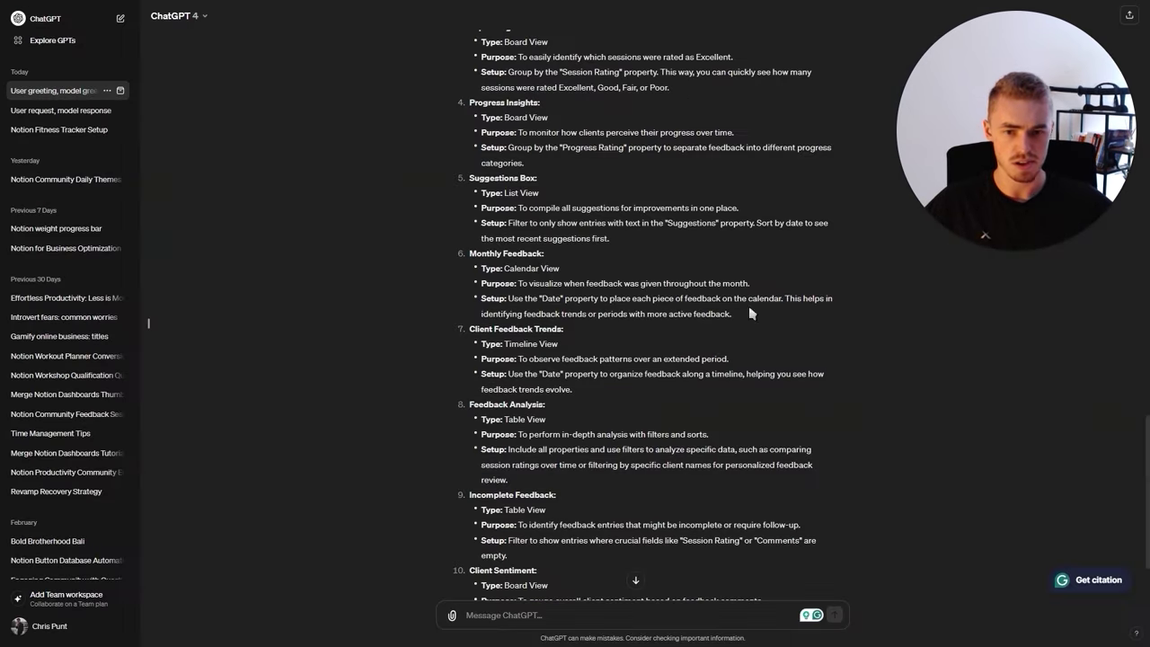
key("alt+Tab")
double_click(969, 335)
type("Feedback")
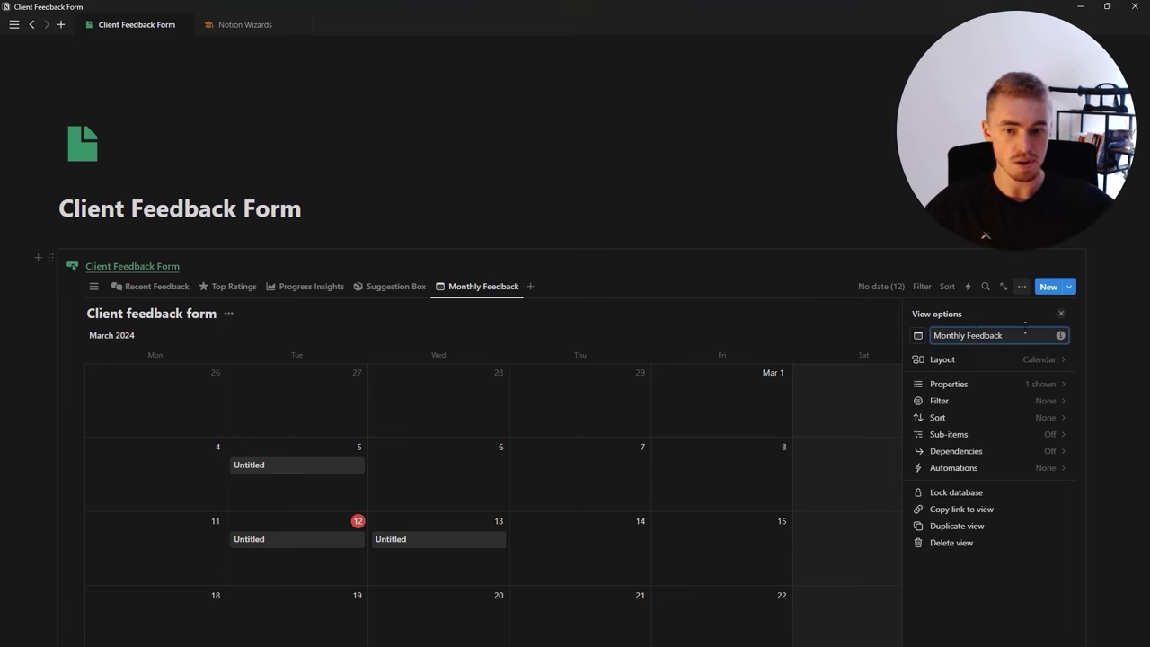
key("alt+Tab")
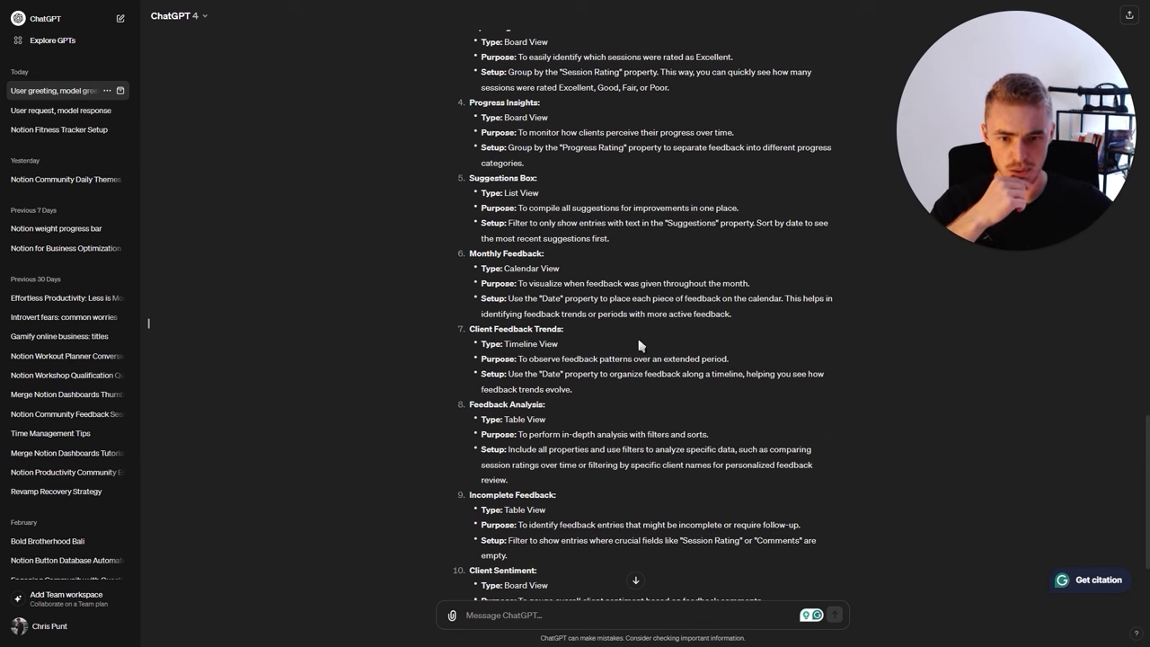
key("alt+Tab")
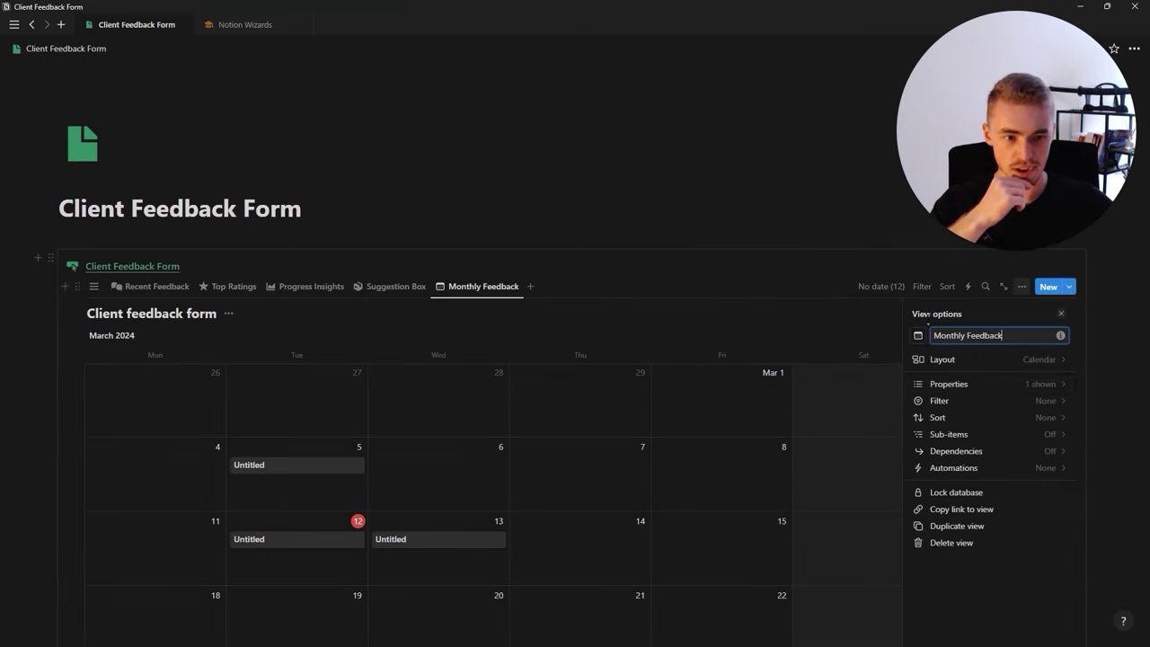
Hide the database title in the Monthly Feedback calendar and give the view a square icon with a notification dot
left_click(976, 384)
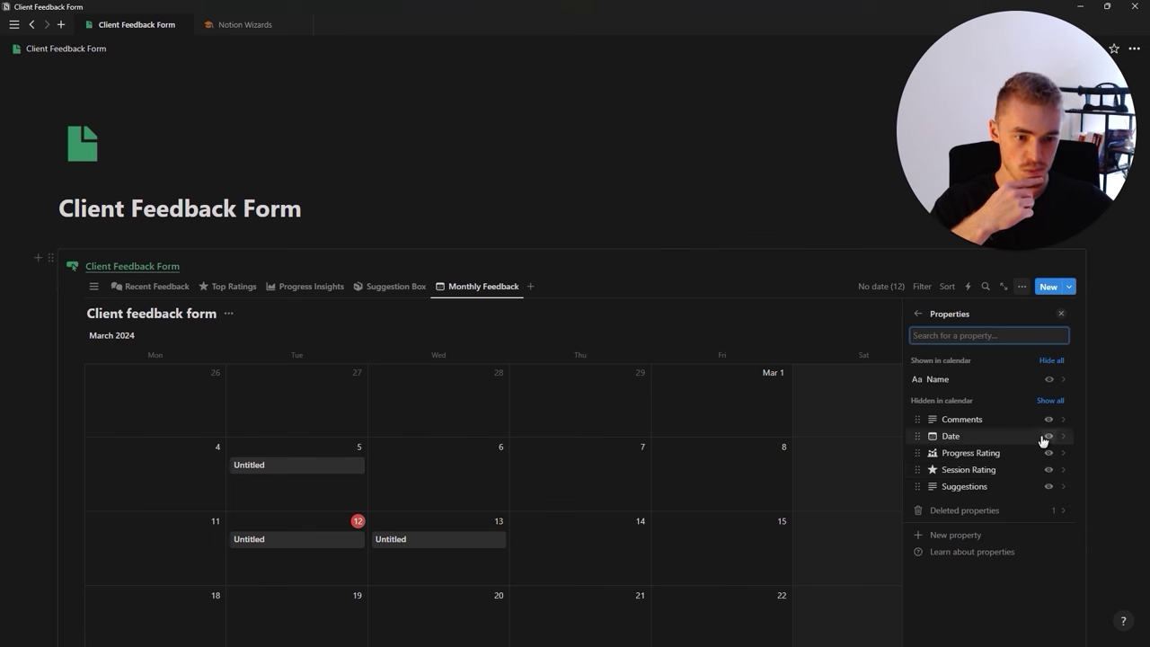
key("alt+Tab")
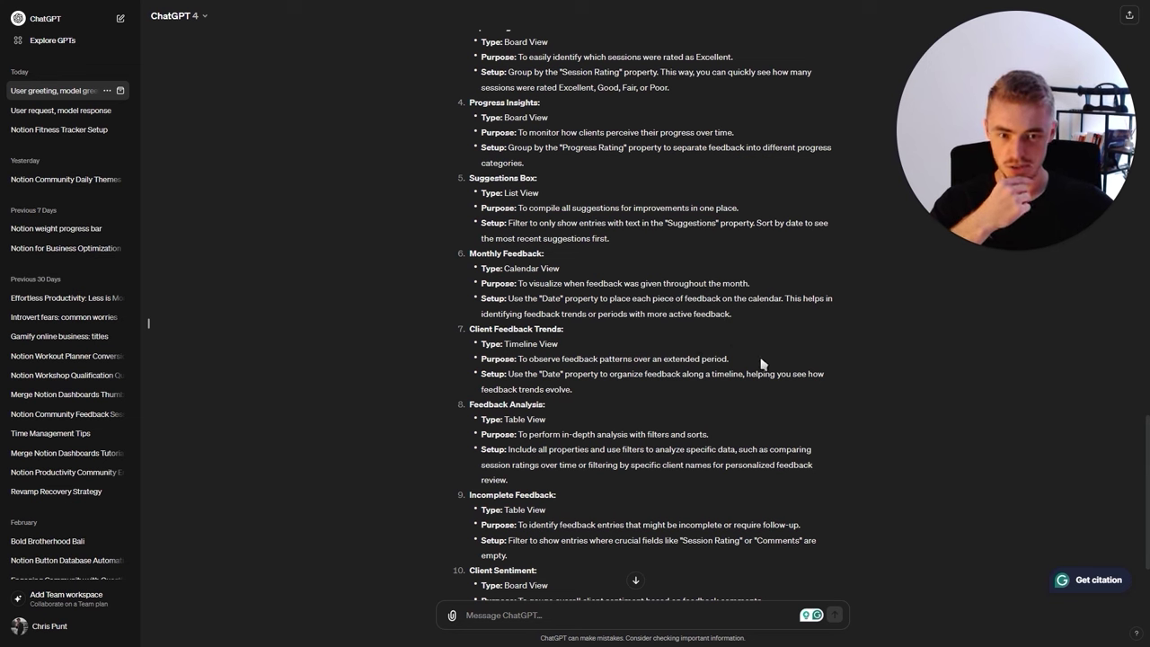
key("alt+Tab")
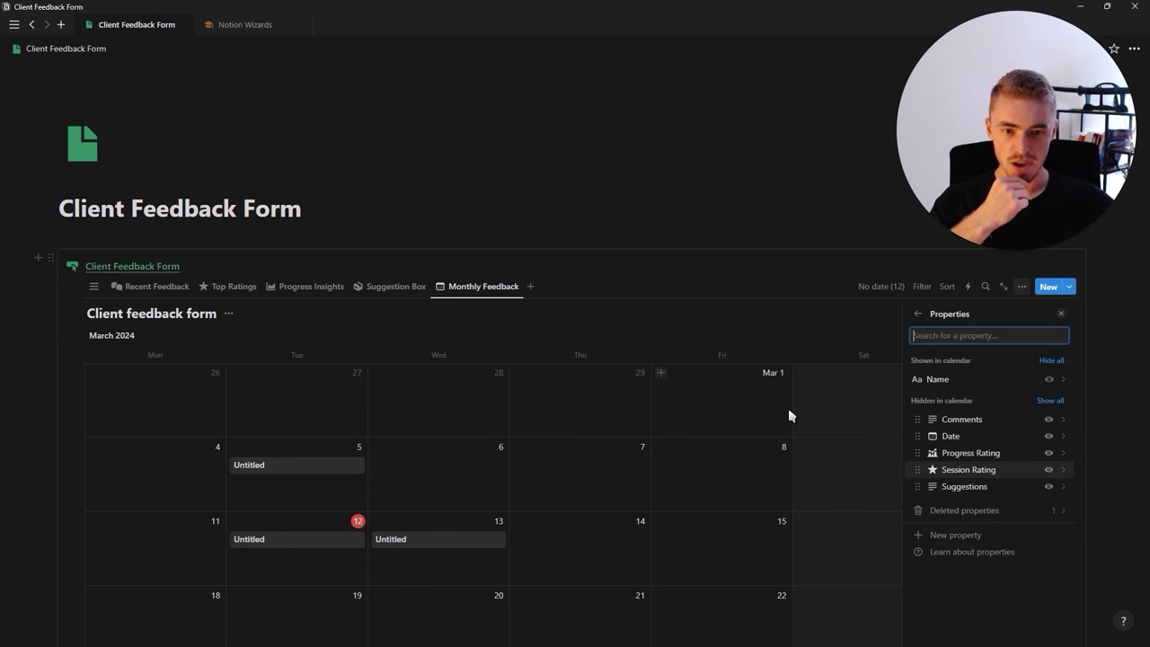
left_click(918, 315)
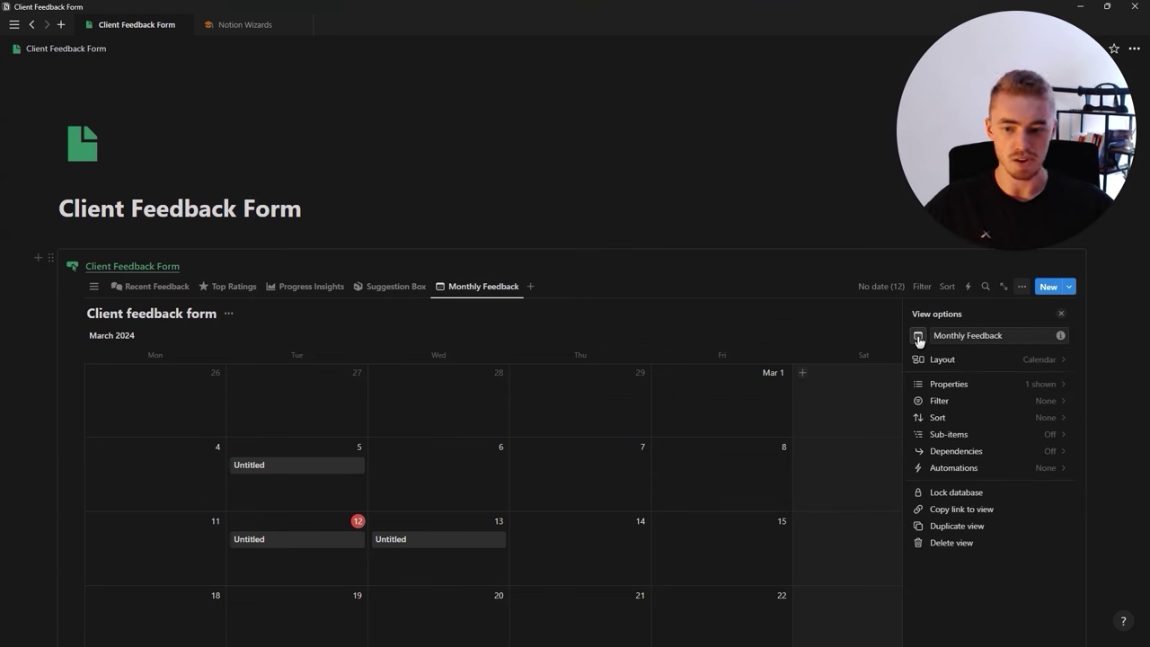
left_click(918, 338)
left_click(1009, 359)
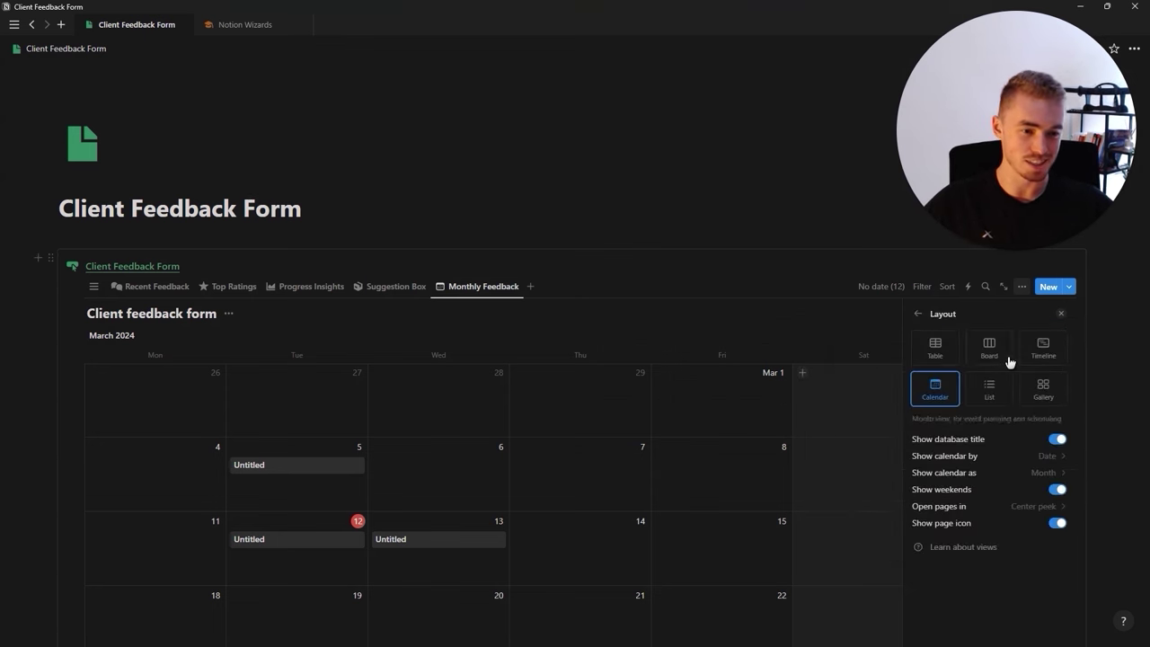
left_click(971, 439)
left_click(917, 314)
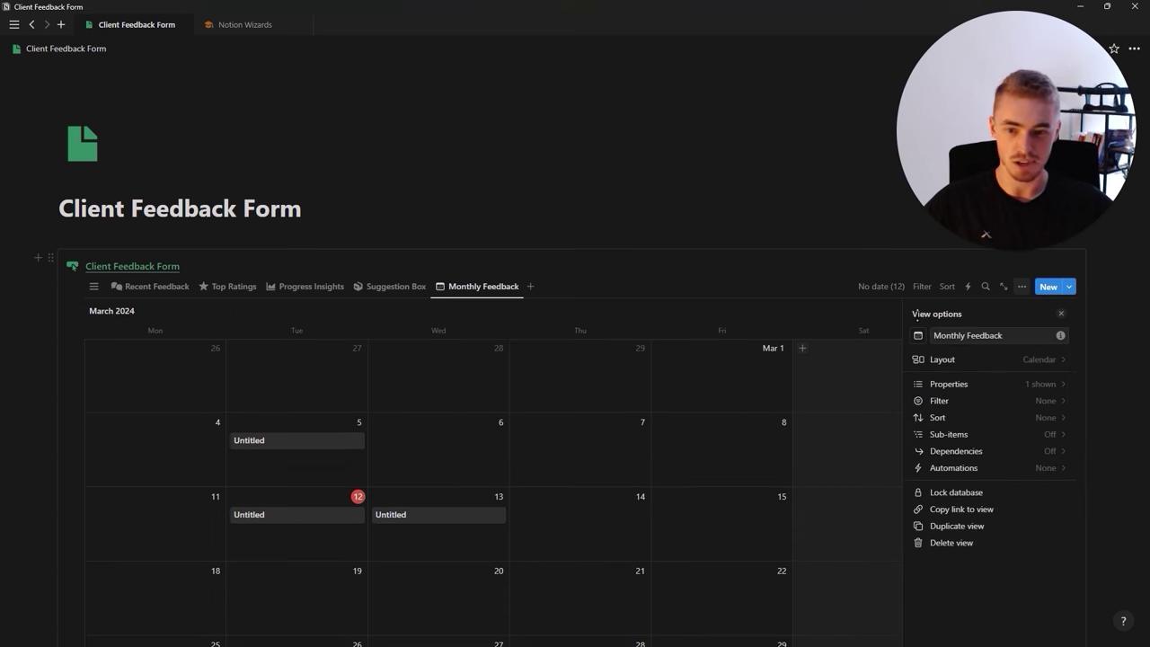
left_click(918, 336)
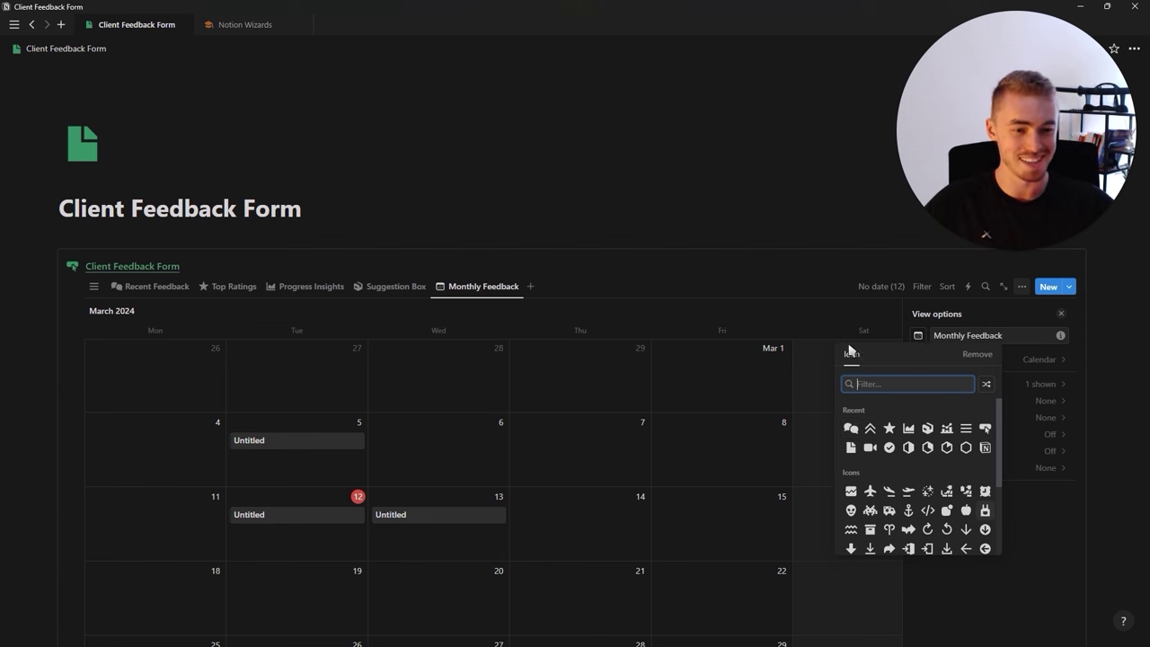
left_click(947, 510)
Show the Comments, Suggestions, Session Rating and Progress Rating properties on the Monthly Feedback calendar entries
left_click(993, 385)
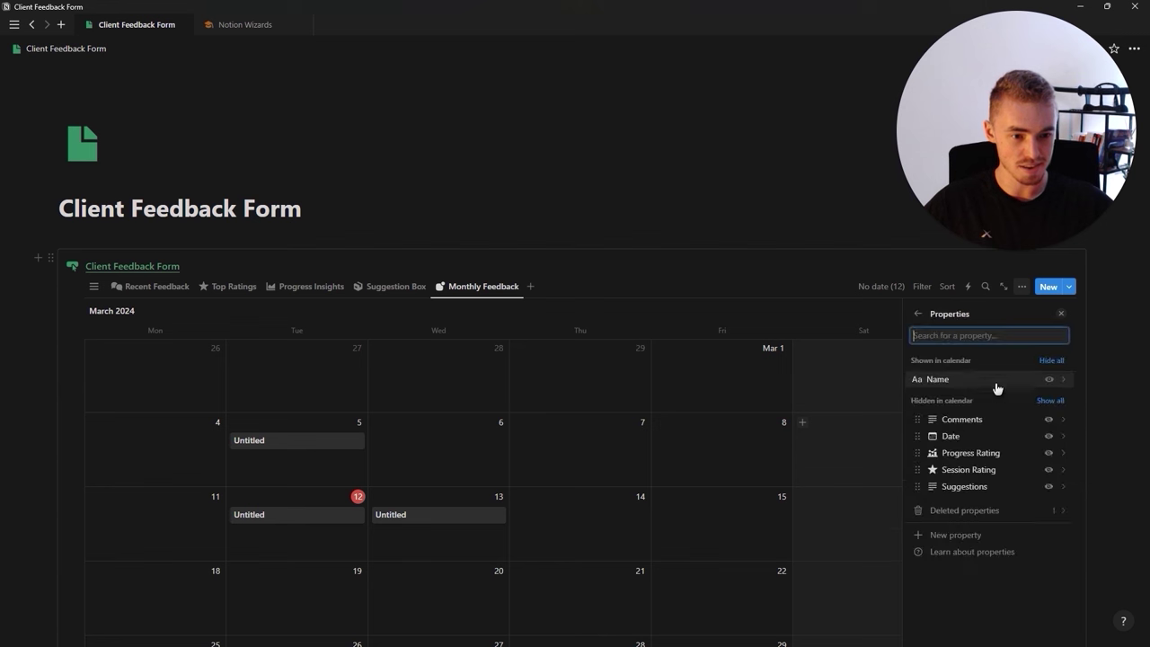
left_click(1048, 419)
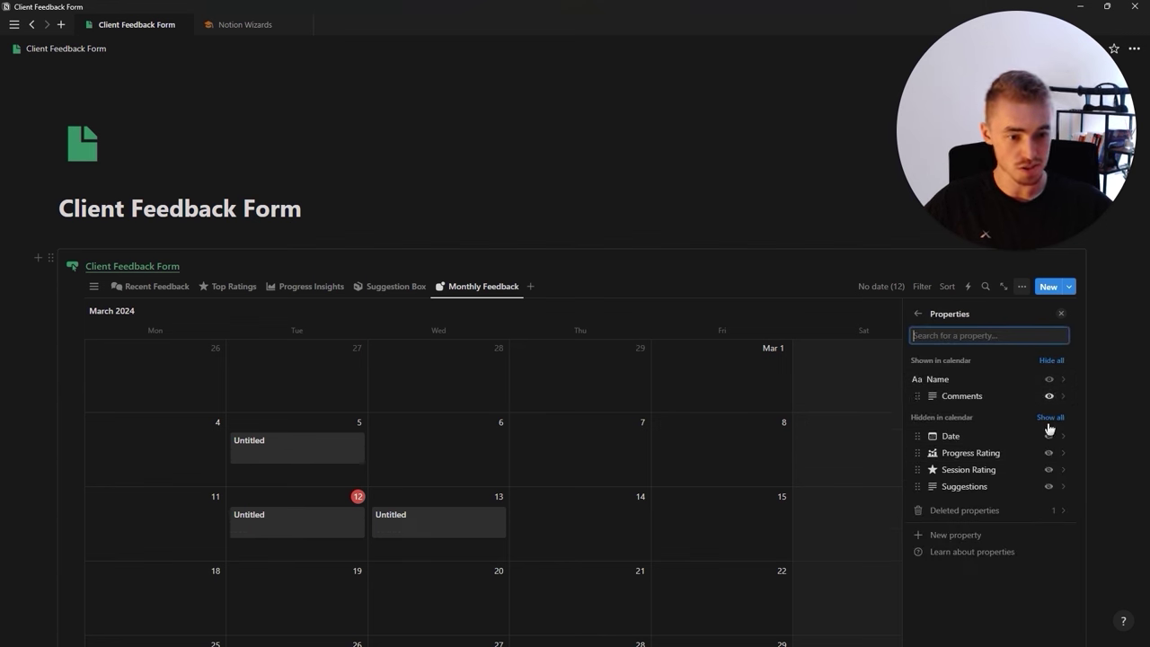
left_click(1048, 486)
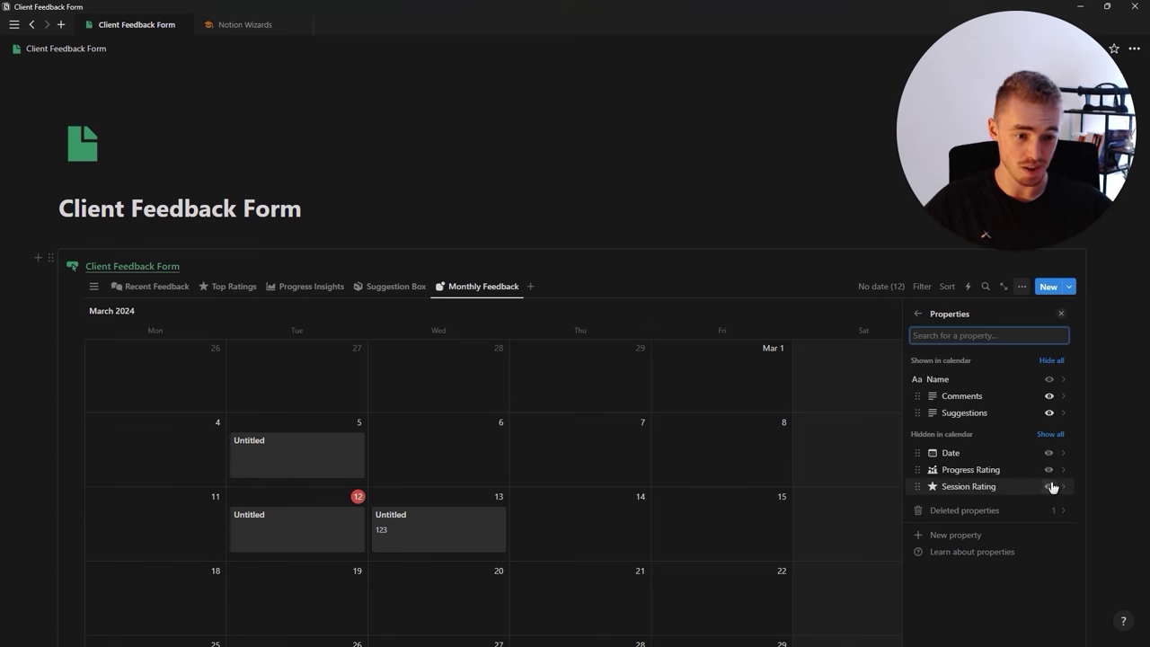
left_click(1048, 486)
left_click(1048, 486)
Reorder the calendar properties so Session Rating comes first and Progress Rating second, ahead of Comments and Suggestions
left_click_drag(957, 447, 961, 398)
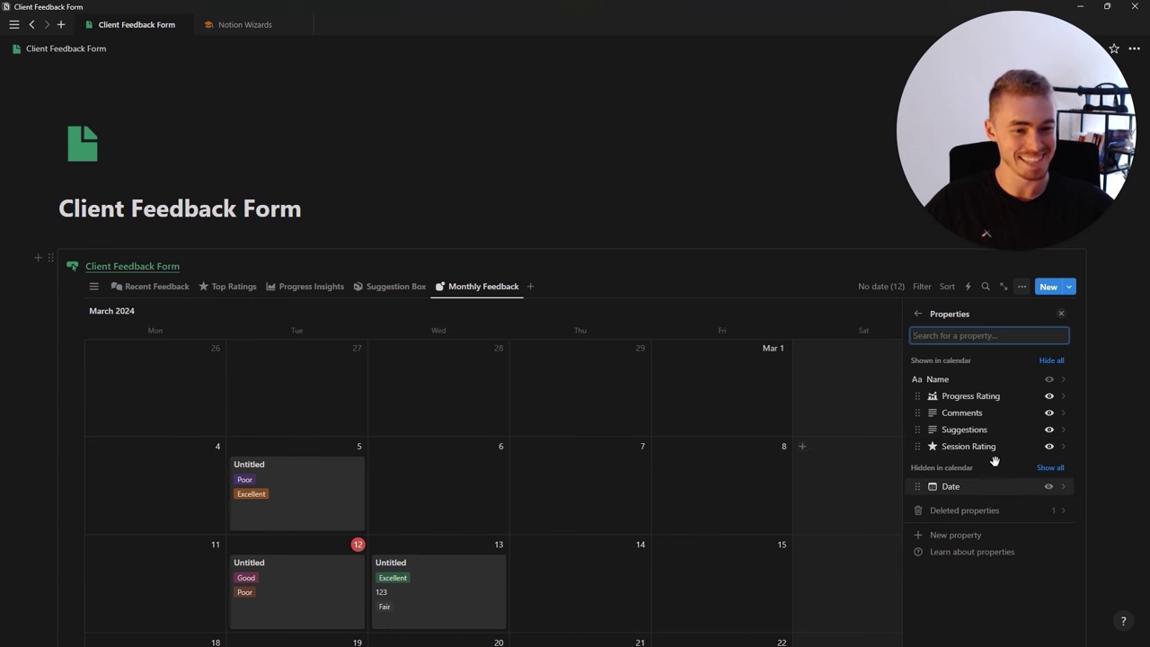
left_click_drag(977, 444, 955, 406)
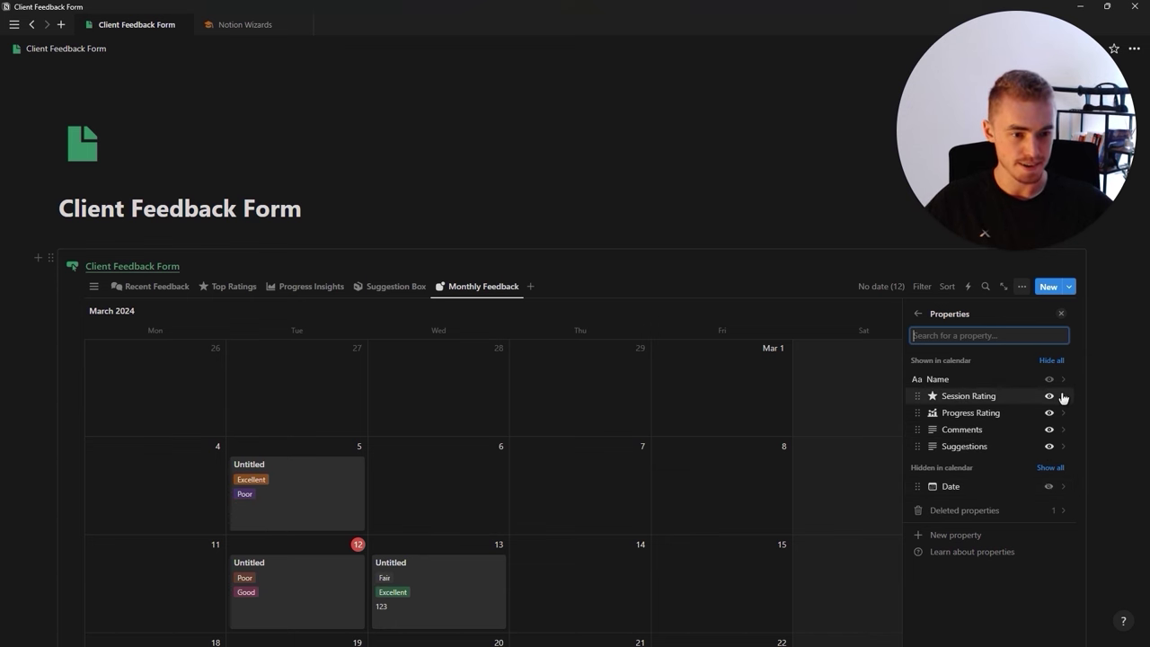
left_click(1061, 316)
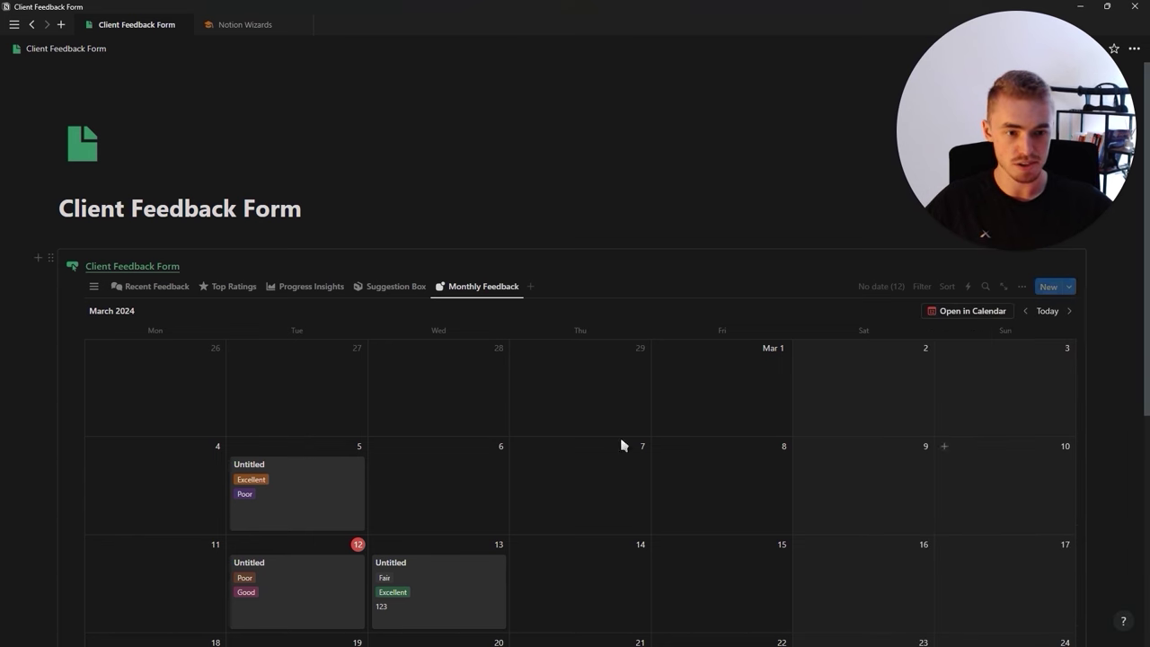
Look over the Monthly Feedback calendar and compare it with the Suggestion Box, Progress Insights and Top Ratings views
scroll(386, 398, "down", 3)
scroll(398, 321, "up", 3)
left_click(389, 285)
left_click(287, 283)
left_click(233, 287)
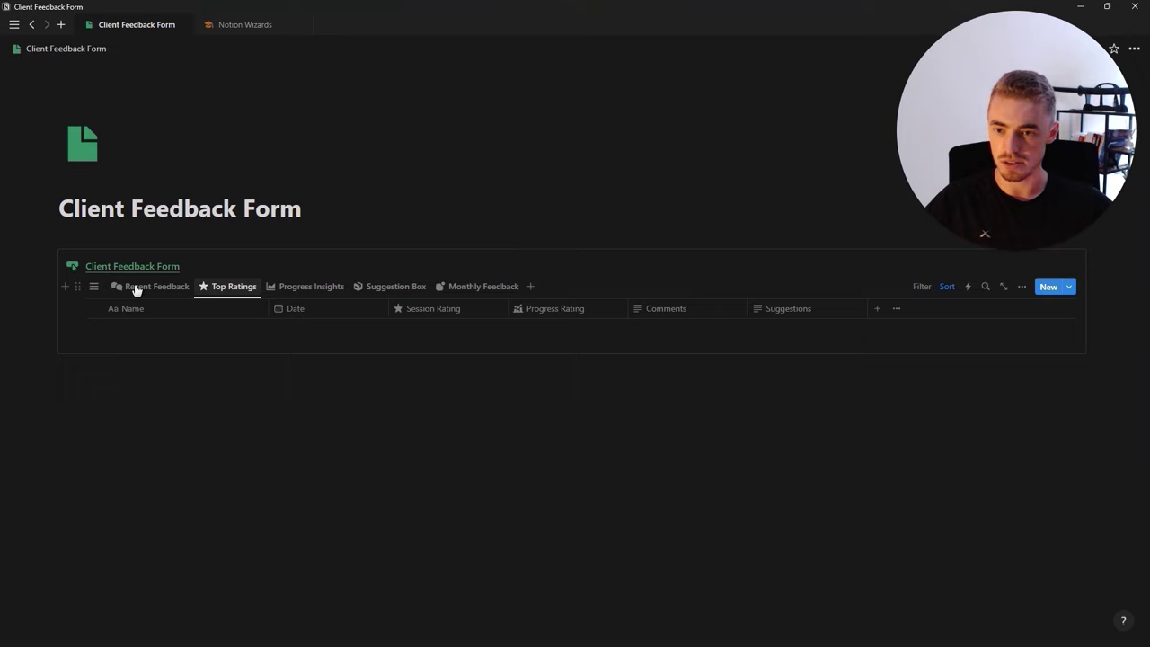
left_click(448, 287)
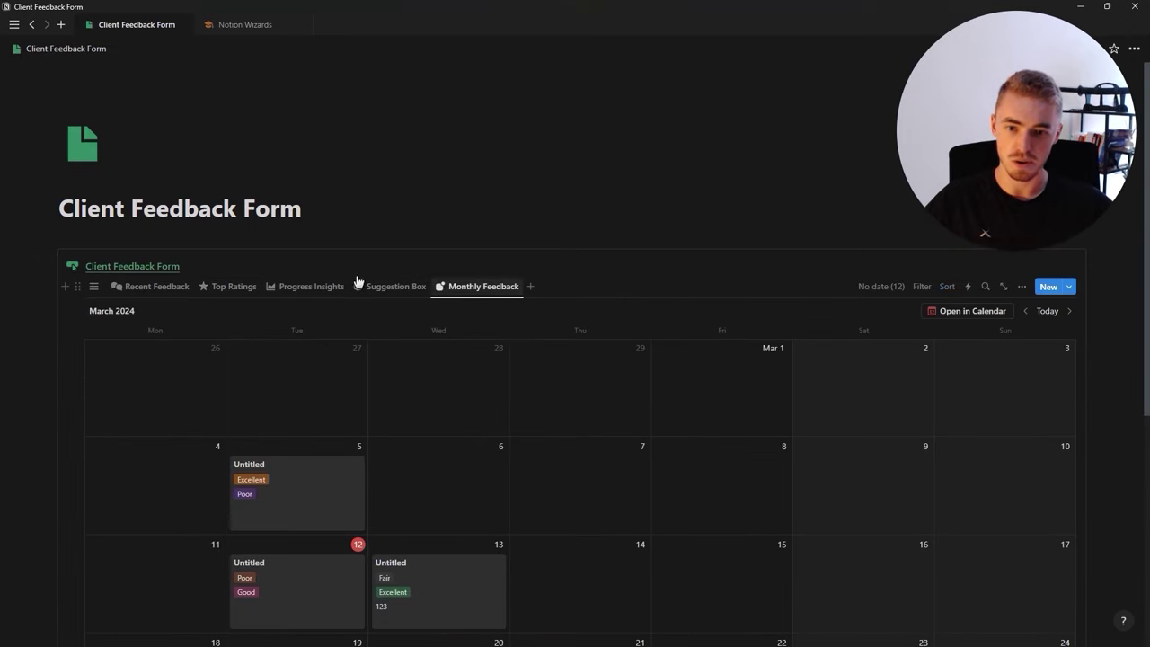
left_click(420, 287)
Review ChatGPT's setup instructions for Progress Insights and check the grouping in that board view
key("alt+Tab")
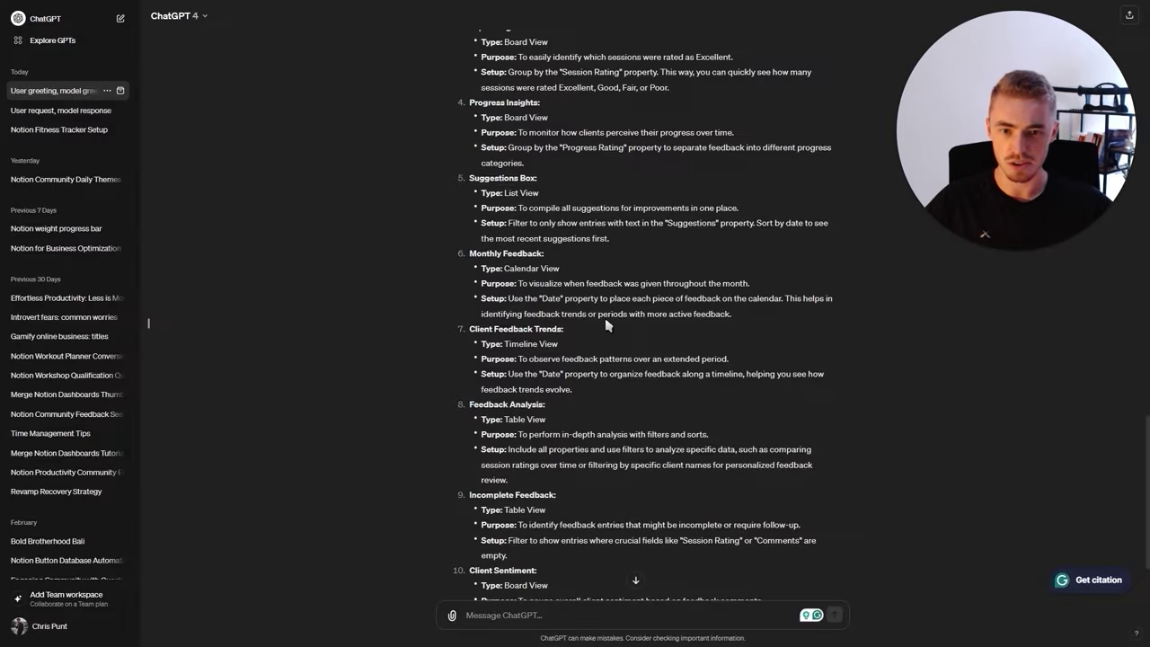
scroll(606, 322, "up", 3)
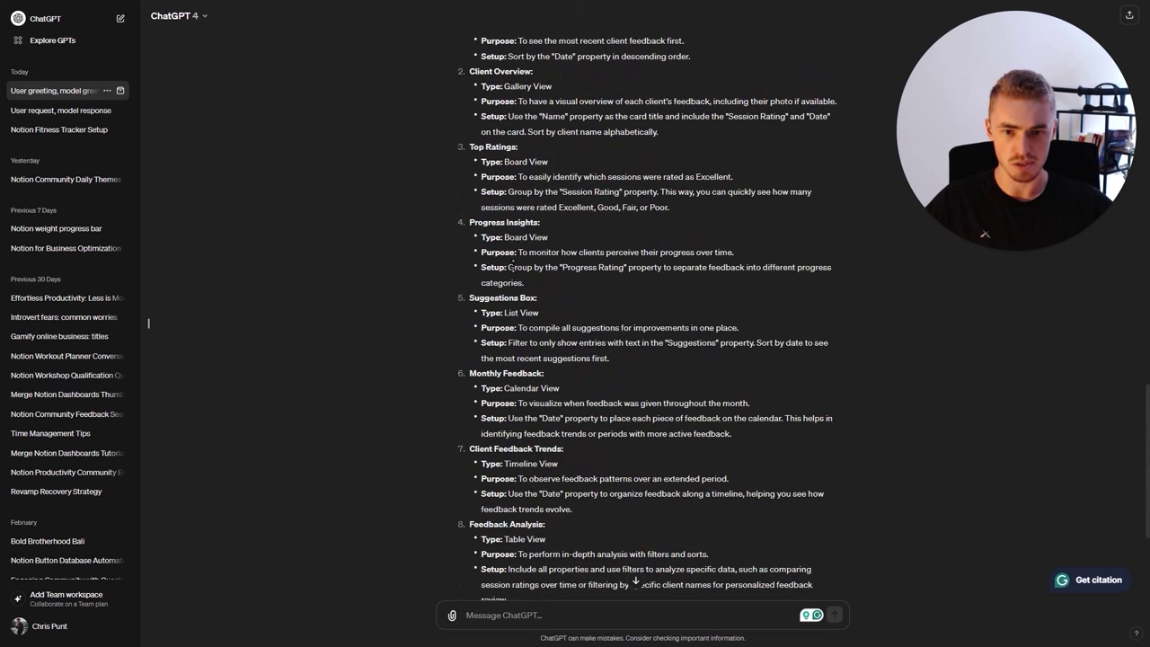
left_click_drag(507, 267, 642, 267)
left_click(673, 282)
key("alt+Tab")
left_click(275, 288)
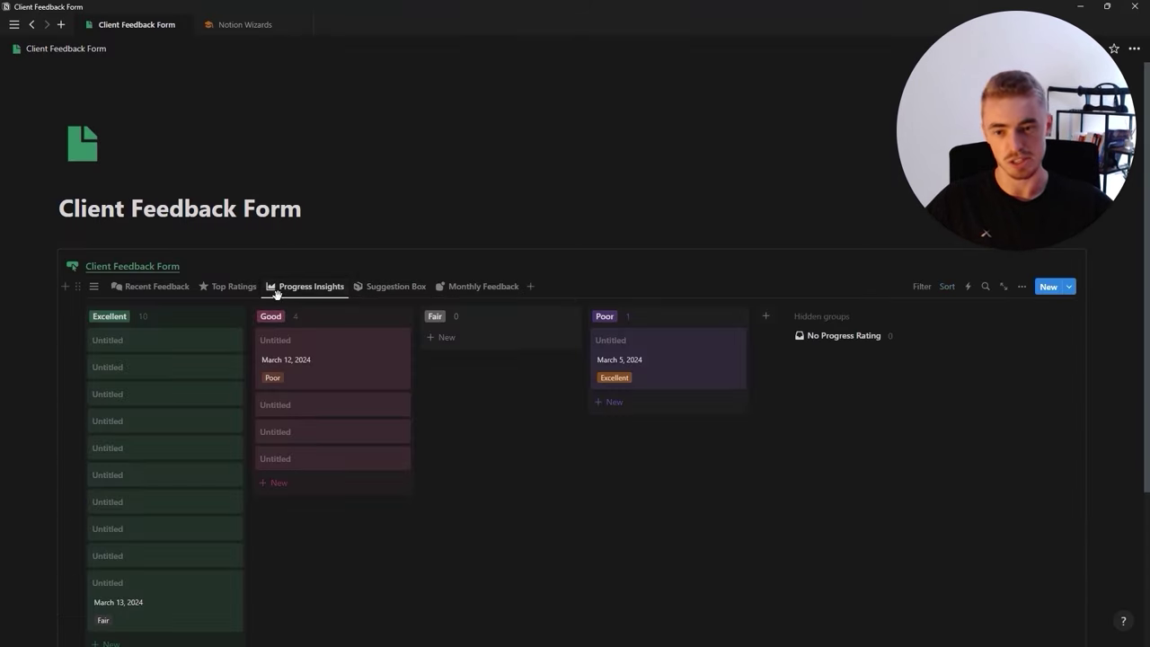
Group the Suggestion Box list by Session Rating, show empty groups and hide the No Session Rating group
left_click(411, 287)
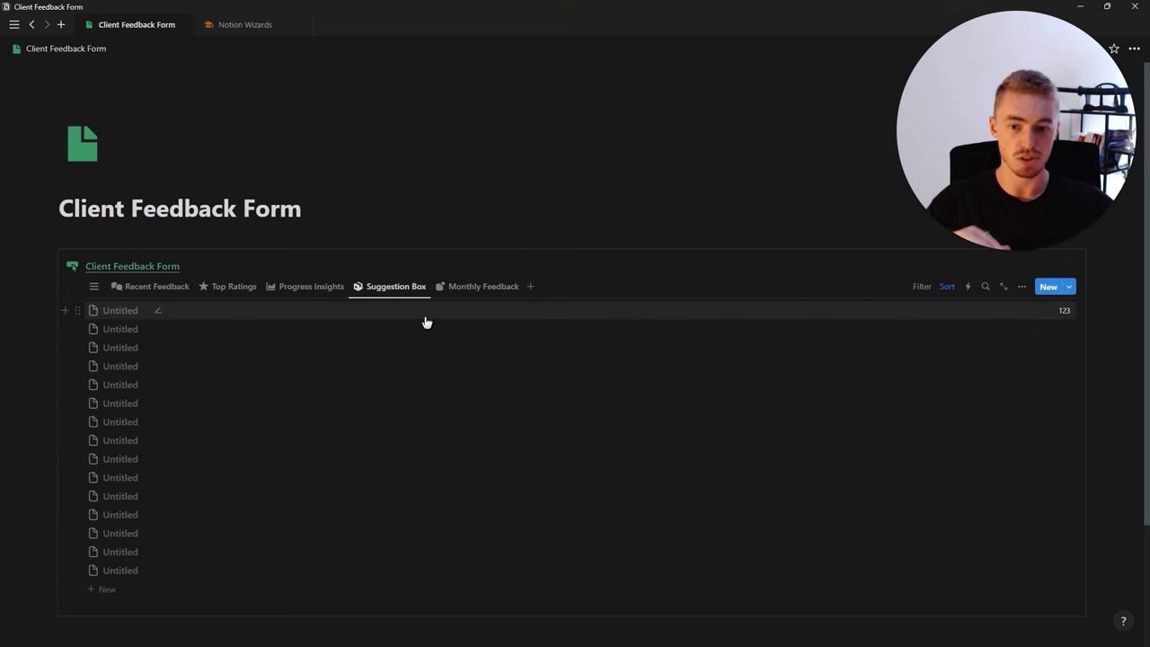
left_click(1022, 287)
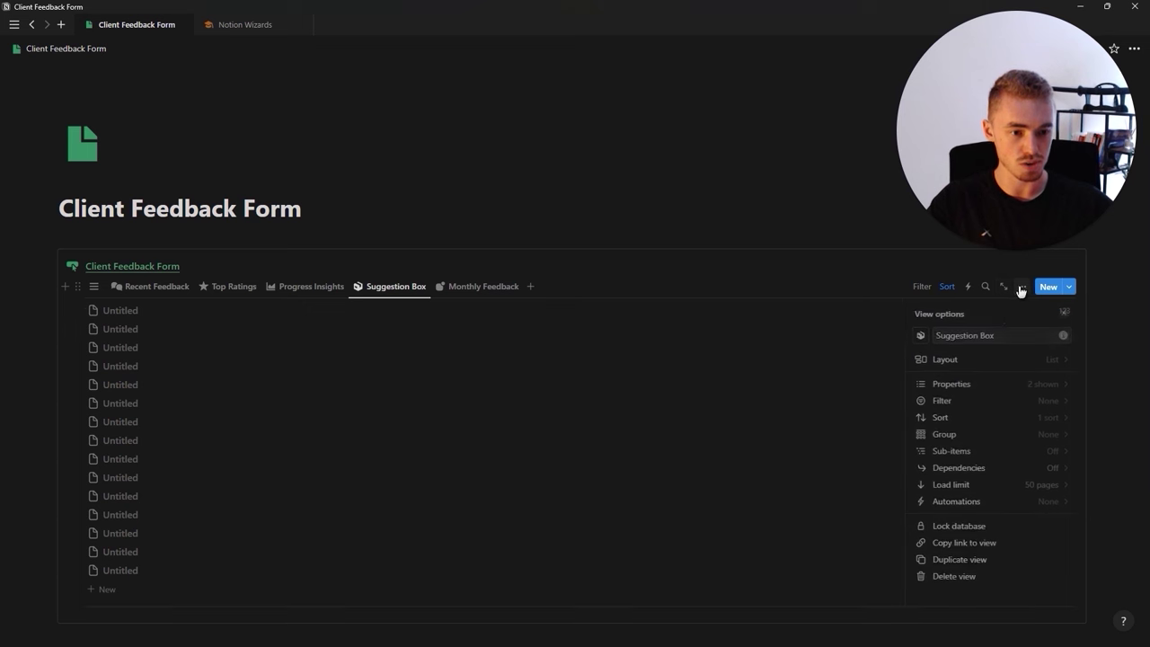
left_click(953, 438)
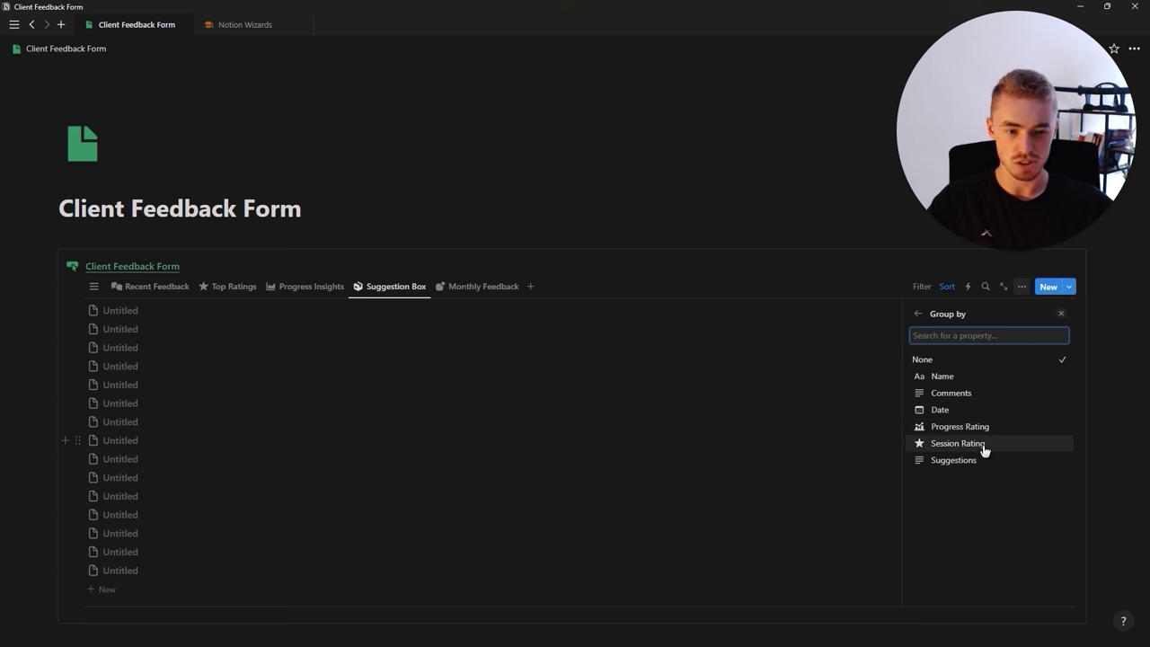
left_click(957, 443)
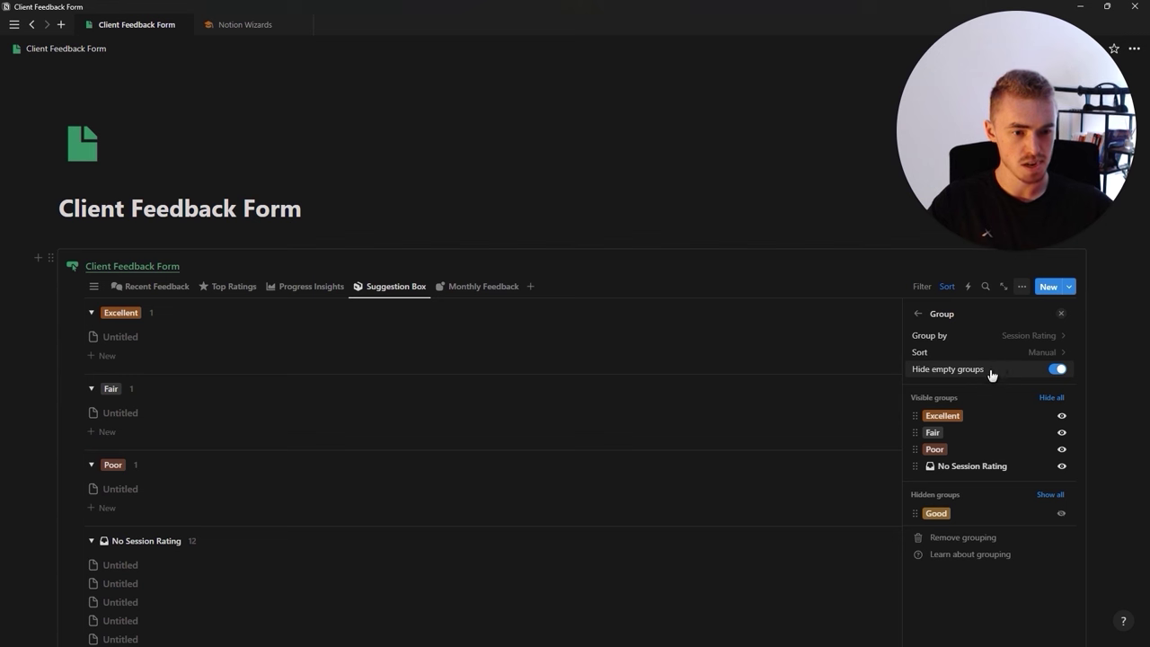
left_click(1011, 374)
left_click(1060, 483)
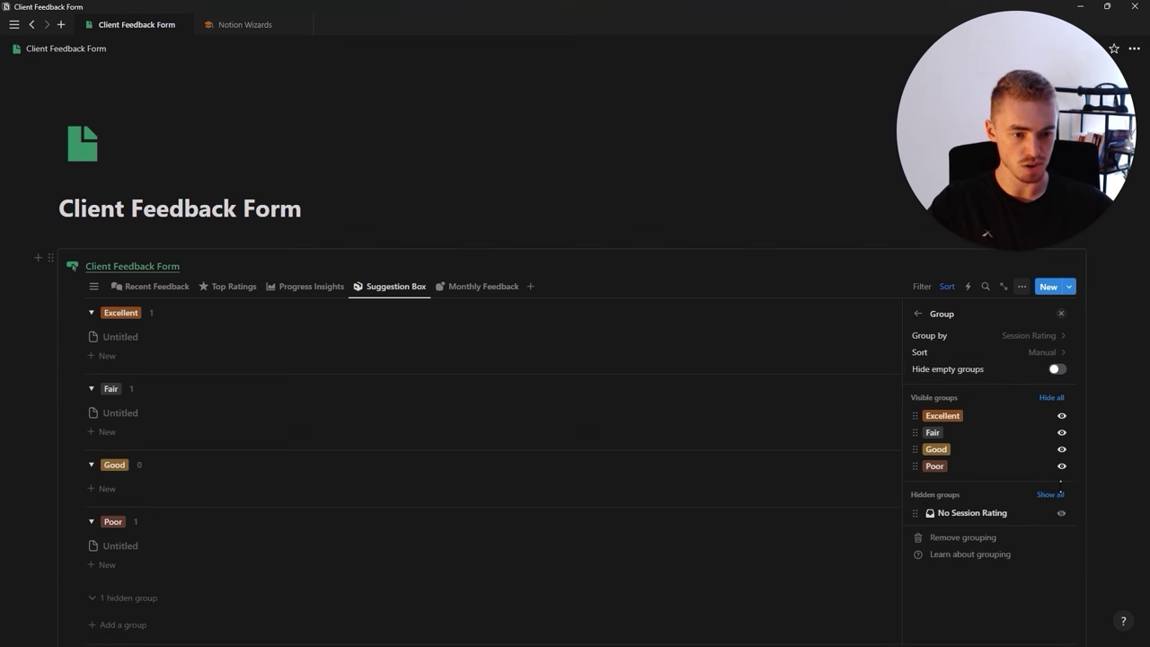
left_click(1061, 313)
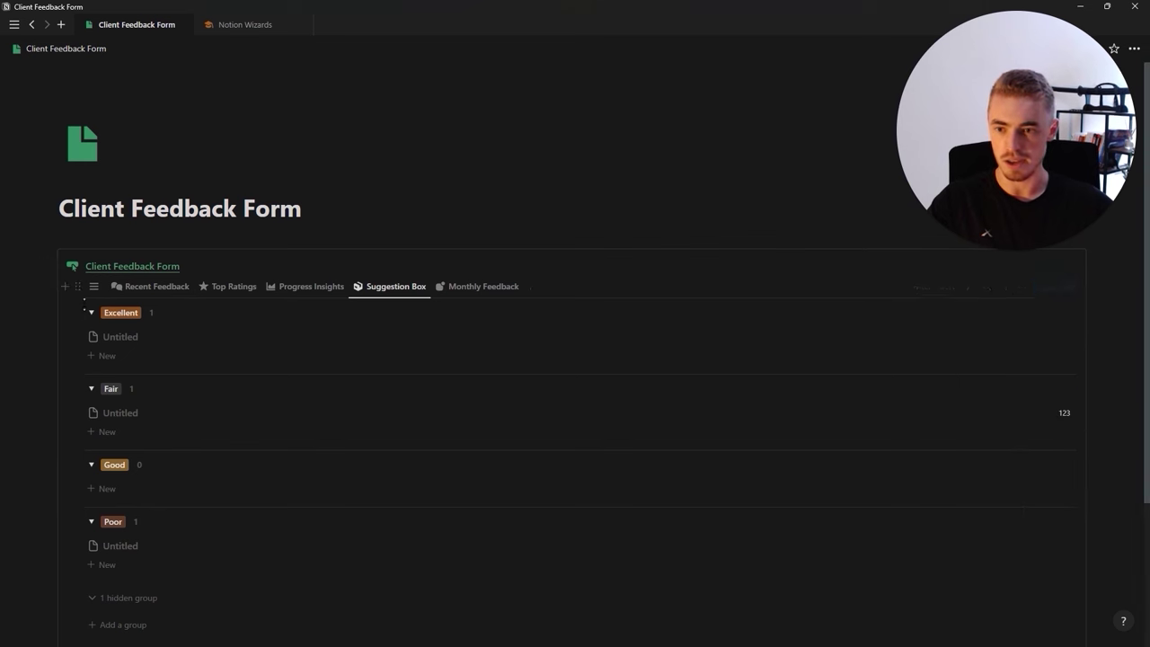
Collapse the Excellent, Fair, Good and Poor groups in the Suggestion Box list
left_click(91, 312)
left_click(91, 341)
left_click(90, 371)
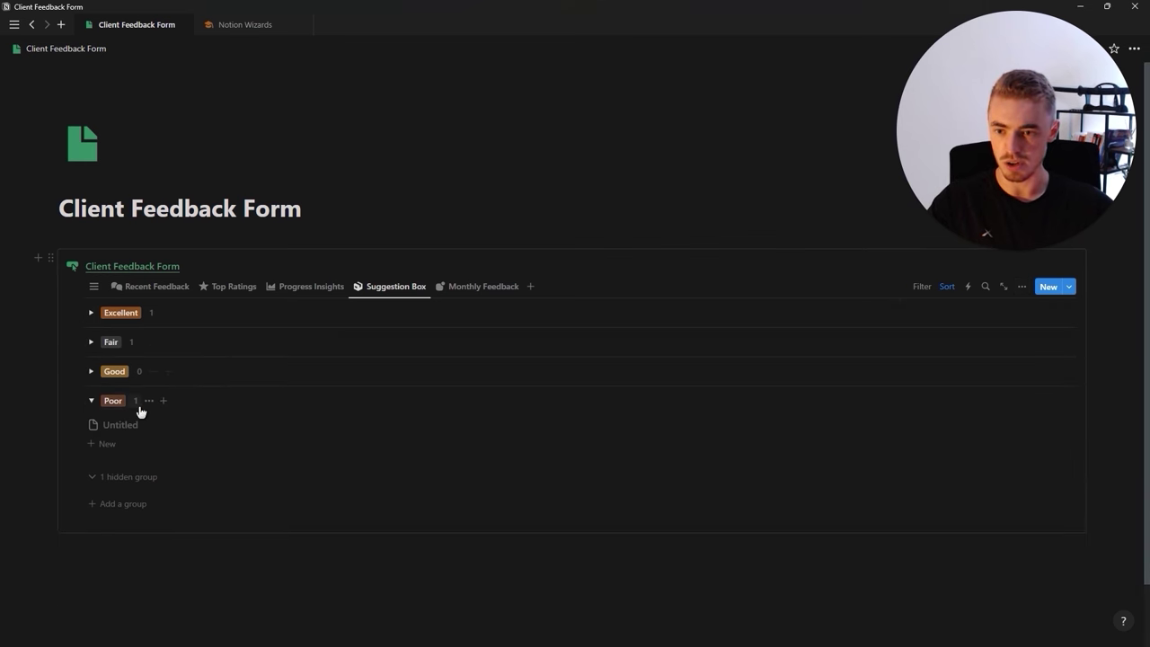
left_click(92, 400)
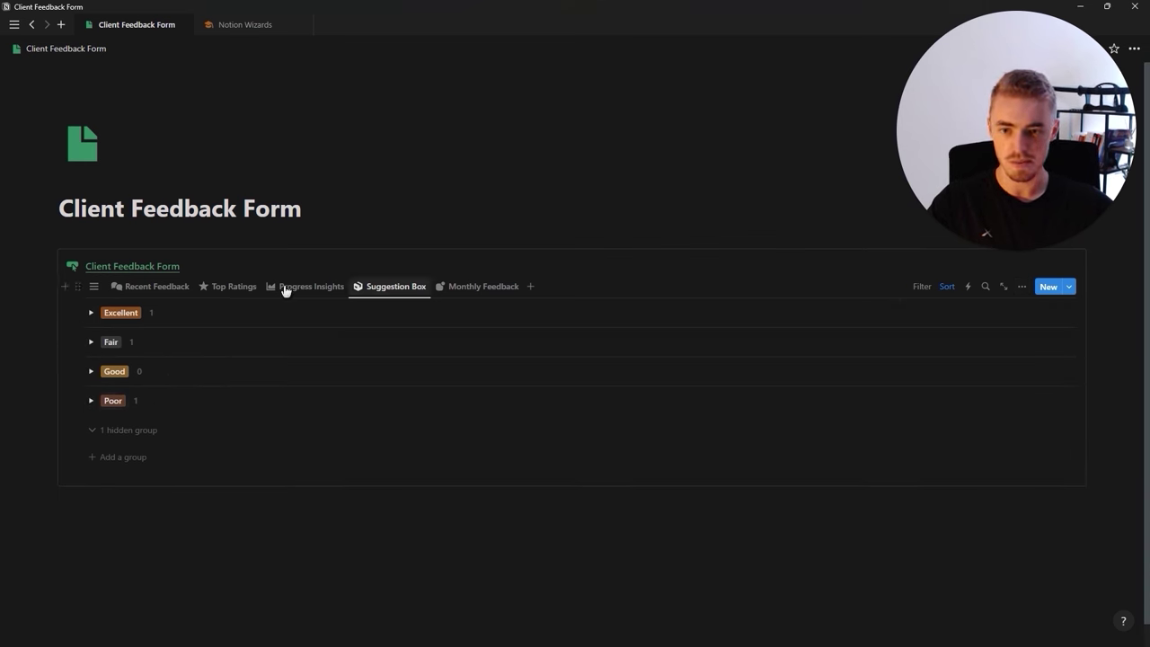
Look through the database views from Recent Feedback to Monthly Feedback to check how each one displays the entries
left_click(291, 288)
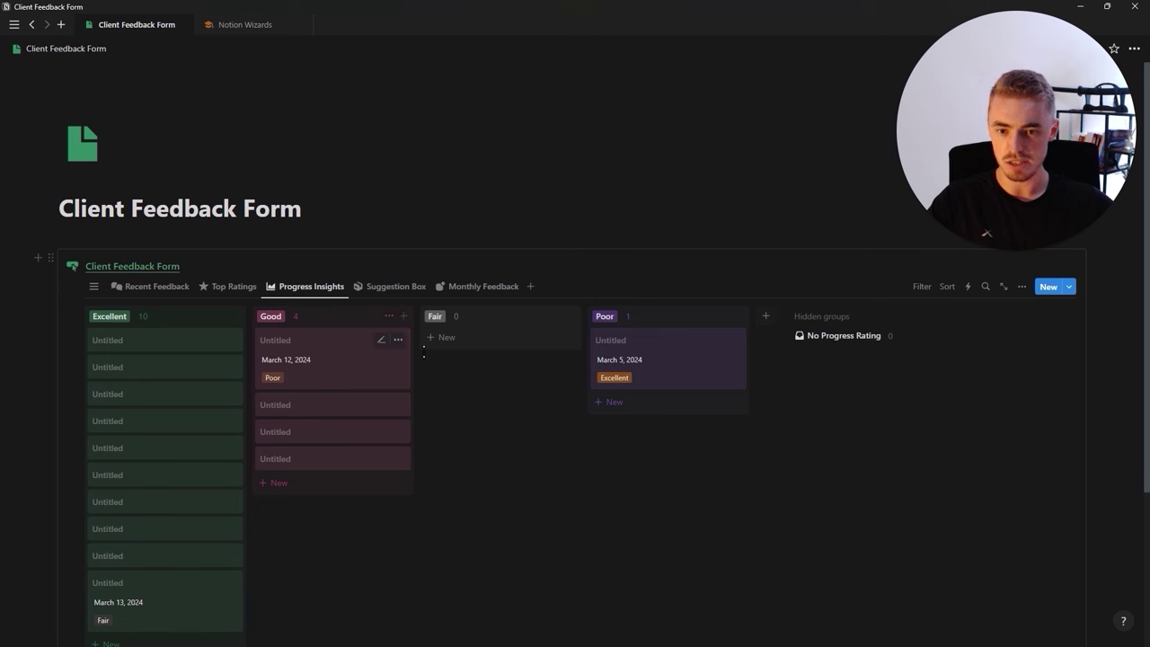
left_click(489, 289)
scroll(452, 322, "down", 2)
scroll(452, 323, "up", 2)
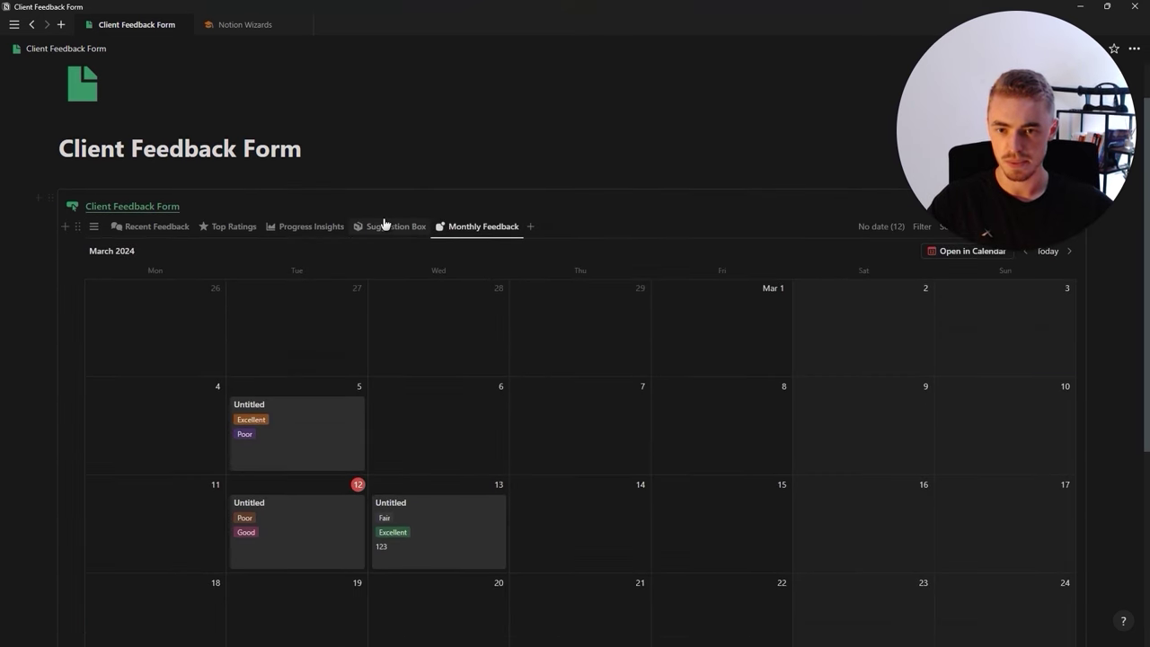
left_click(385, 226)
left_click(224, 264)
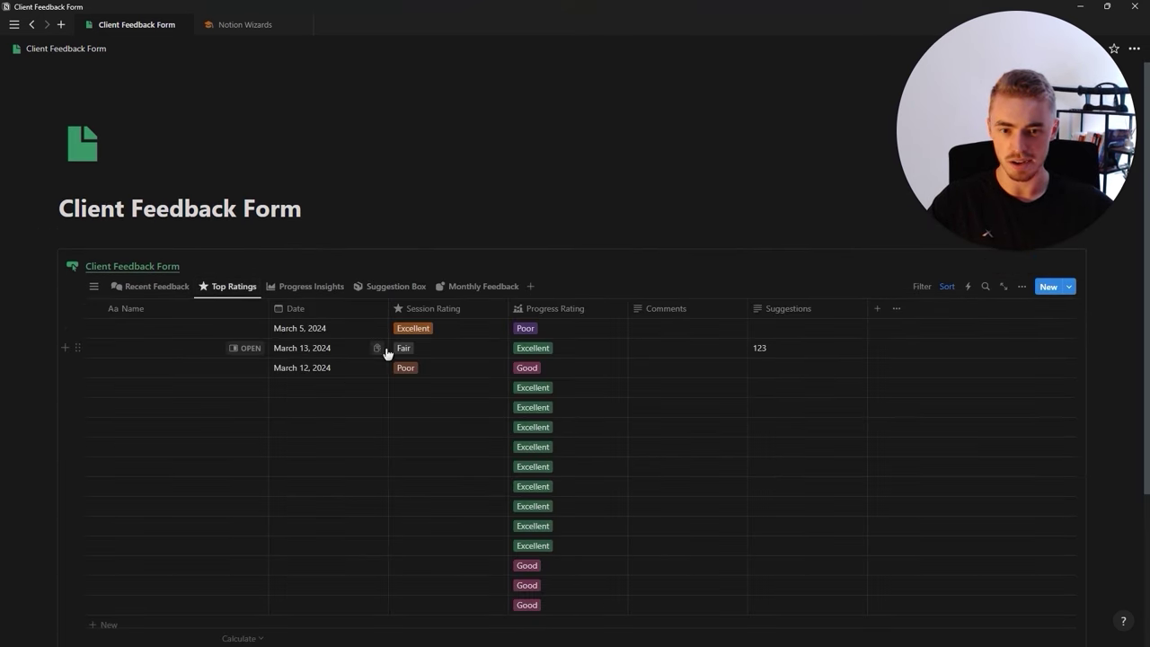
left_click(157, 288)
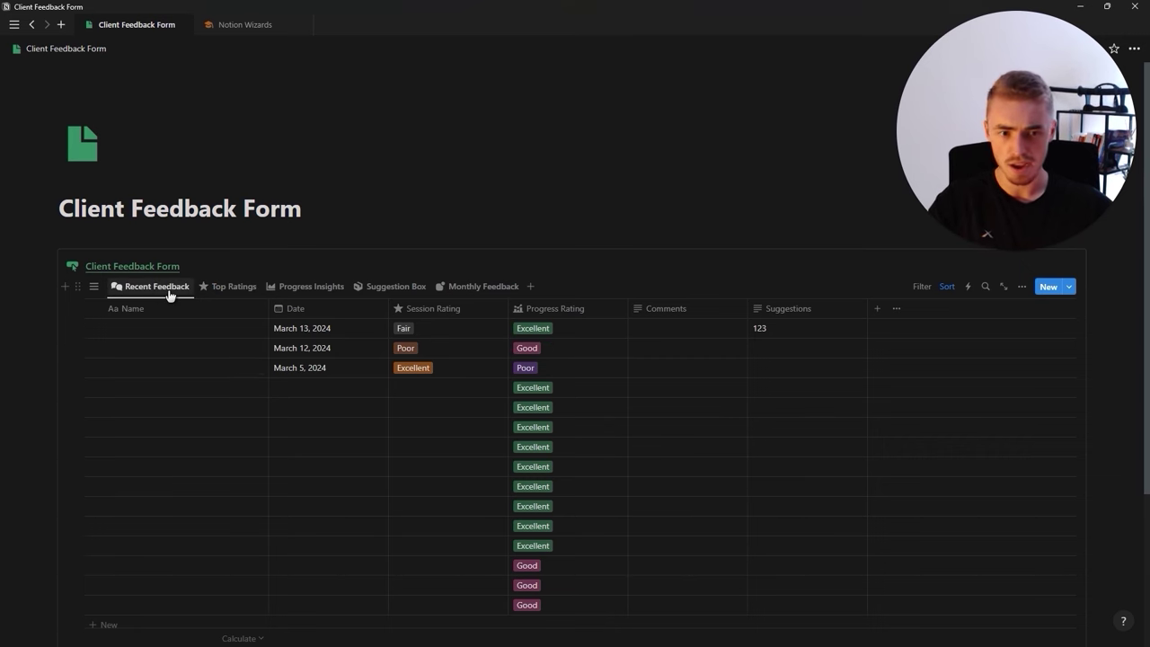
left_click(232, 287)
left_click(306, 287)
left_click(369, 286)
left_click(441, 284)
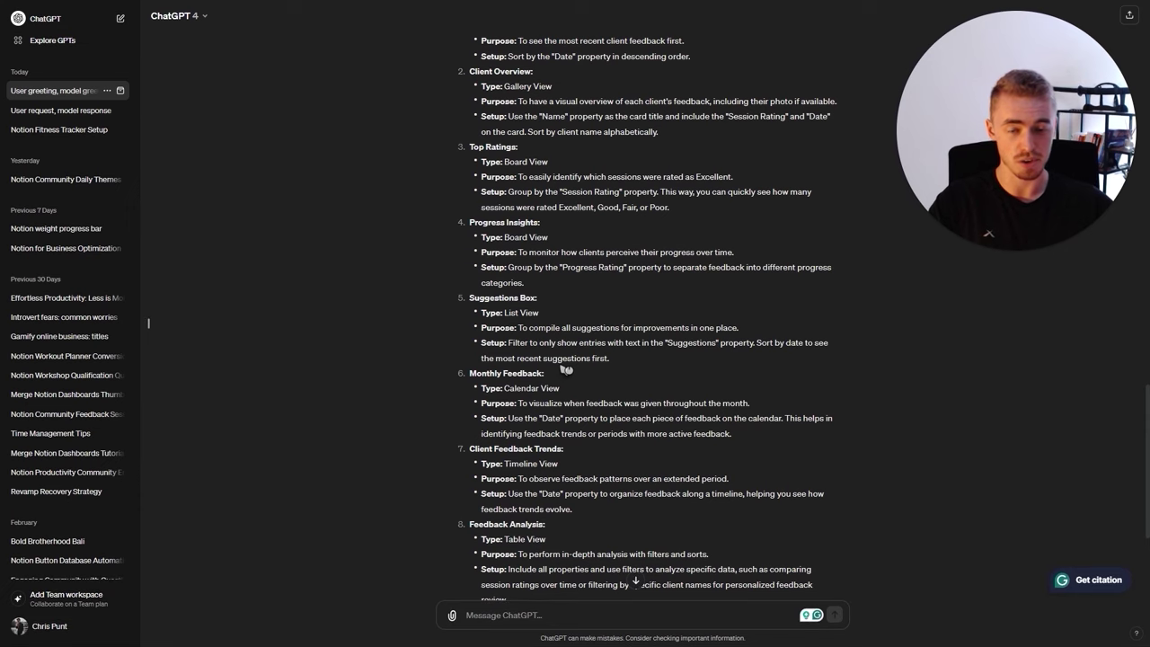
Switch to ChatGPT and review its instructions for adding a pre-formatted feedback template to the database
scroll(562, 384, "up", 3)
scroll(561, 383, "up", 5)
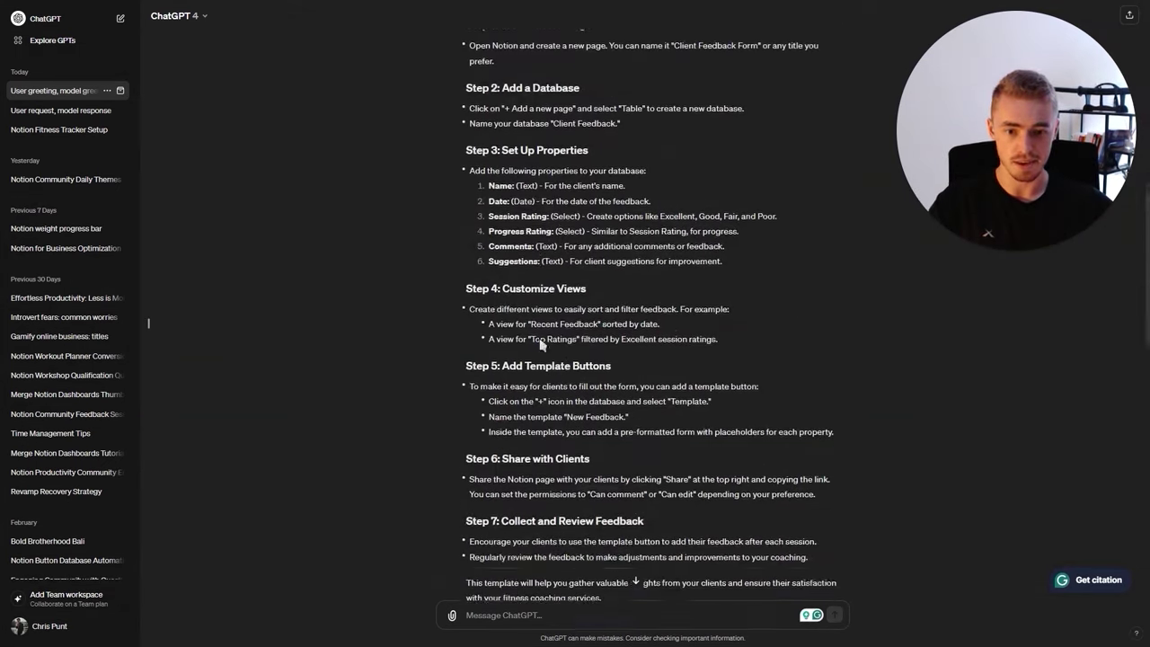
scroll(553, 340, "down", 1)
scroll(744, 323, "down", 2)
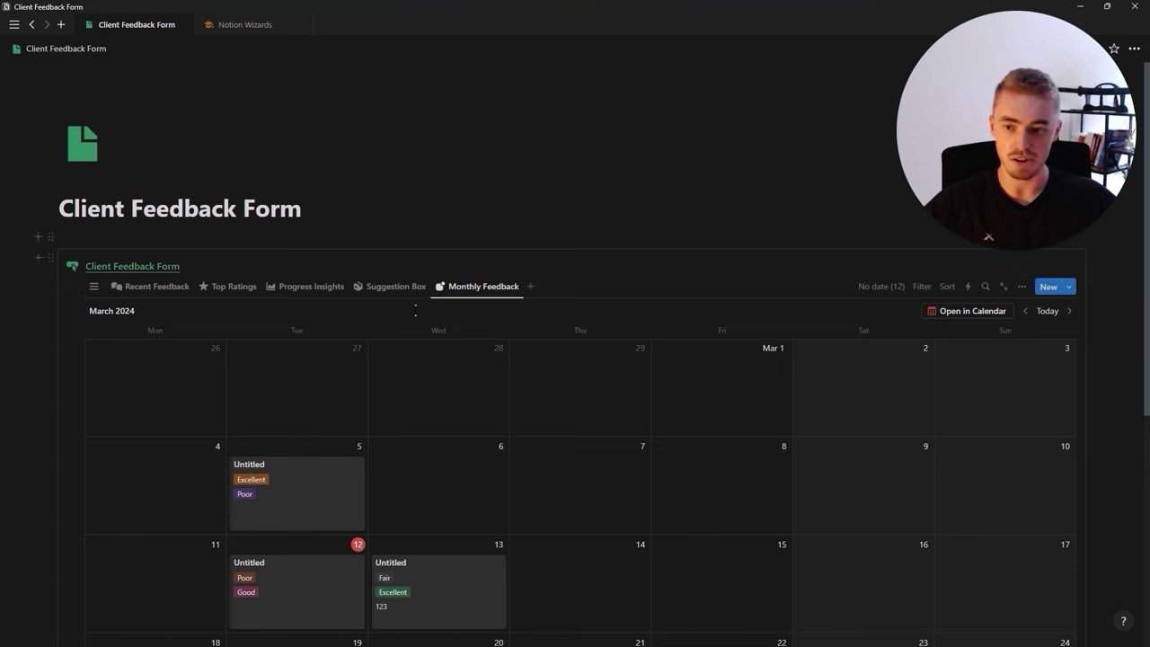
In Notion, create a new template for the client feedback database and title it "Feedback Form"
left_click(1069, 287)
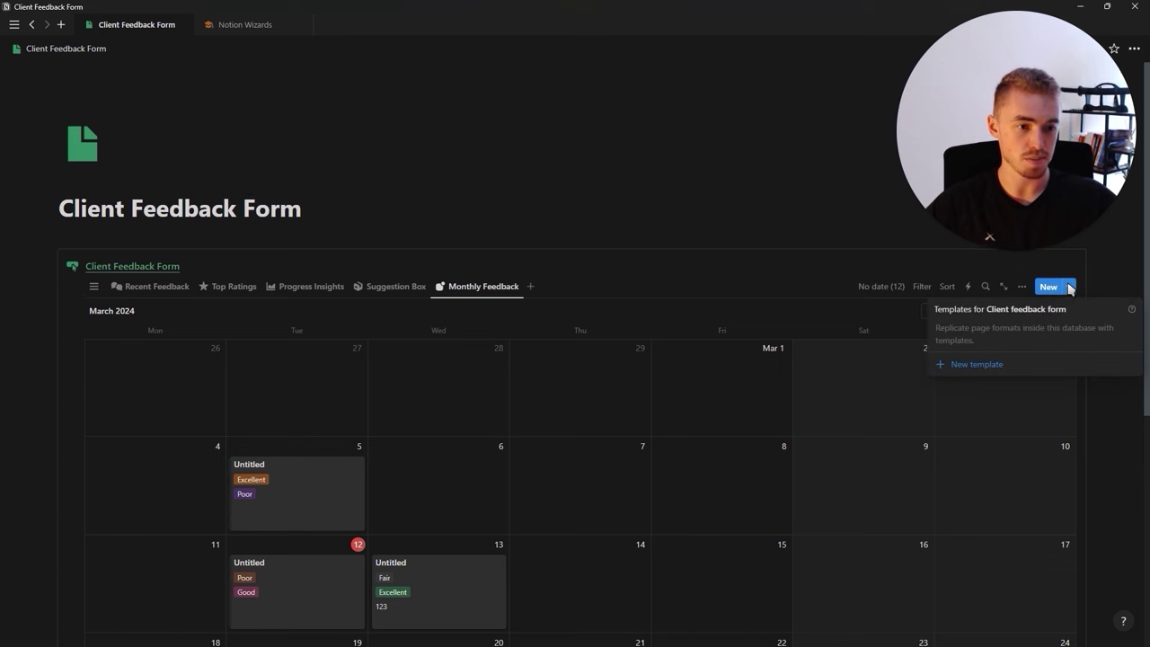
left_click(988, 364)
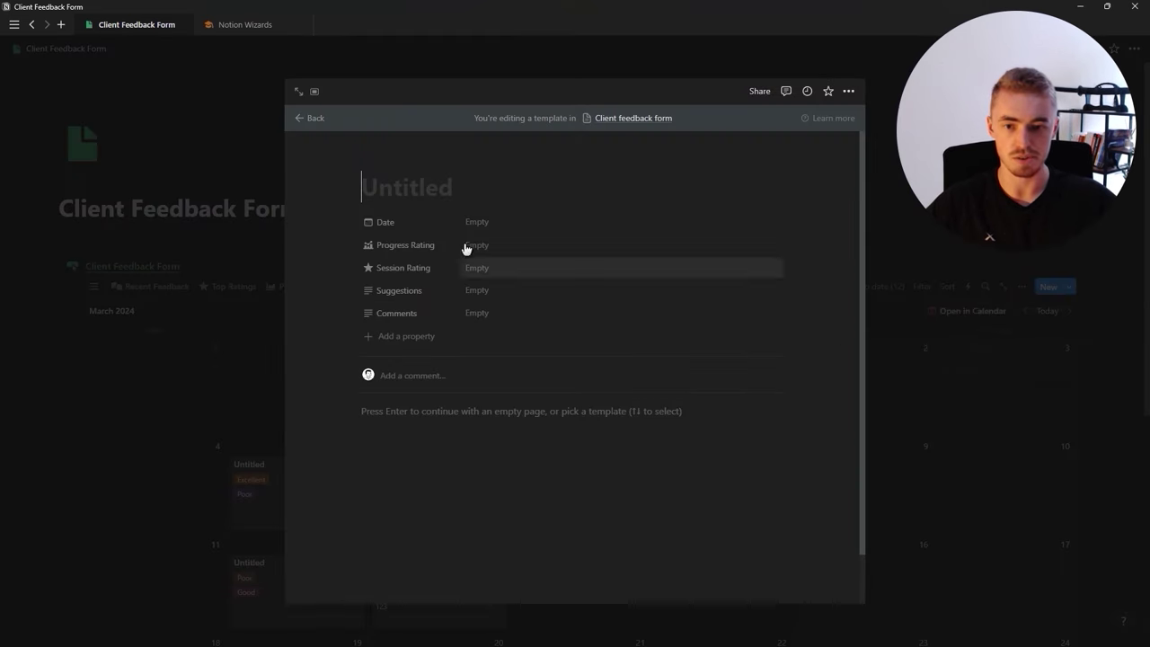
type("Feedback ")
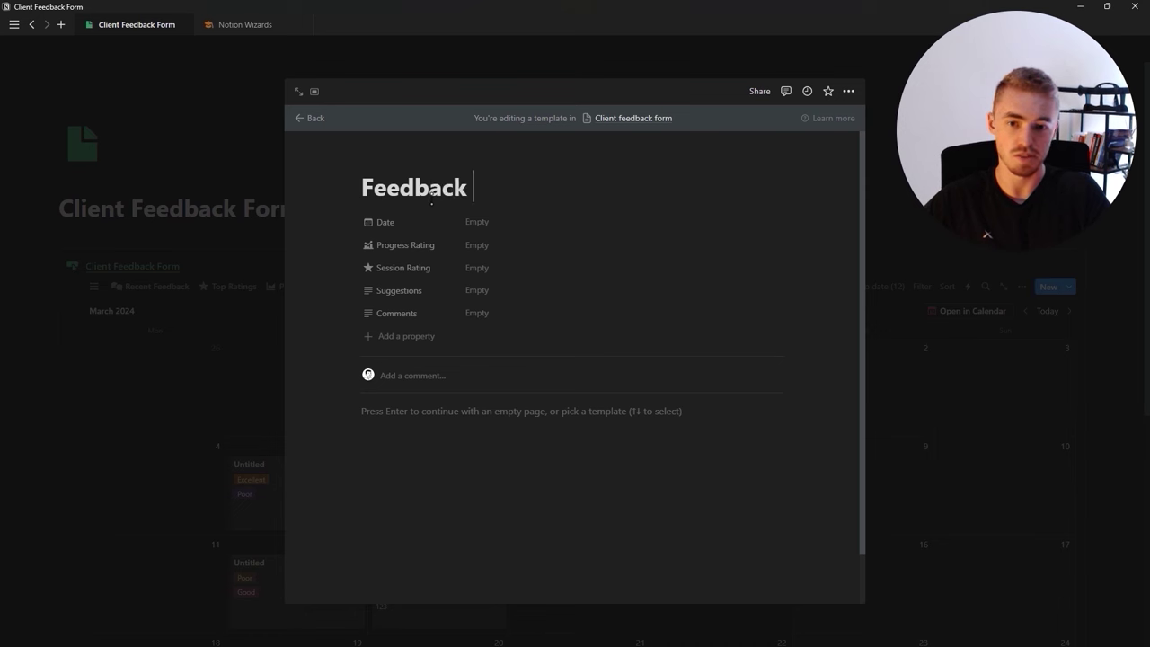
type("Form")
Give the Feedback Form template the green text-lines-and-pencil icon, found by searching the icons for "write"
left_click(382, 165)
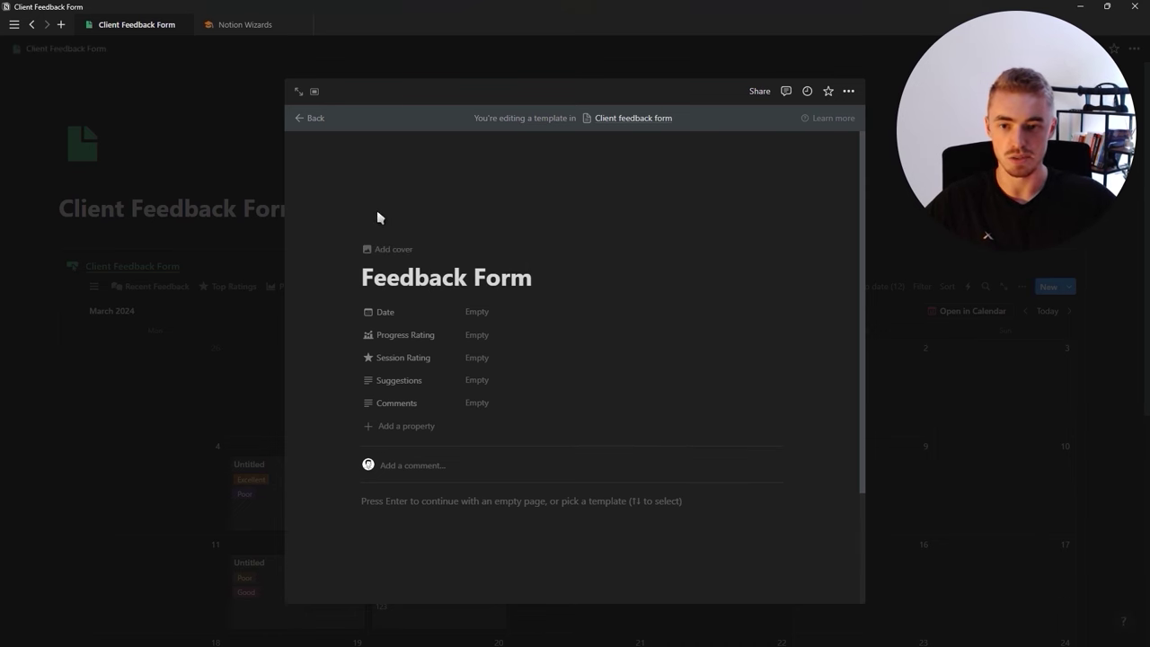
left_click(317, 253)
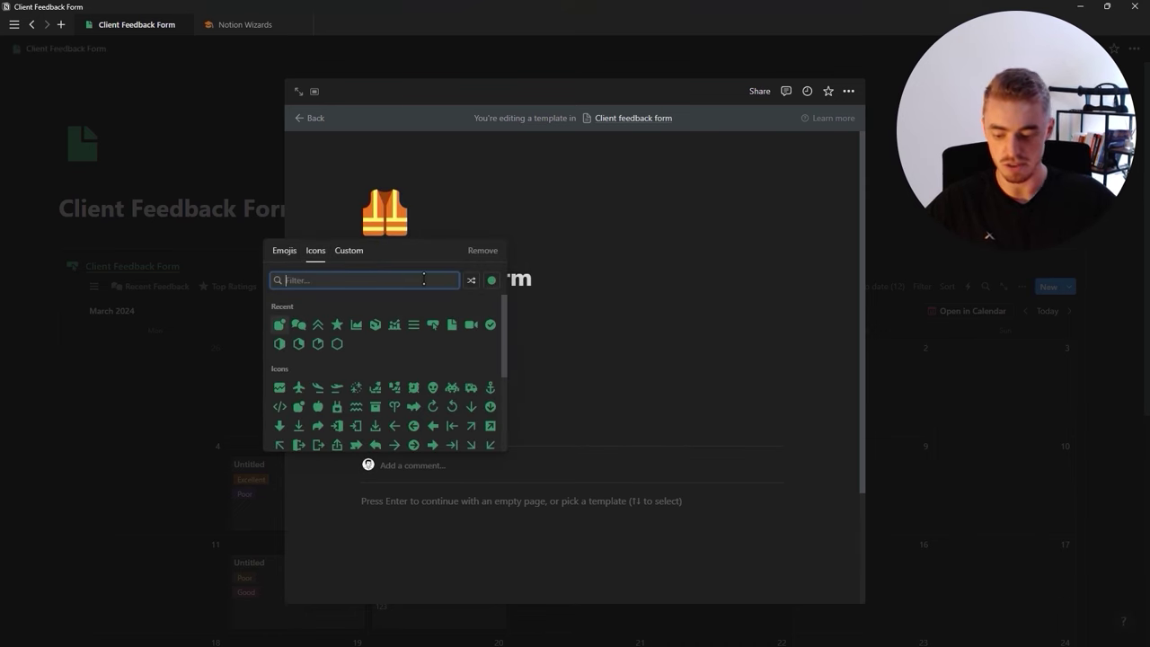
type("write")
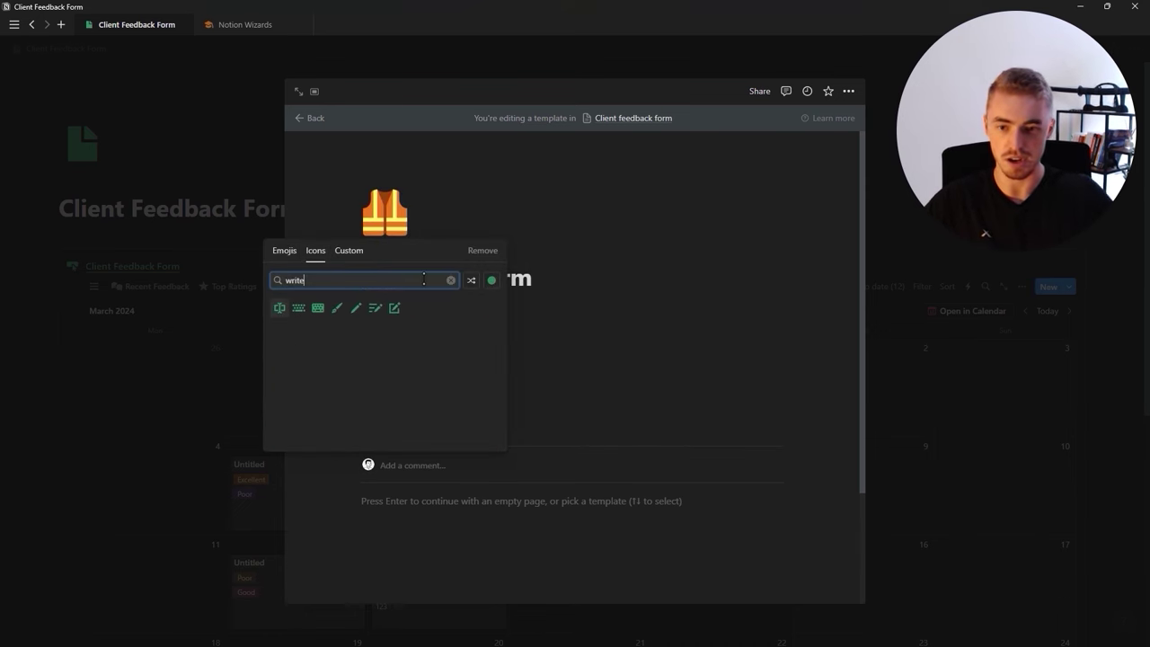
left_click(379, 309)
Ask ChatGPT "For step 5, can you give me a pre-formated feedback form that I can use for my clients"
key("alt+Tab")
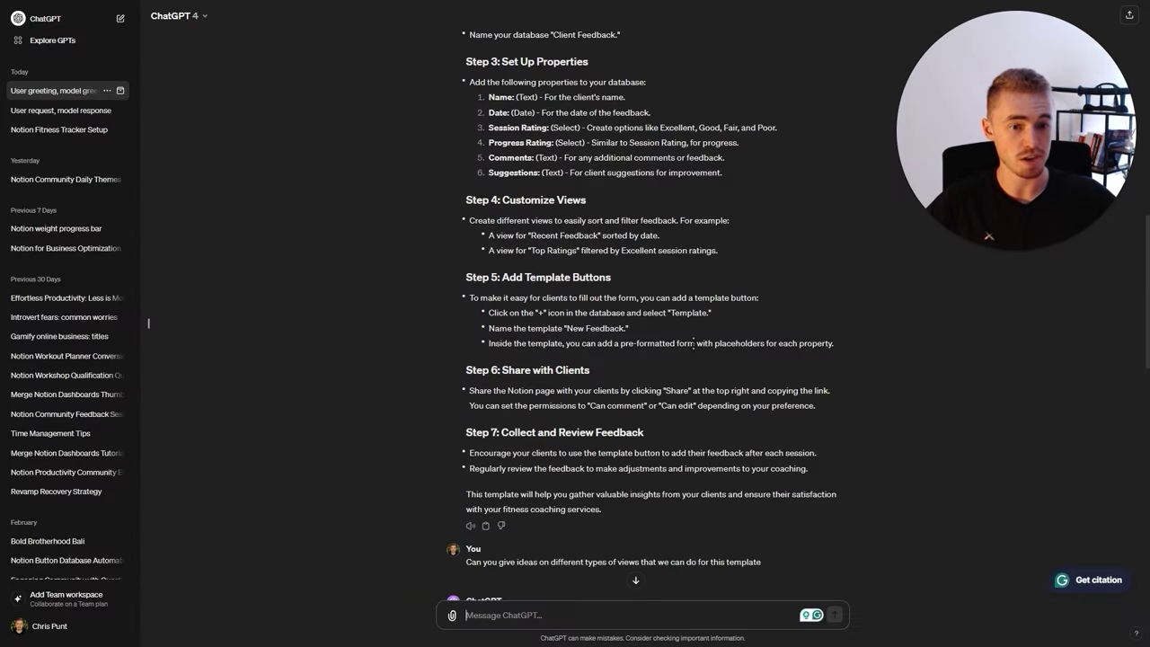
scroll(683, 342, "down", 10)
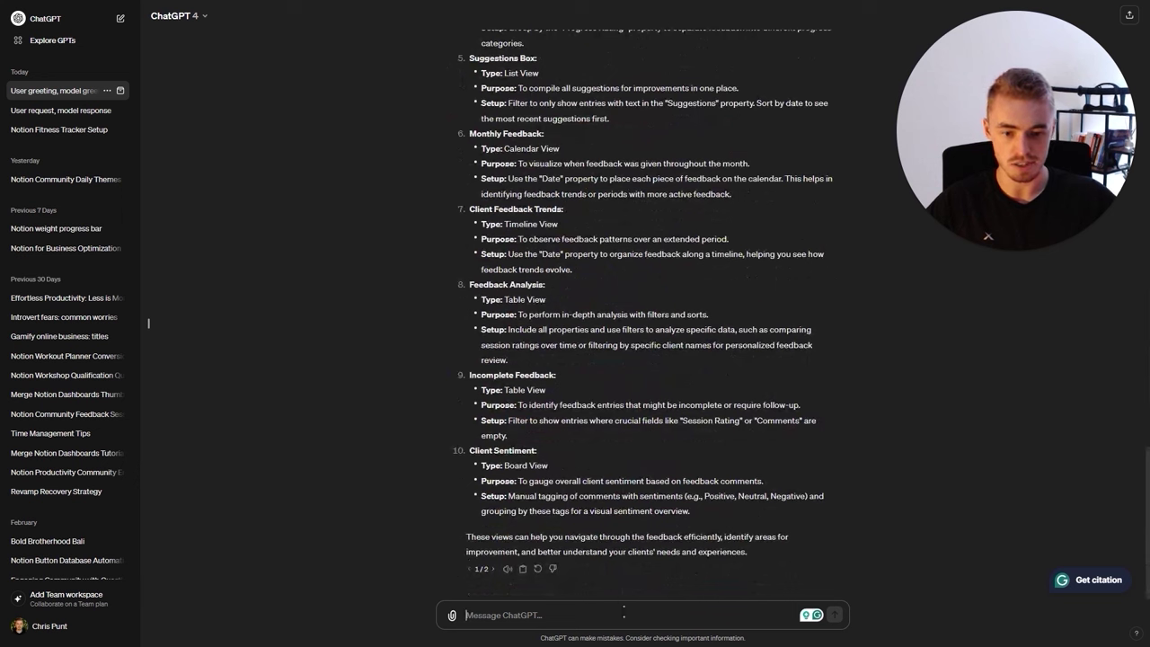
left_click(626, 618)
type("For step 5, can you give me a pre-formated feedback form that I cna")
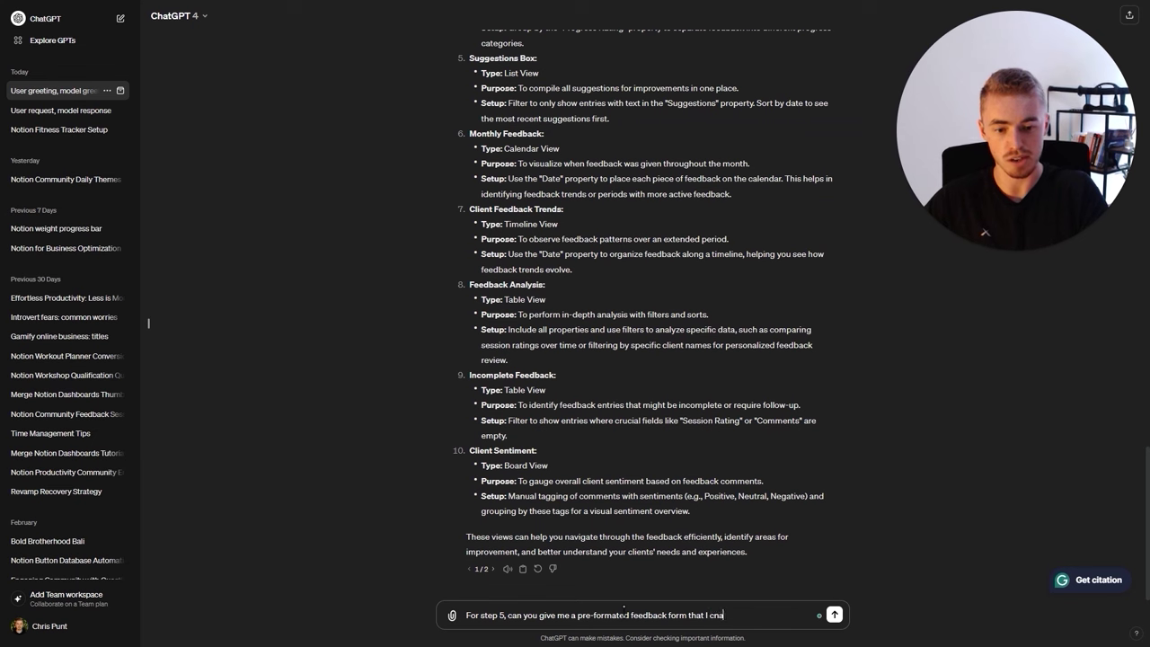
key("BackSpace")
key("BackSpace")
type("an use")
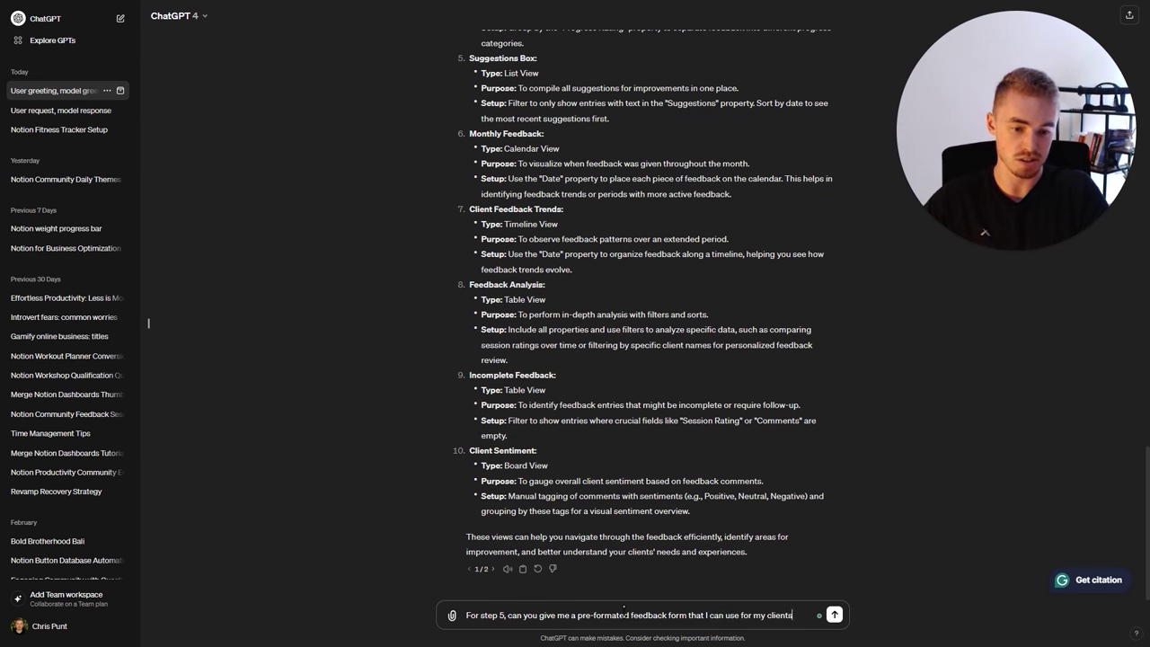
type(" for my clients")
key("Return")
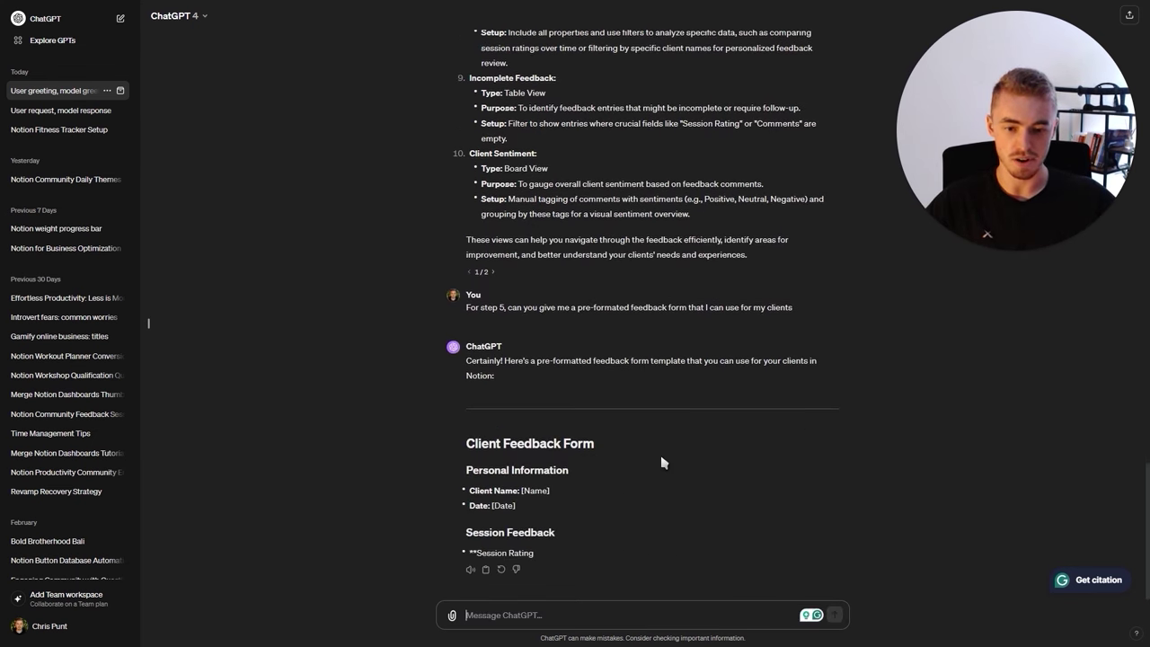
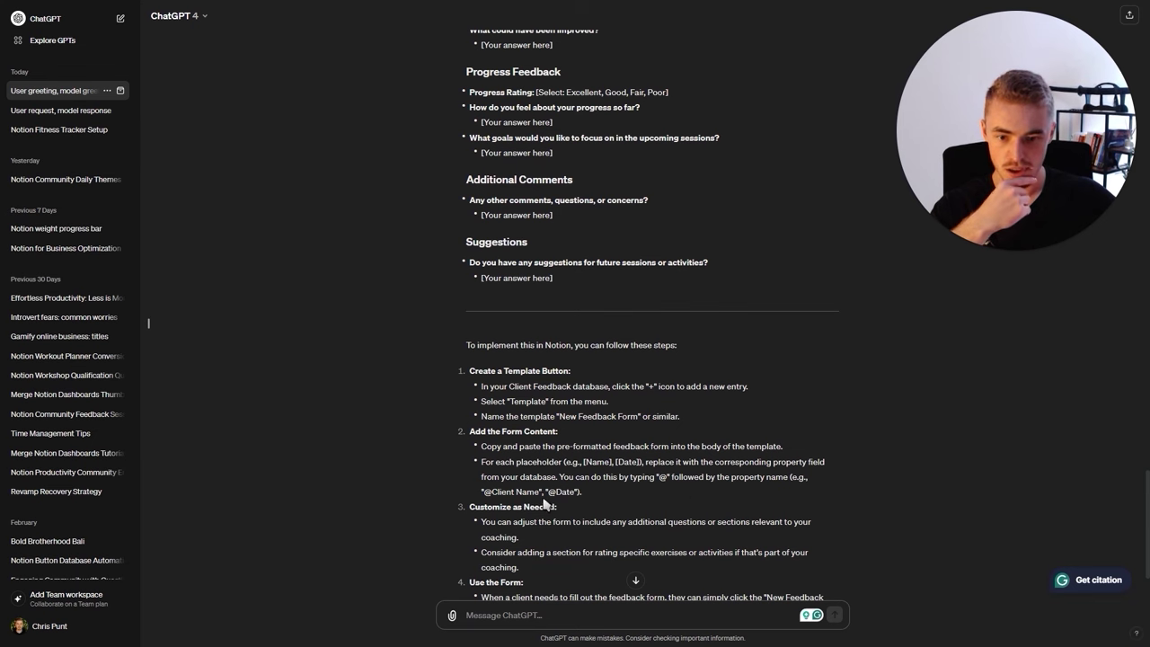
Review ChatGPT's answer and copy the form text from Personal Information through the Suggestions section
scroll(556, 493, "down", 1)
scroll(594, 512, "down", 1)
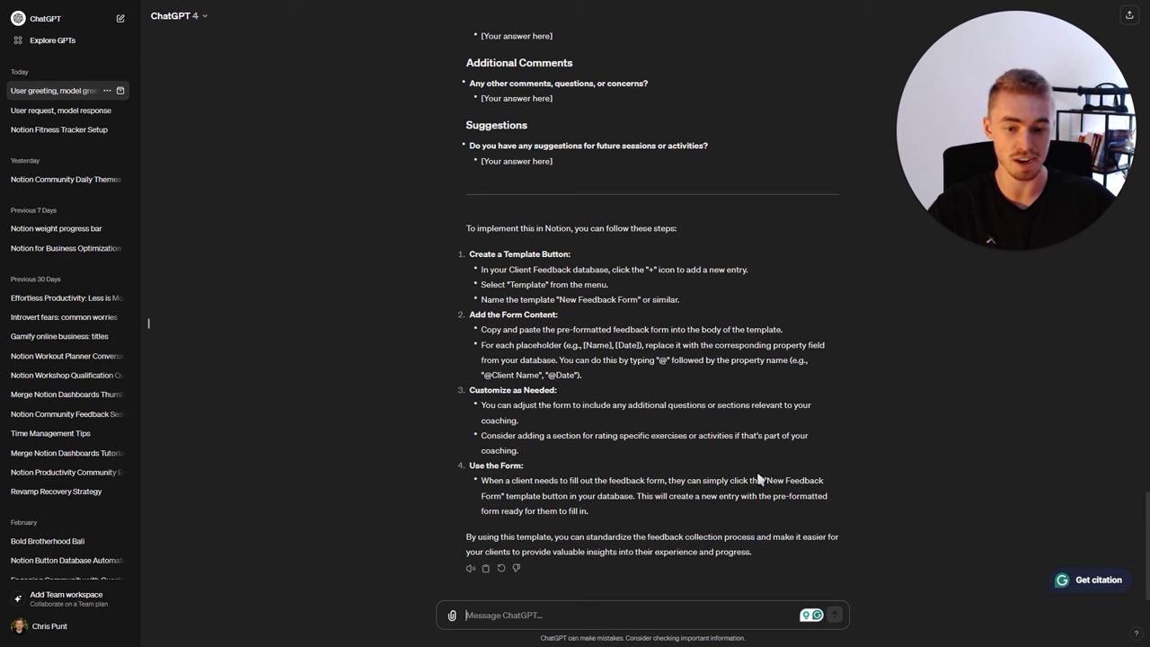
scroll(682, 469, "up", 5)
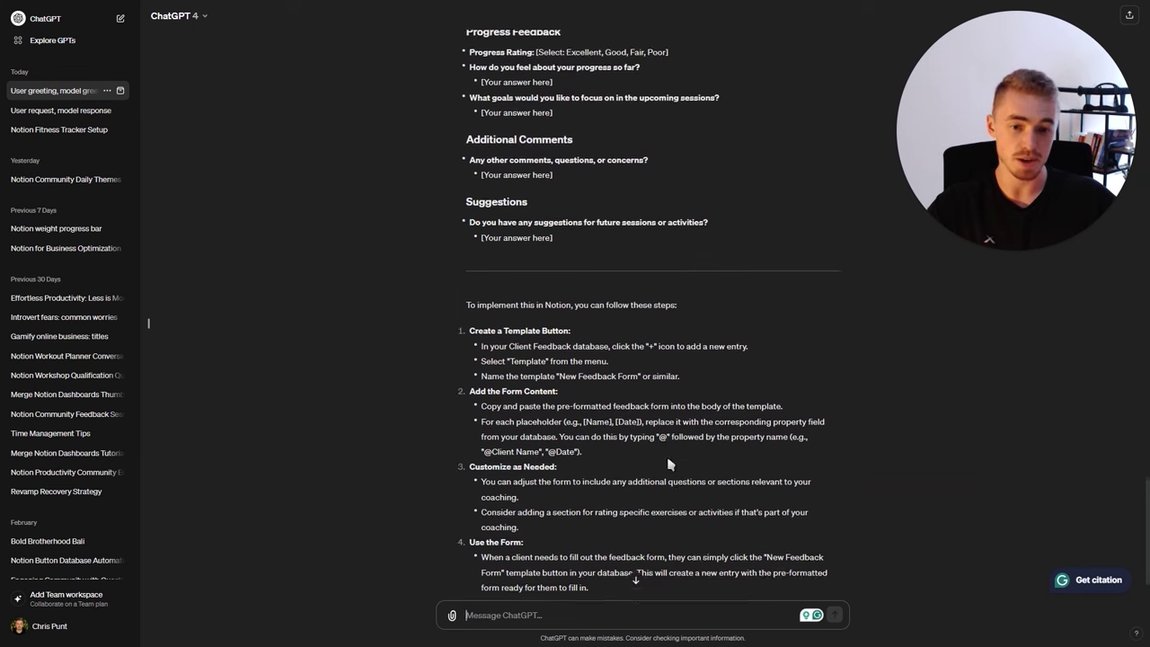
scroll(641, 466, "down", 2)
scroll(620, 458, "up", 1)
left_click_drag(468, 137, 597, 521)
key("ctrl+c")
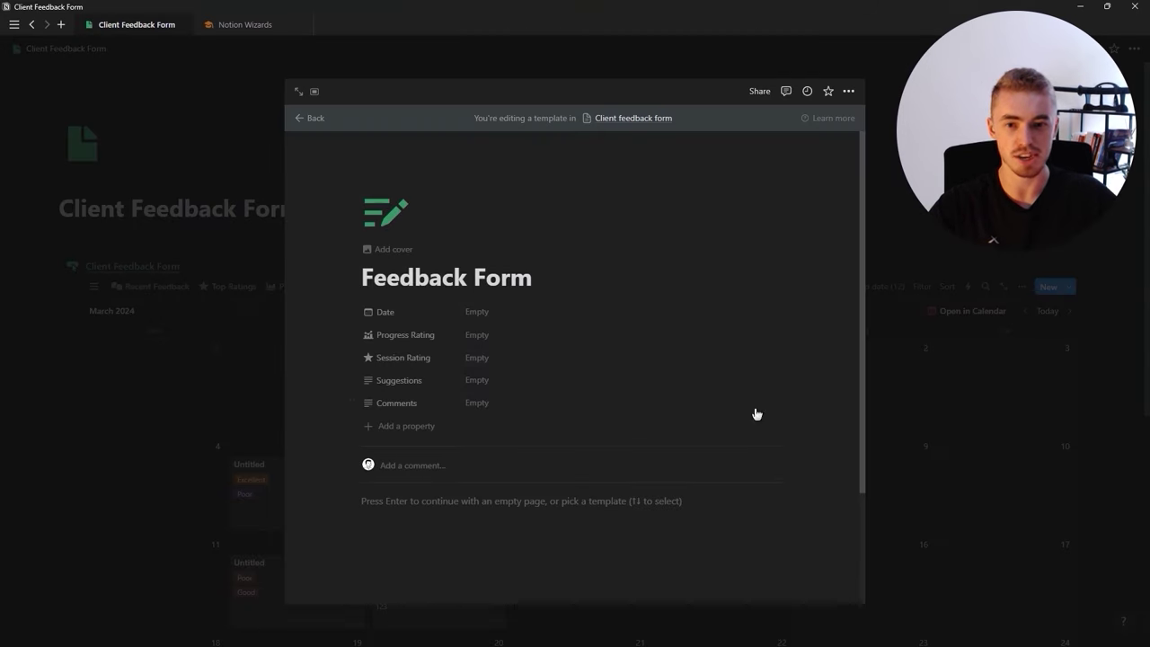
Switch to Notion and paste the copied form into the body of the Feedback Form template
key("alt+Tab")
left_click(494, 497)
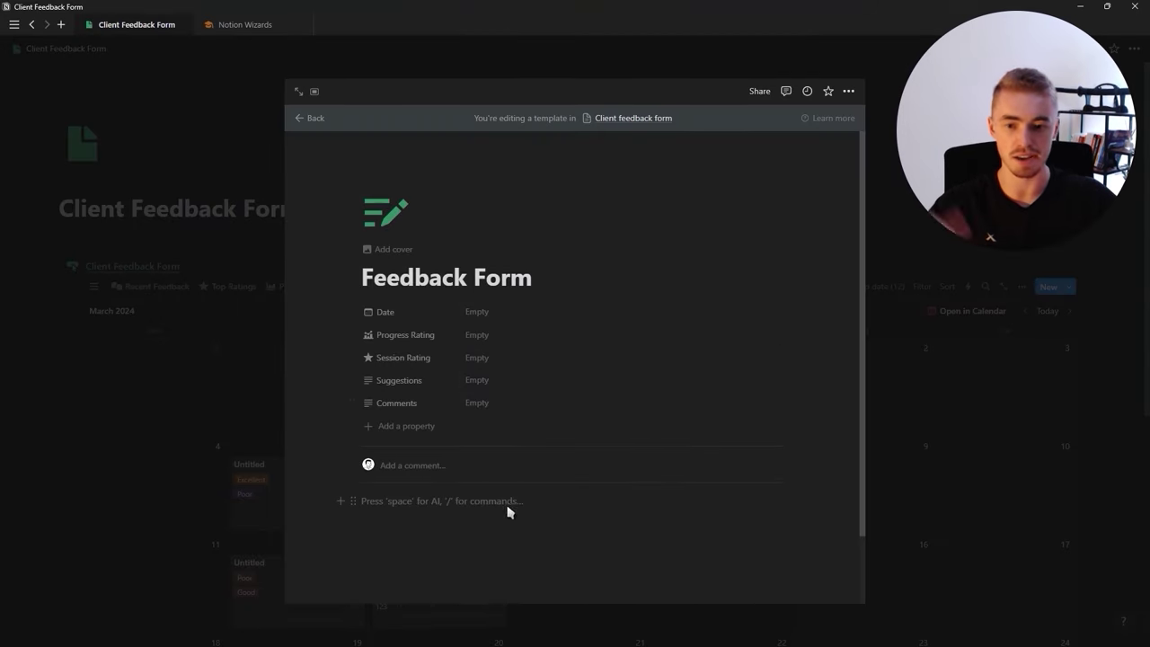
key("ctrl+v")
scroll(524, 463, "down", 2)
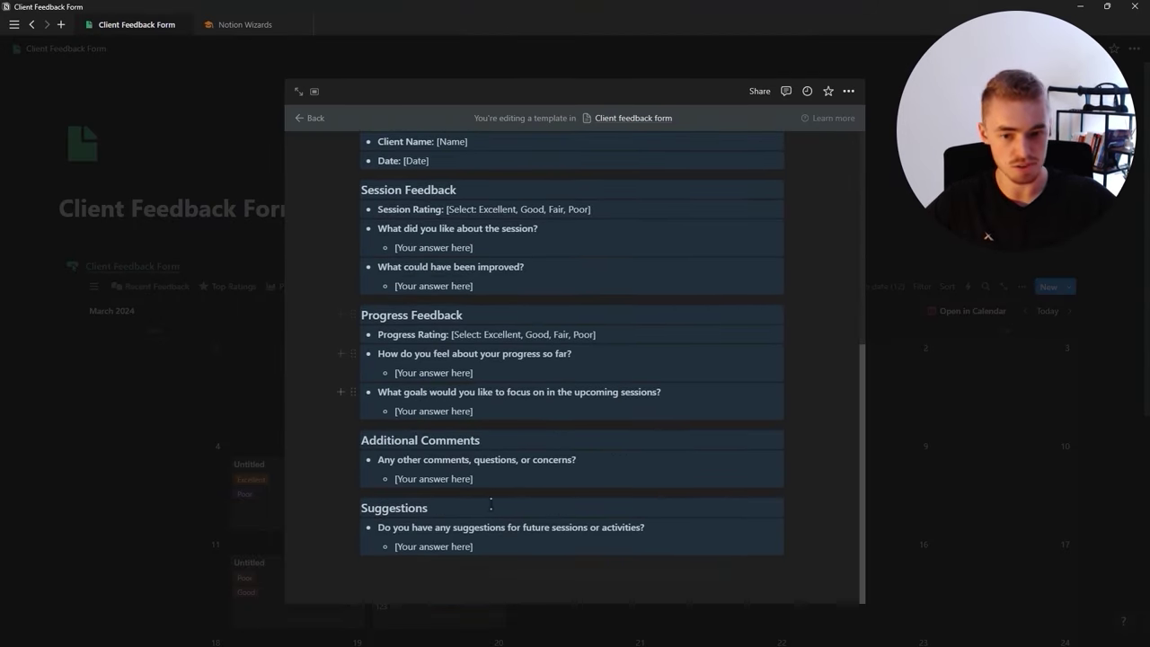
Switch to ChatGPT and check the original form and its implementation steps
key("alt+Tab")
left_click(656, 428)
scroll(656, 428, "down", 5)
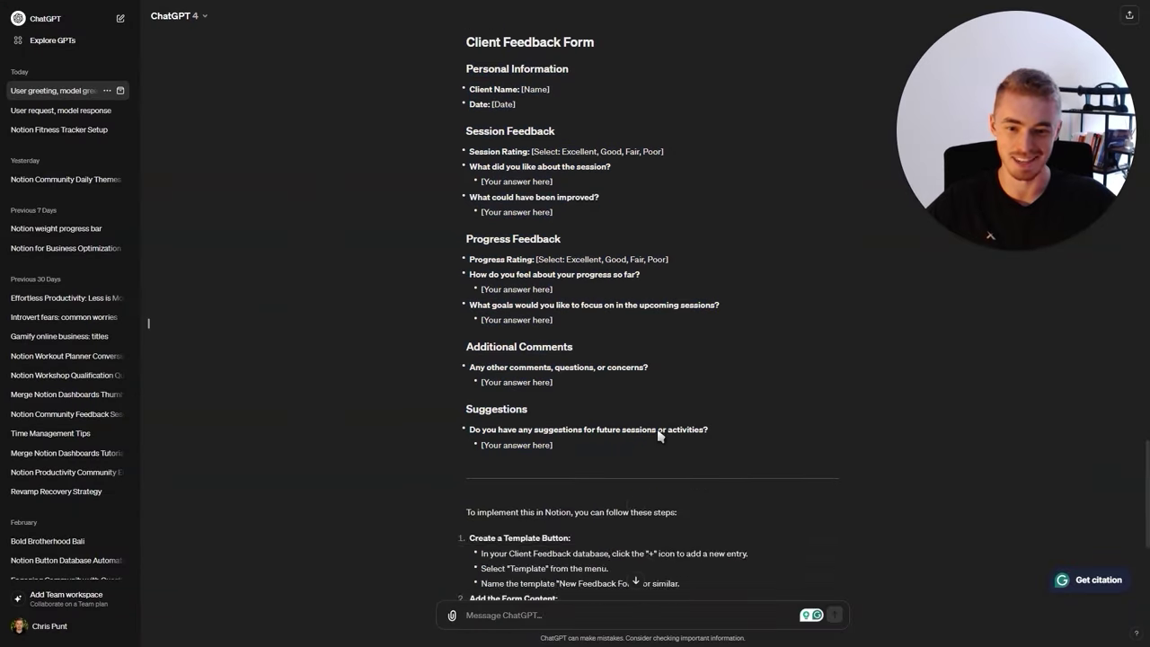
Back in Notion, delete the [Name] placeholder after Client Name in the template's Personal Information section
key("alt+Tab")
scroll(509, 355, "up", 3)
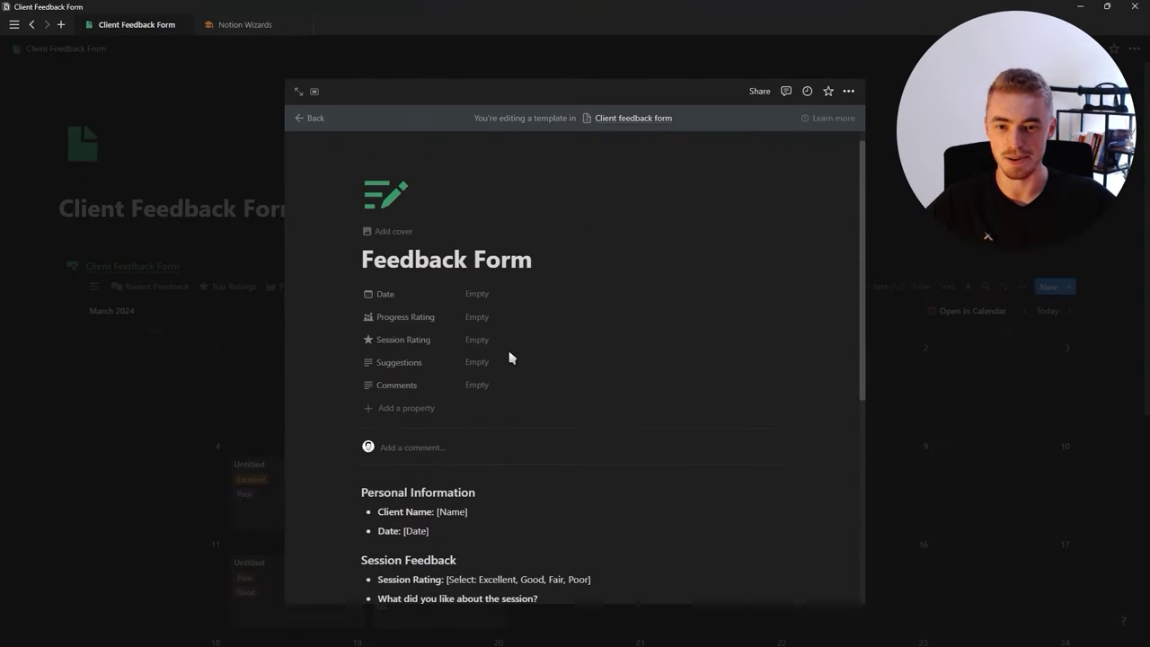
scroll(509, 351, "down", 3)
left_click_drag(437, 289, 468, 290)
key("BackSpace")
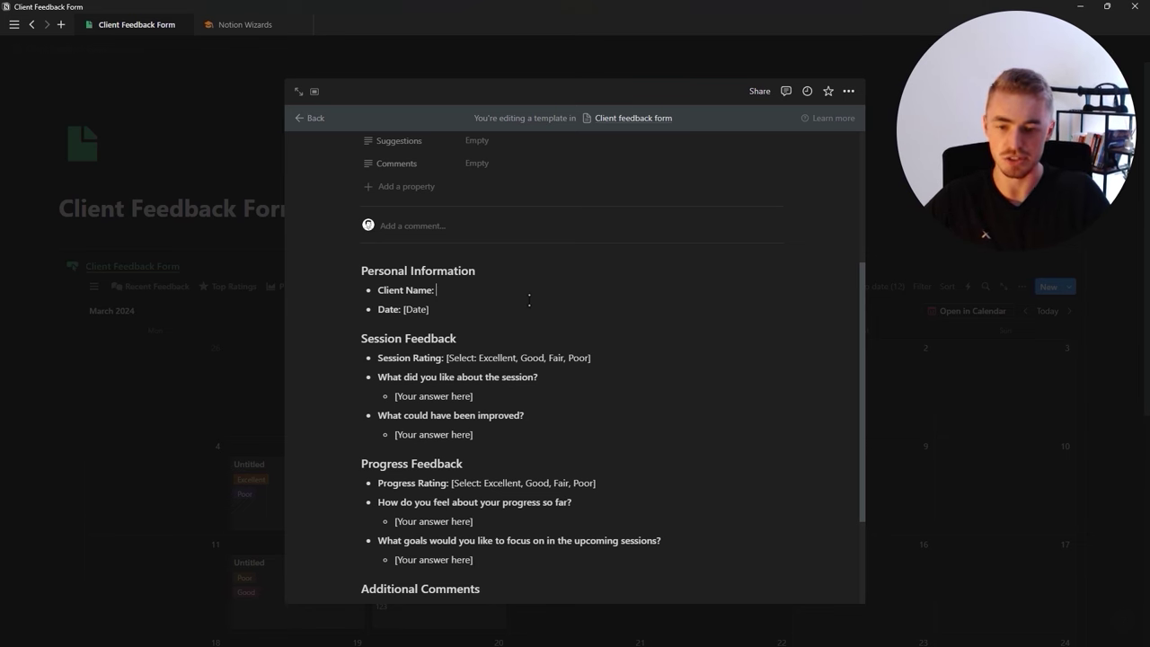
Delete the [Date] placeholder after Date in the template's Personal Information section
type("@")
key("Escape")
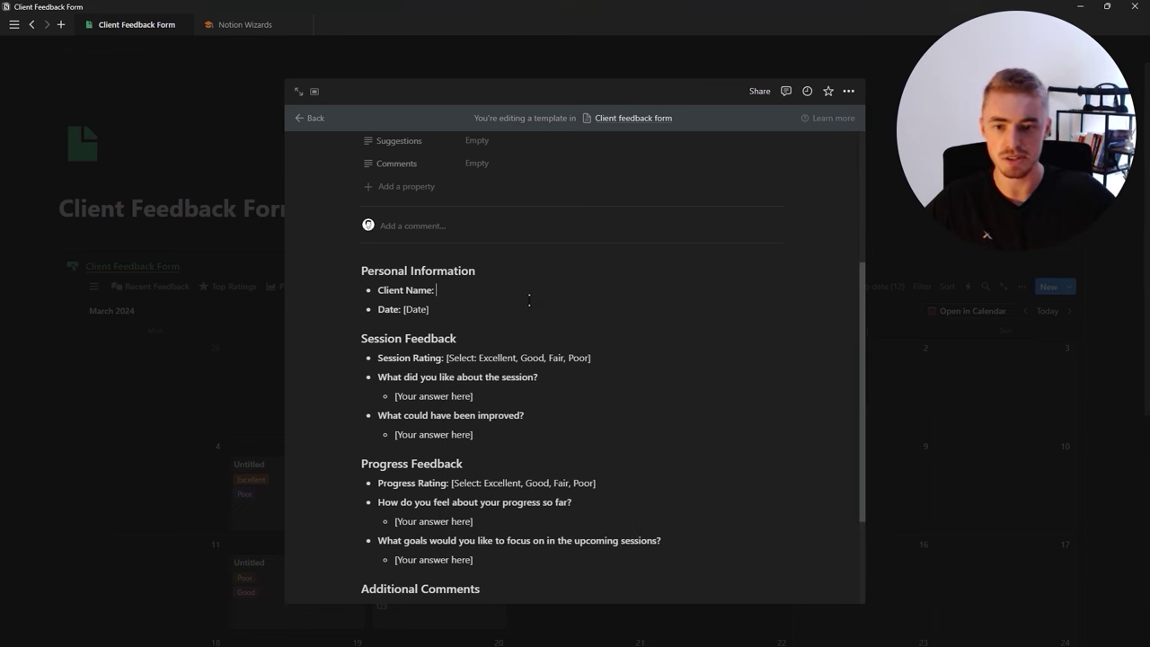
left_click_drag(460, 311, 403, 311)
key("BackSpace")
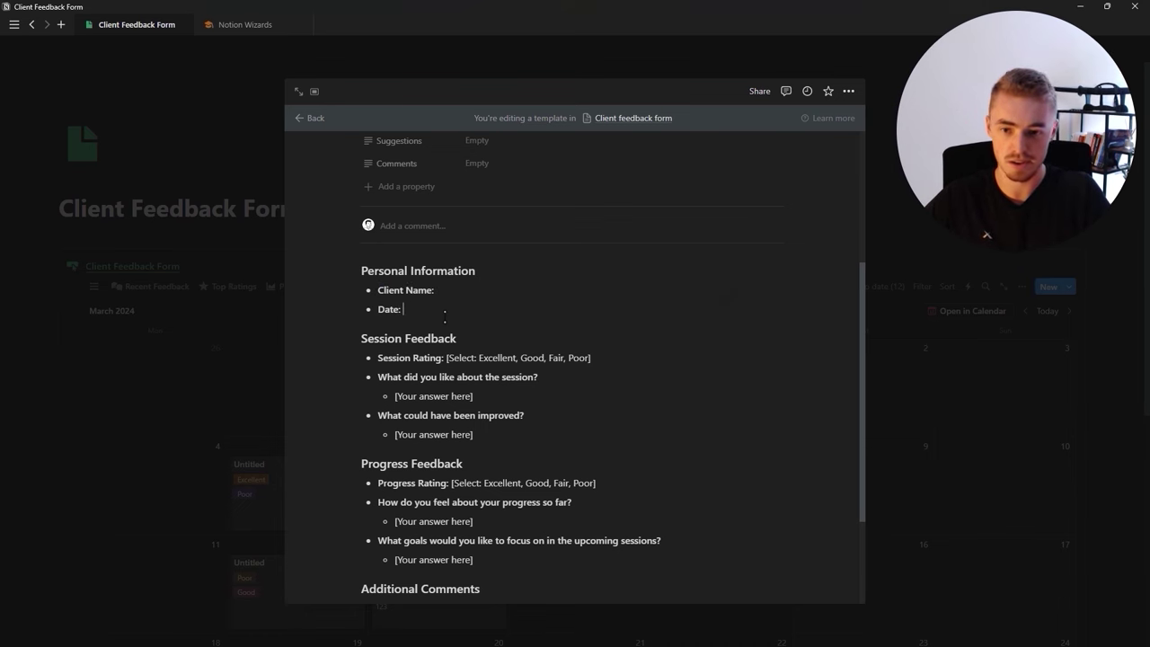
Try a Today (date when duplicated) mention after Date in Personal Information, and remove it again
type("@today")
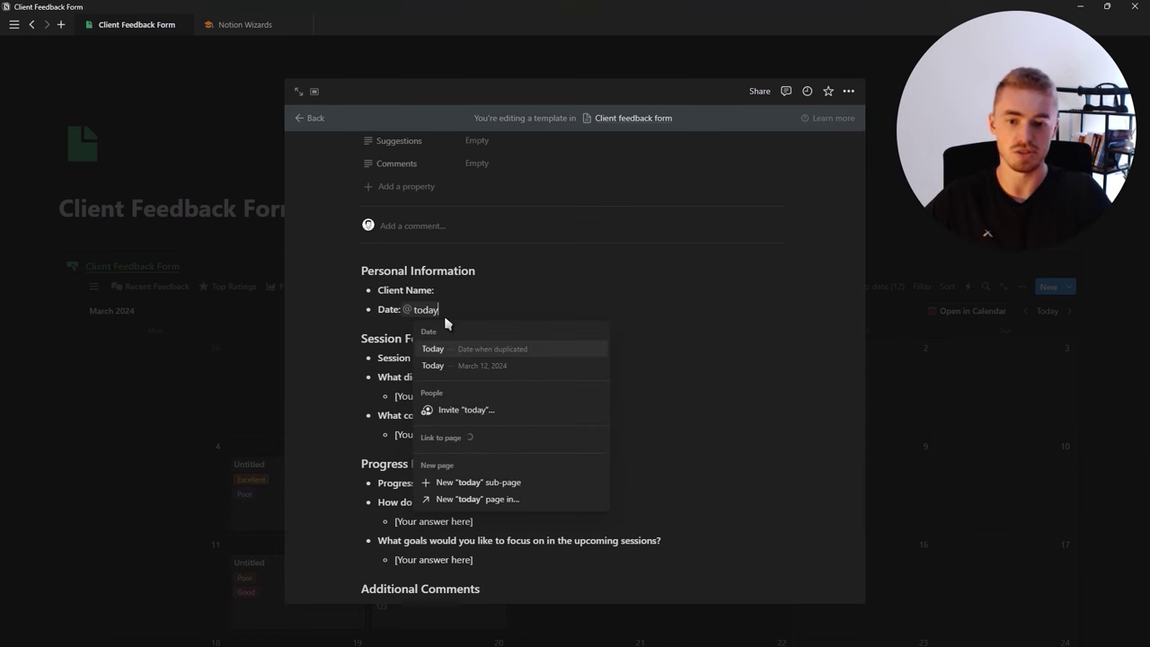
left_click(530, 352)
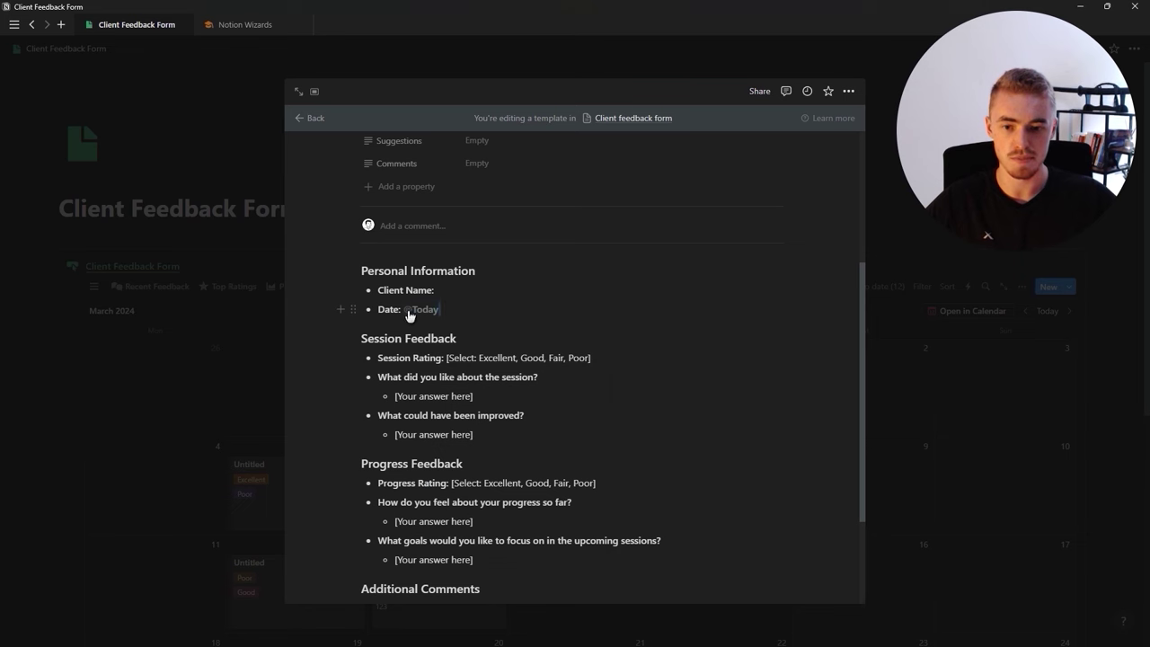
key("BackSpace")
Review the template's properties and its form sections from Personal Information through Suggestions
scroll(410, 314, "up", 3)
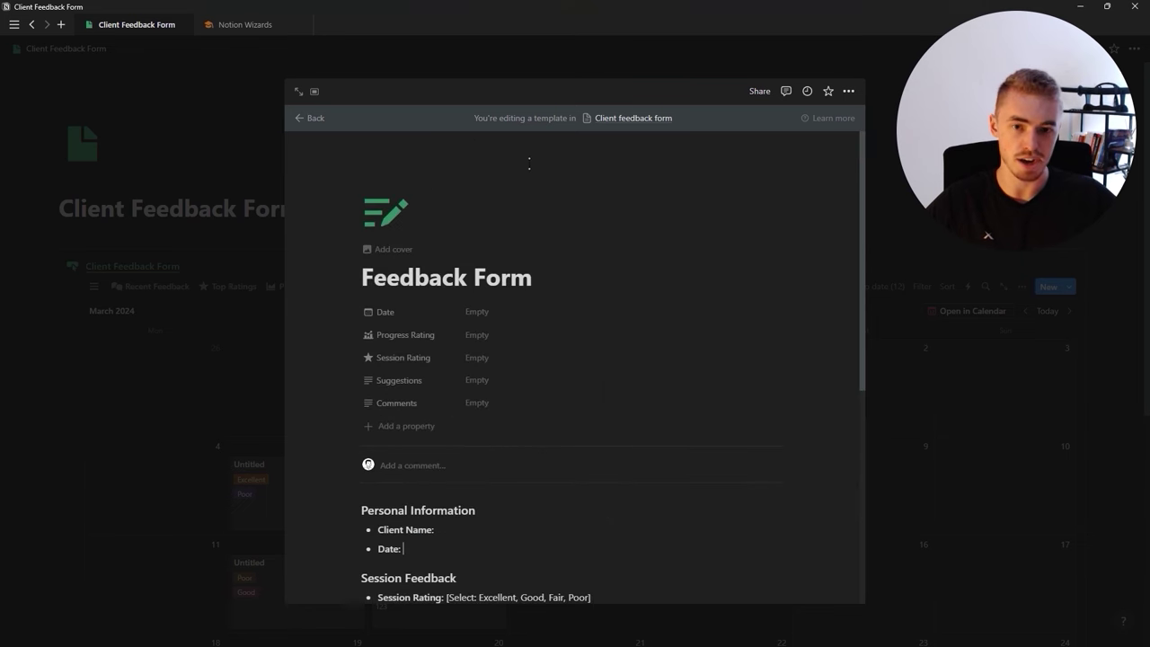
scroll(503, 393, "down", 3)
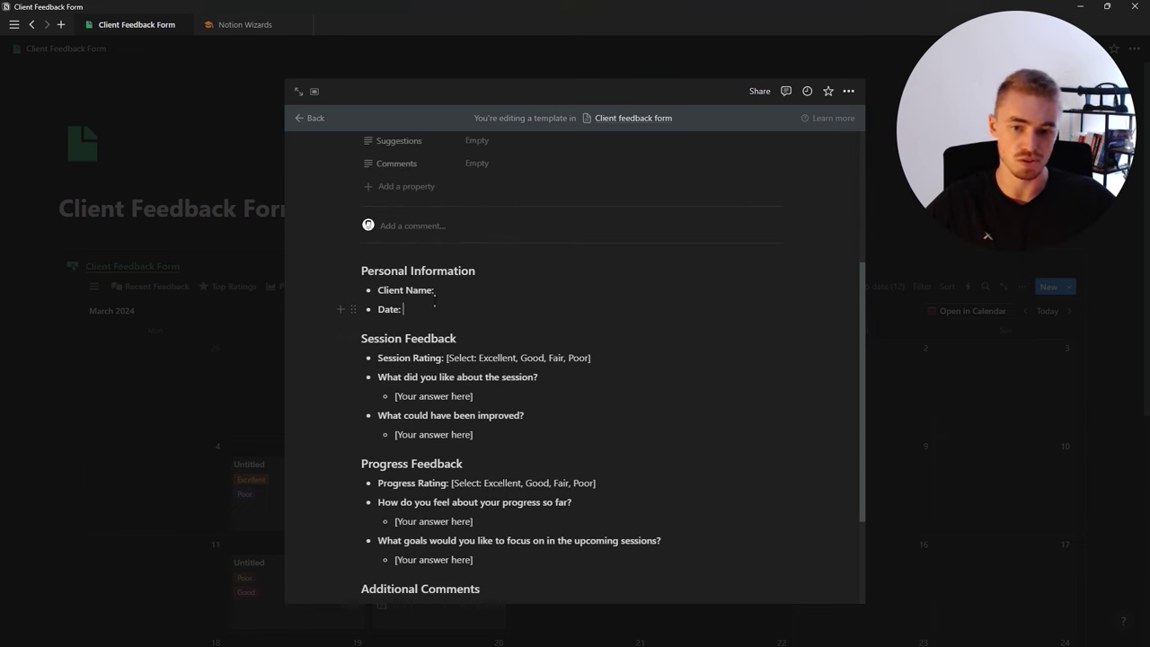
scroll(536, 388, "down", 2)
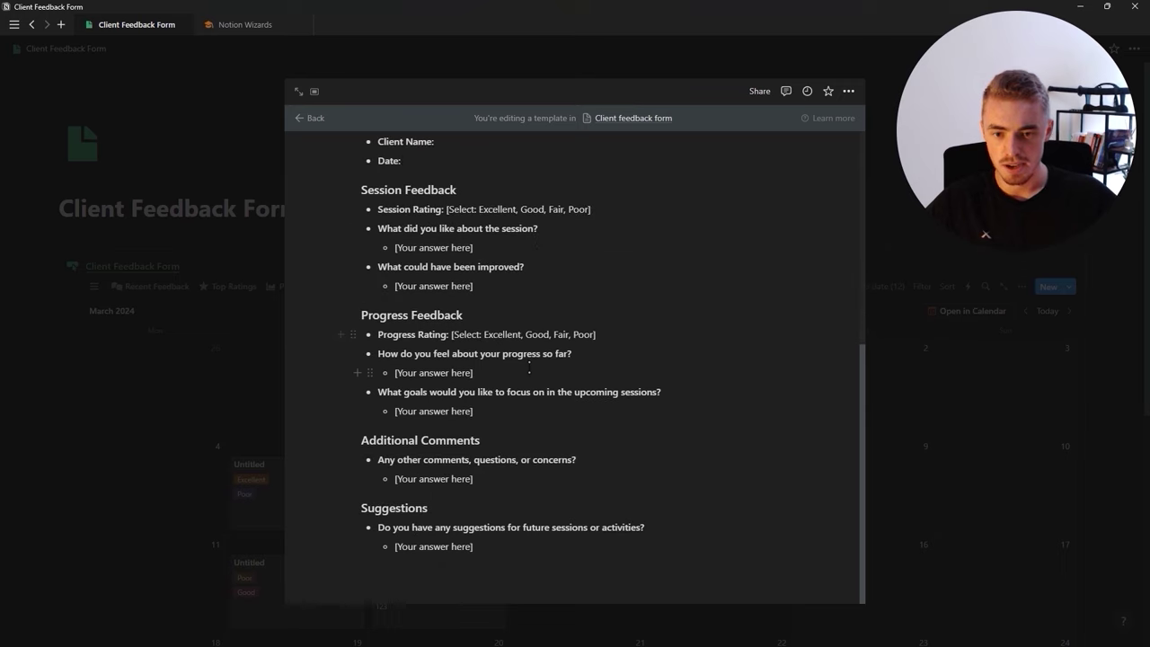
scroll(527, 368, "up", 4)
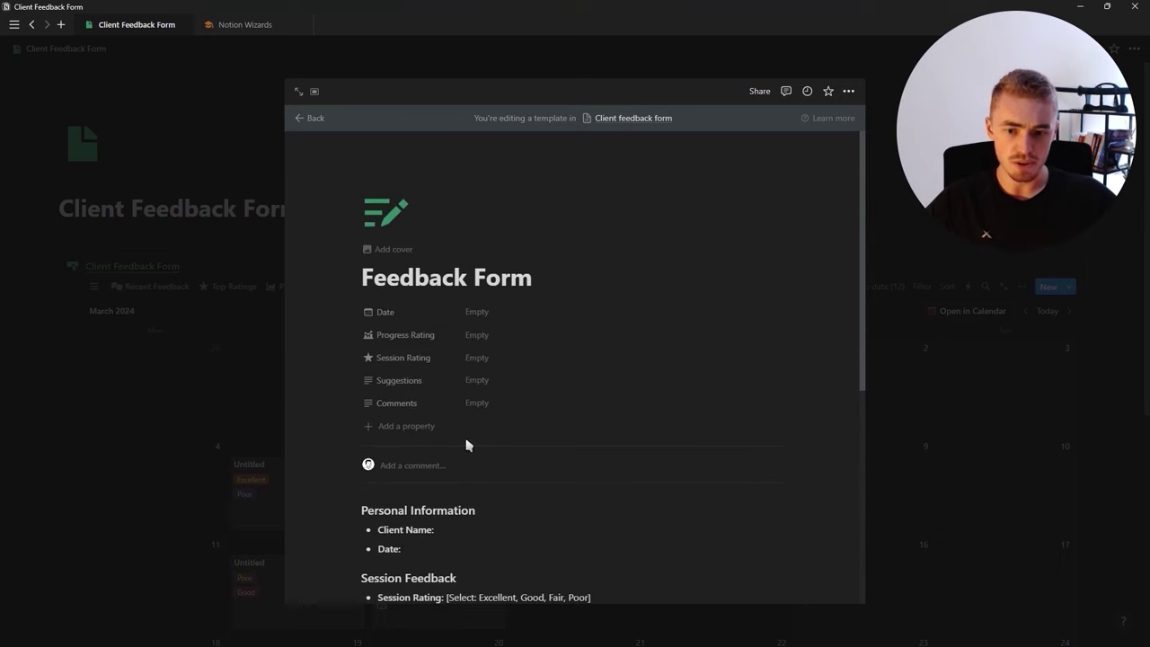
scroll(479, 413, "down", 2)
scroll(452, 336, "down", 2)
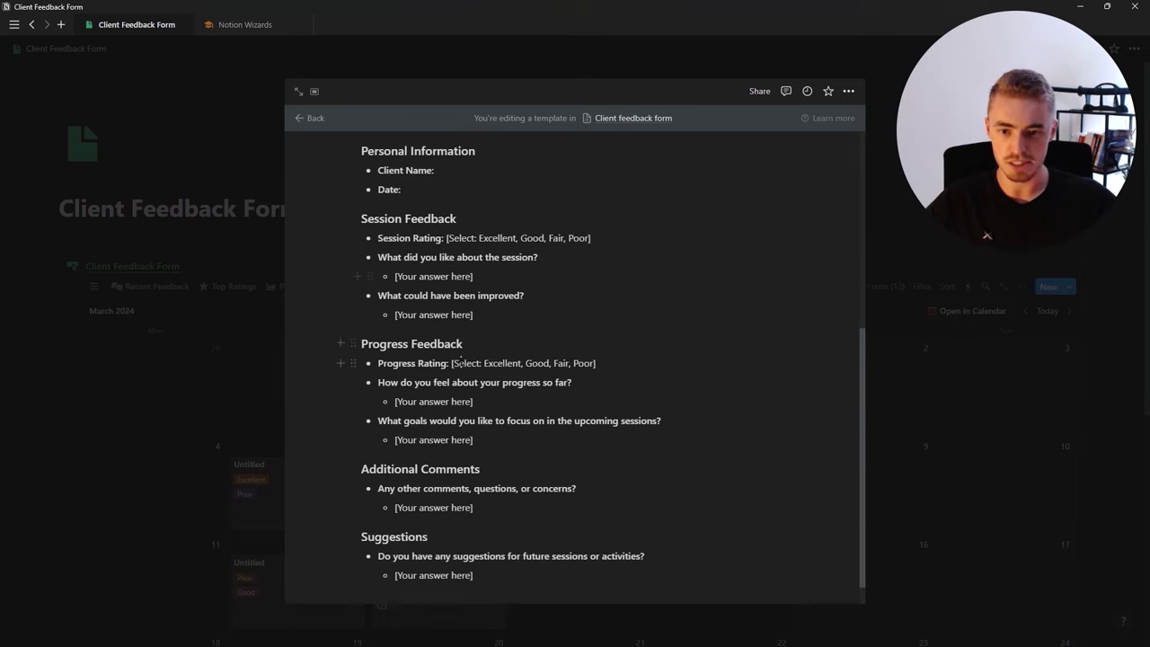
scroll(376, 345, "up", 3)
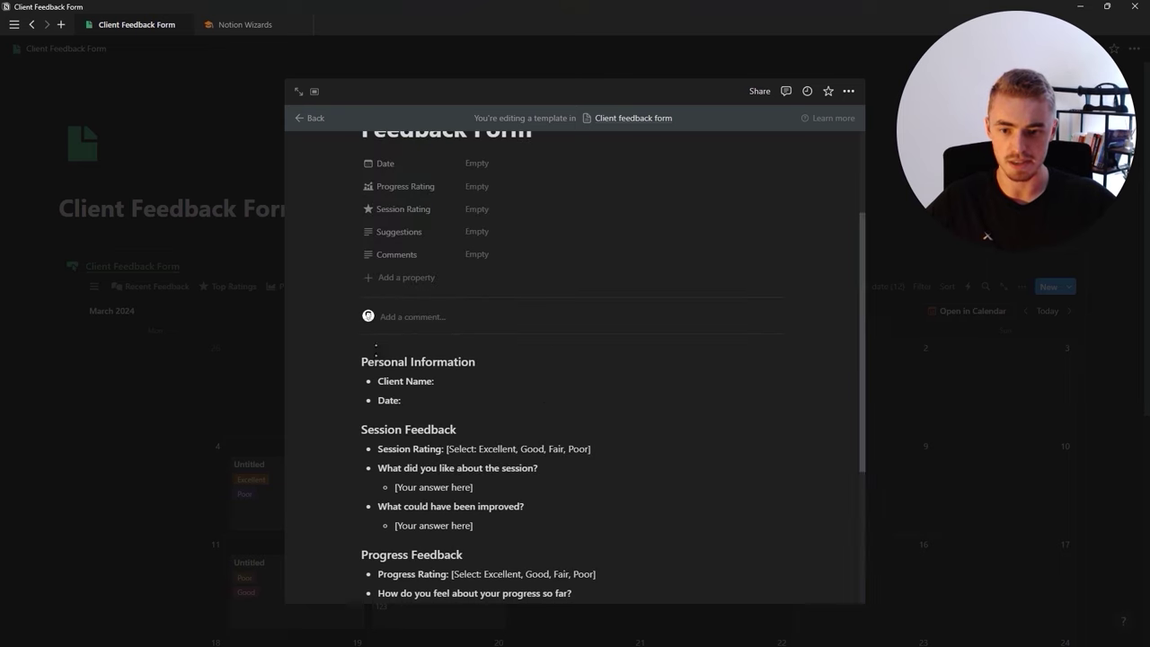
left_click(354, 361)
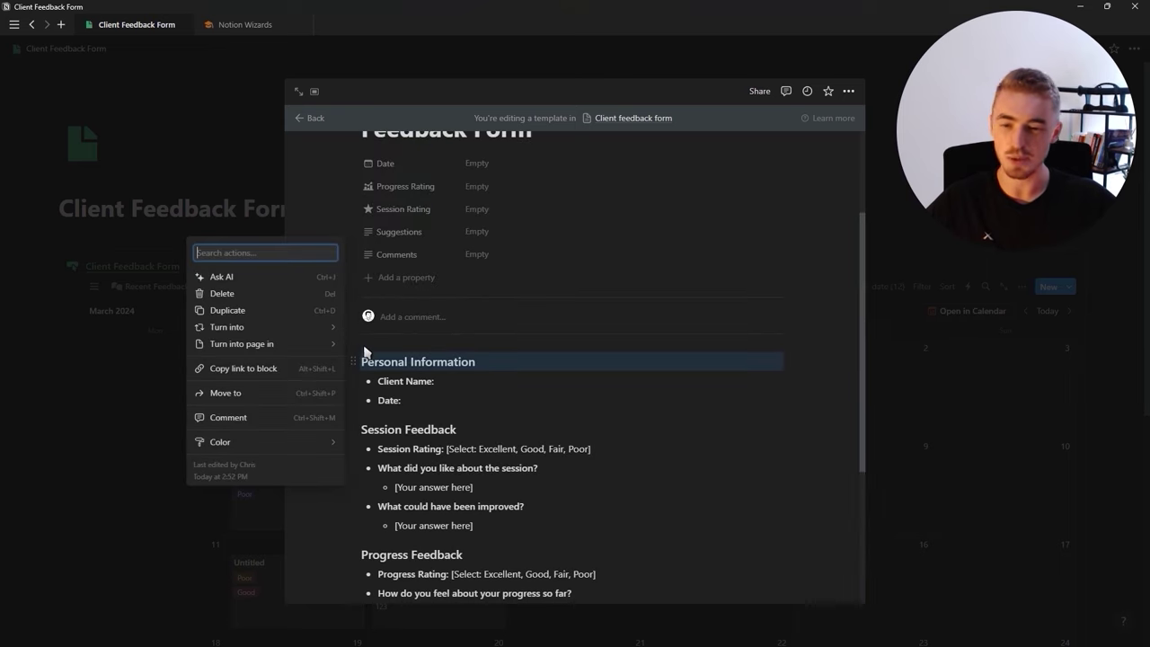
key("Escape")
Switch to ChatGPT and send the prompt "Thank you, make this feedback form more aesthetic"
key("alt+Tab")
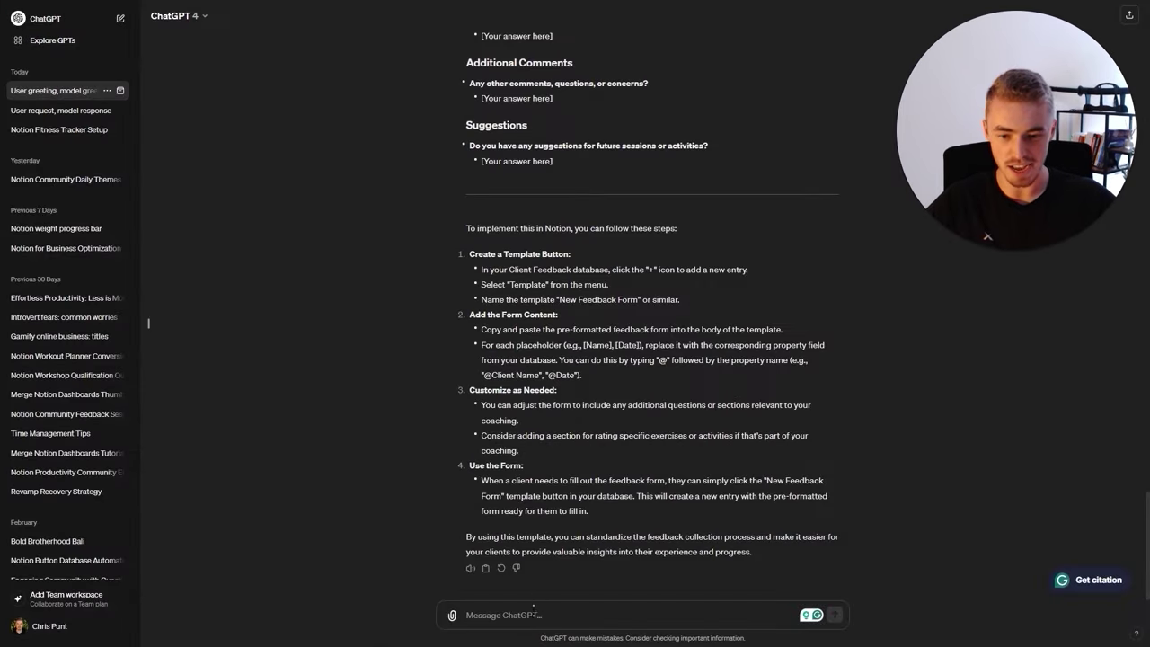
type("Thank you, make this feedback form")
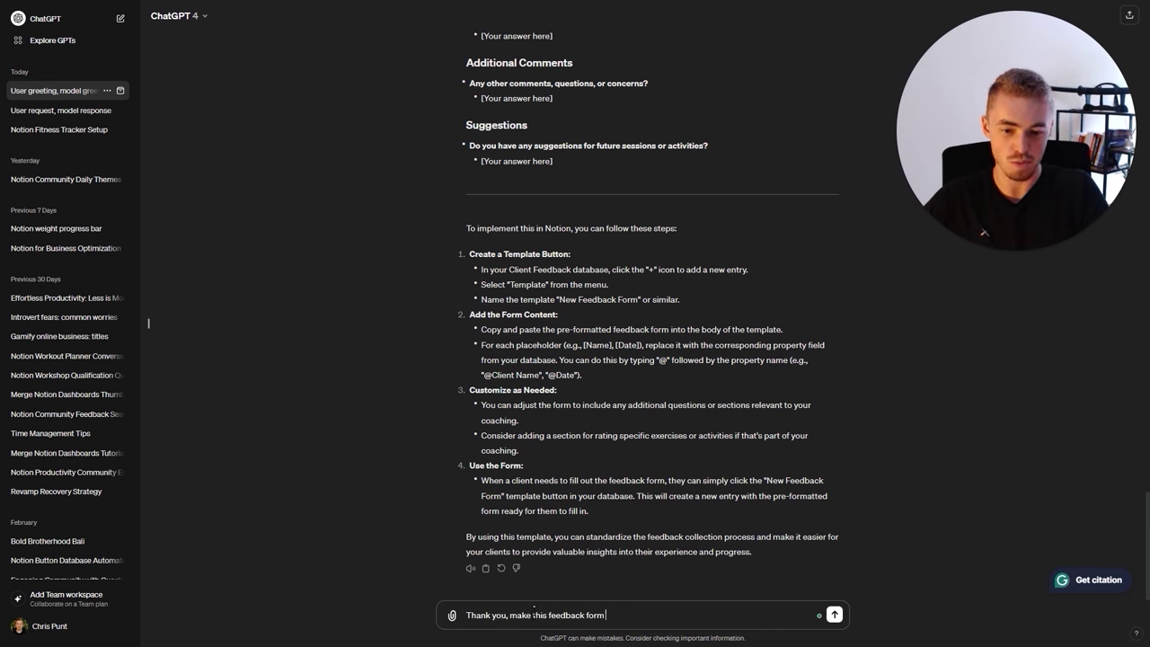
type("more aesthetic")
key("Return")
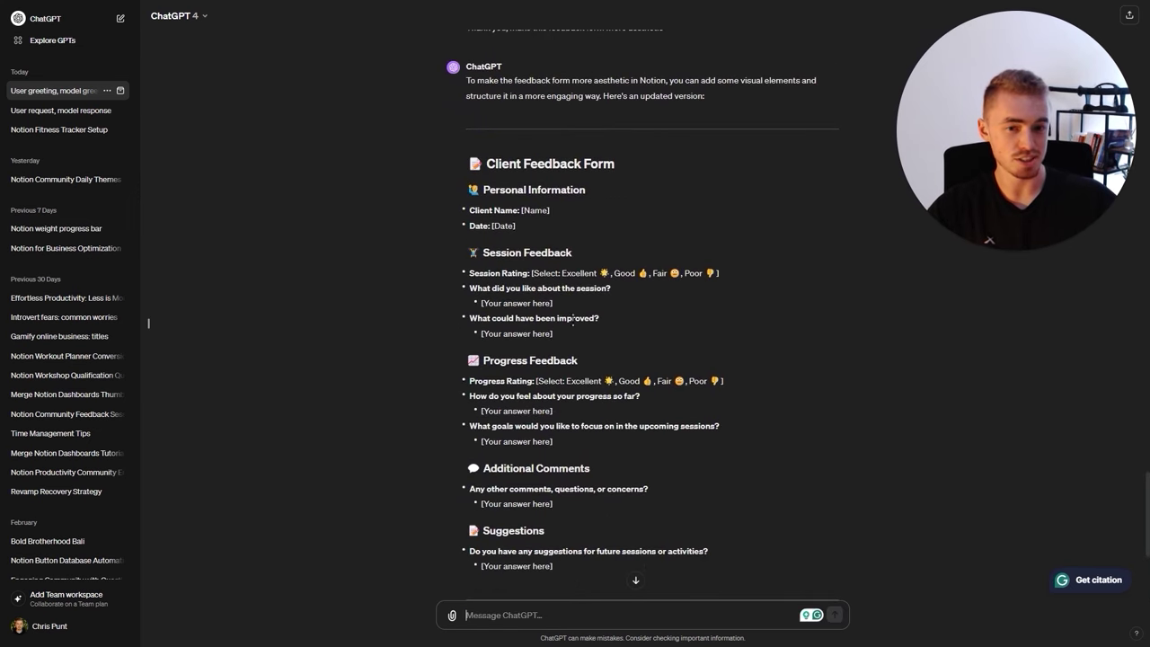
Read ChatGPT's updated form and its tips on emojis, text styles, spacing, colors and consistent formatting
scroll(530, 305, "down", 5)
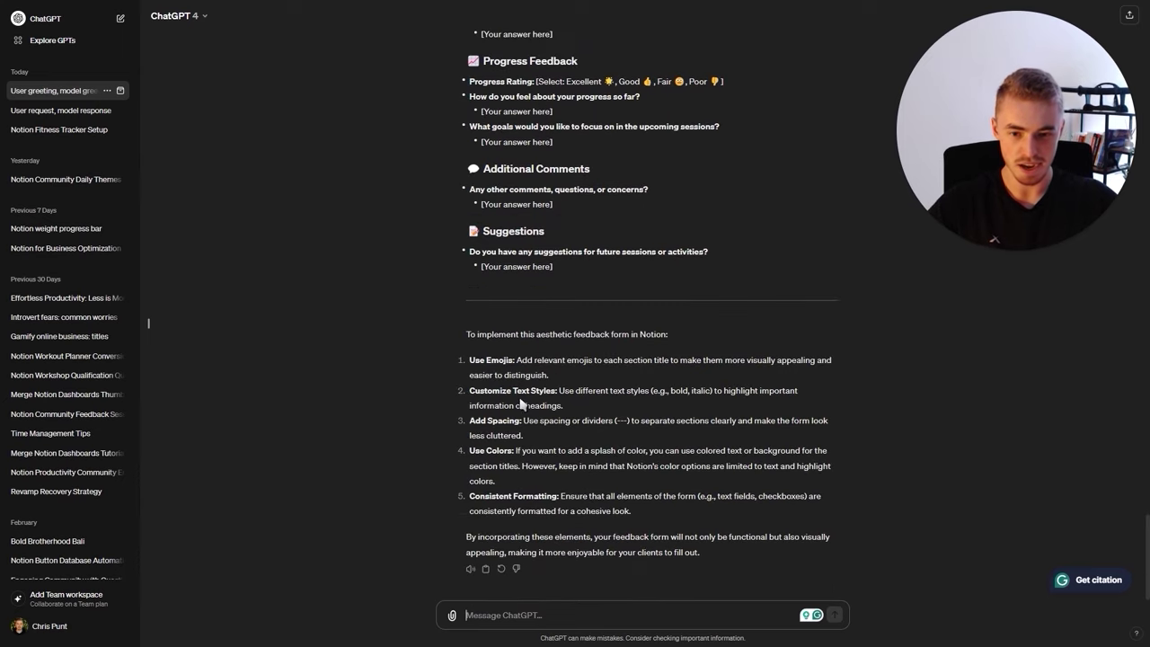
left_click_drag(500, 390, 580, 403)
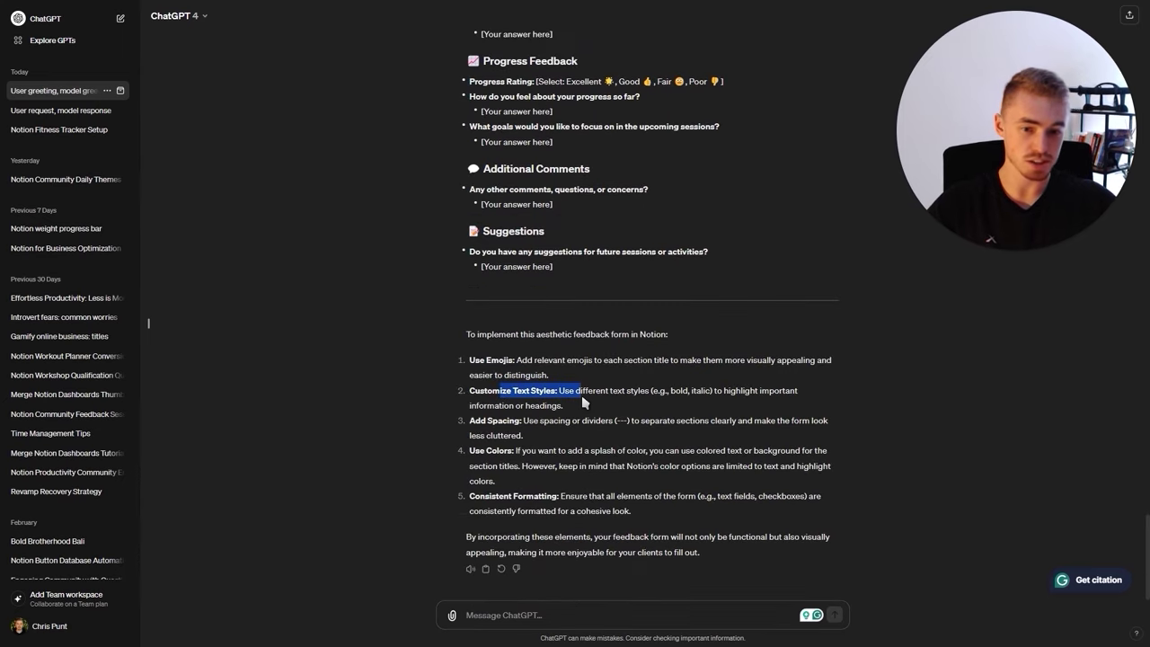
left_click(551, 388)
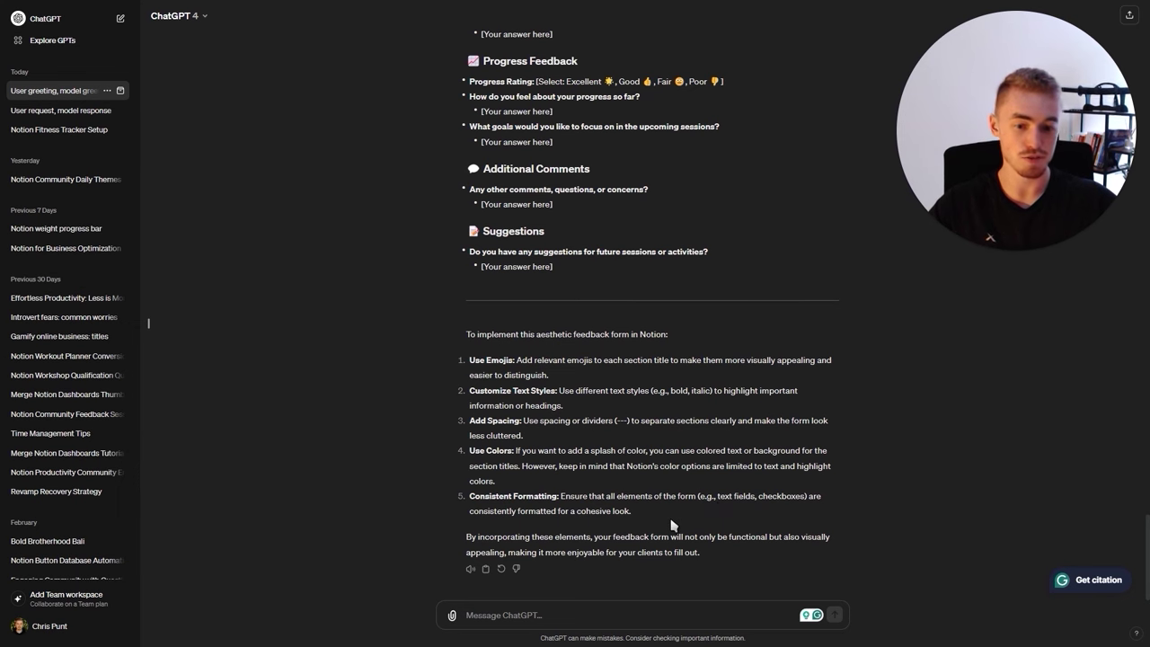
scroll(666, 523, "up", 5)
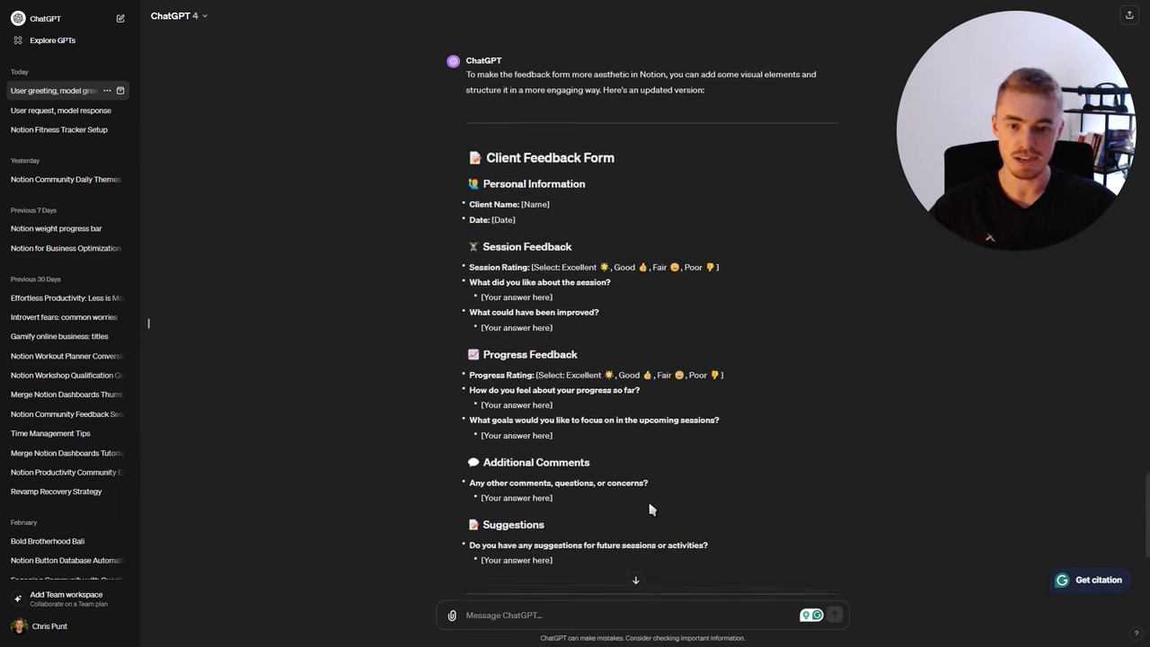
scroll(650, 510, "up", 5)
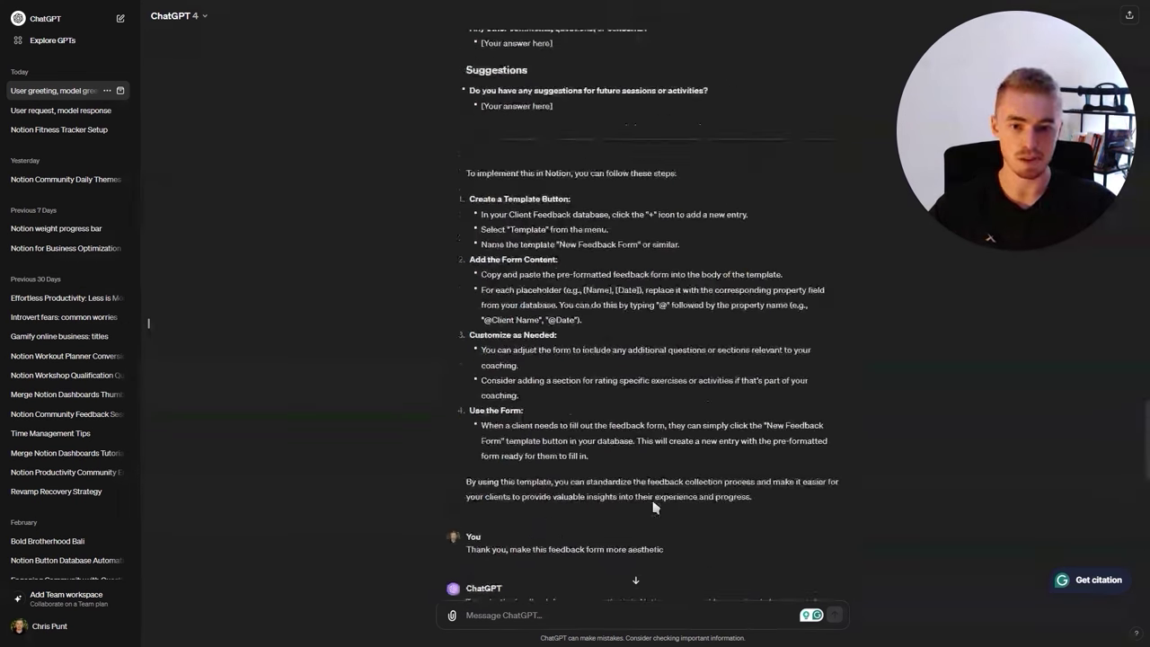
scroll(651, 509, "down", 4)
scroll(148, 323, "down", 2)
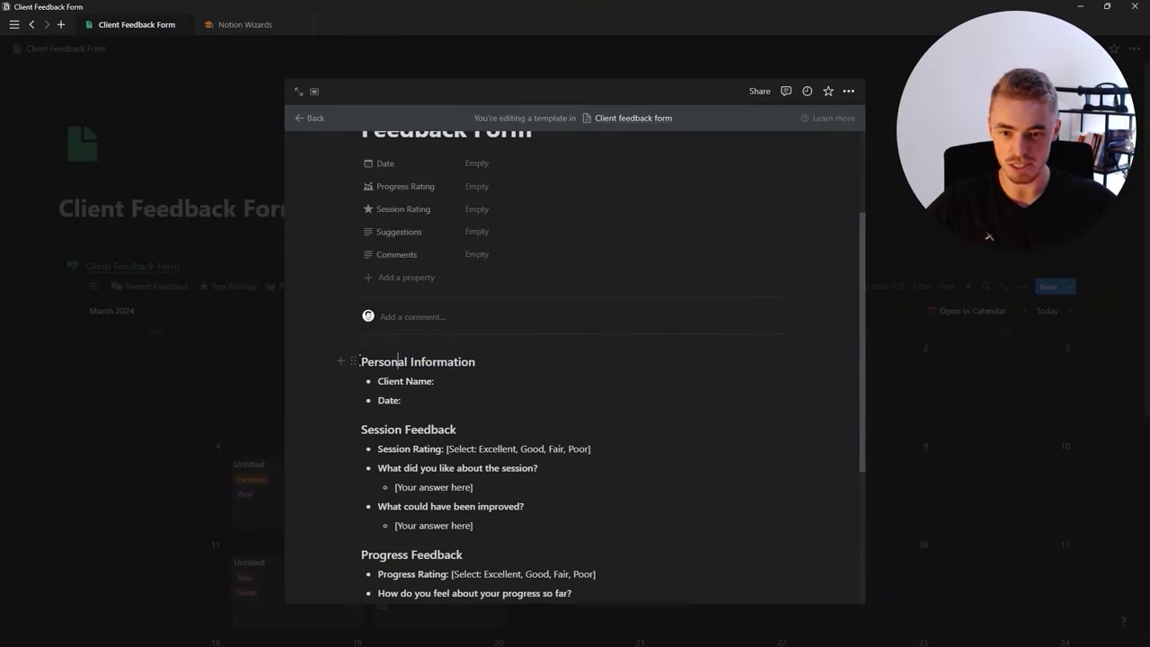
Back in Notion, turn the Personal Information heading into a callout and move the Client Name and Date bullets into it
left_click(353, 361)
mouse_move(334, 327)
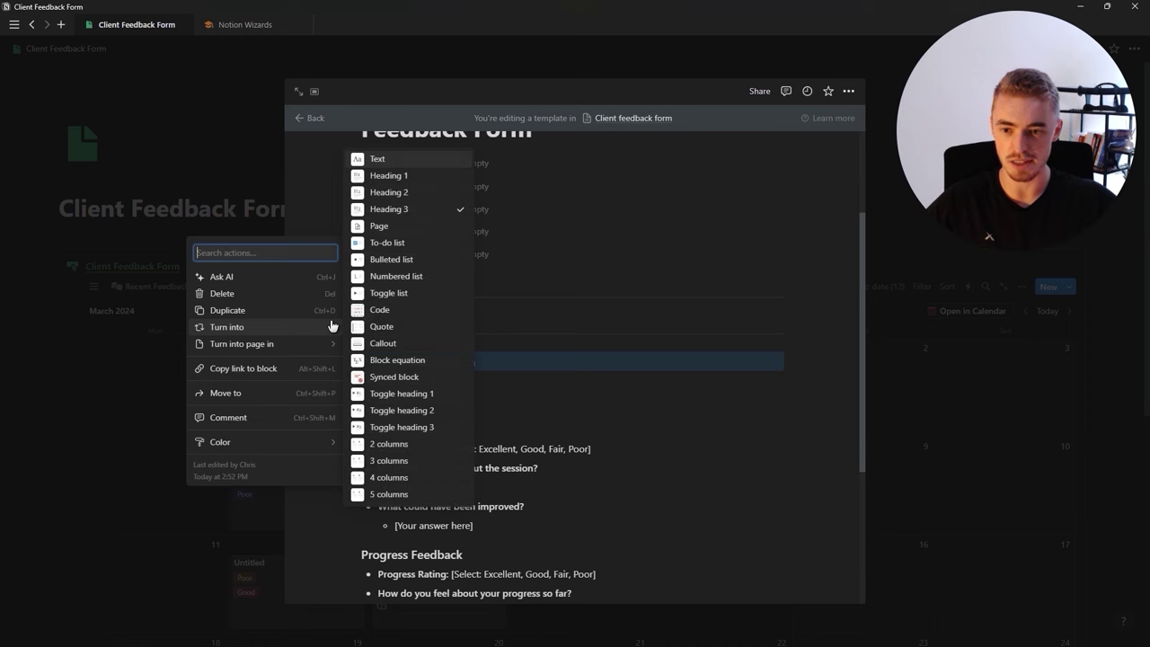
left_click(425, 341)
mouse_move(382, 392)
left_mouse_down()
mouse_move(396, 411)
mouse_move(388, 376)
left_mouse_up()
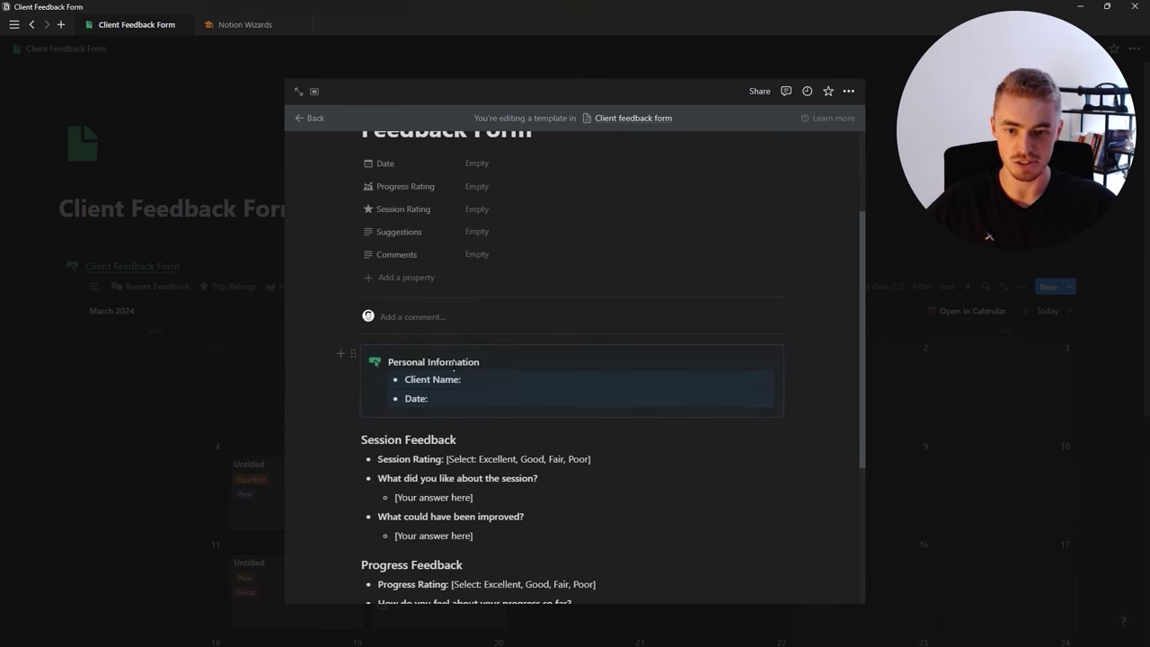
Underline the Personal Information title in green and set its callout icon to the circled person, found by searching "pers"
left_click_drag(480, 361, 386, 361)
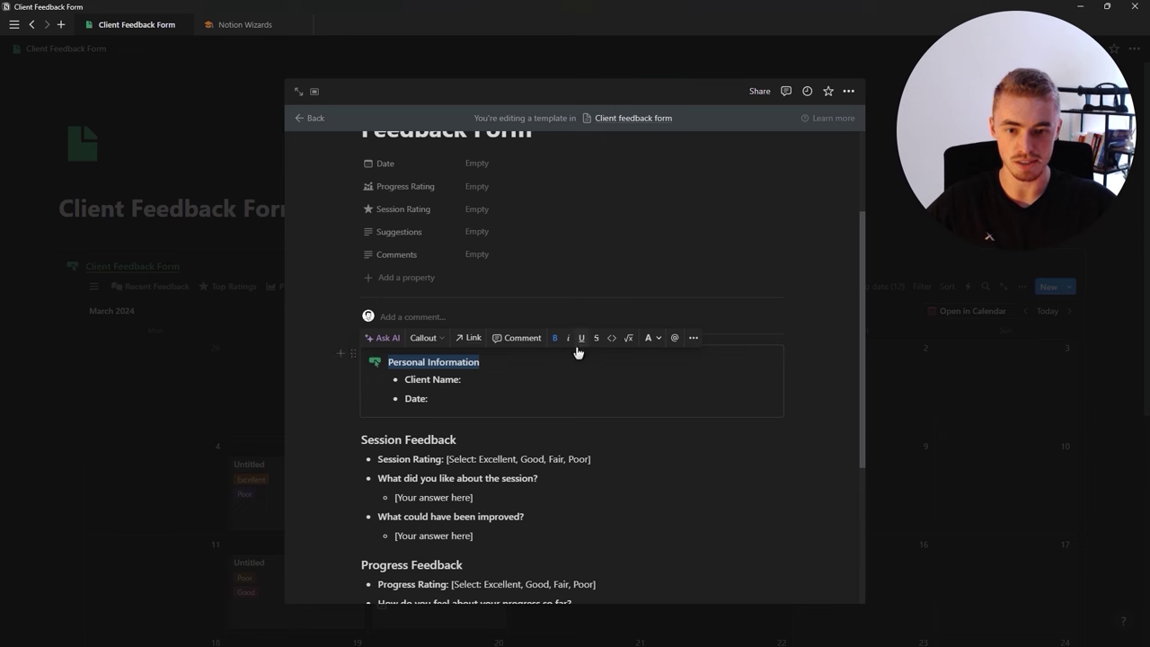
left_click(648, 342)
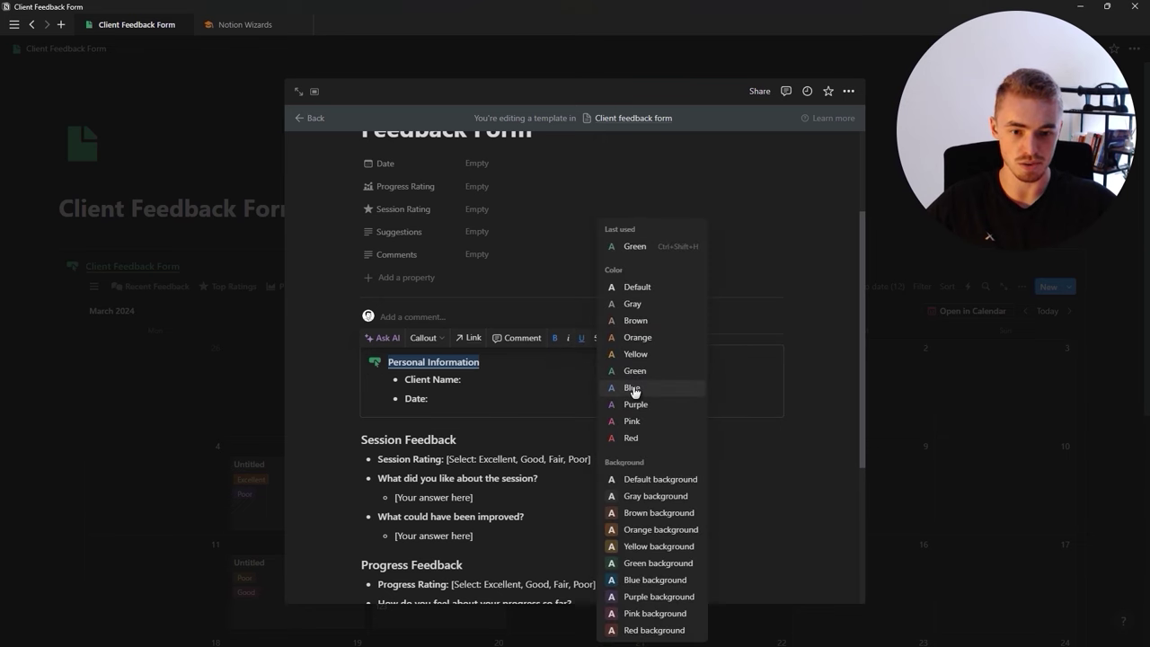
left_click(633, 389)
left_click(420, 381)
scroll(420, 395, "down", 1)
left_click(377, 300)
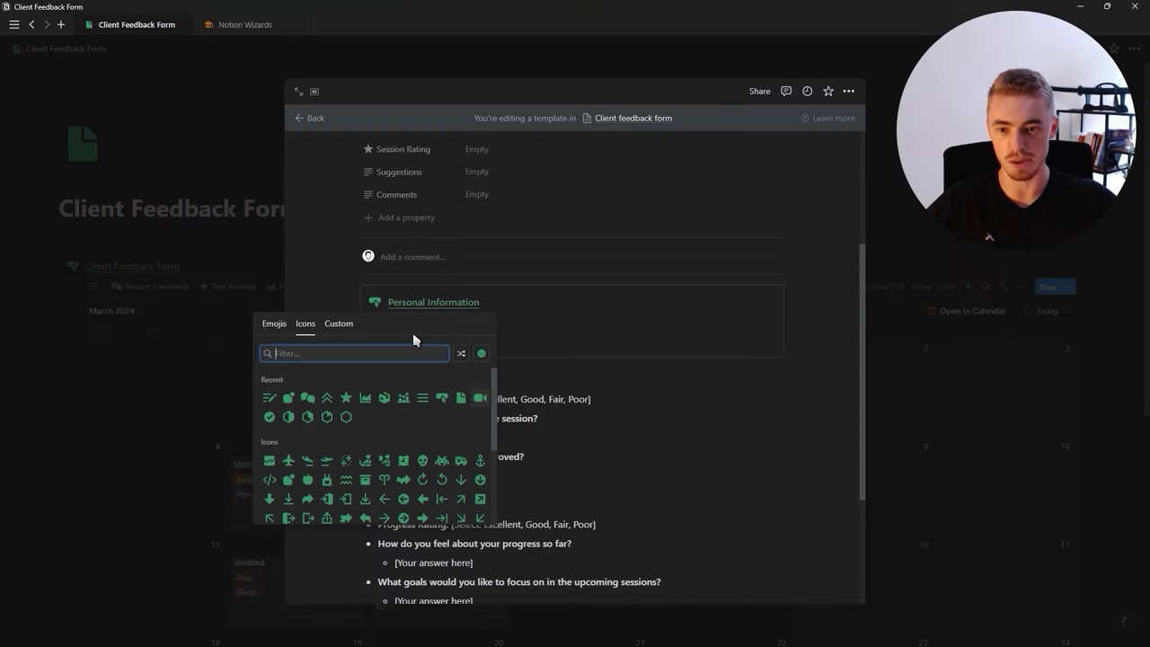
type("pers")
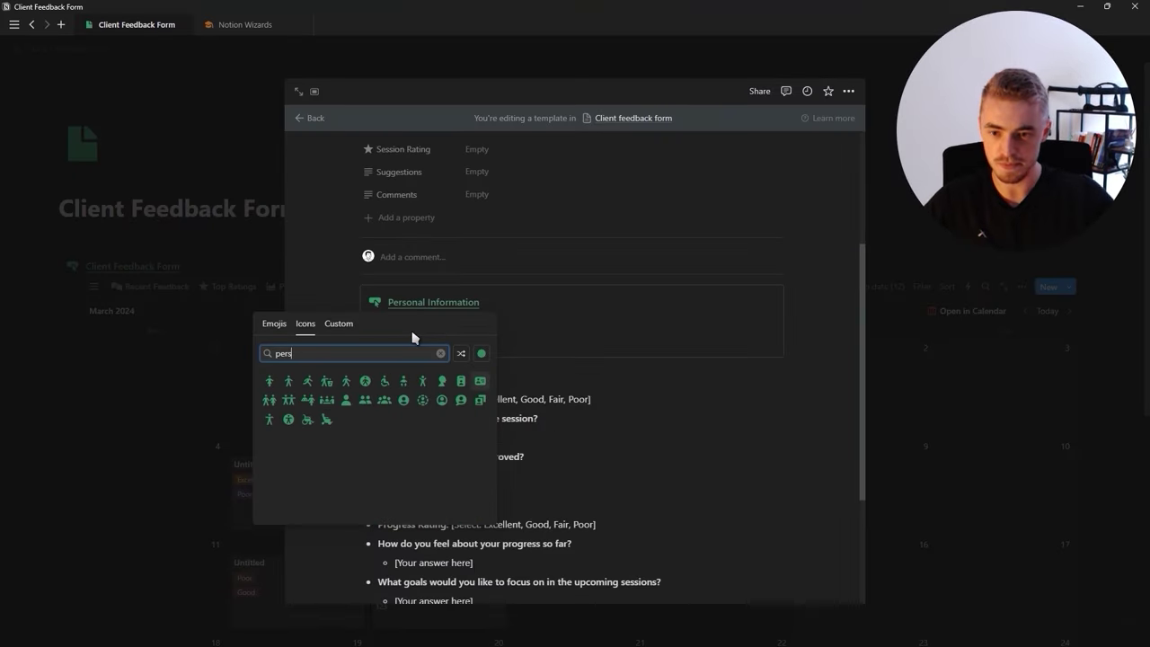
left_click(403, 400)
Turn the Session Feedback heading into a callout and move the session rating and its two questions with answers into it
left_click(354, 380)
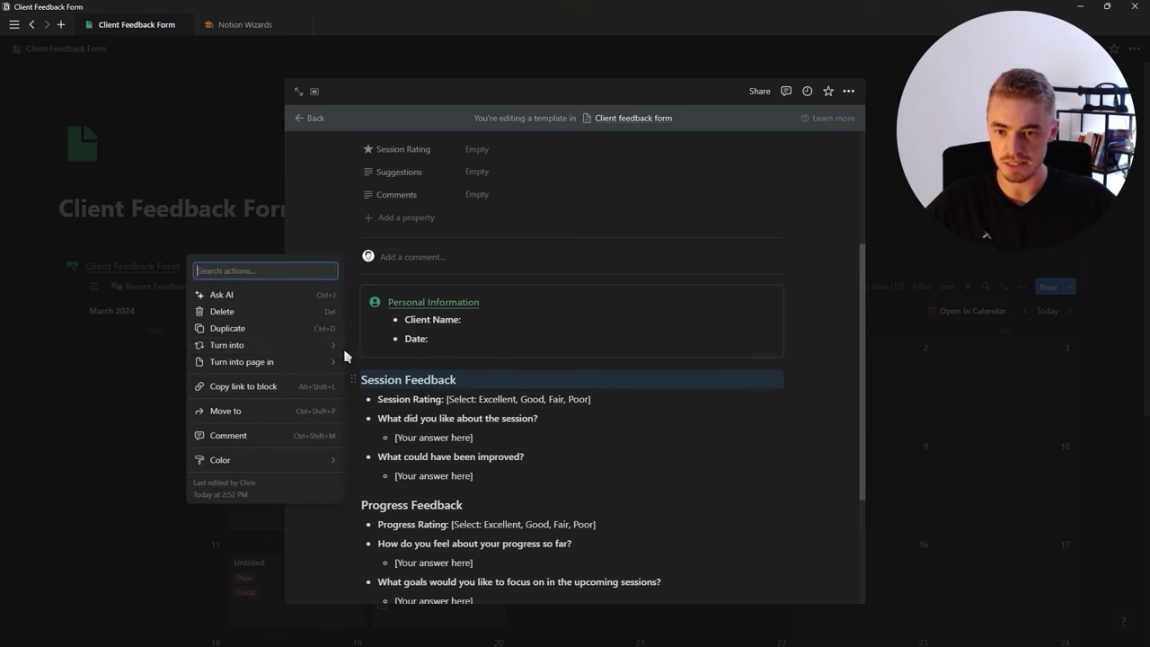
mouse_move(341, 345)
left_click(414, 359)
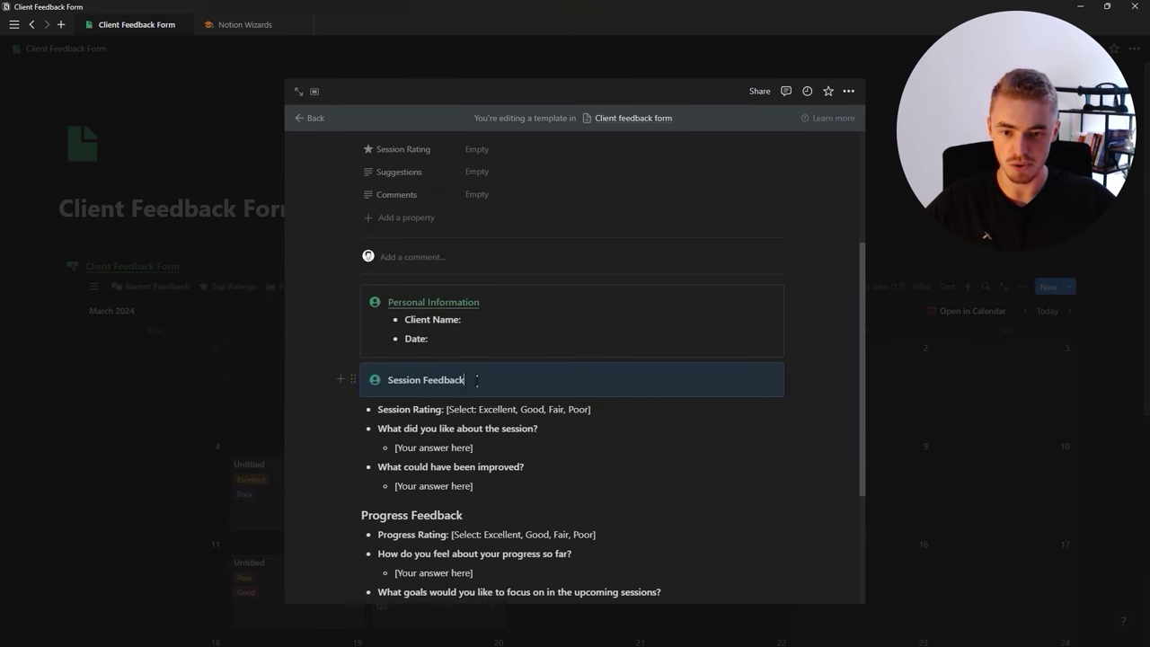
left_click_drag(485, 402, 389, 488)
left_click_drag(358, 405, 418, 395)
Underline the Session Feedback title in green and set its callout icon to the person speech bubble, found by searching "talk"
left_click_drag(388, 379, 464, 379)
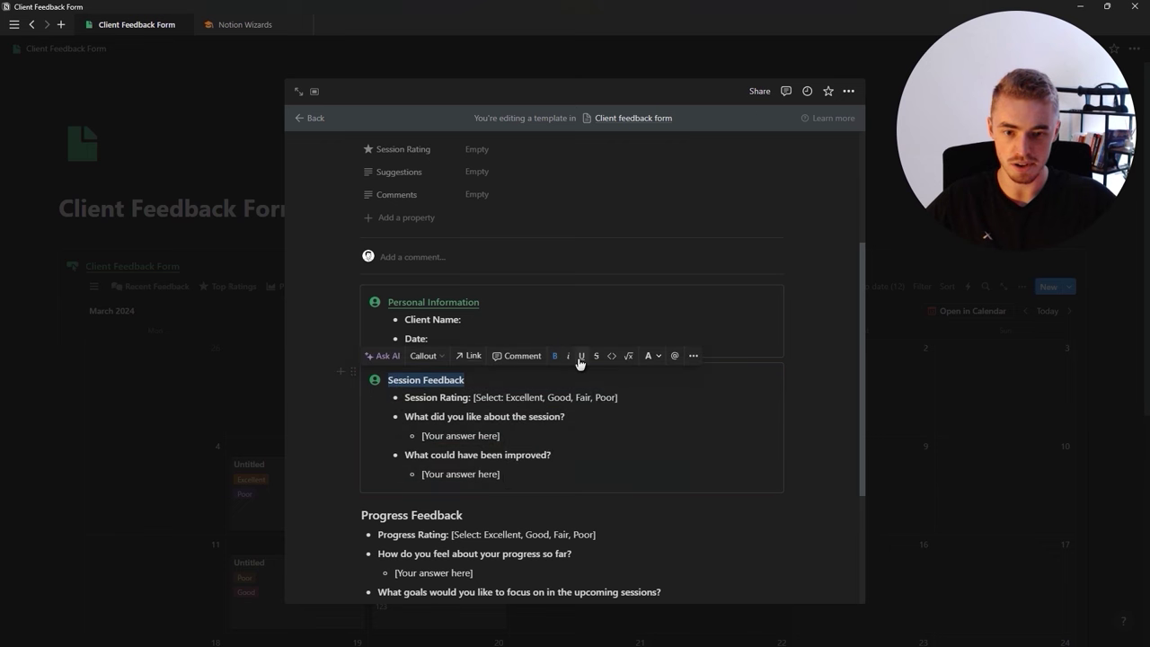
left_click(649, 358)
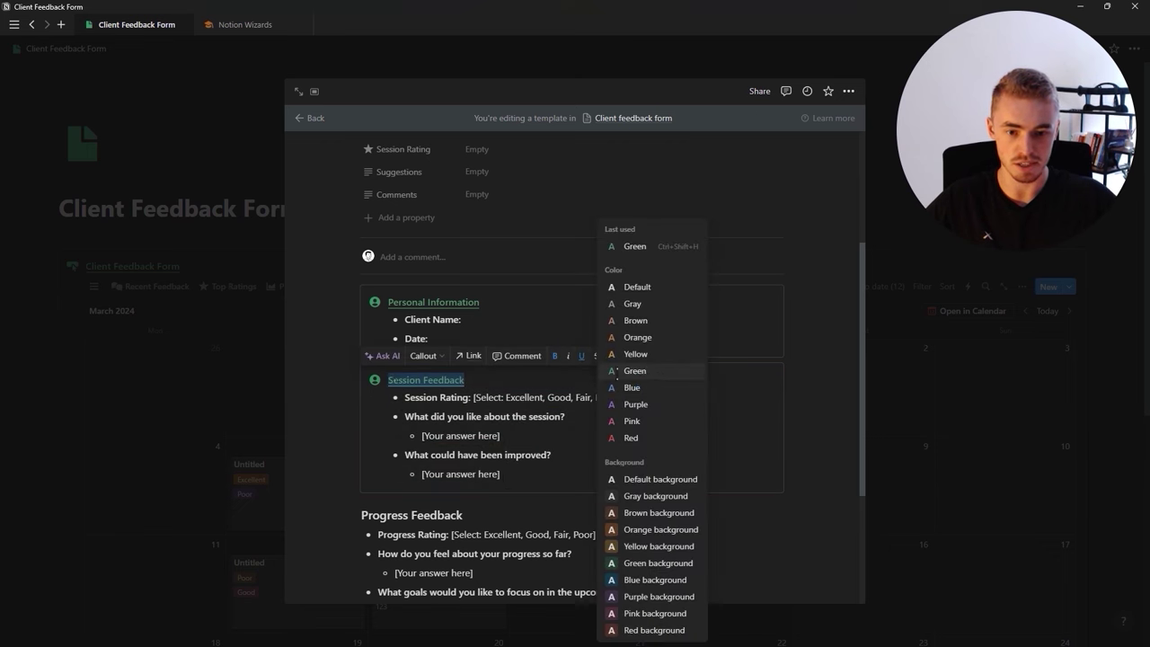
left_click(620, 372)
left_click(375, 380)
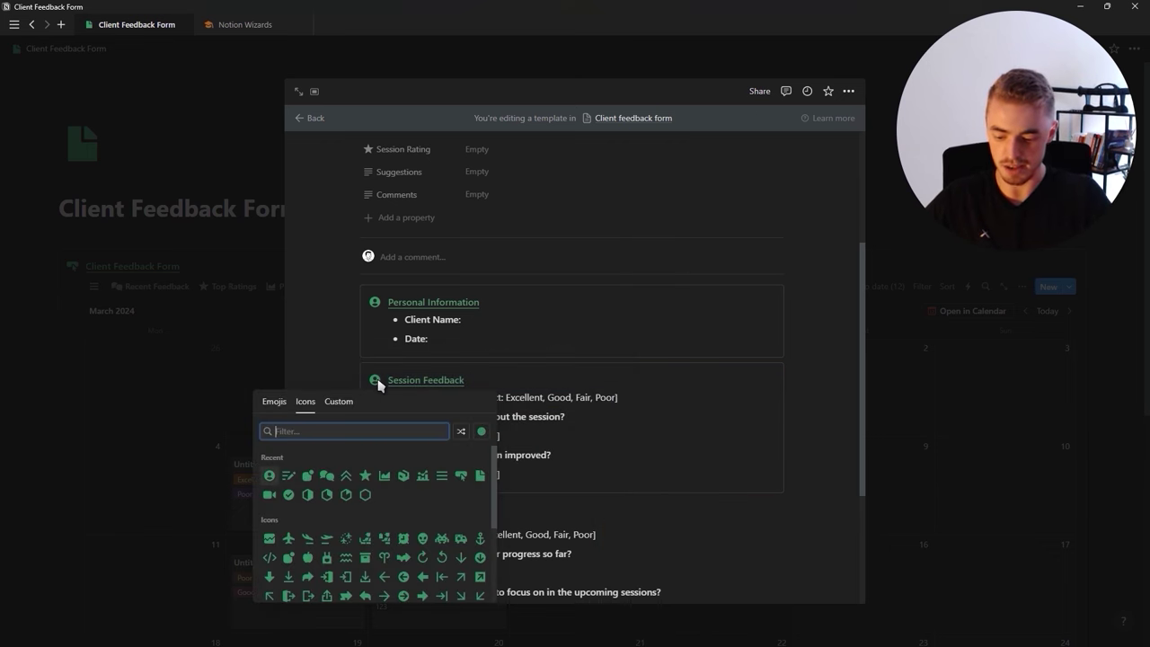
type("talk")
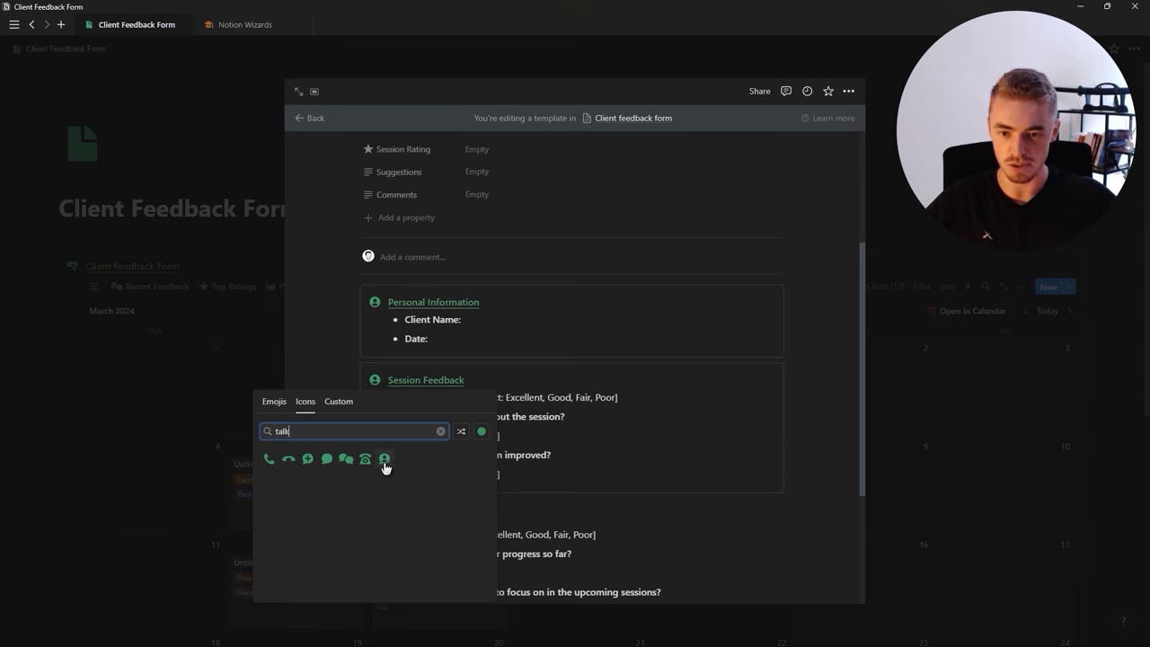
left_click(384, 459)
Turn the Progress Feedback heading into a callout and move the progress rating and its two questions with answers into it
scroll(352, 336, "down", 2)
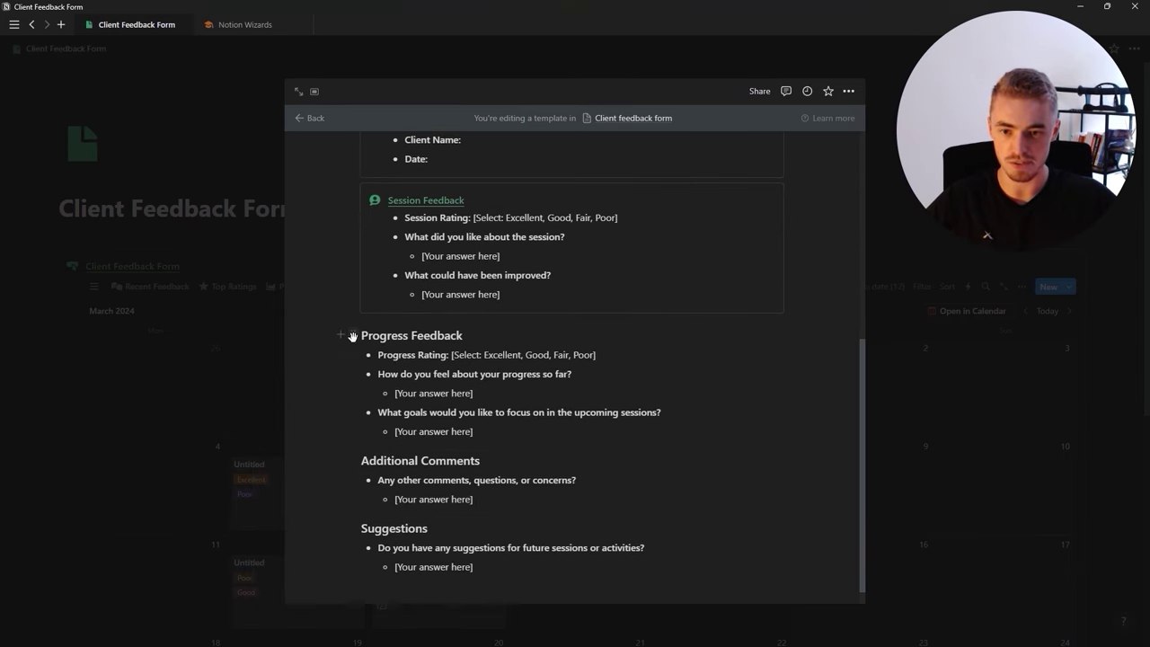
left_click(352, 336)
mouse_move(333, 303)
left_click(361, 320)
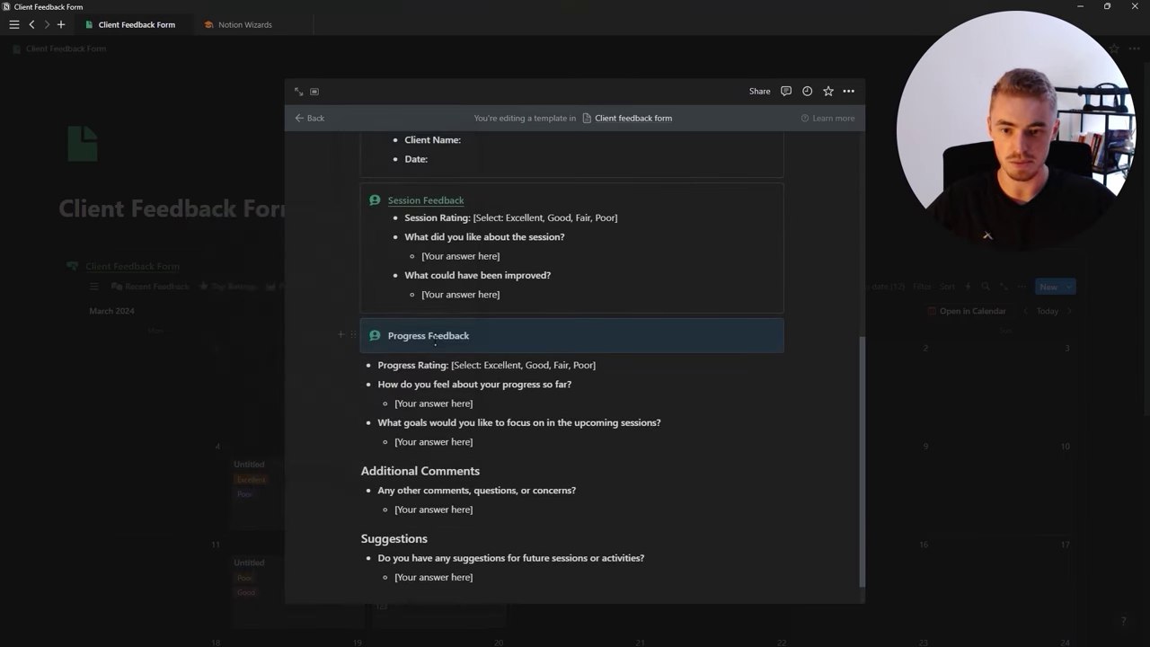
left_click_drag(332, 357, 335, 444)
left_click_drag(354, 366, 388, 336)
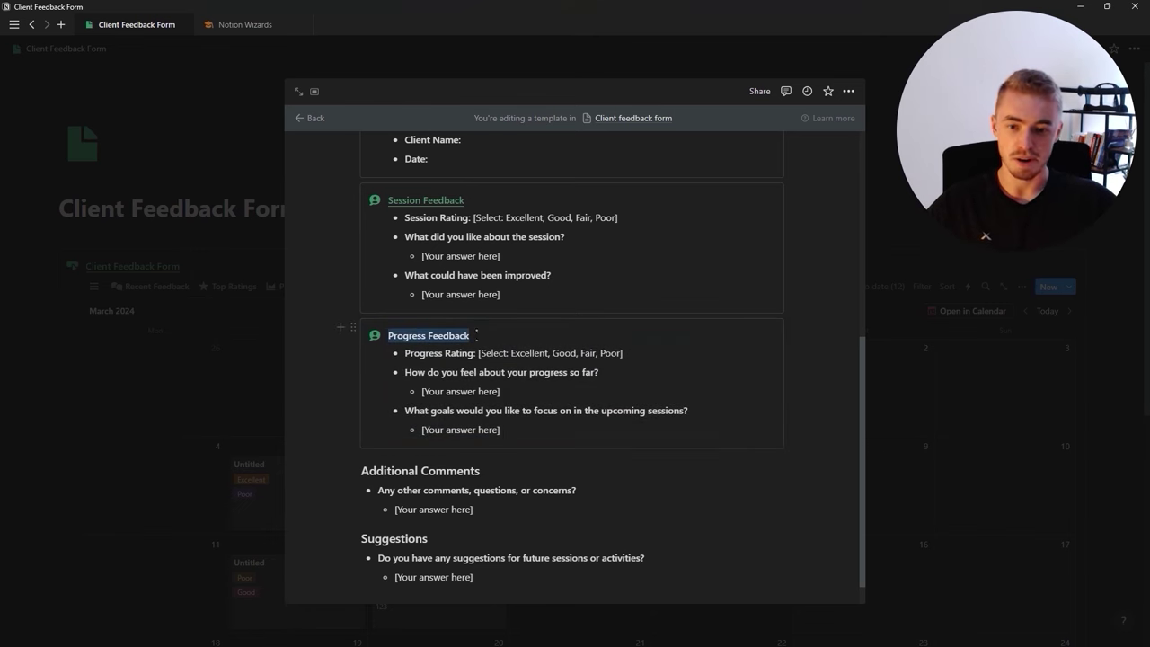
Underline the Progress Feedback title in green and set its callout icon to the chart
left_click(651, 312)
left_click(635, 367)
left_click(375, 335)
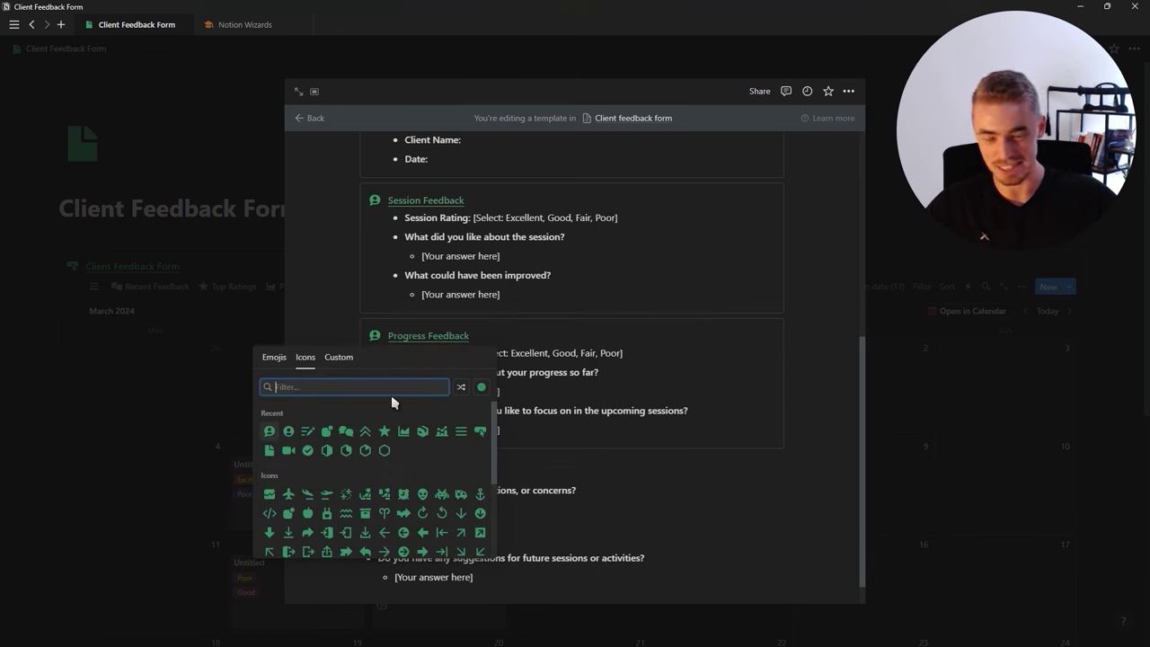
key("Escape")
Insert a blank line between each pair of neighbouring callouts, from Personal Information down to Suggestions
scroll(418, 360, "up", 5)
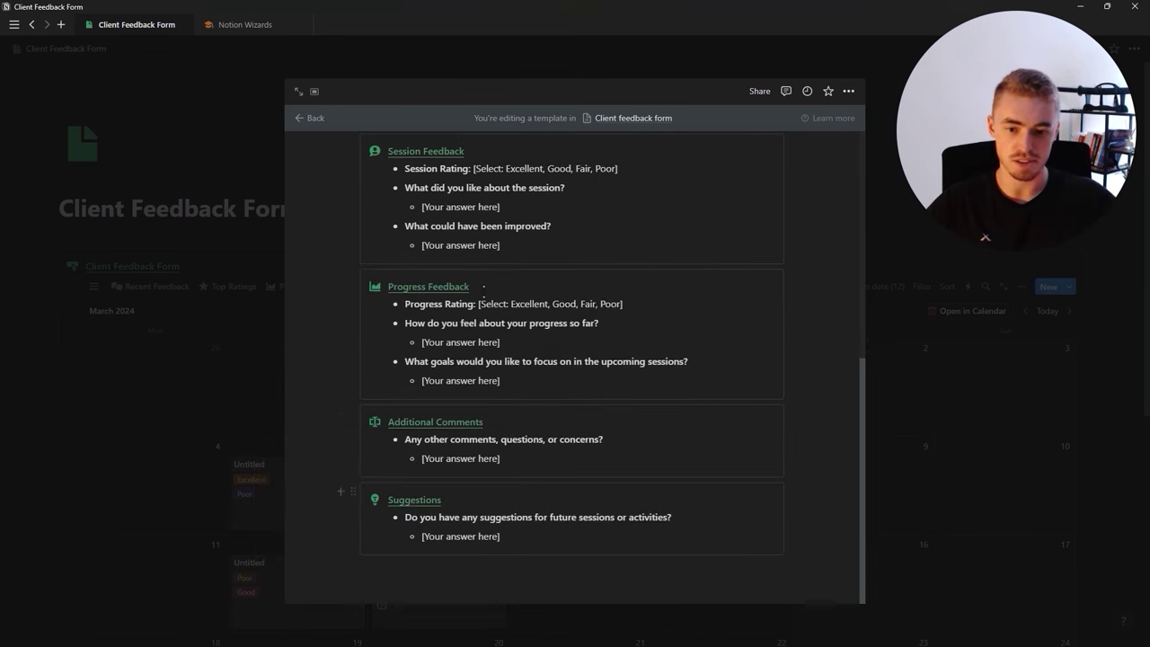
key("Return")
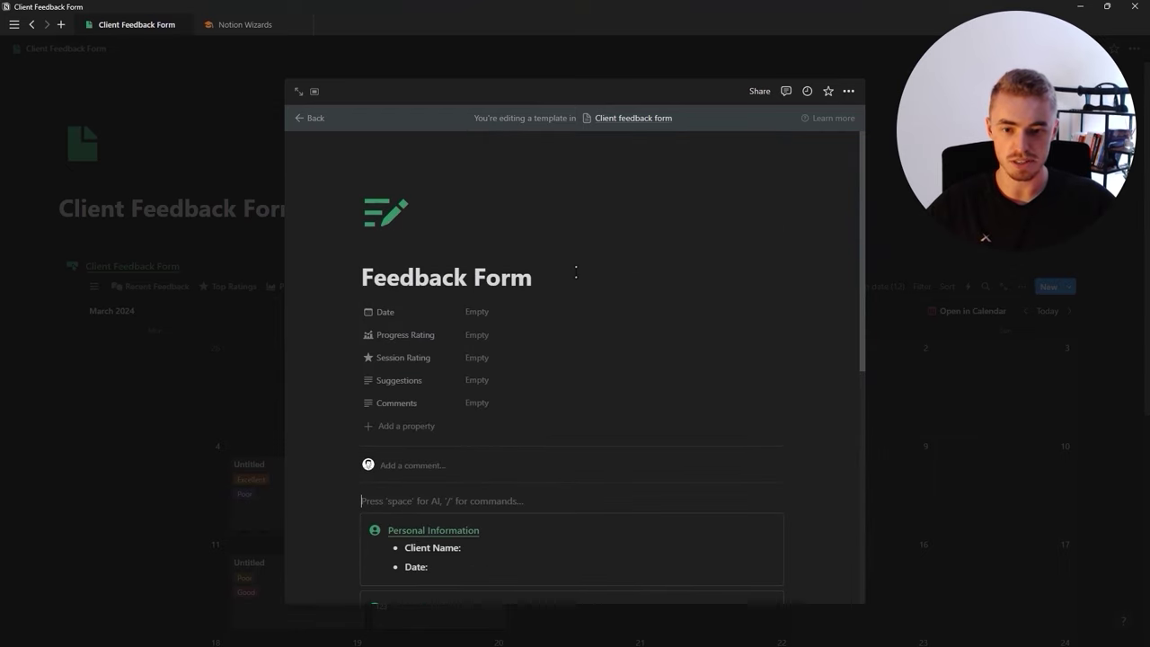
scroll(429, 292, "down", 3)
key("ctrl+shift+Down")
key("ctrl+shift+Down")
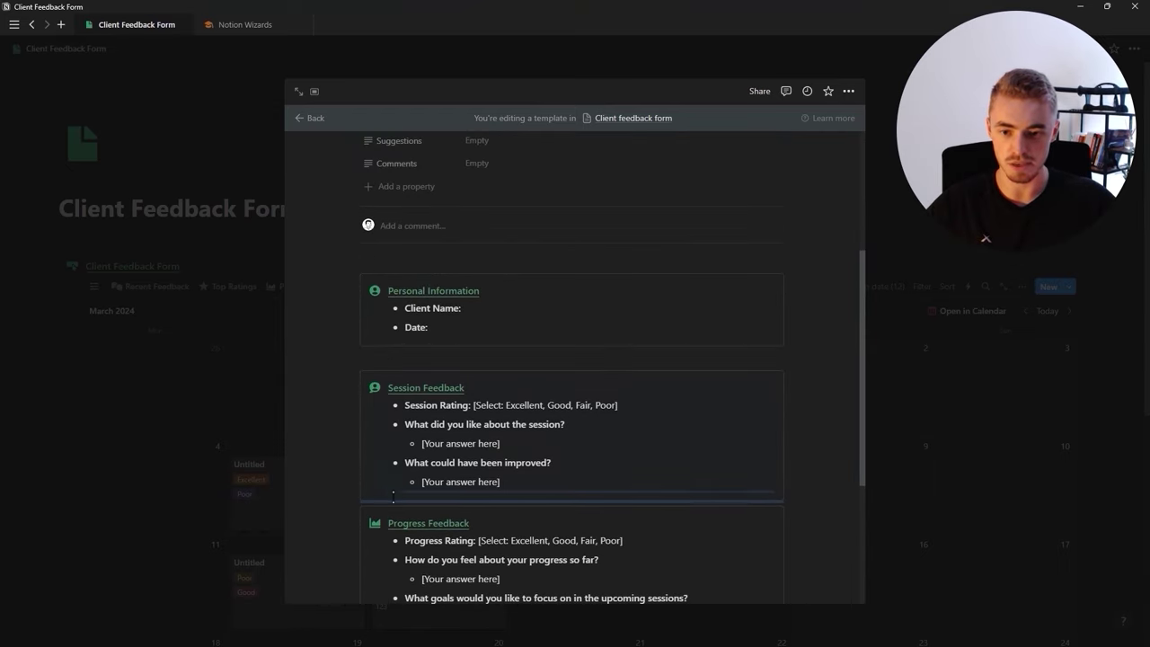
scroll(415, 459, "down", 3)
key("Return")
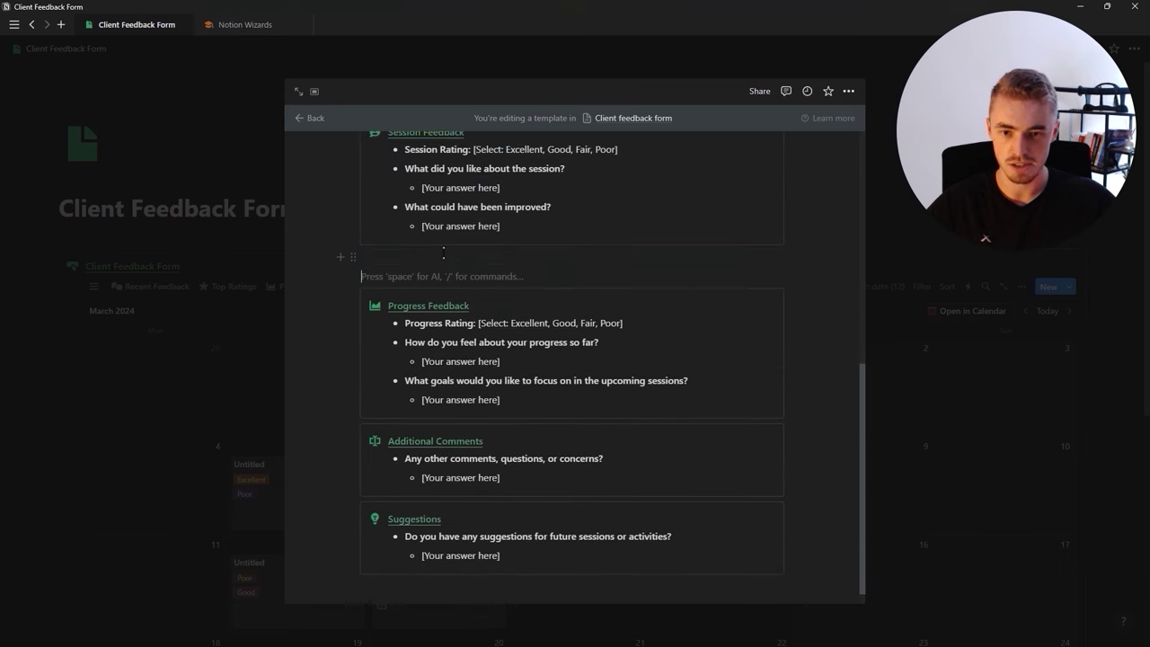
key("Escape")
key("ctrl+shift+Down")
left_click(380, 434)
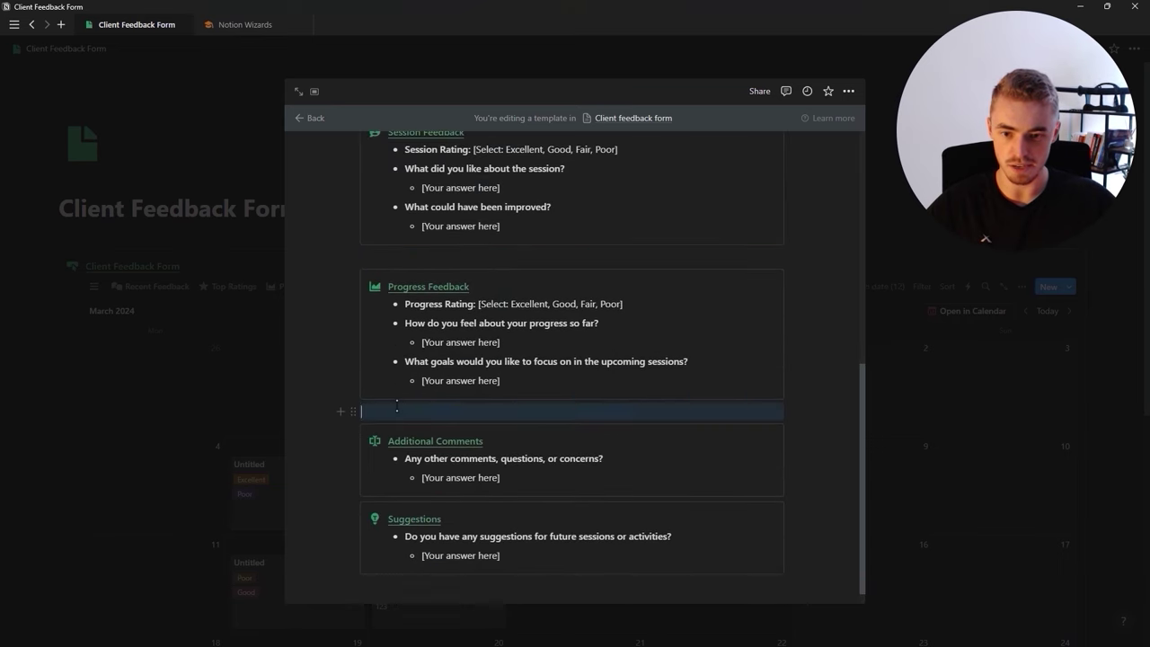
left_click_drag(356, 430, 357, 512)
scroll(803, 348, "up", 4)
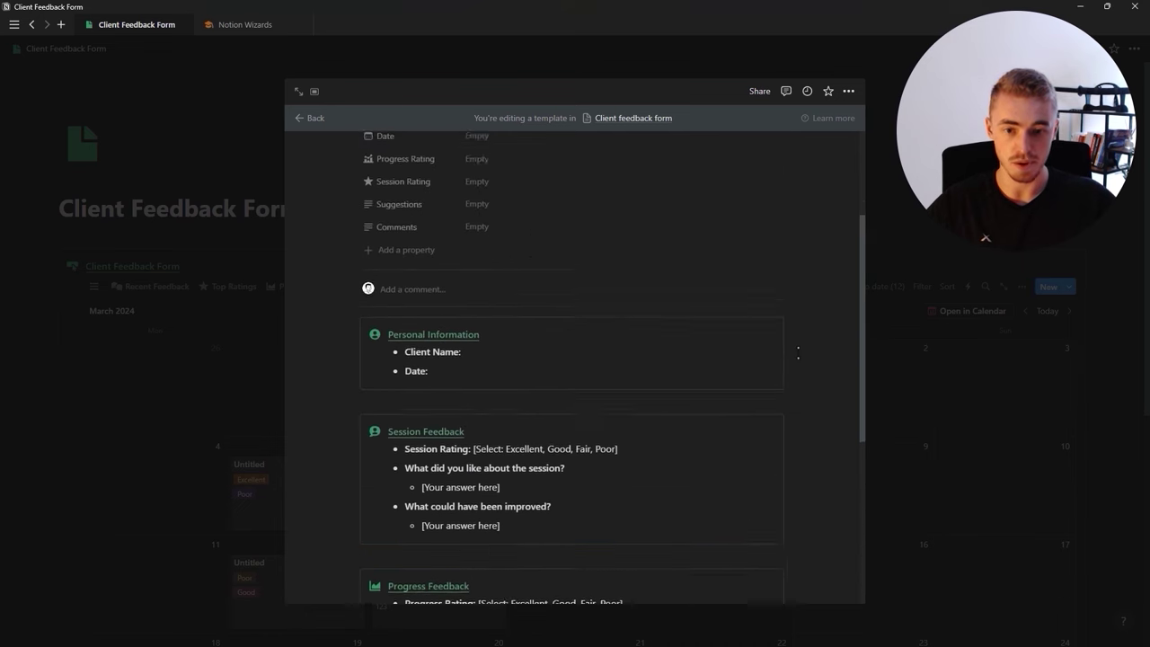
scroll(798, 353, "down", 2)
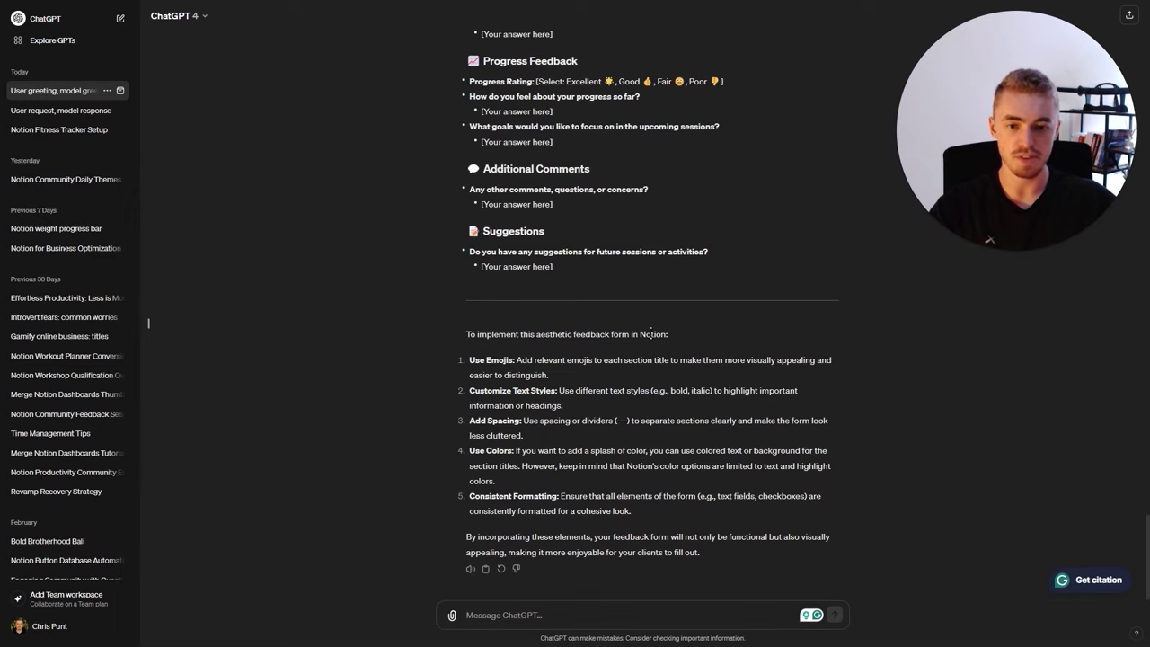
Review ChatGPT's setup steps for the feedback template, from the database properties to collecting feedback, and return to Notion
scroll(626, 403, "up", 10)
scroll(626, 403, "up", 15)
scroll(626, 416, "up", 4)
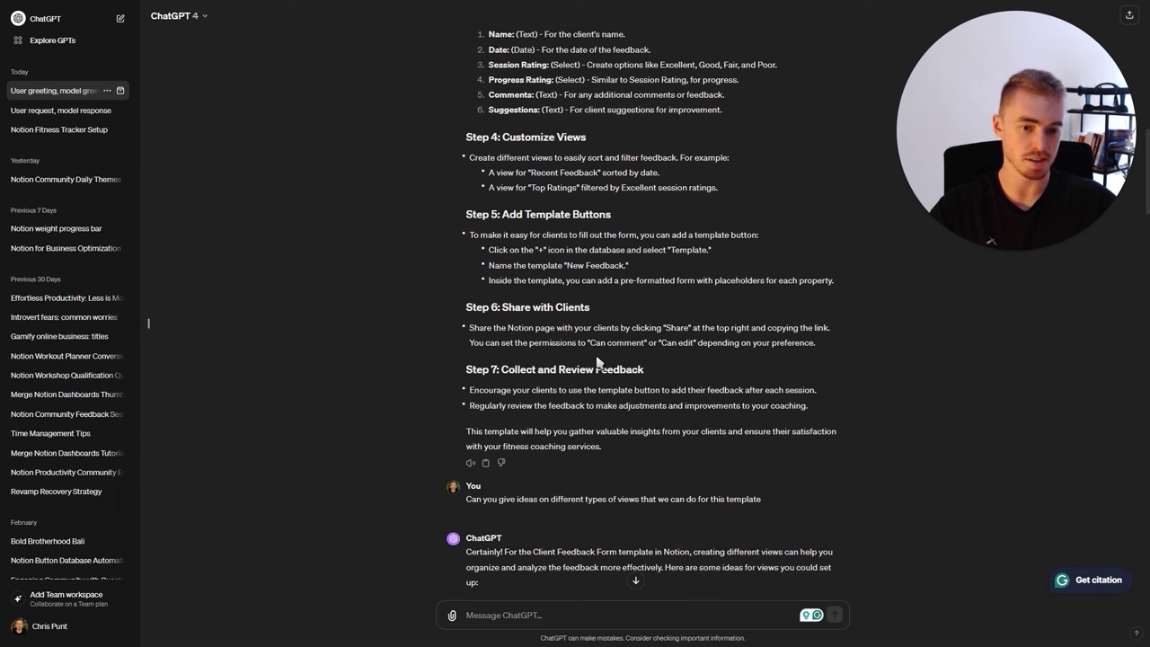
key("alt+Tab")
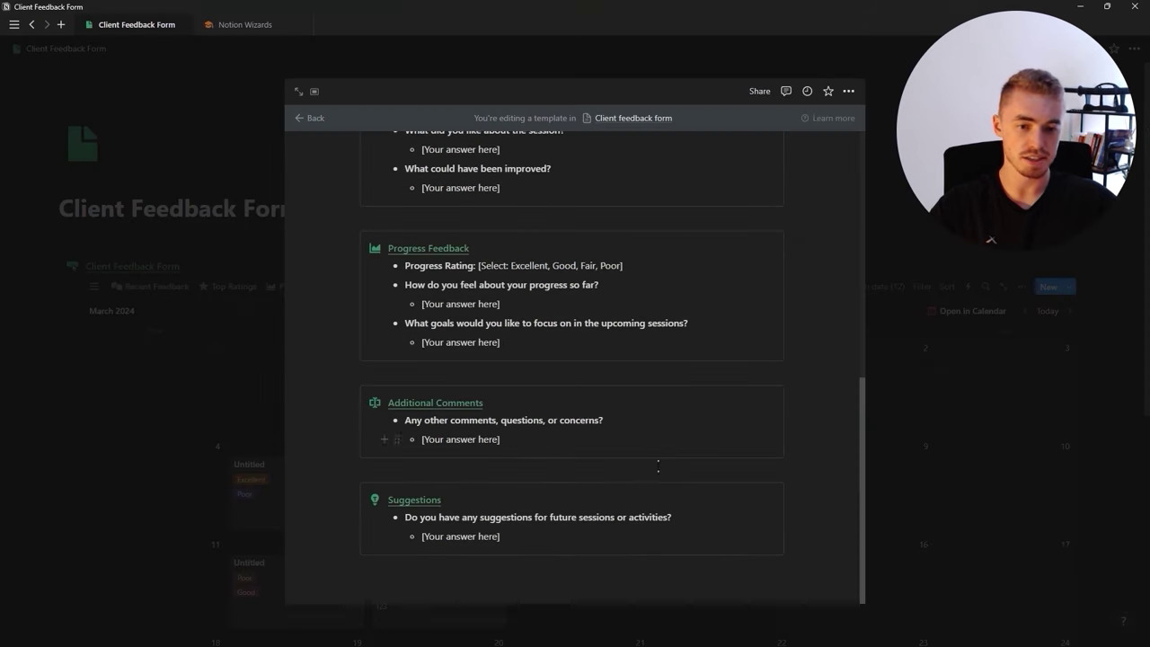
Close the template editor and delete all existing entries from the database's table view
left_click(946, 364)
left_click(92, 289)
scroll(113, 301, "down", 3)
left_click_drag(104, 382, 131, 437)
key("Delete")
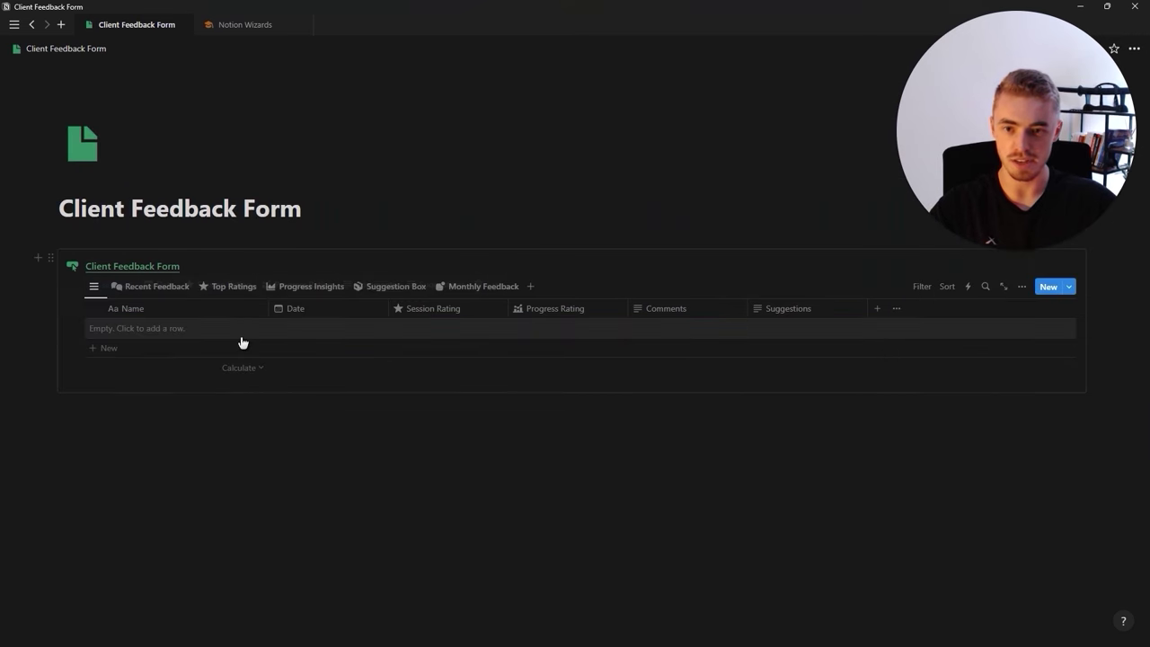
Add an entry dated March 12, 2024 and apply the Feedback Form template to it
left_click(297, 330)
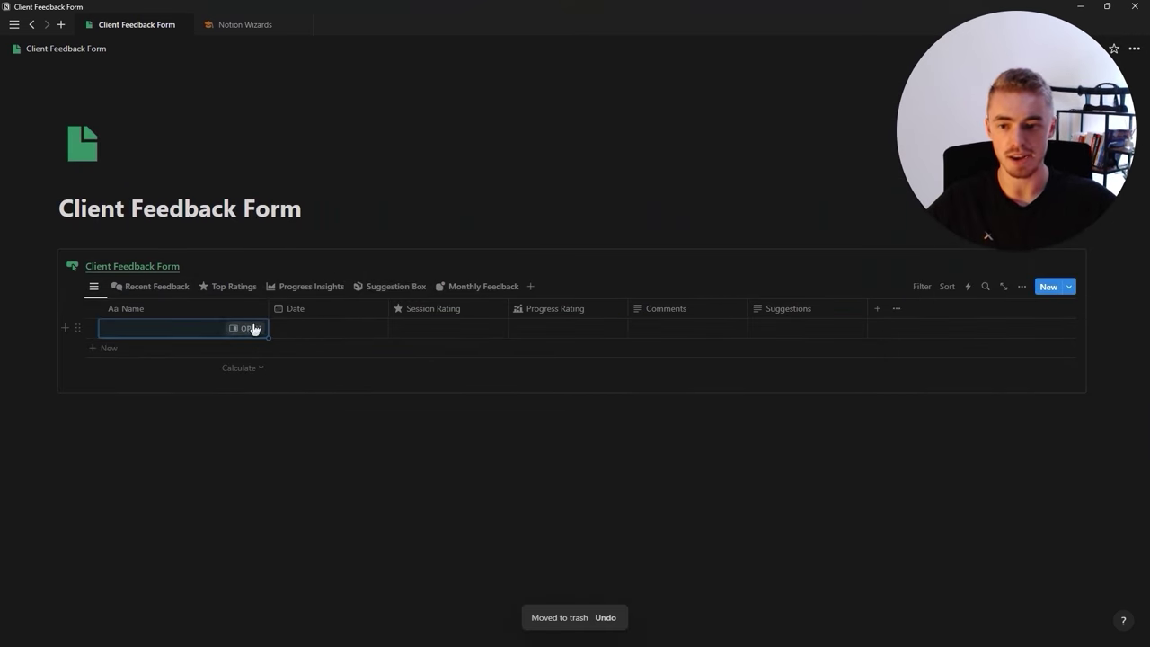
left_click(311, 330)
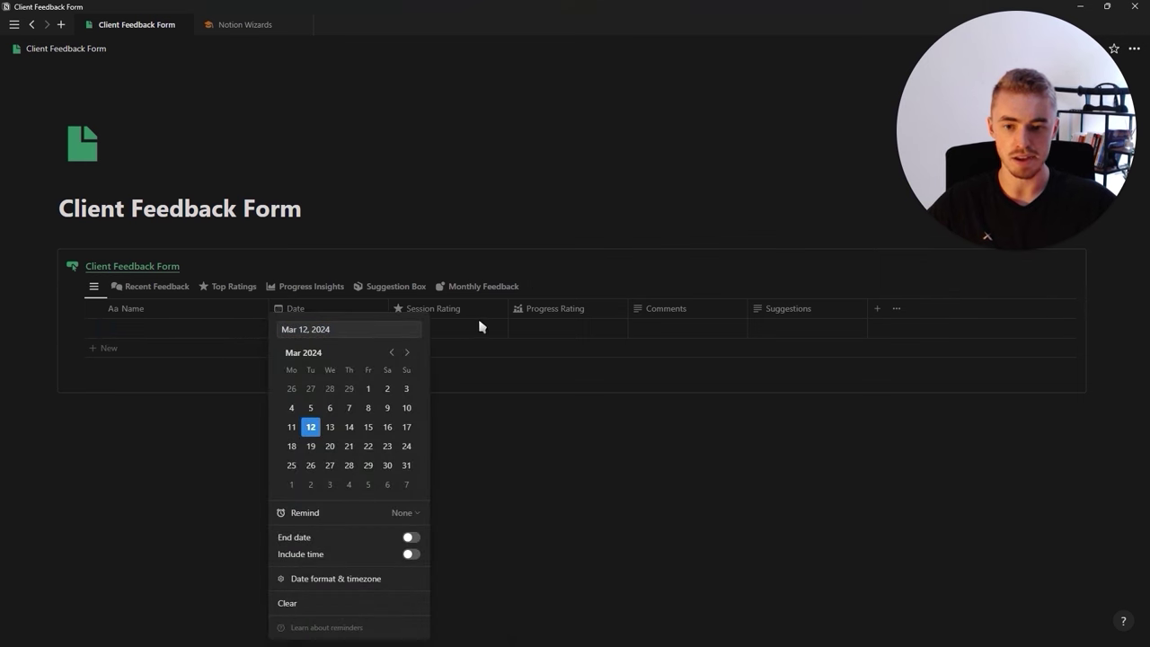
left_click(357, 336)
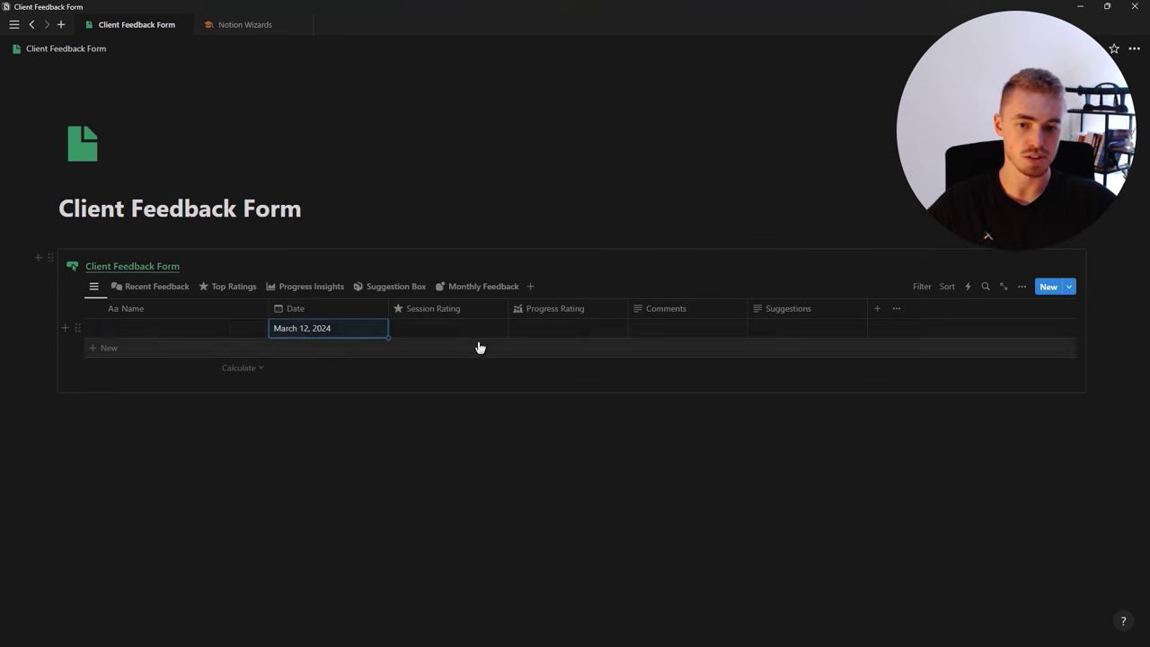
left_click(243, 328)
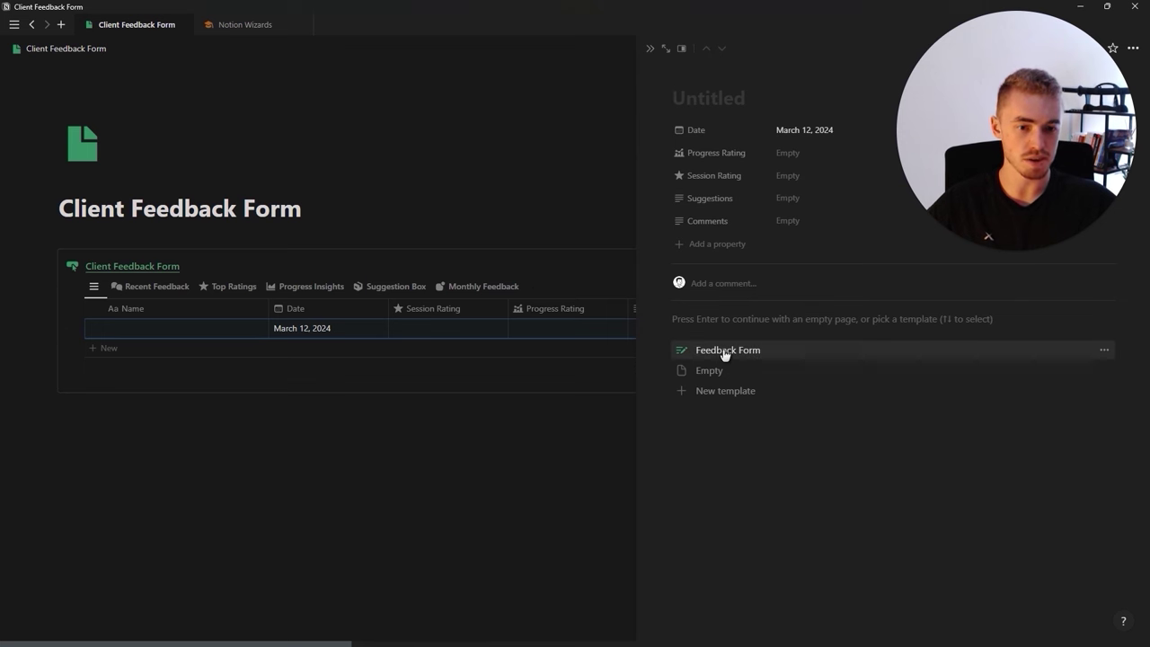
left_click(725, 351)
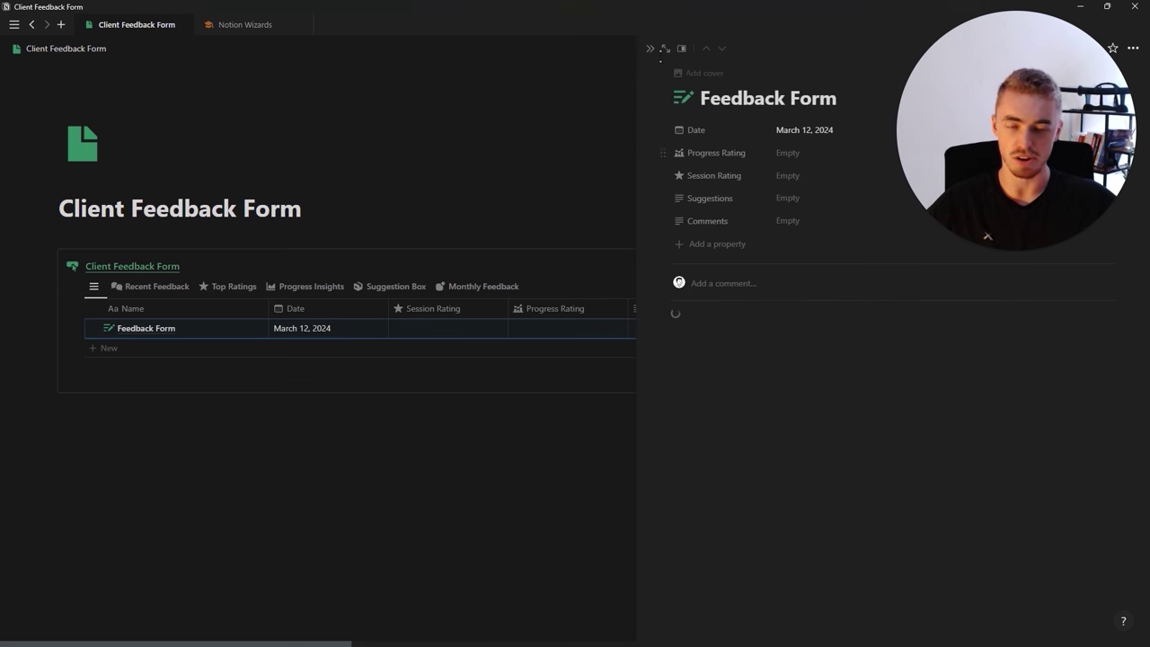
left_click(651, 49)
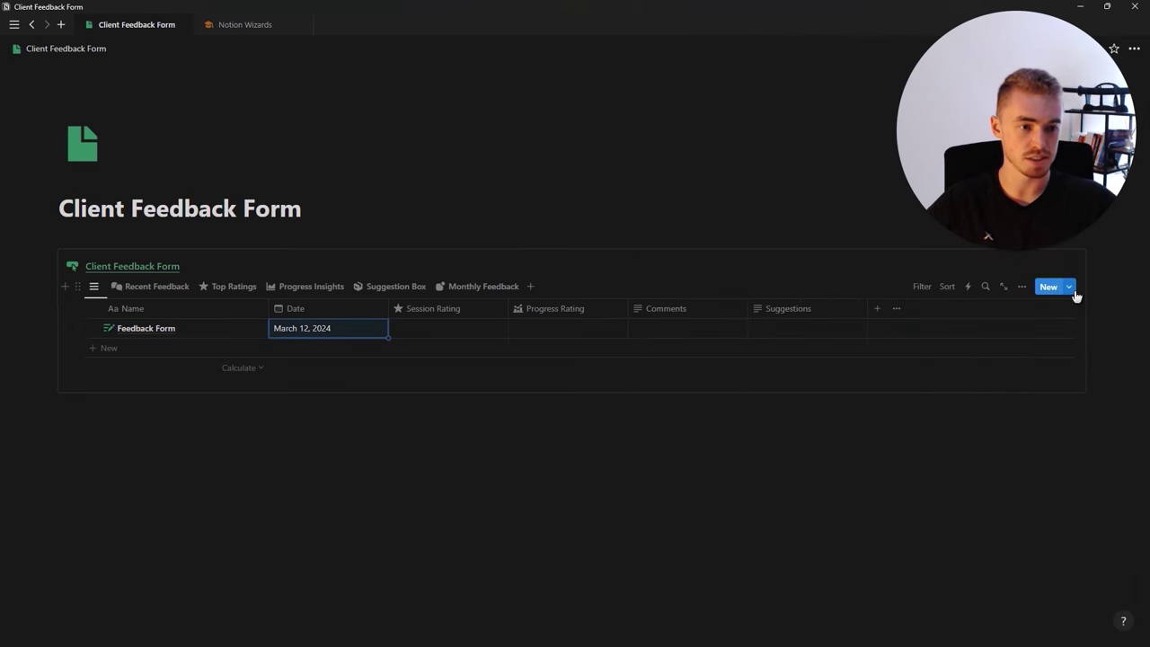
Set the Feedback Form template as the default for new entries in the database
left_click(1069, 287)
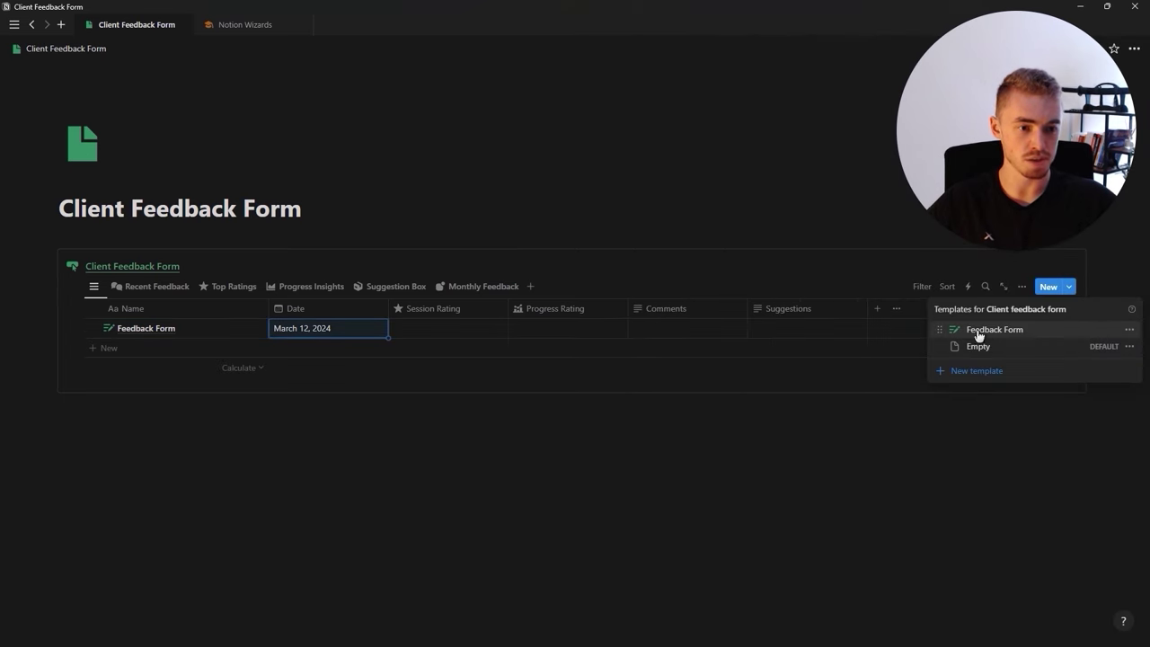
left_click(1127, 329)
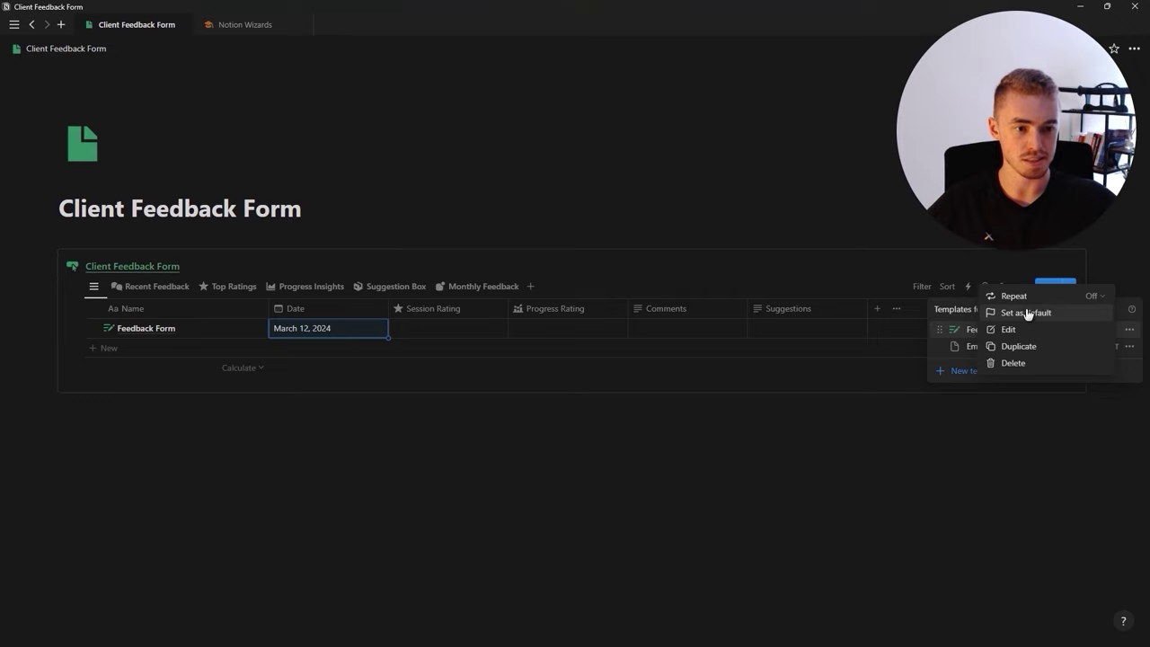
left_click(988, 312)
left_click(579, 338)
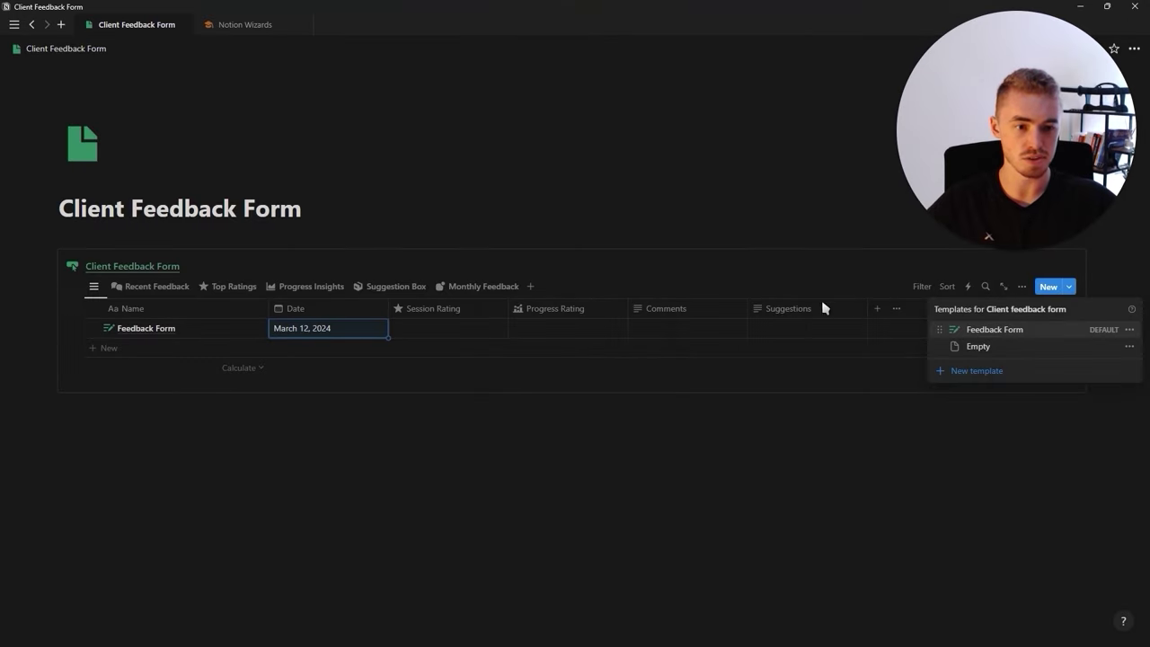
Add two more entries from the default template and check the page content of the second entry
key("Escape")
left_click(233, 352)
key("Escape")
left_click(313, 374)
key("Escape")
left_click(254, 350)
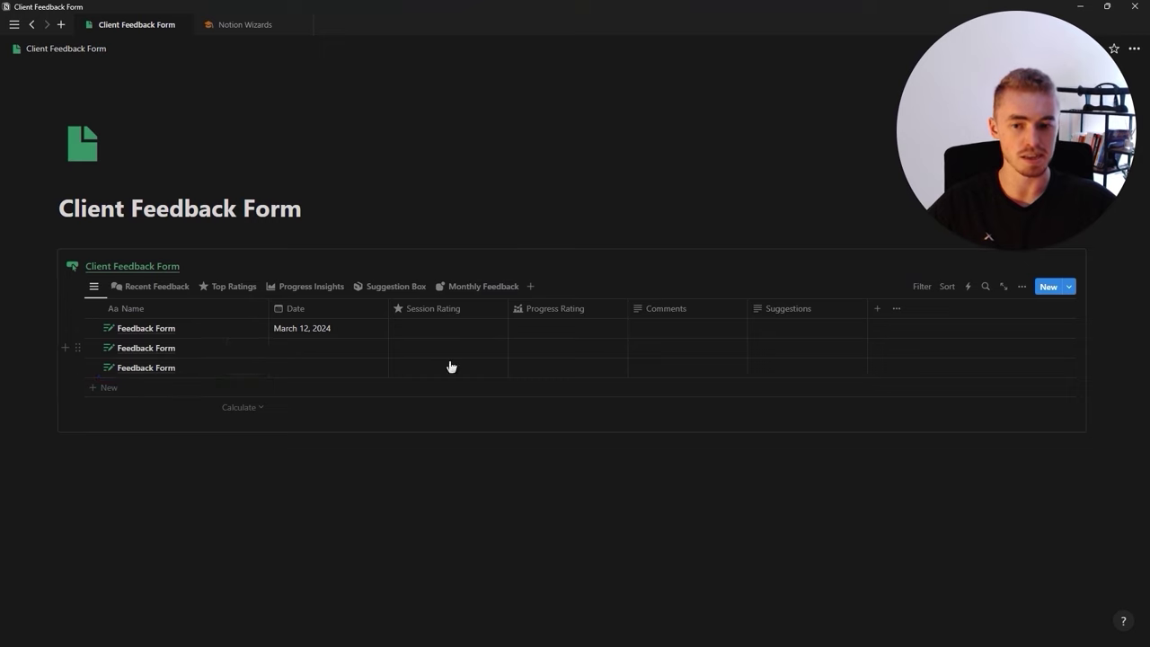
scroll(756, 329, "down", 5)
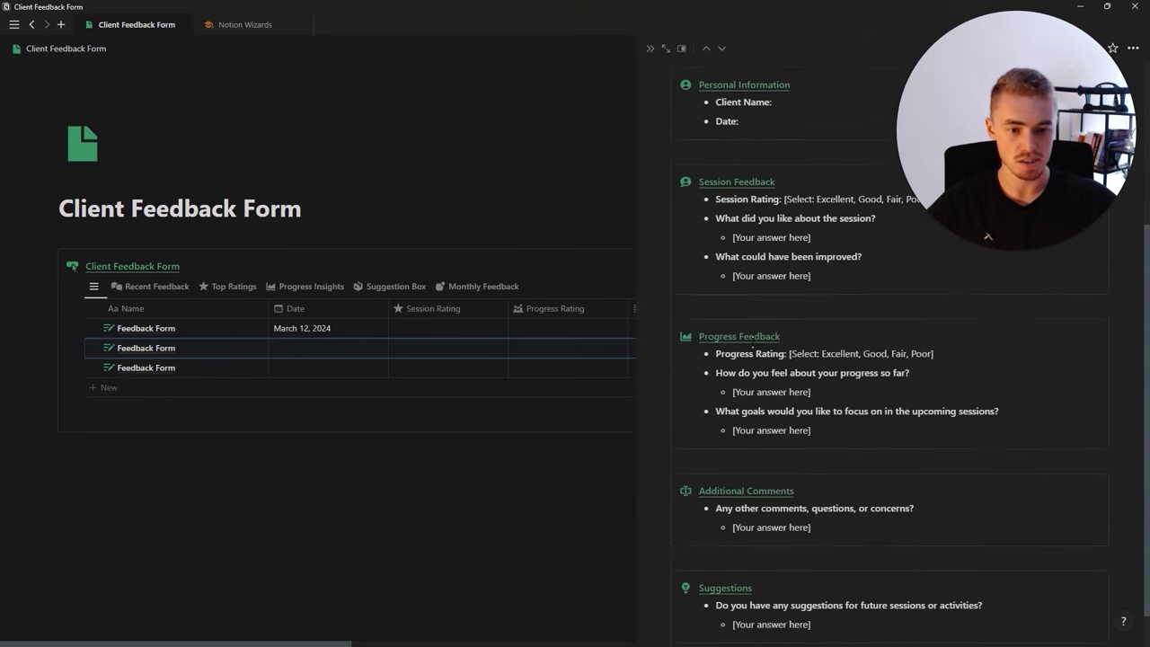
scroll(794, 308, "up", 5)
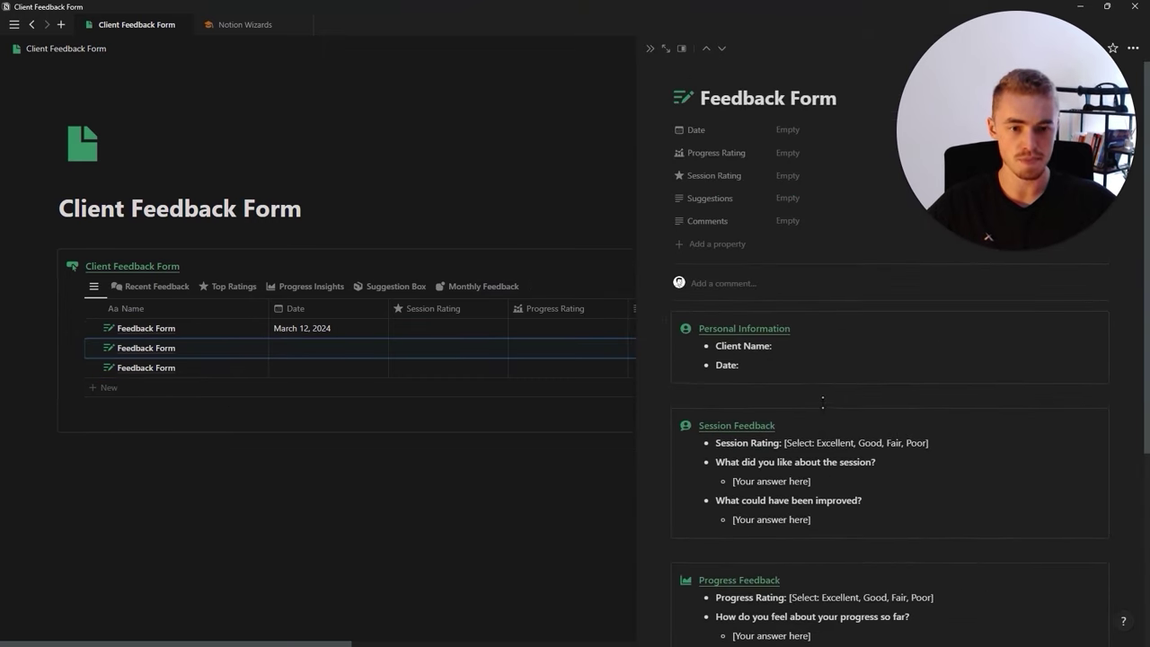
left_click(452, 136)
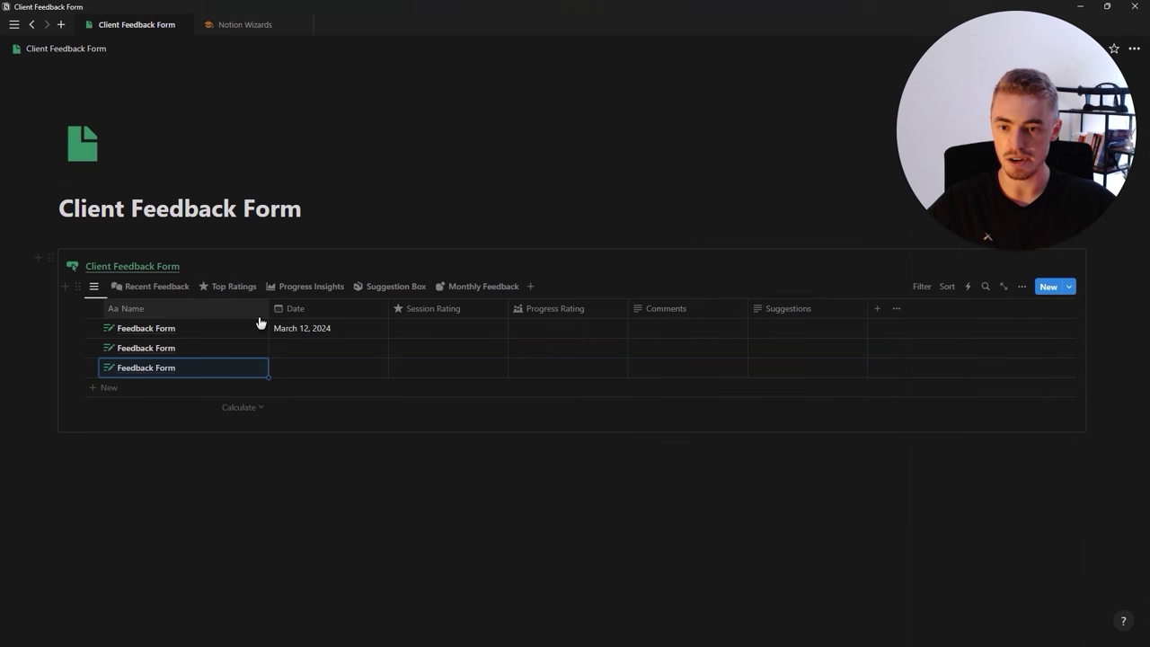
Rename the three table entries, giving each one a different client's first name
left_click(188, 334)
left_click_drag(188, 333, 67, 337)
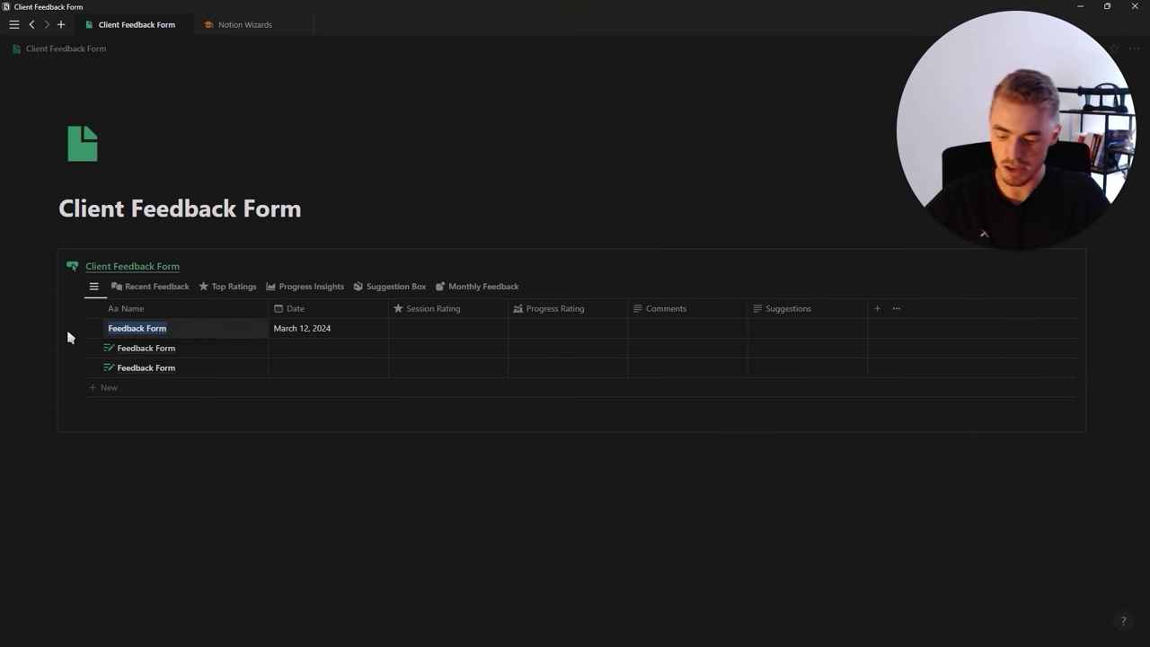
type("Jon")
key("Return")
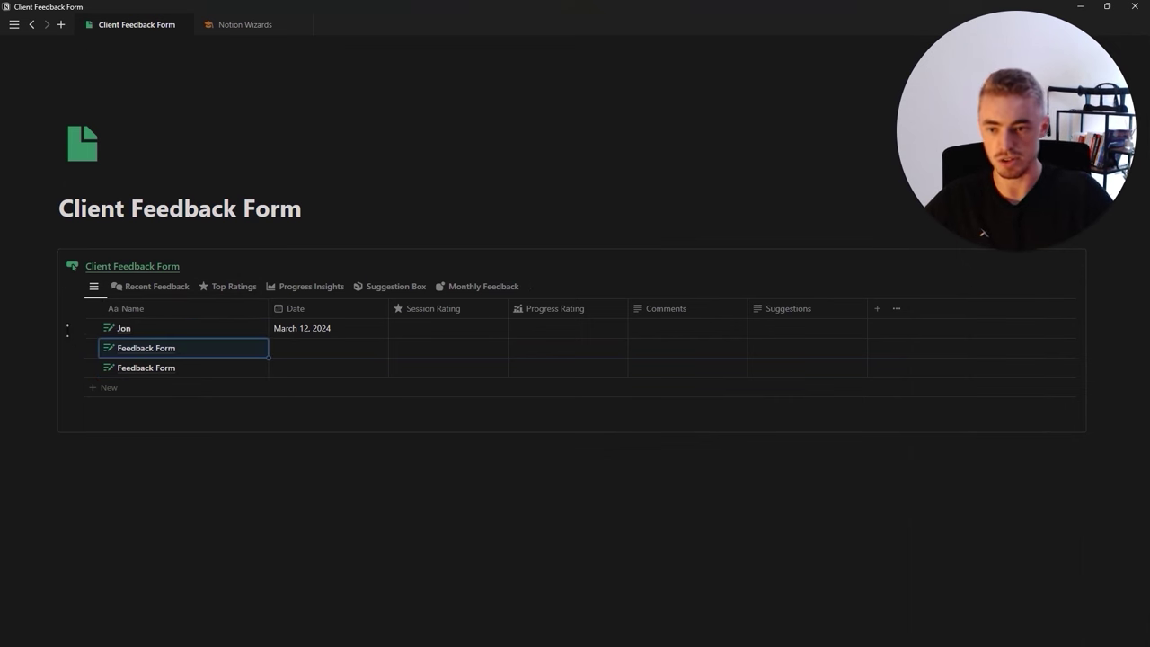
left_click(170, 348)
key("ctrl+a")
key("BackSpace")
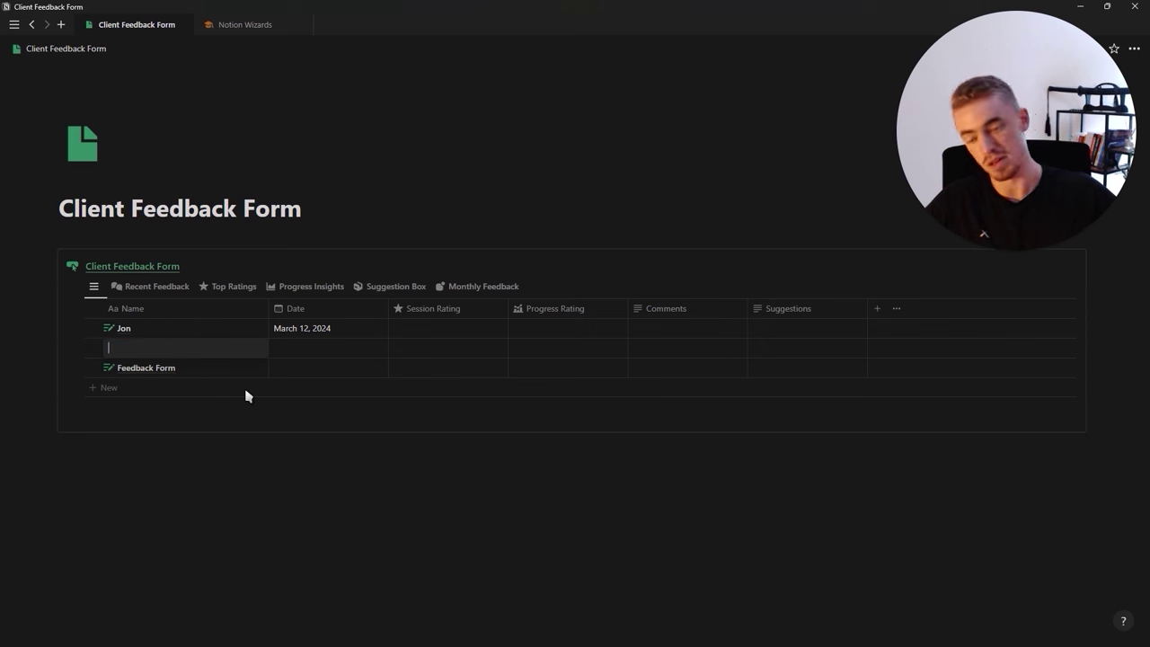
type("Chris")
key("Return")
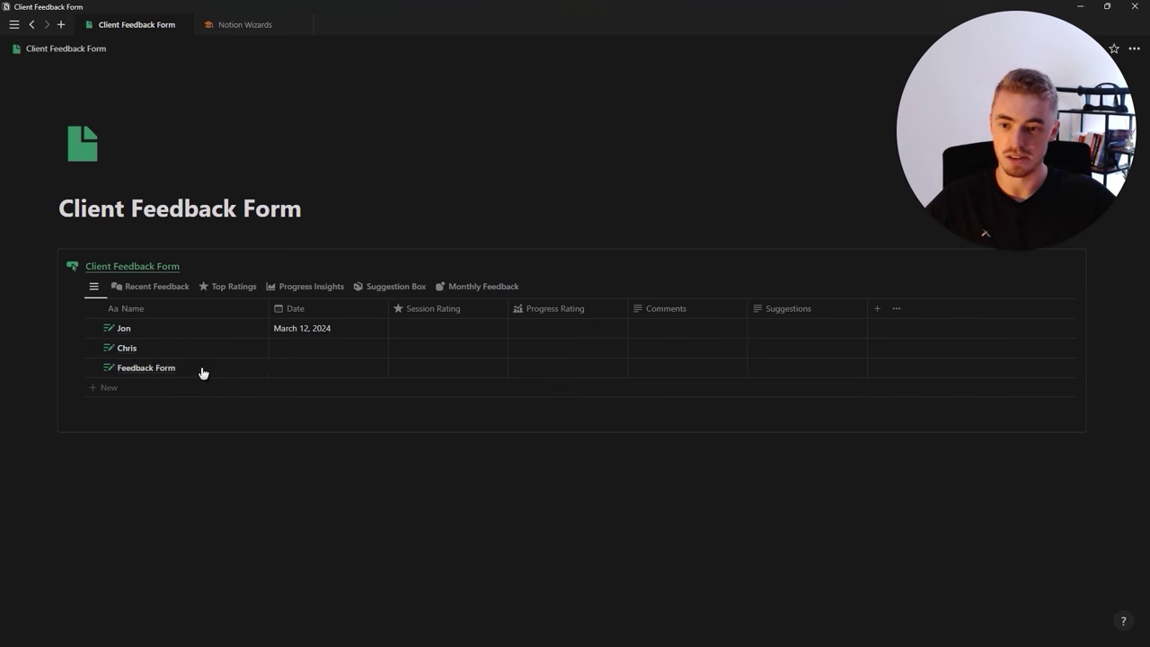
left_click(200, 370)
key("ctrl+a")
type("F")
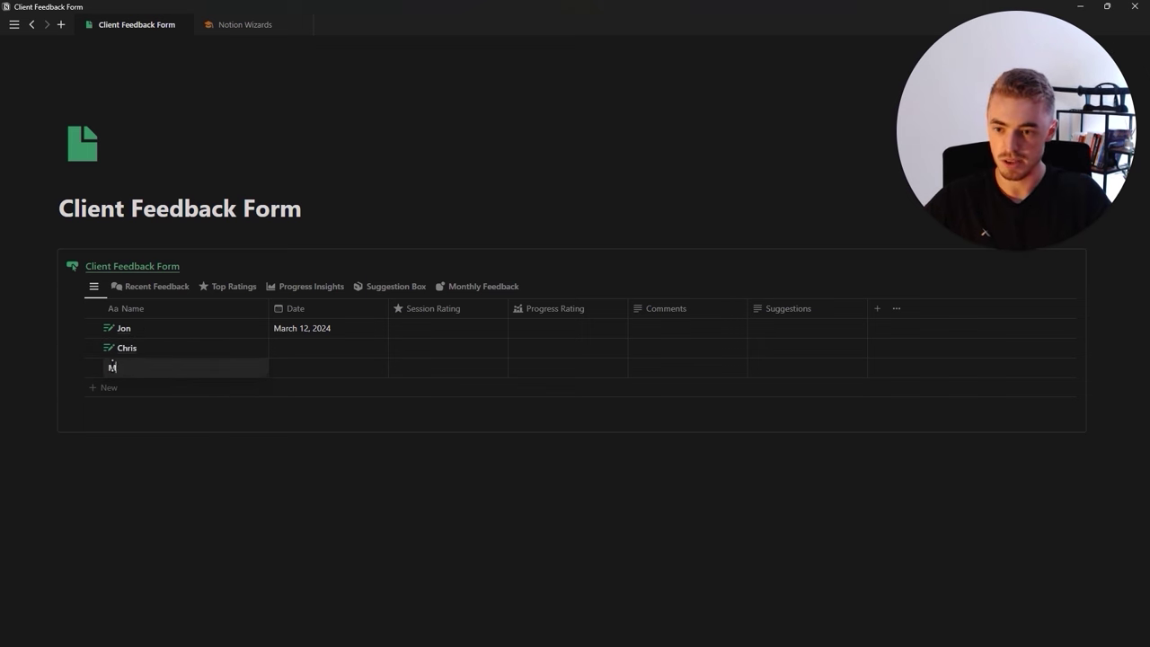
type("at")
key("Return")
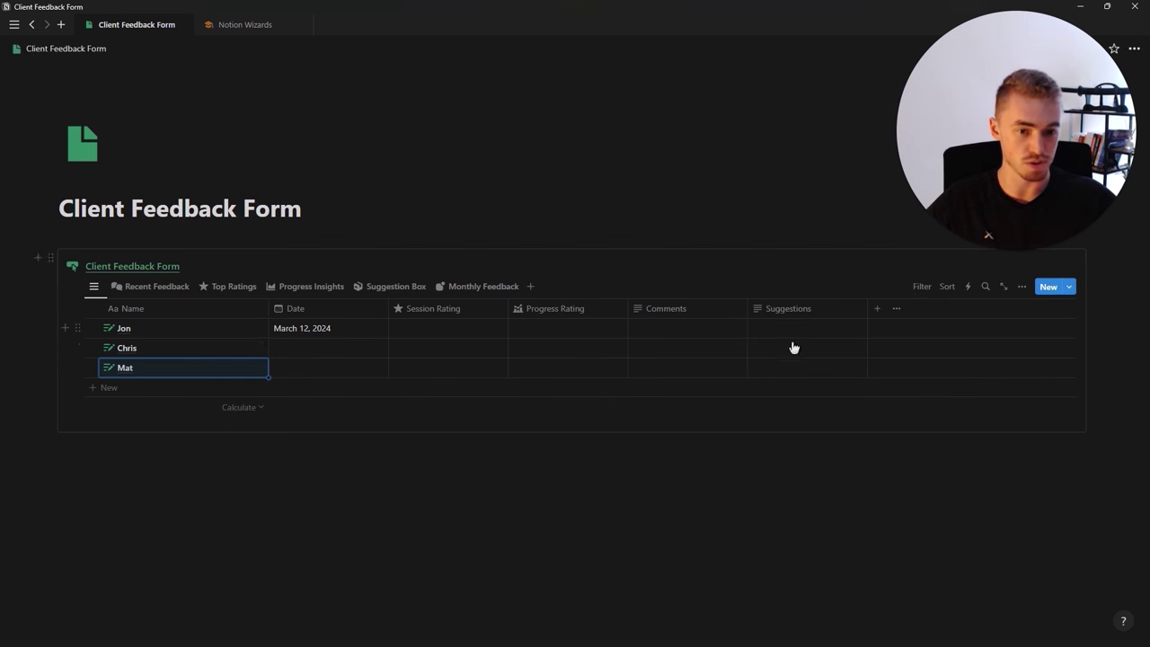
Publish the third entry's page to the web with editing allowed, and copy its public link
left_click(248, 368)
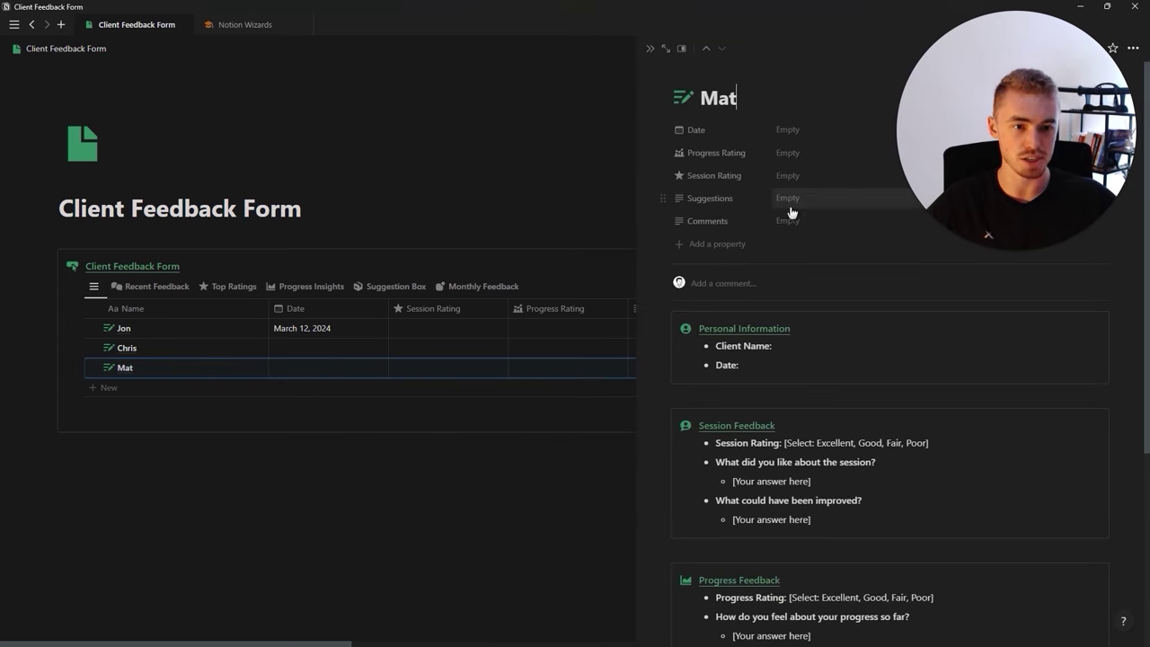
left_click(1043, 48)
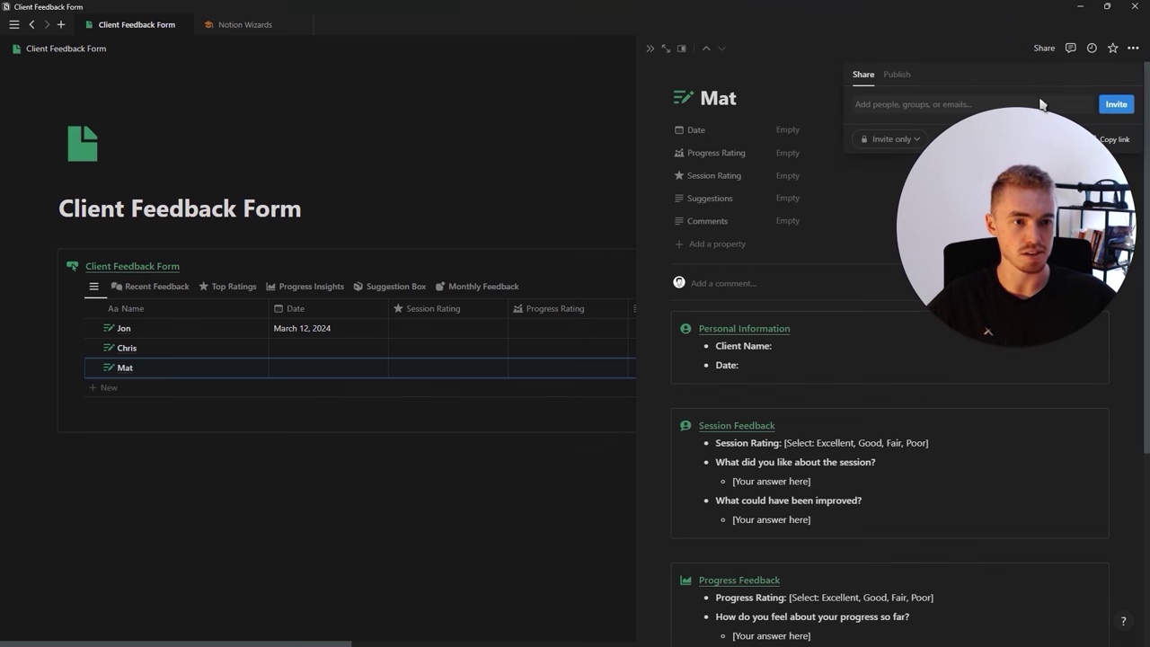
left_click(896, 76)
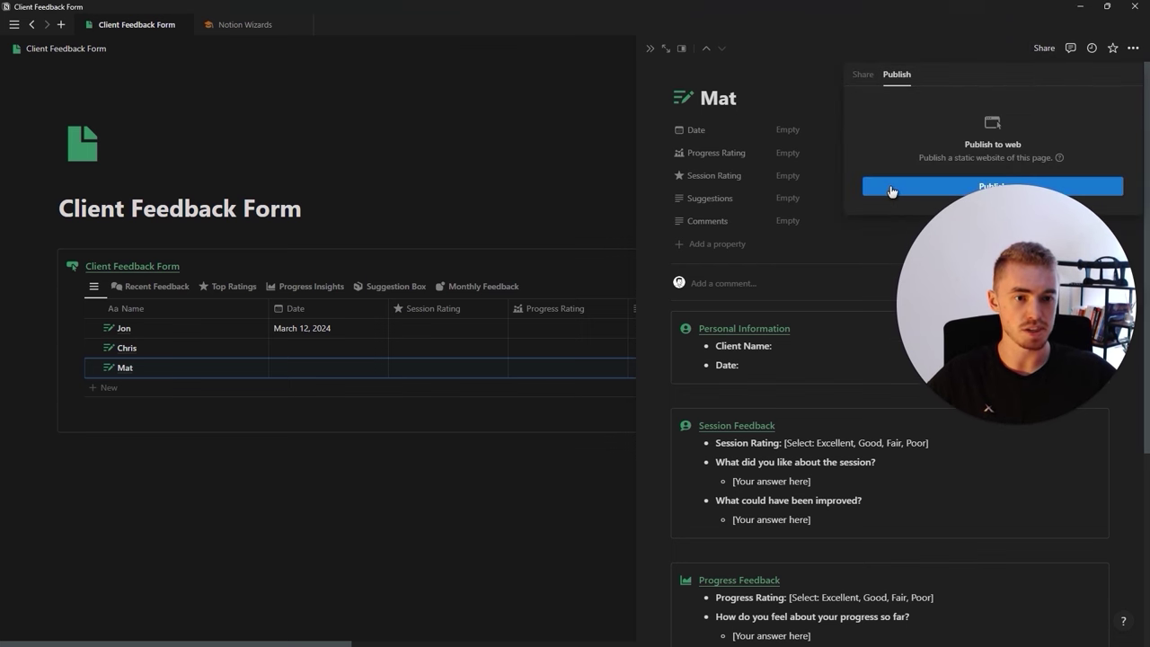
left_click(953, 186)
left_click(1126, 127)
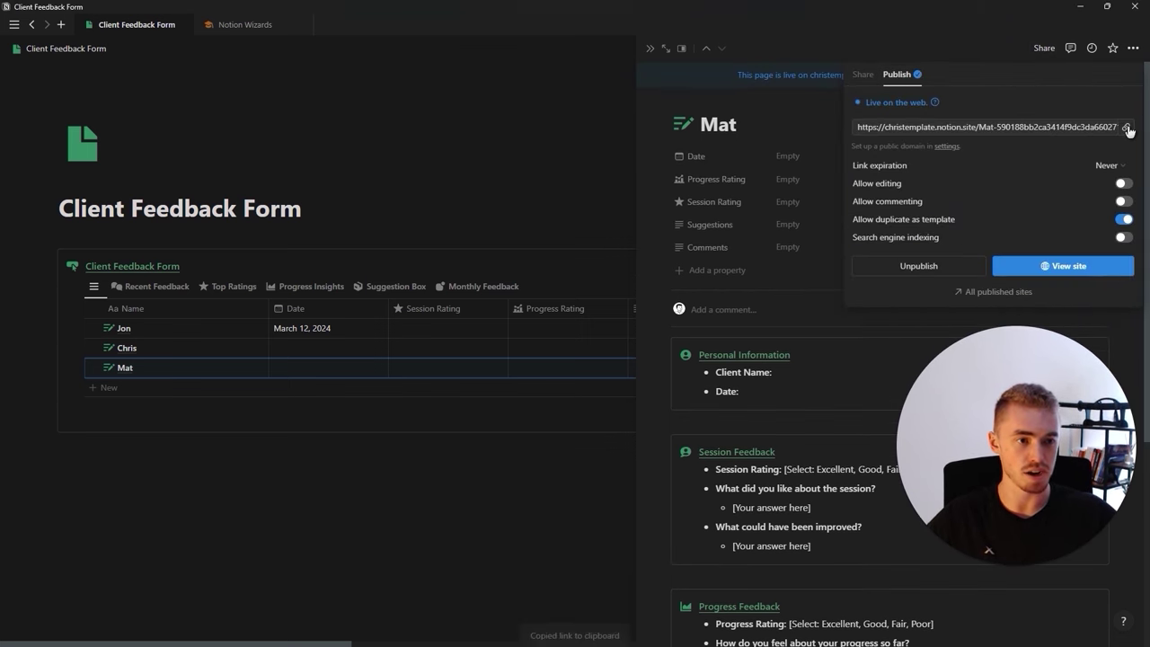
left_click(959, 188)
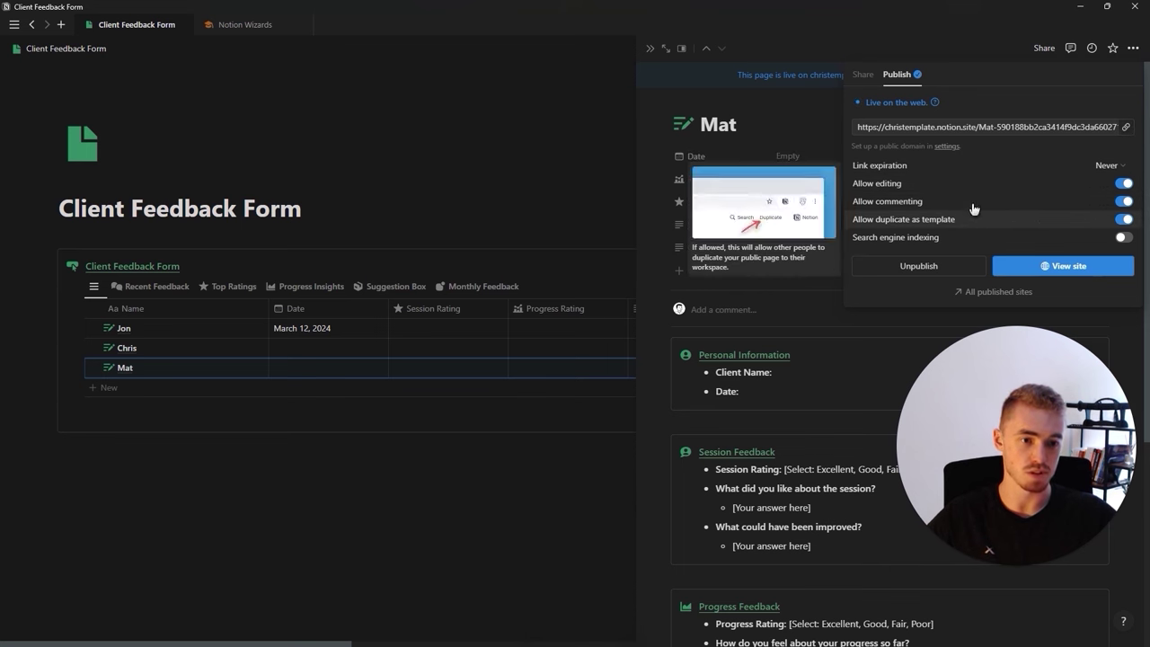
Copy the public link of the third entry's published page and dismiss the publishing options
left_click(1123, 132)
left_click(832, 201)
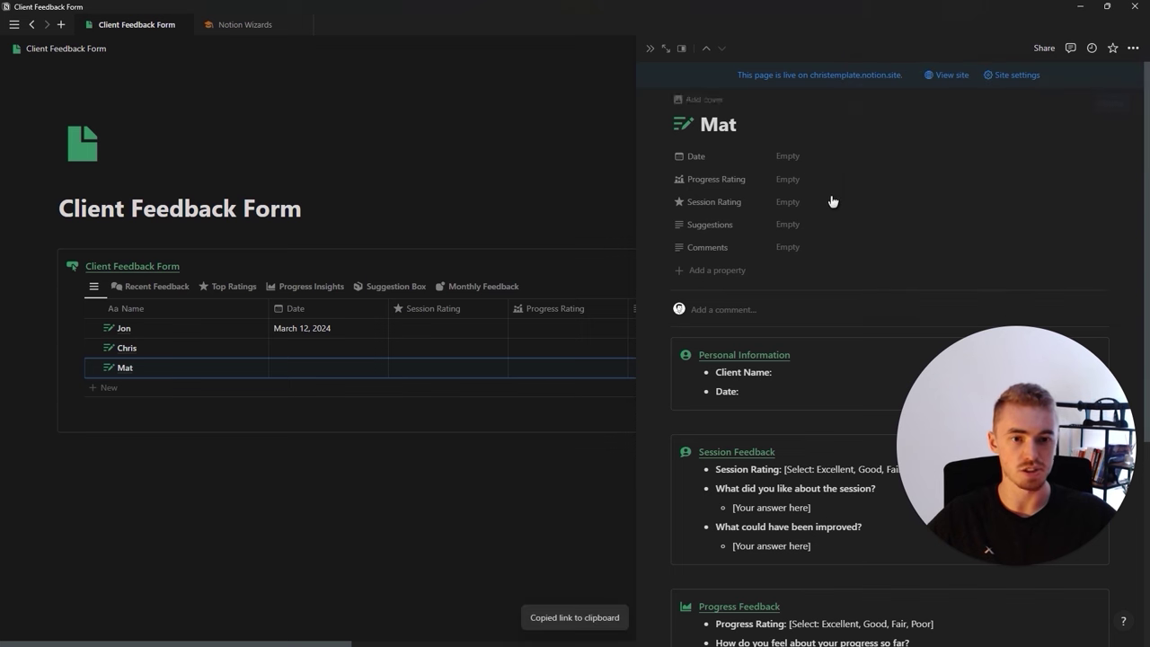
Review the third entry's page from its properties through the Personal Information, Session Feedback, Progress Feedback, Additional Comments and Suggestions sections
double_click(744, 123)
left_click(753, 131)
scroll(743, 249, "down", 2)
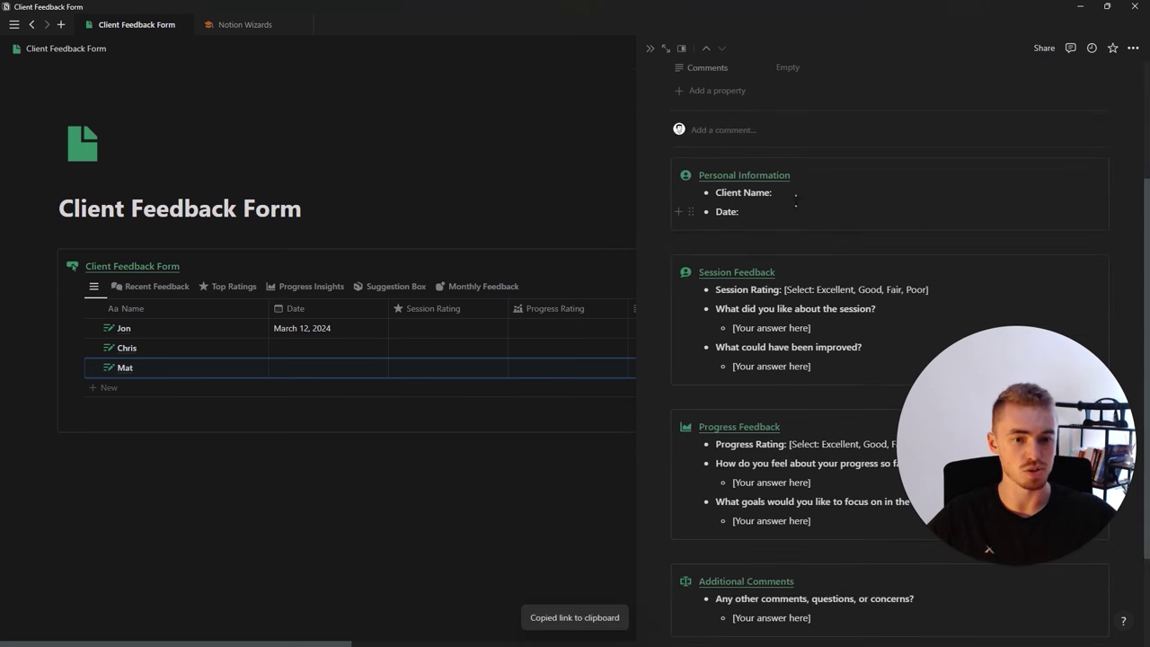
left_click(802, 189)
scroll(782, 247, "down", 1)
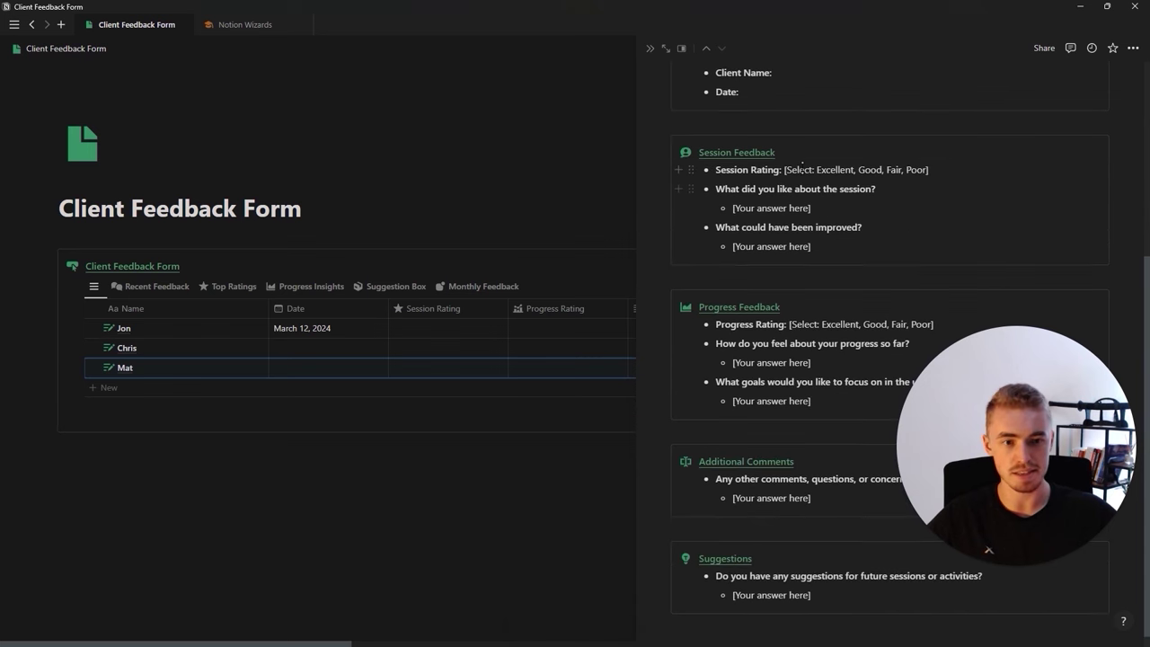
scroll(784, 328, "down", 1)
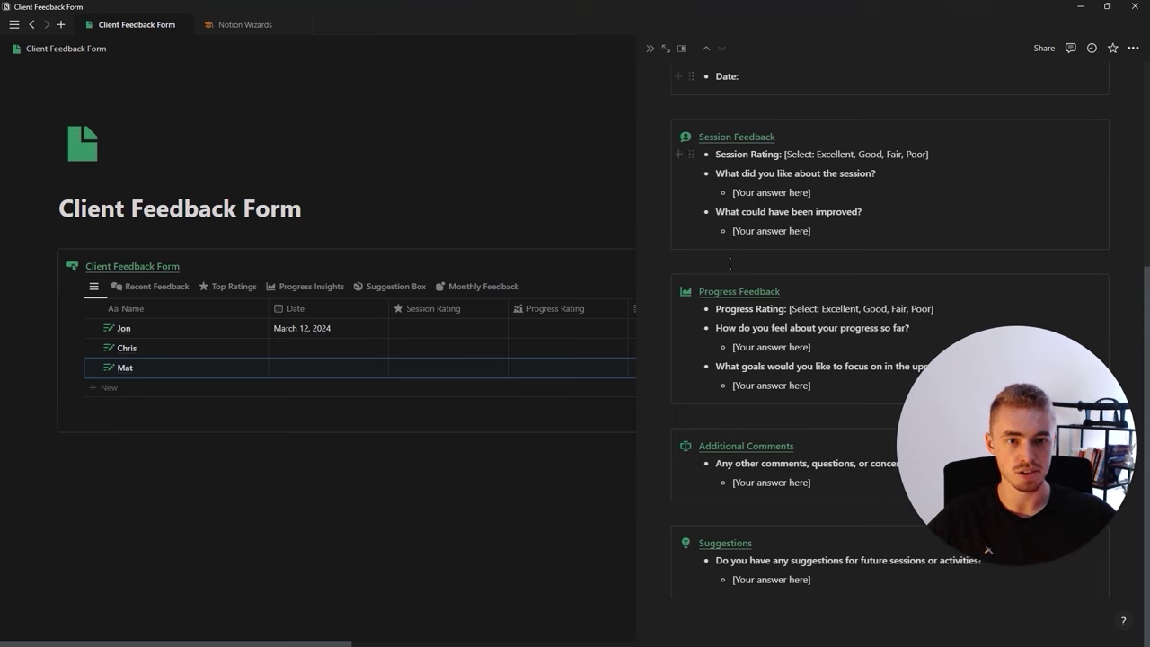
scroll(794, 170, "up", 3)
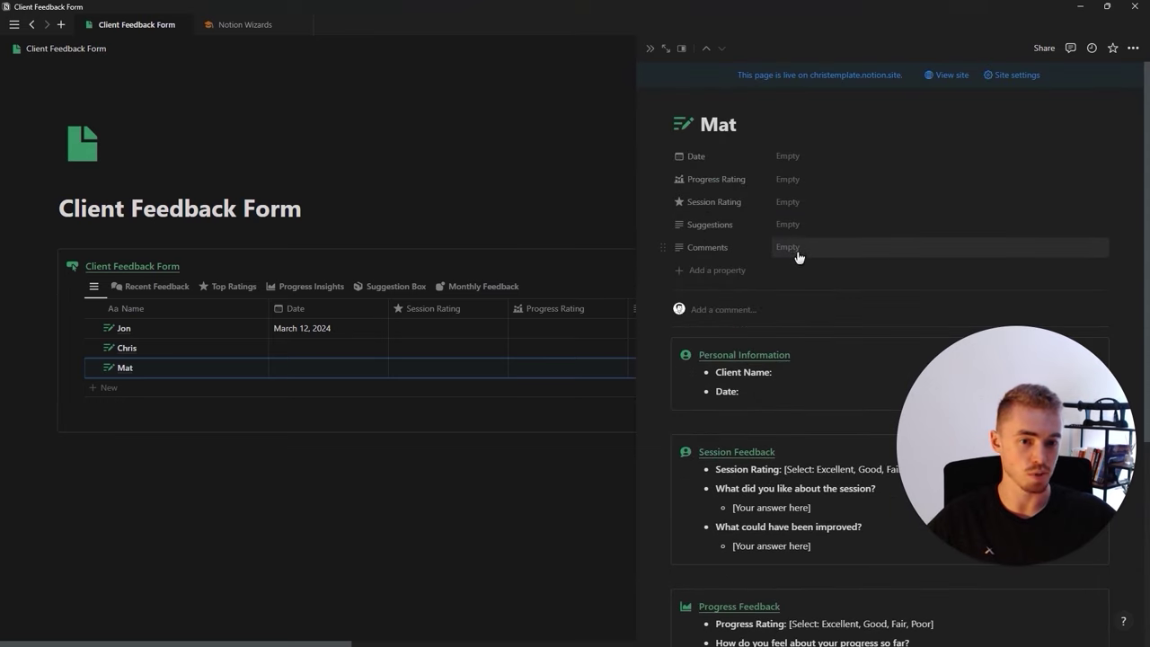
left_click(804, 182)
left_click(809, 371)
scroll(803, 389, "down", 1)
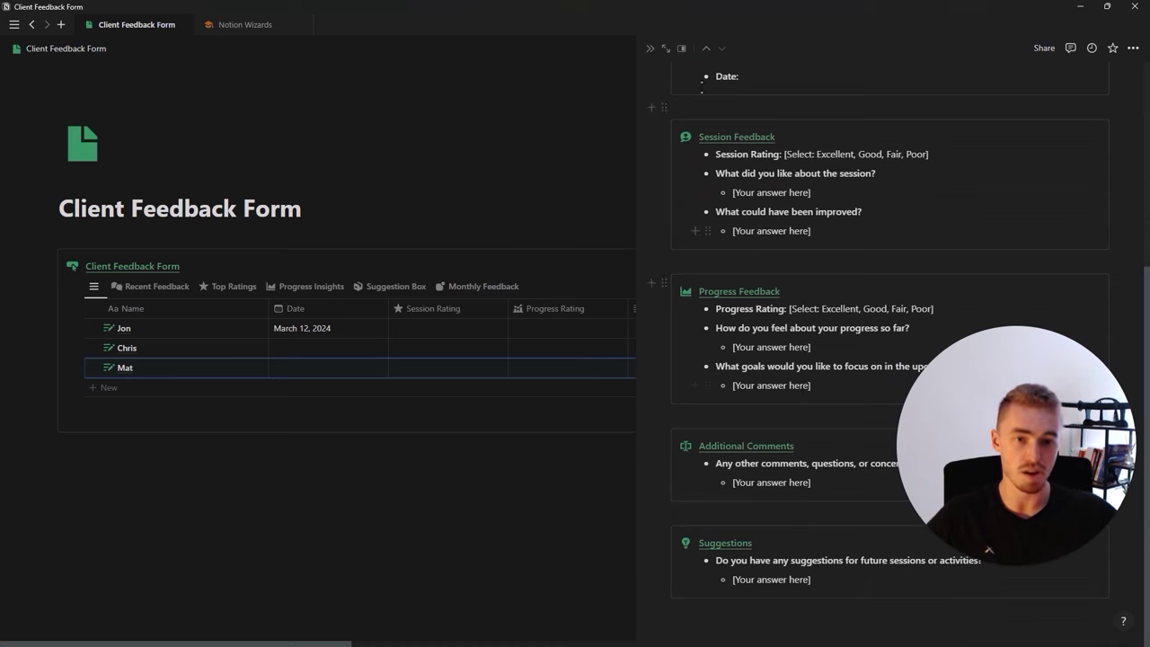
key("alt+Tab")
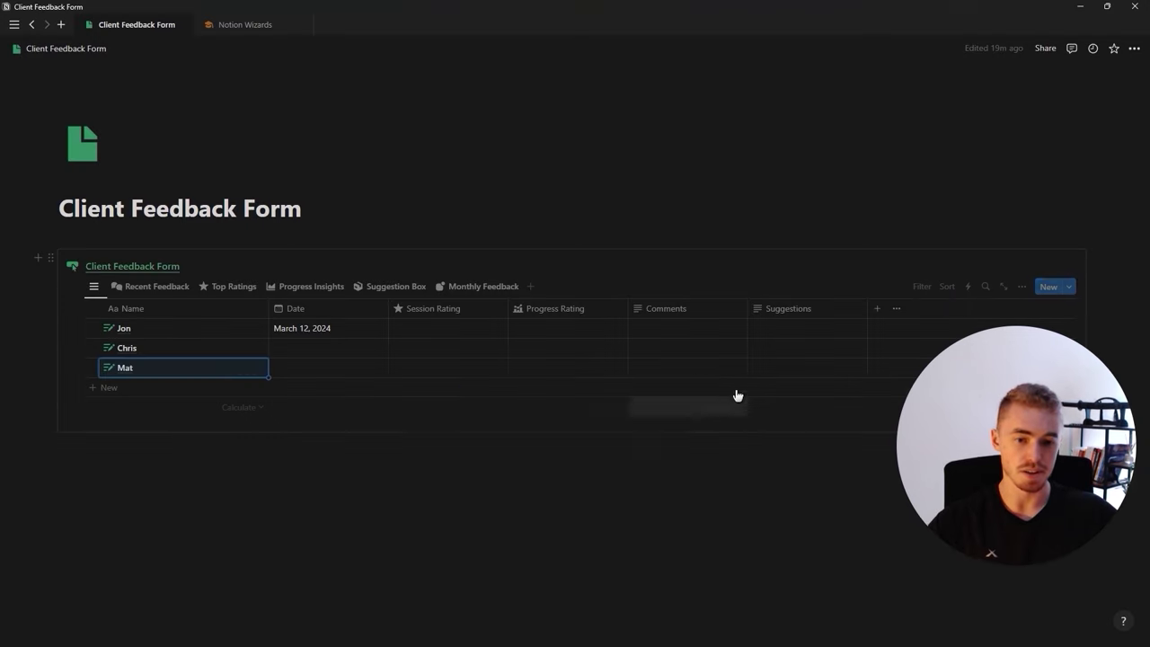
Open the first entry's page, look through its properties and feedback sections, and close it
left_click(248, 328)
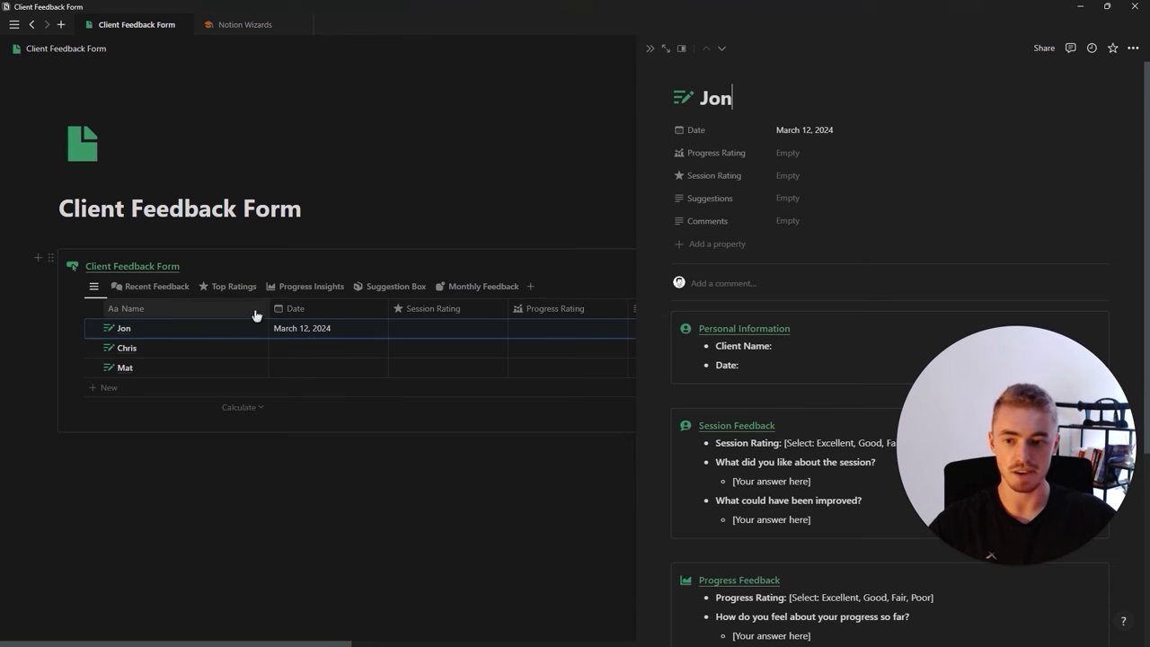
scroll(780, 530, "down", 3)
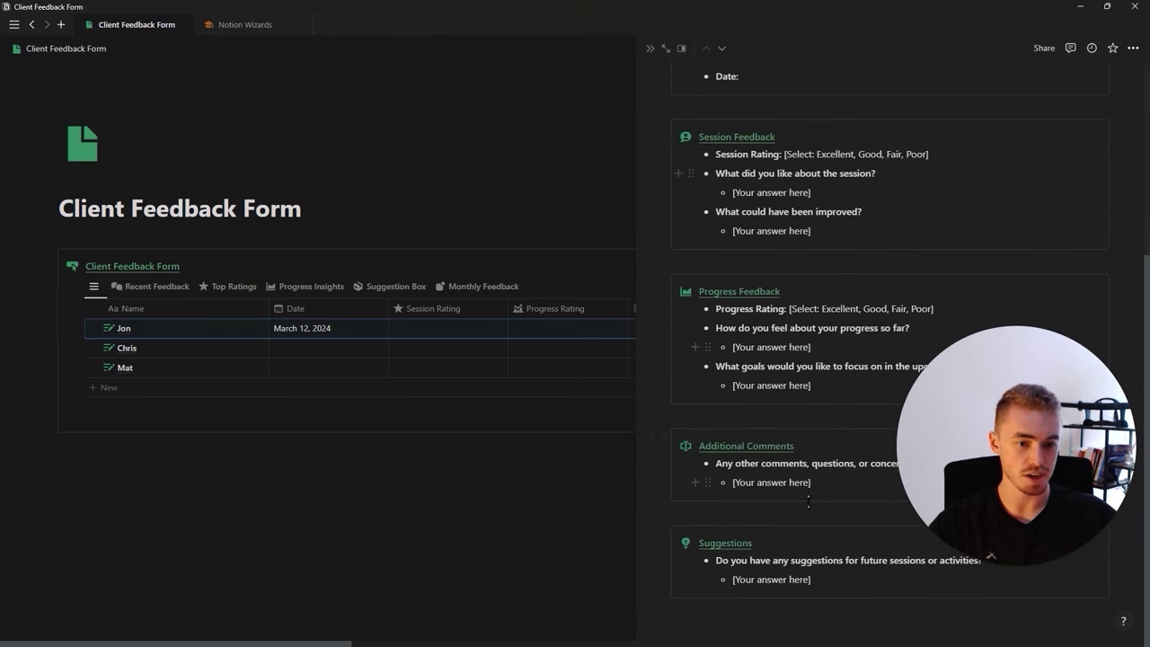
scroll(819, 572, "up", 5)
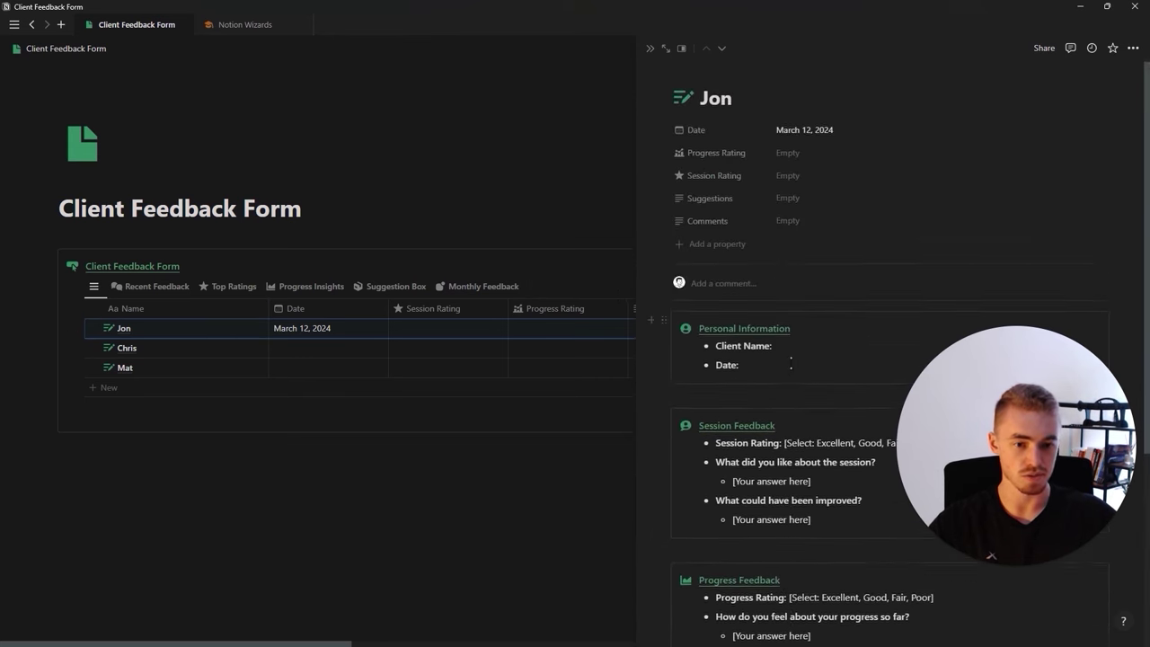
scroll(790, 353, "down", 5)
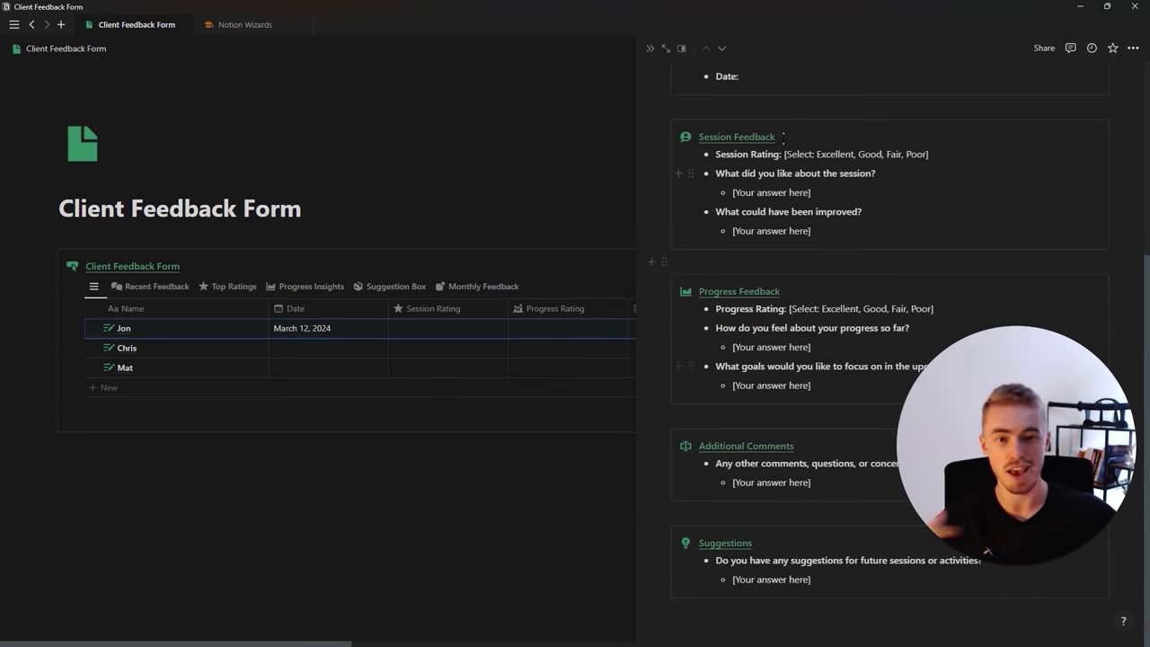
left_click(651, 50)
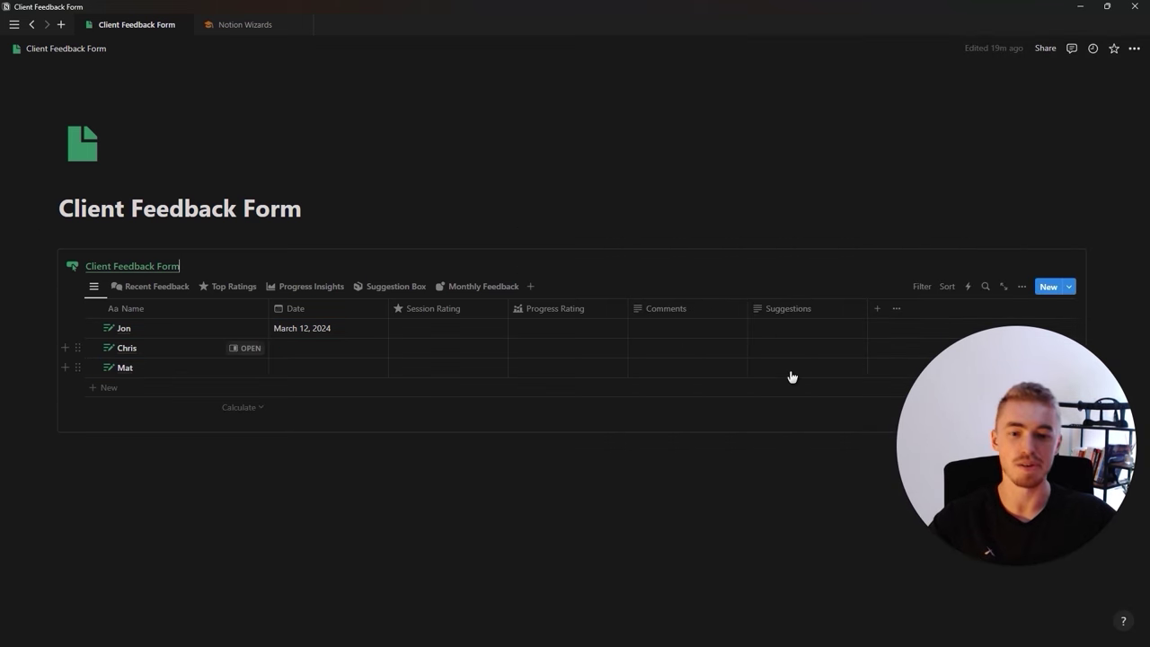
Look through the database's Monthly Feedback, Suggestion Box, Progress Insights and Recent Feedback views, and return to the default table view
left_click(499, 287)
left_click(385, 288)
left_click(321, 287)
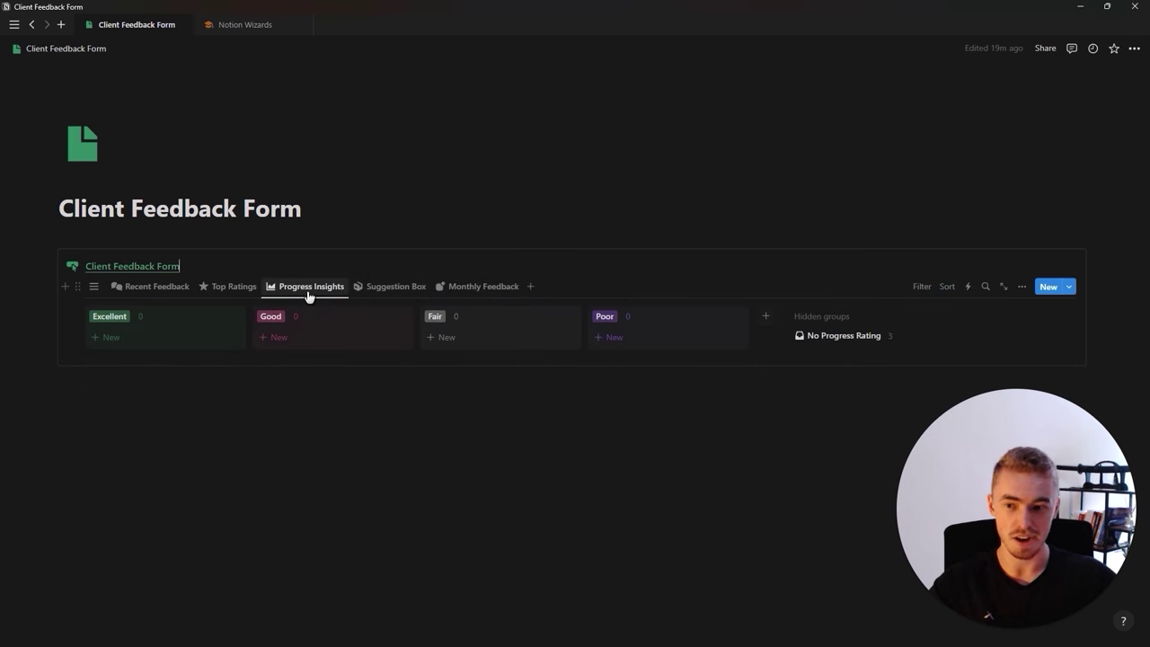
left_click(169, 288)
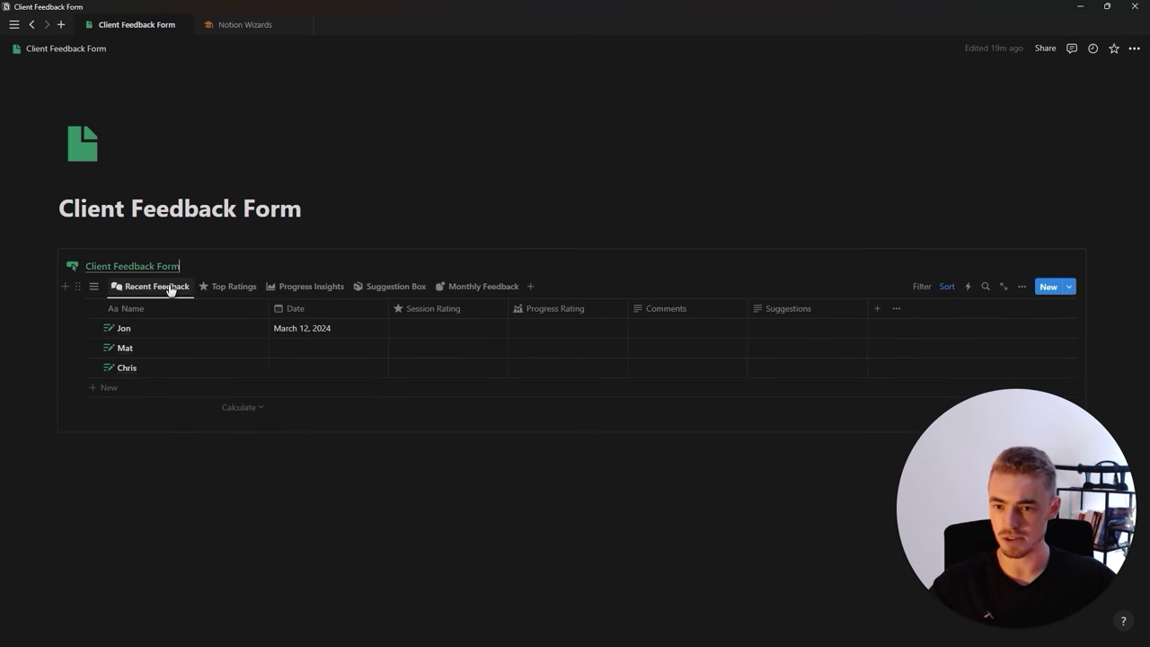
left_click(94, 286)
left_click(480, 287)
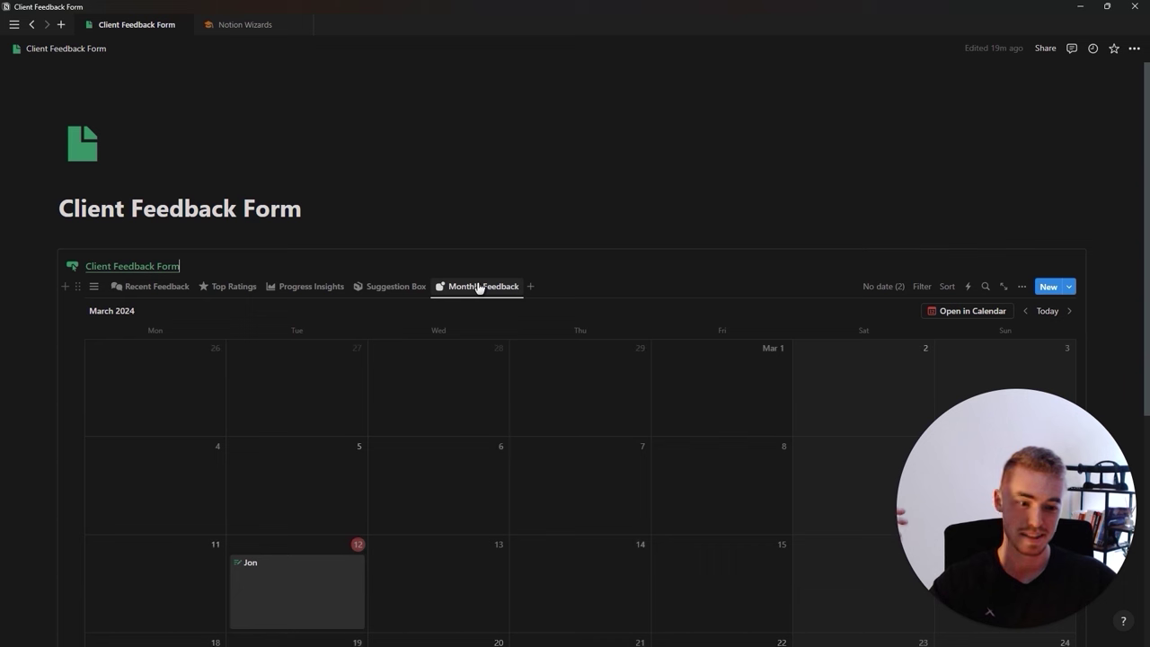
left_click(135, 294)
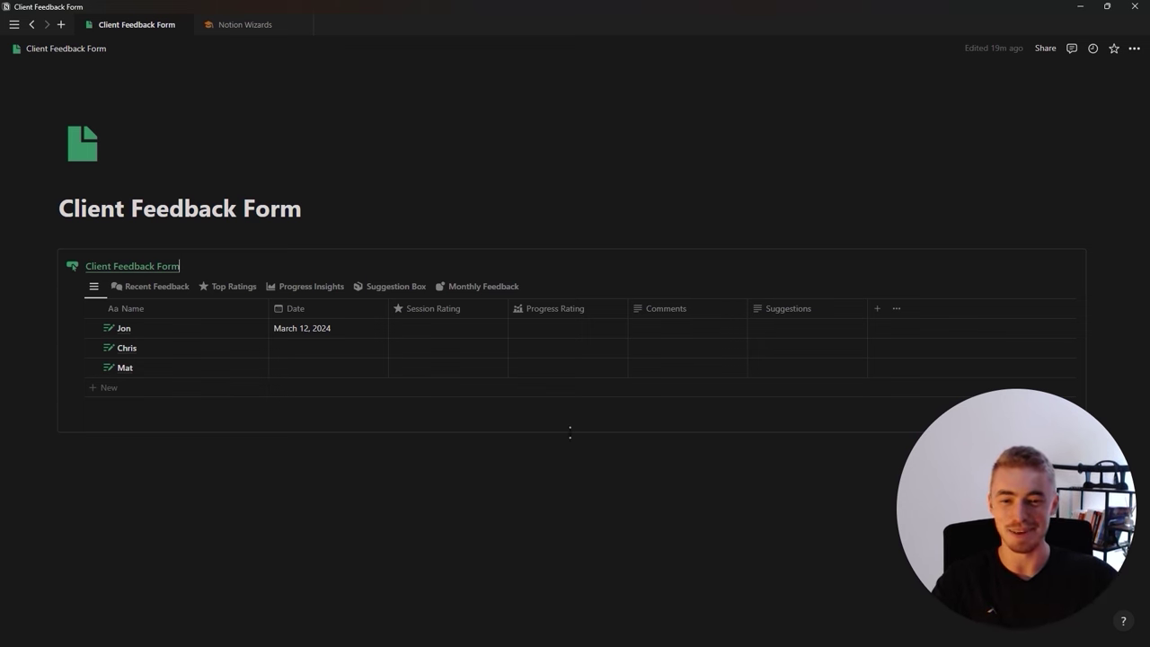
Switch to ChatGPT, review the ten template ideas and the feedback form outline in the conversation, and return to Notion
key("alt+Tab")
scroll(505, 314, "down", 2)
scroll(505, 313, "up", 5)
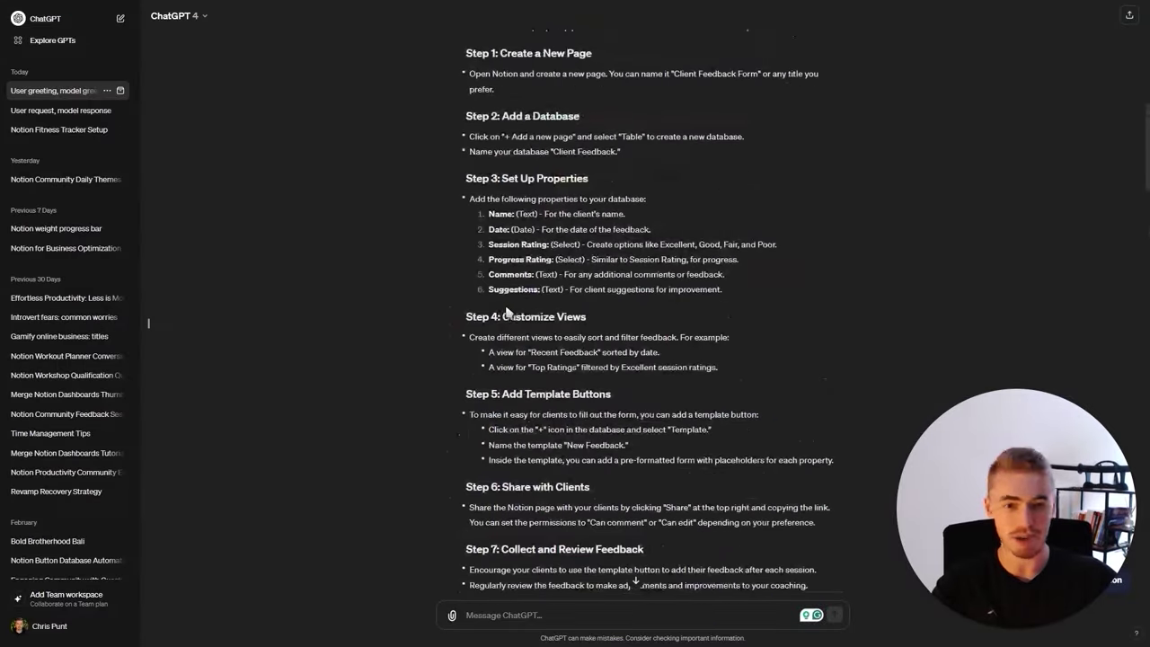
scroll(504, 314, "up", 15)
scroll(594, 290, "down", 4)
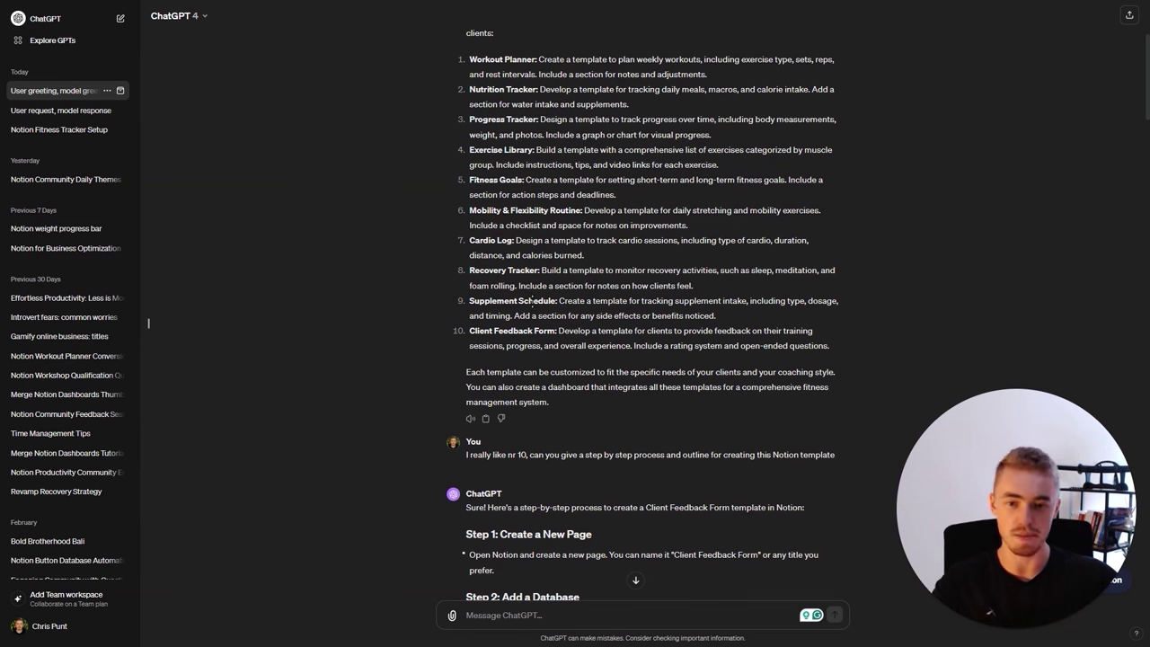
scroll(532, 316, "up", 1)
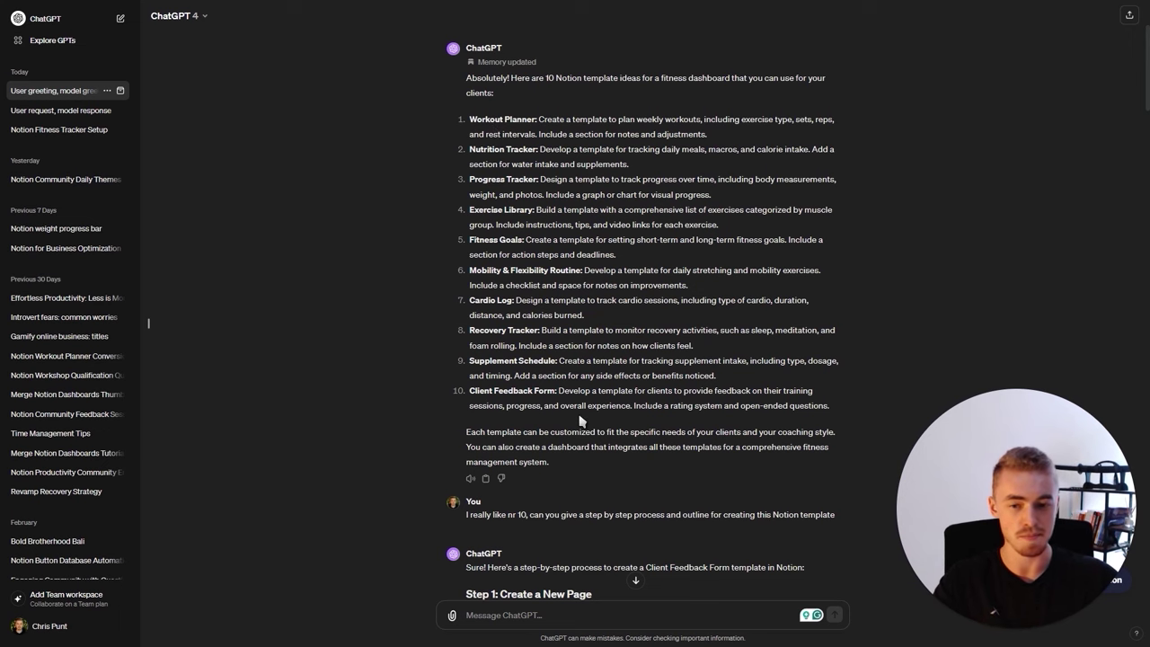
scroll(579, 420, "down", 15)
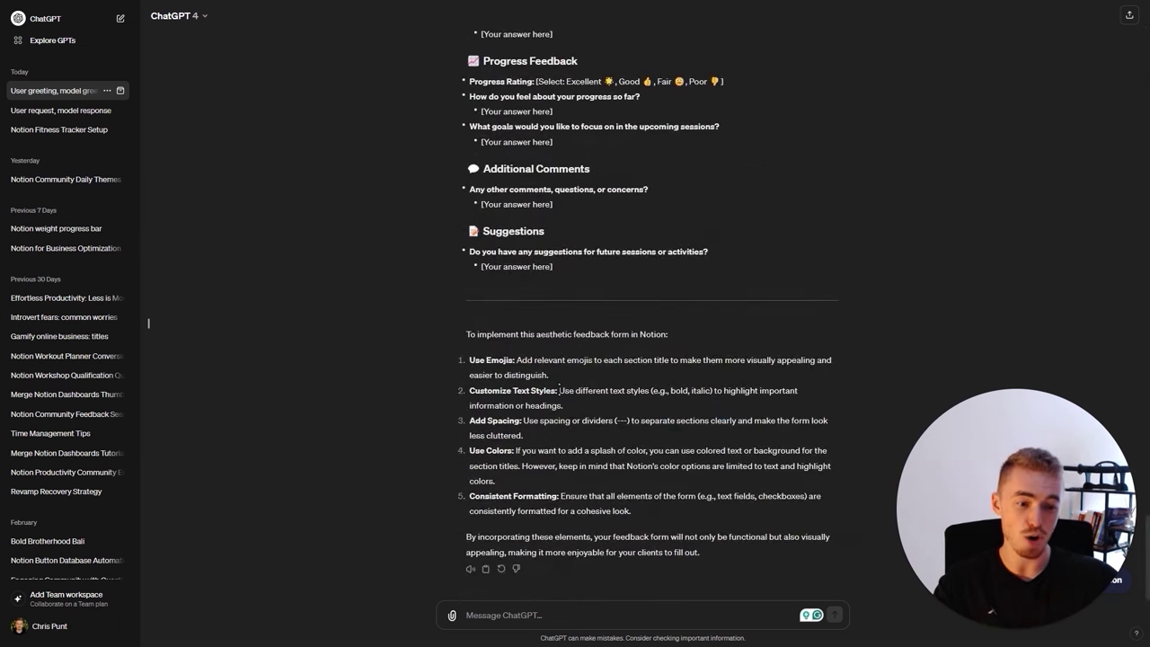
key("alt+Tab")
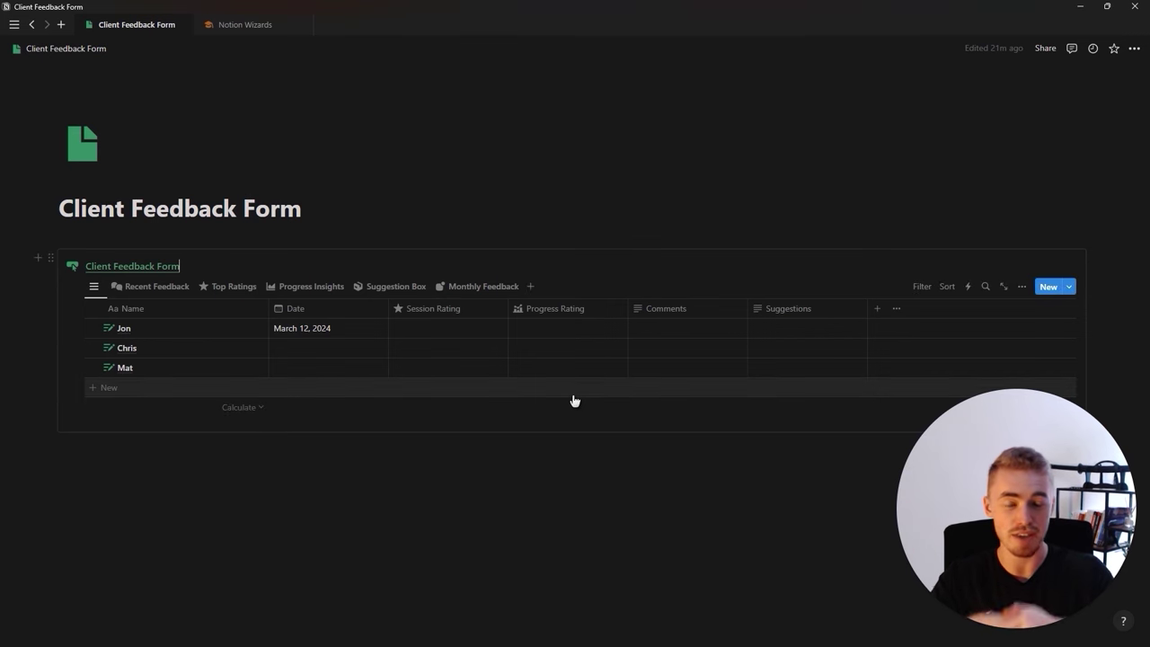